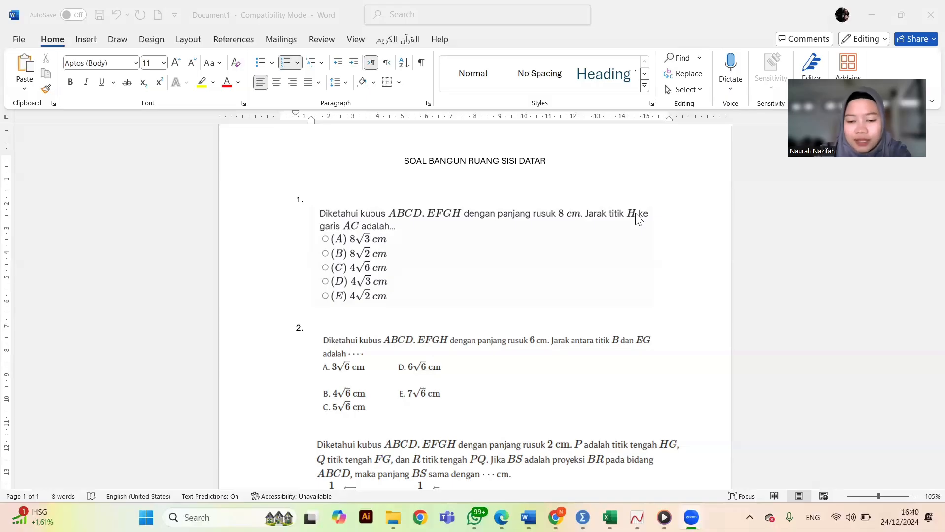
Step: Leave the Word document, launch Autograph 5 and create a new 3D graph page
left_click(873, 12)
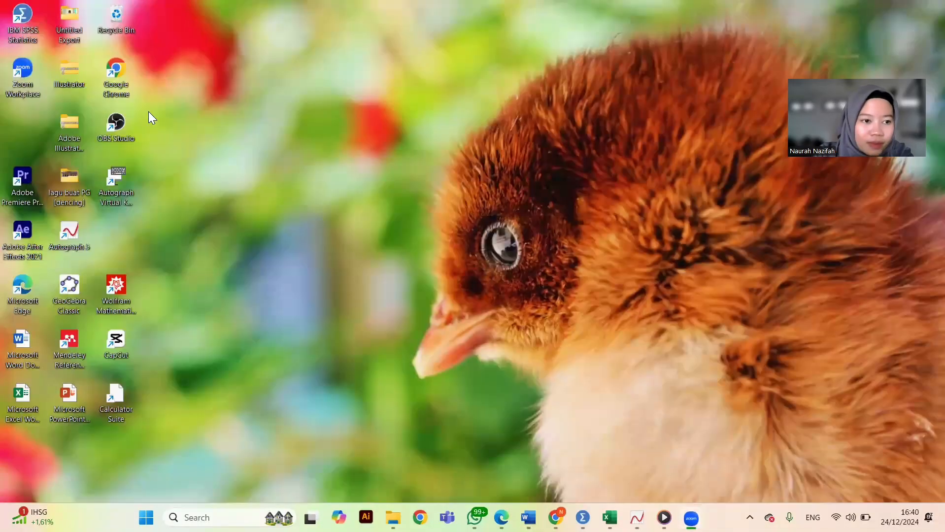
double_click(68, 236)
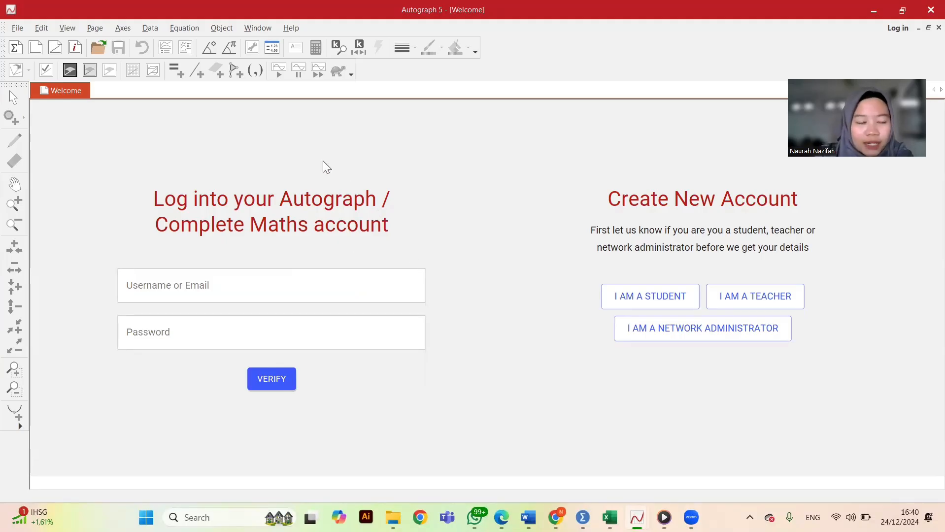
left_click(55, 47)
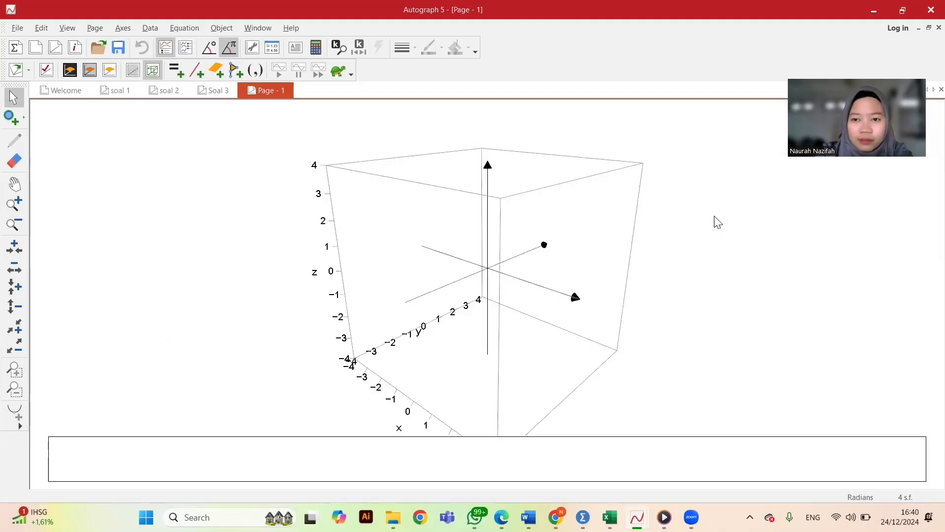
left_click_drag(533, 289, 595, 282)
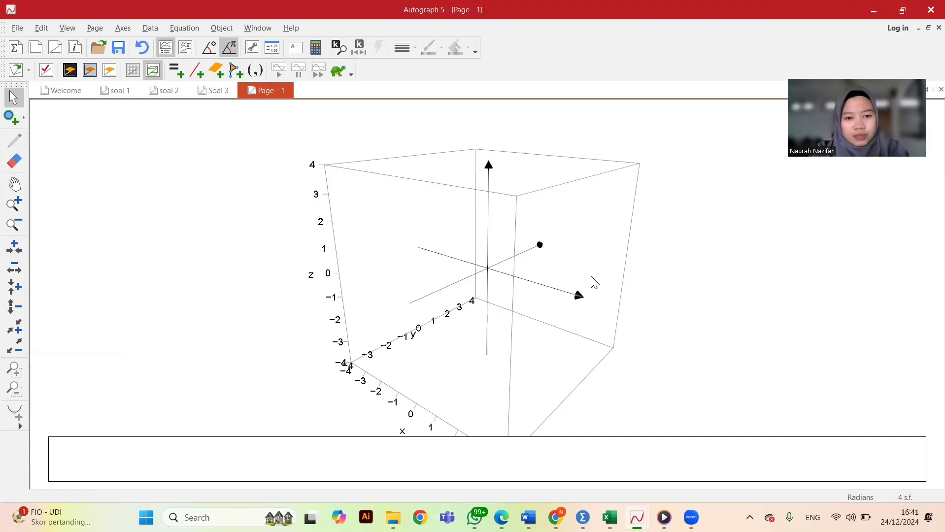
Step: Review the cube's edge length given in question 1 of the Word document and return to Autograph
key("alt+Tab")
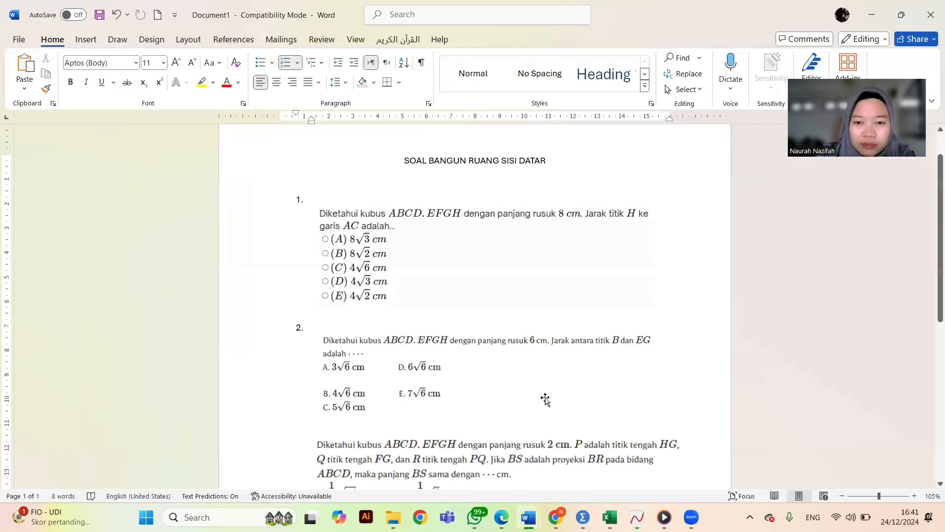
left_click(875, 15)
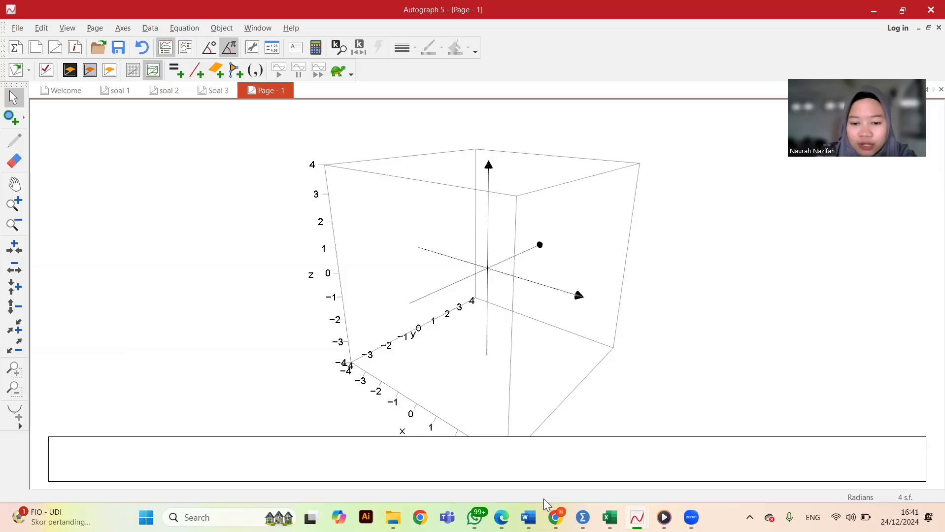
mouse_move(528, 518)
left_click(523, 457)
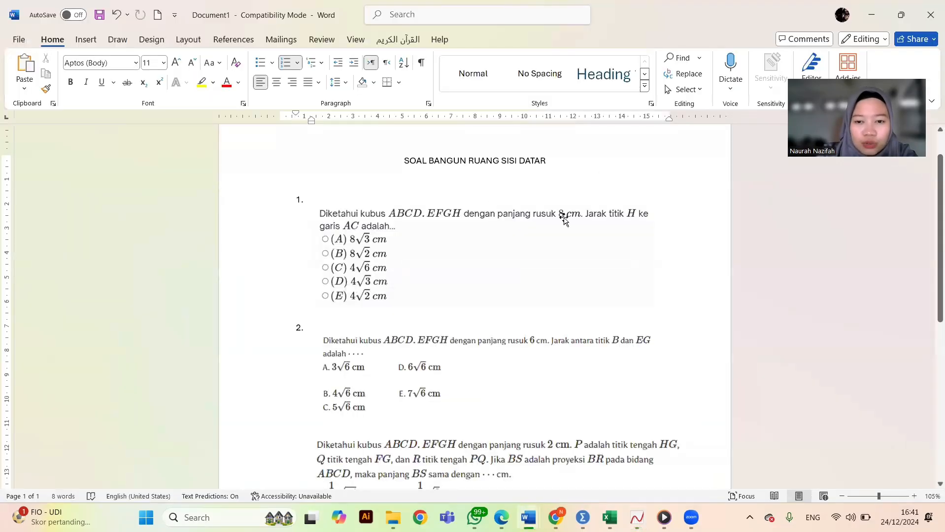
left_click(870, 14)
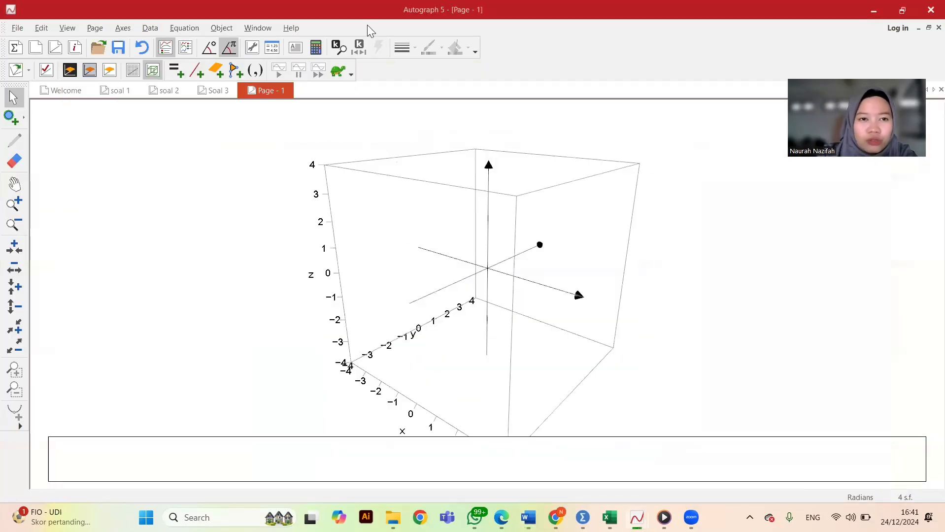
Step: Start a new 3D shape and load the preset Cube from the Platonic solids as its points
left_click(235, 72)
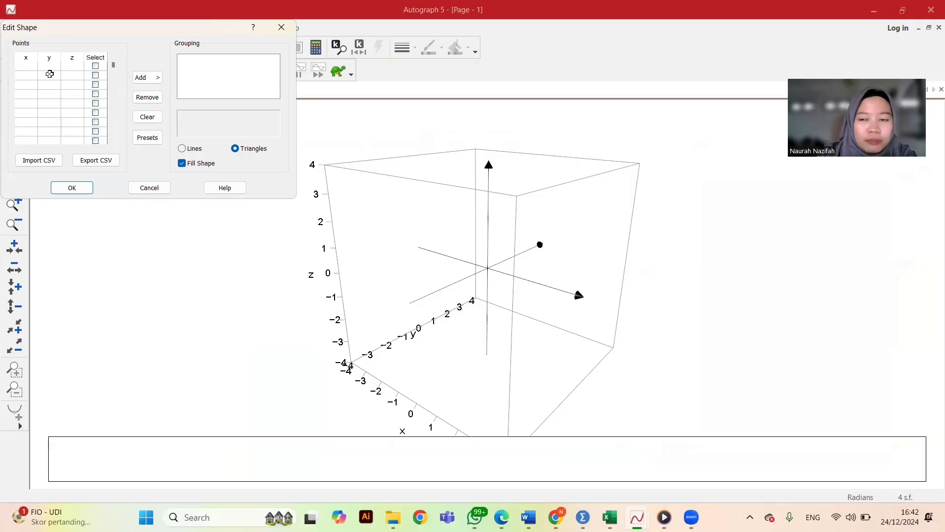
left_click(157, 138)
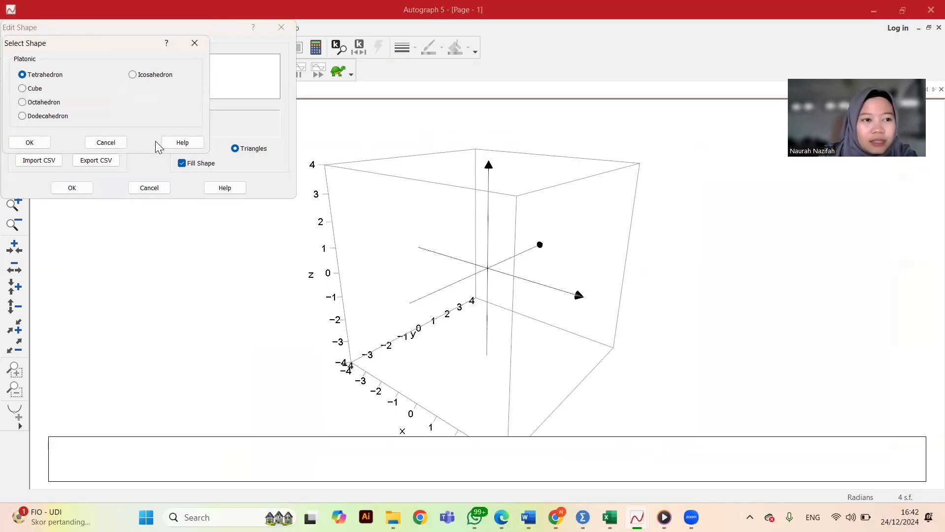
left_click(23, 89)
left_click(34, 141)
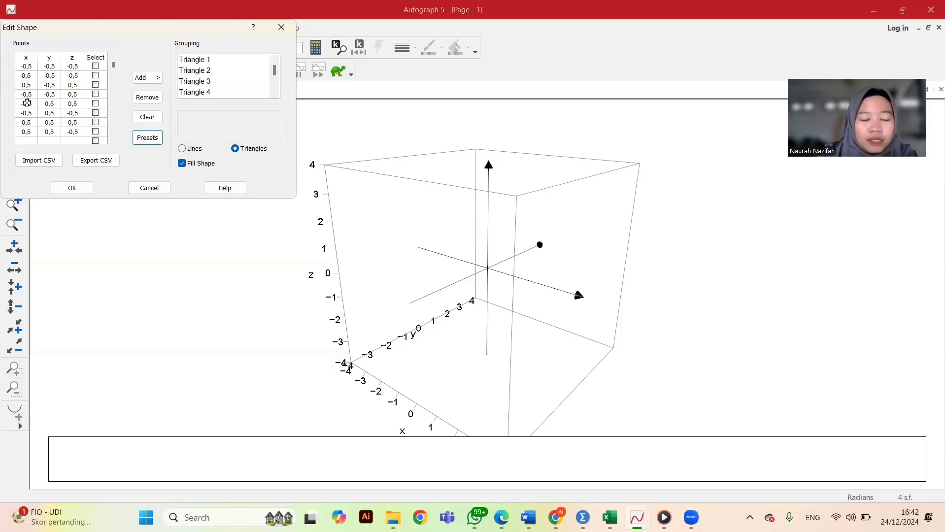
Step: Set the cube's first point to x -4, y -4, z -4
left_click(32, 69)
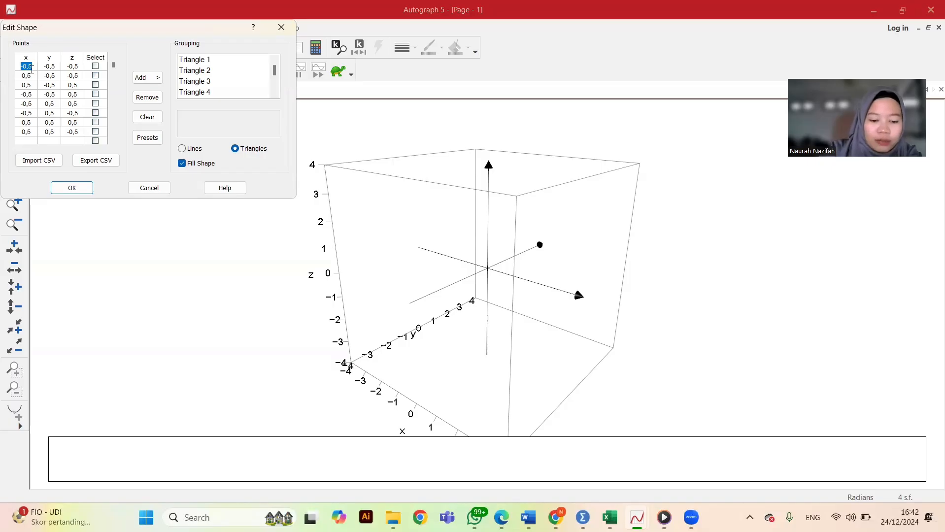
type("-4")
left_click(50, 66)
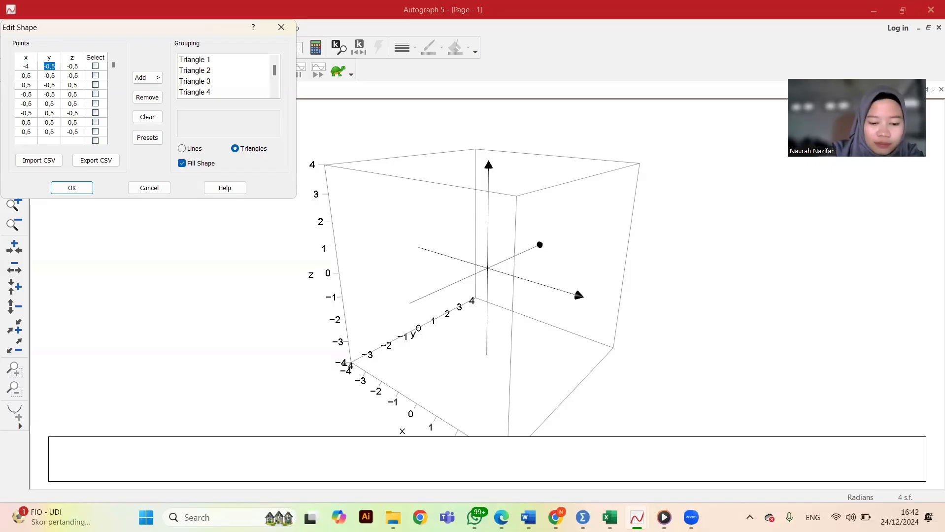
type("-4")
left_click(70, 64)
type("-4")
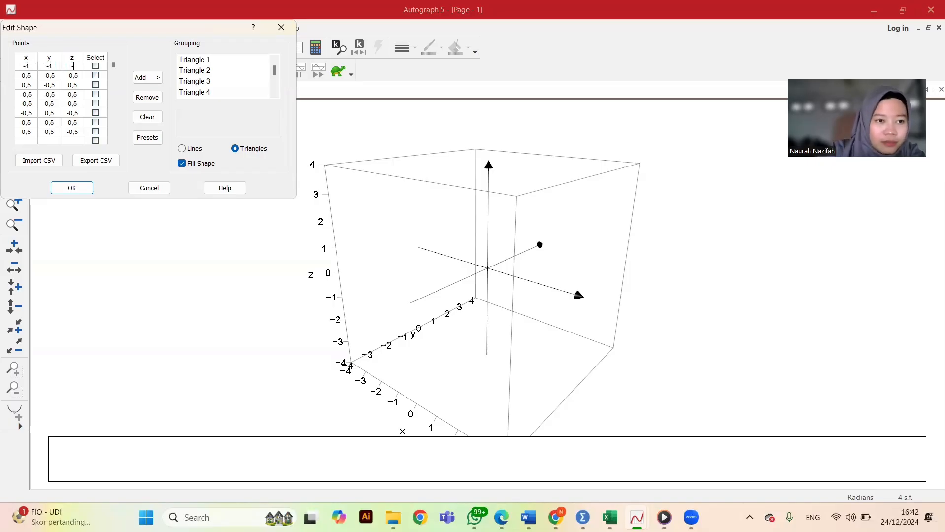
Step: Set the y and z coordinates of the cube's second point to -4
key("Tab")
key("Tab")
type("-4")
key("Tab")
type("-4")
key("Tab")
key("Tab")
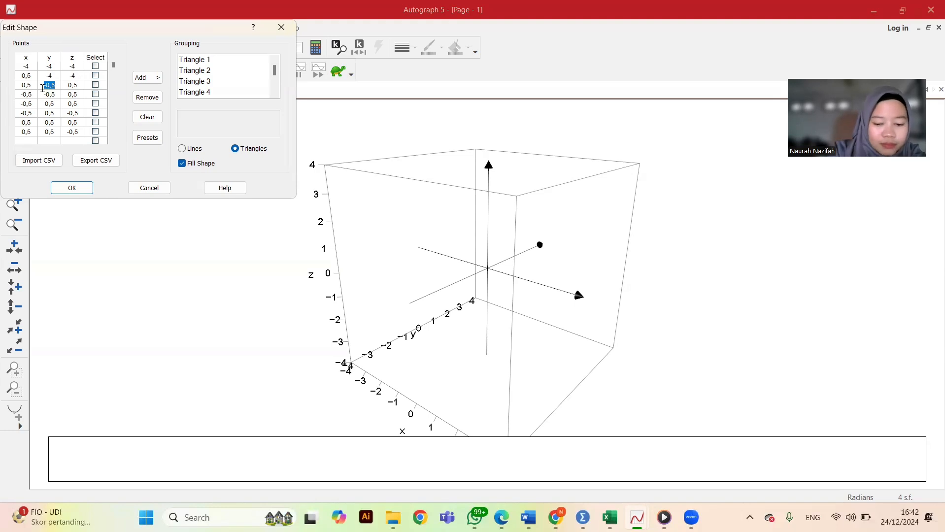
Step: Set the third point's y coordinate to -4 and the fourth point's x and y coordinates to -4
type("-4")
key("Tab")
key("Tab")
key("Tab")
type("-4")
key("Left")
type("-")
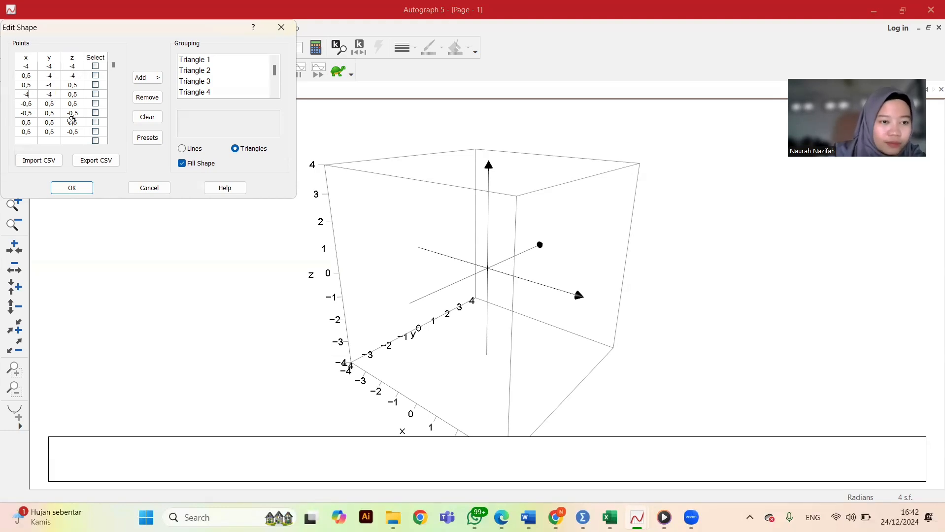
Step: Replace the remaining negative coordinates with -4: x of the fifth point, x and z of the sixth, and z of the eighth
double_click(73, 114)
type("-4")
double_click(28, 113)
type("-4")
double_click(30, 105)
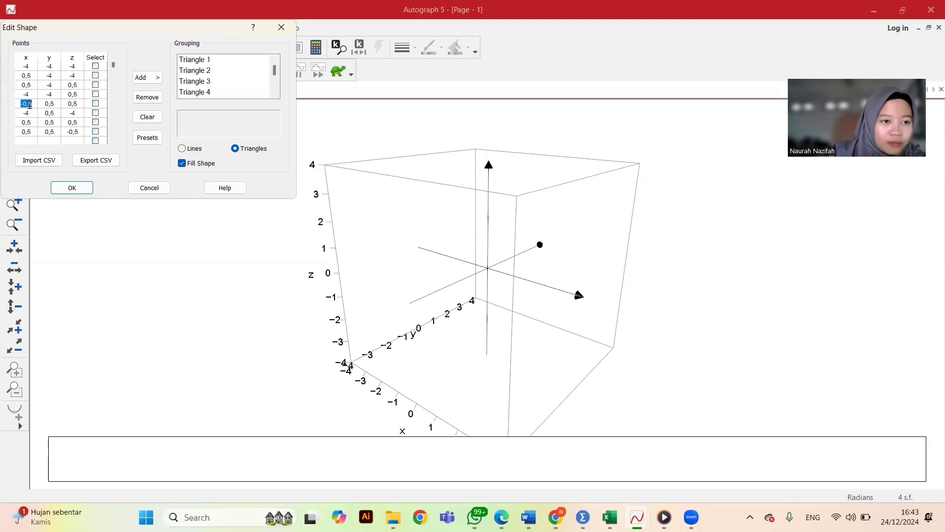
type("-4")
double_click(73, 132)
type("-4")
Step: Set x of the second and third points and z of the third and fourth points to 4
double_click(28, 76)
type("4")
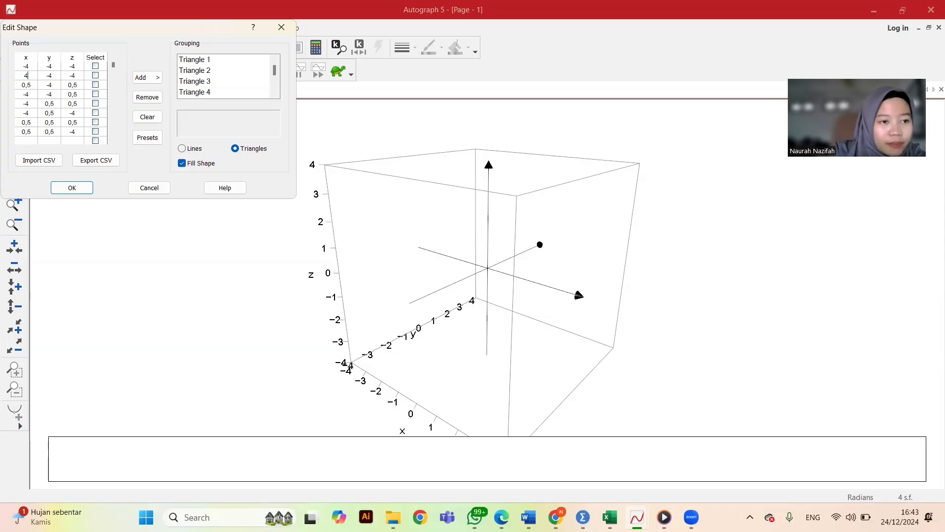
double_click(26, 85)
type("4")
double_click(73, 85)
type("4")
double_click(73, 94)
type("4")
Step: Set y and z of the fifth point, y of the sixth point and x of the seventh point to 4
double_click(75, 103)
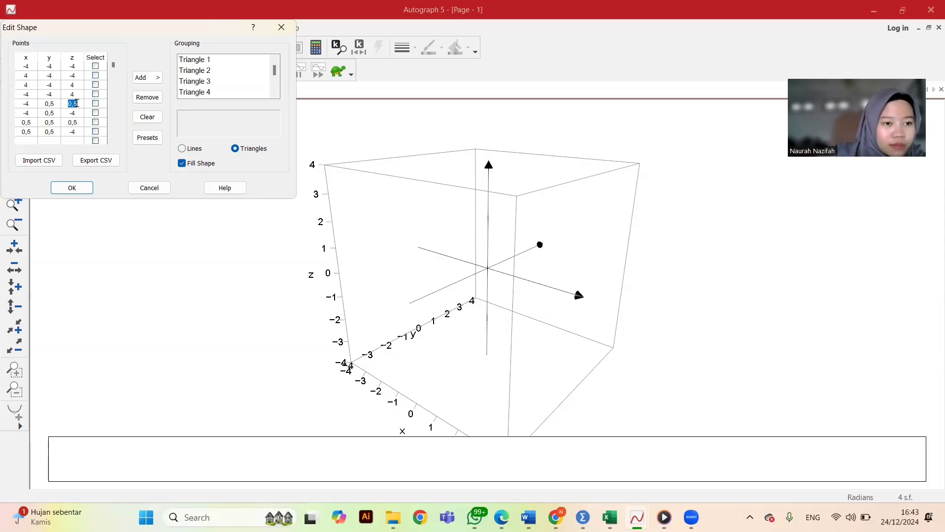
type("4")
double_click(49, 103)
type("4")
double_click(49, 113)
type("4")
double_click(25, 122)
type("4")
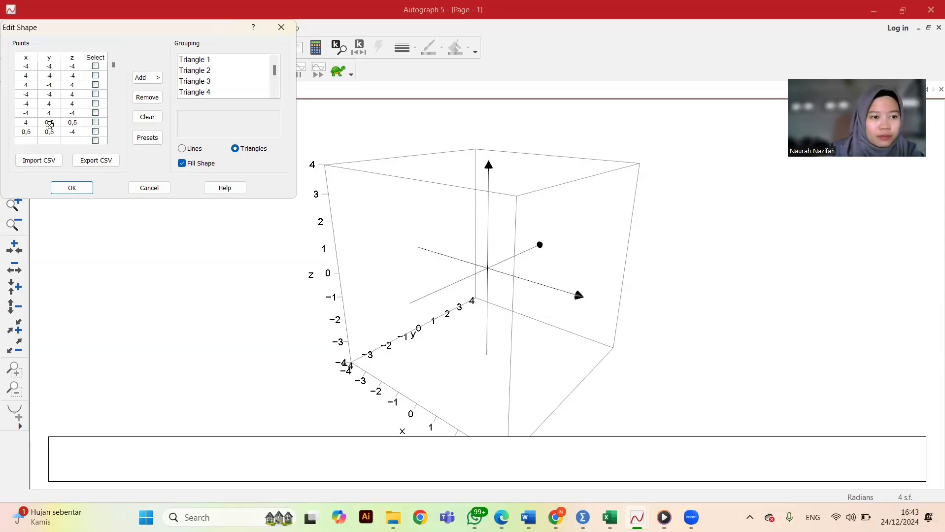
Step: Complete the seventh point with y and z at 4, and set the eighth point's x and y to 4
double_click(26, 132)
type("4")
double_click(50, 131)
type("4")
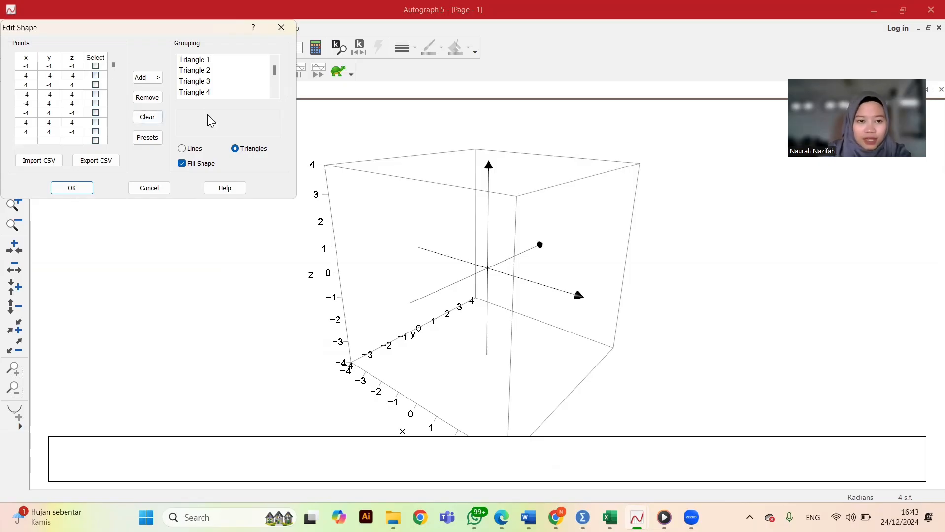
Step: Group the cube's points as lines instead of triangles and create the shape
left_click(187, 149)
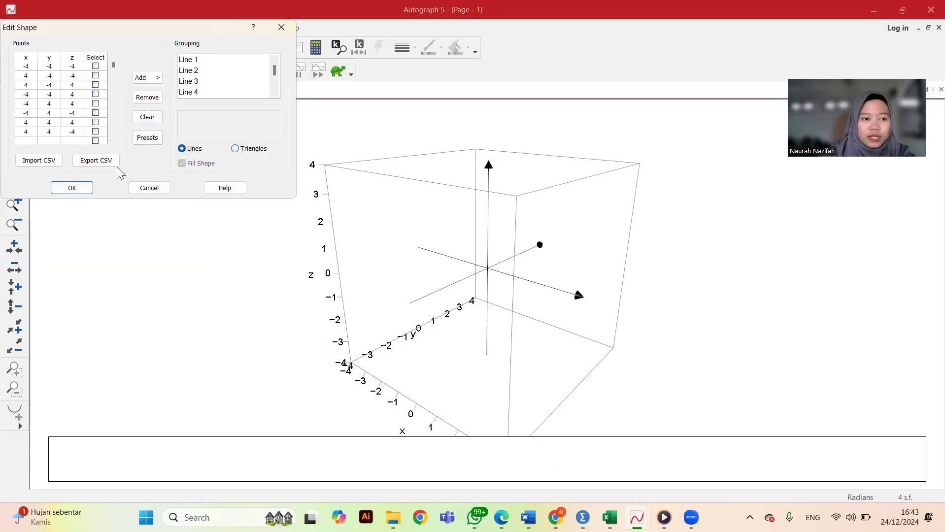
left_click(78, 188)
mouse_move(571, 237)
left_mouse_down()
mouse_move(601, 228)
mouse_move(536, 173)
mouse_move(569, 234)
left_mouse_up()
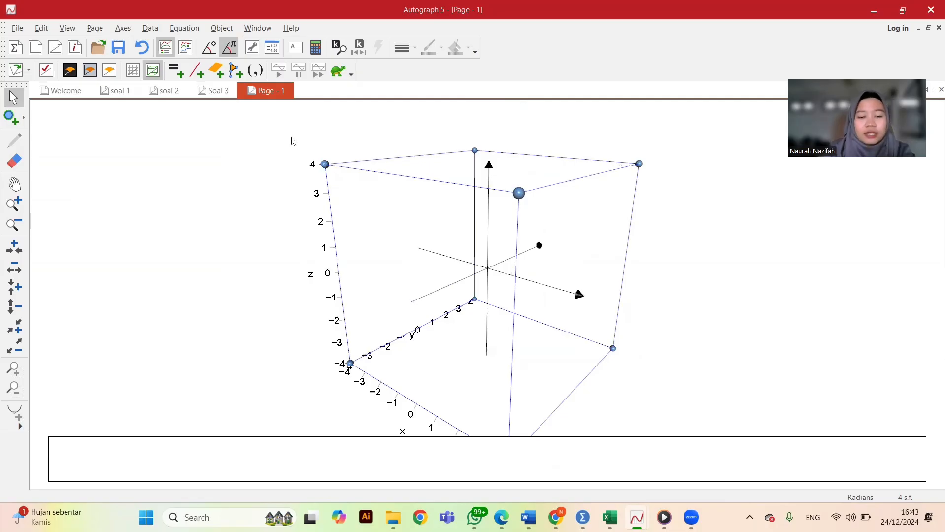
Step: Check the cube's vertex naming in question 1 of the Word document and return to Autograph
mouse_move(528, 517)
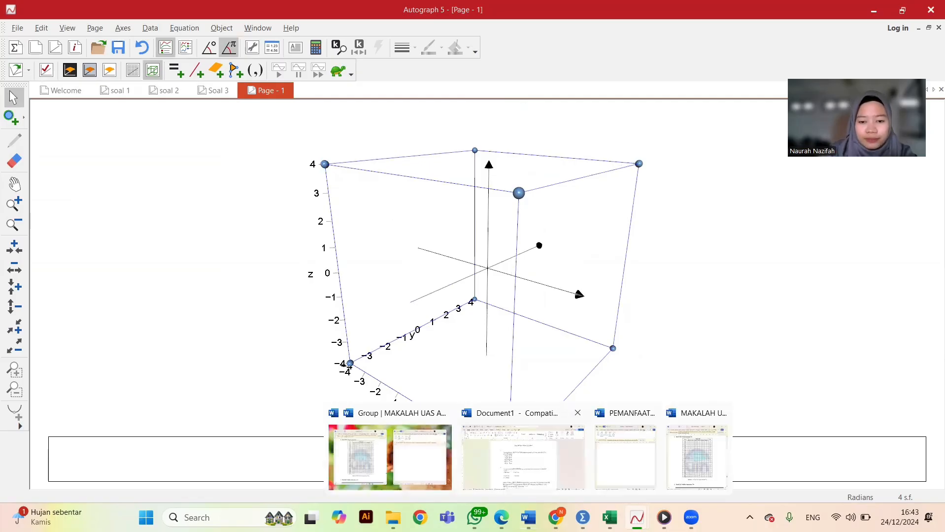
left_click(523, 446)
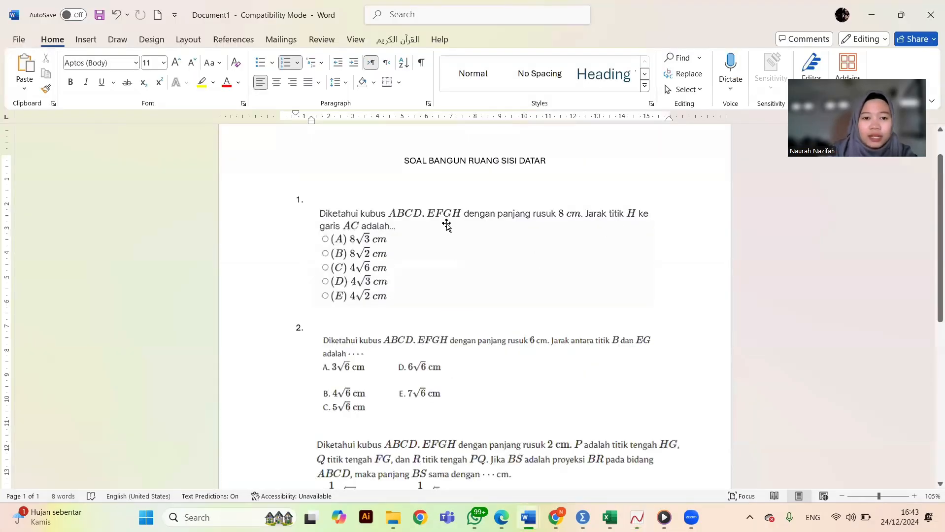
left_click(871, 15)
Step: Add a text box reading "A" to the cube vertex at (-4, -4, -4)
left_click_drag(526, 248, 732, 280)
left_click_drag(340, 288, 351, 380)
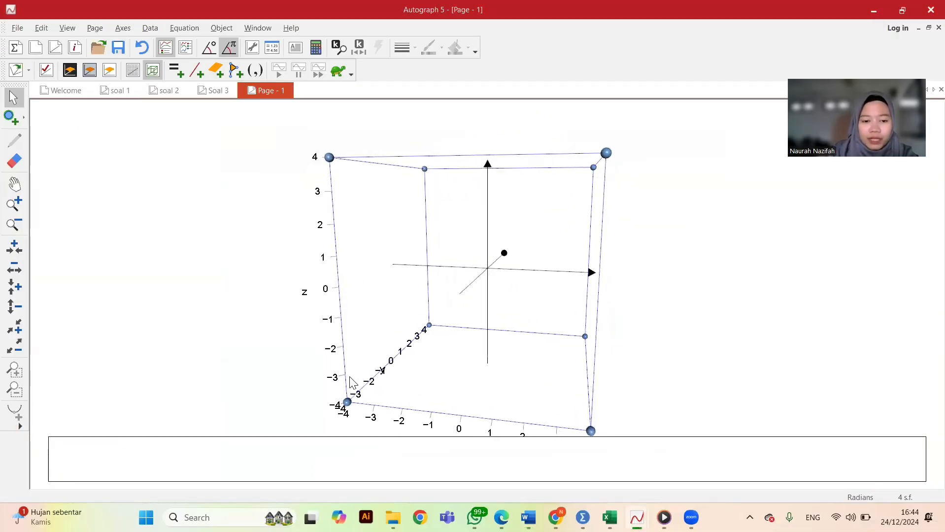
right_click(346, 403)
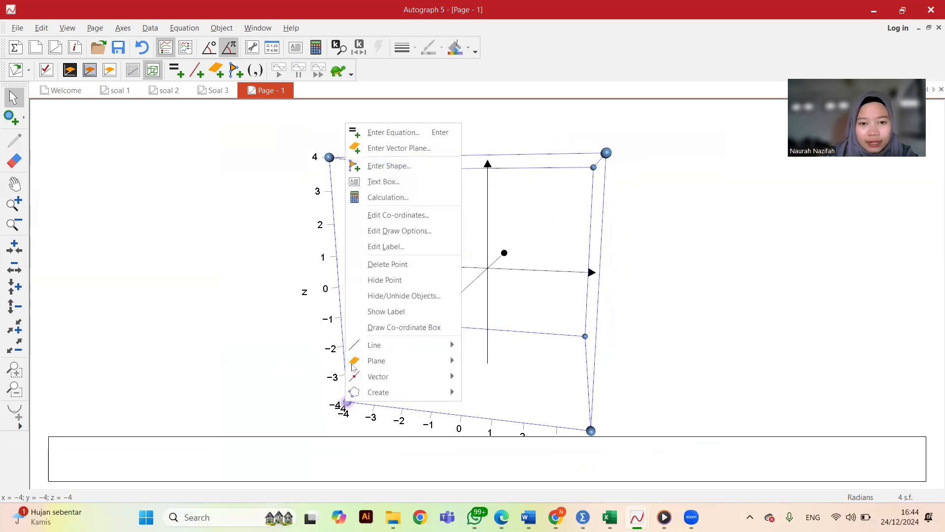
left_click(368, 182)
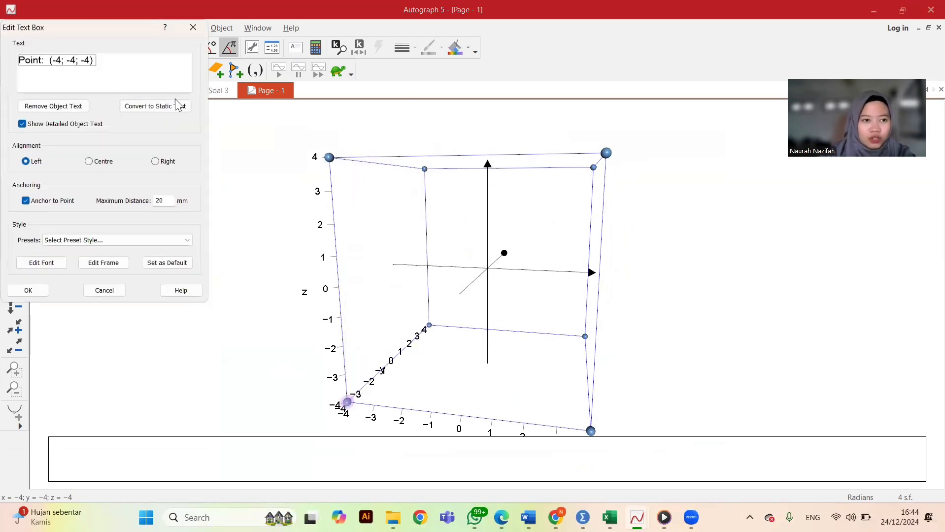
triple_click(93, 63)
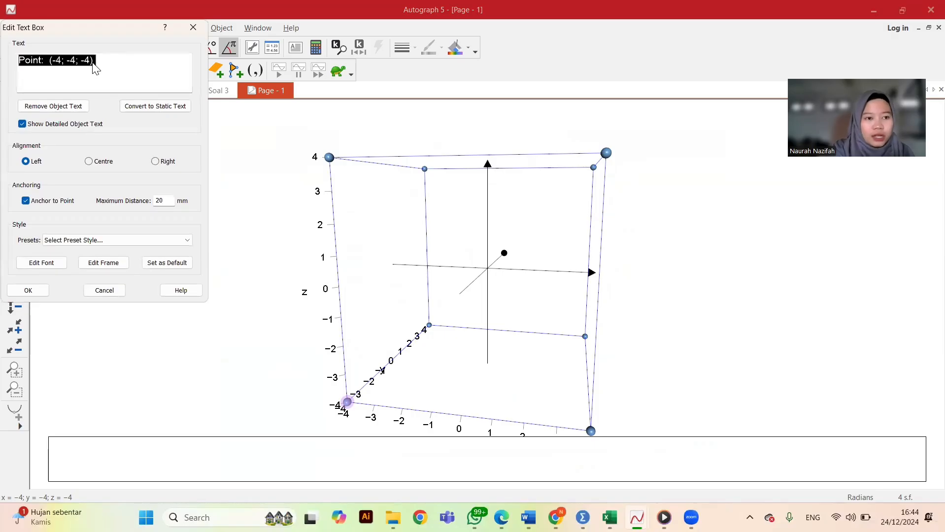
type("a")
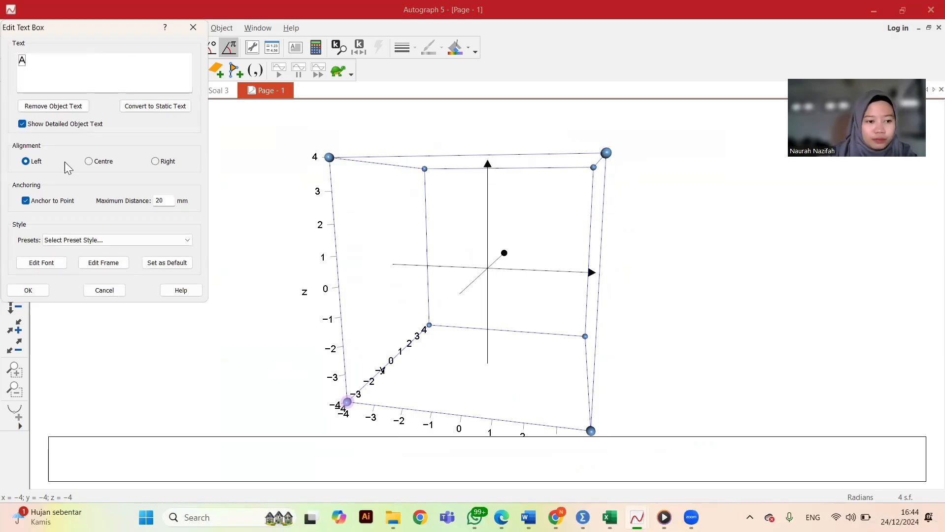
left_click(22, 290)
Step: Add a text box reading "B" to the cube vertex at (4, -4, -4)
left_click_drag(622, 342, 634, 328)
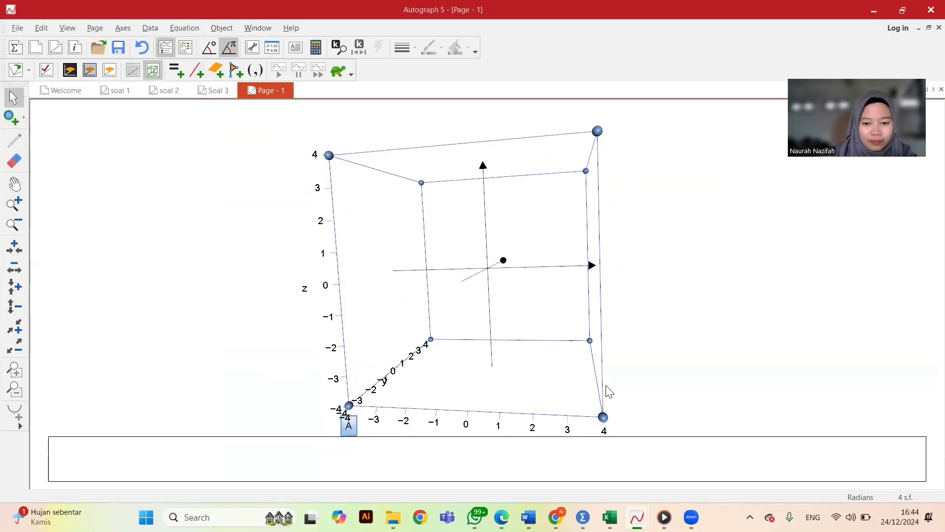
left_click(604, 417)
right_click(602, 418)
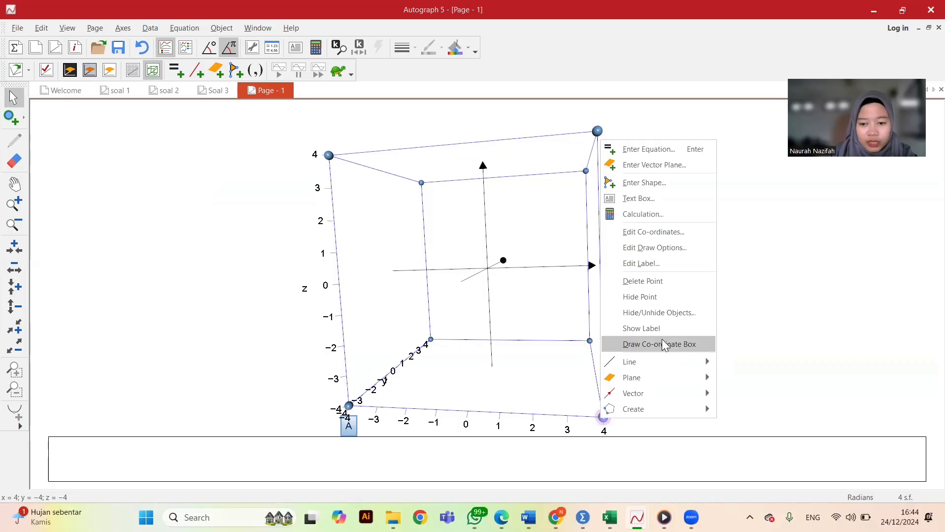
left_click(622, 199)
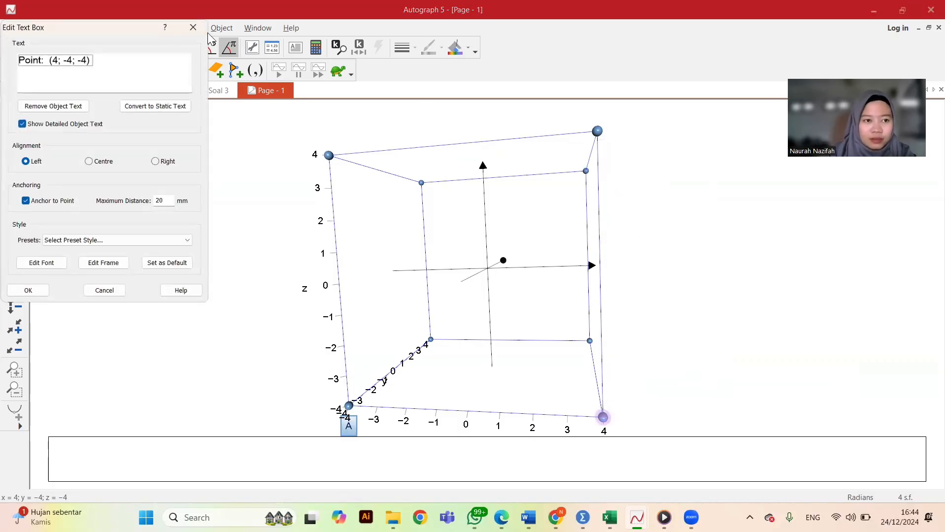
key("ctrl+a")
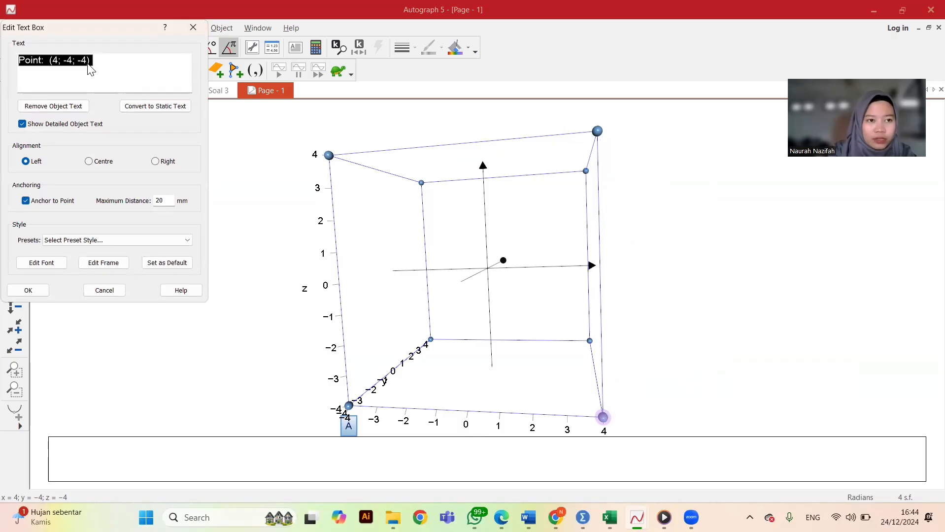
type("b")
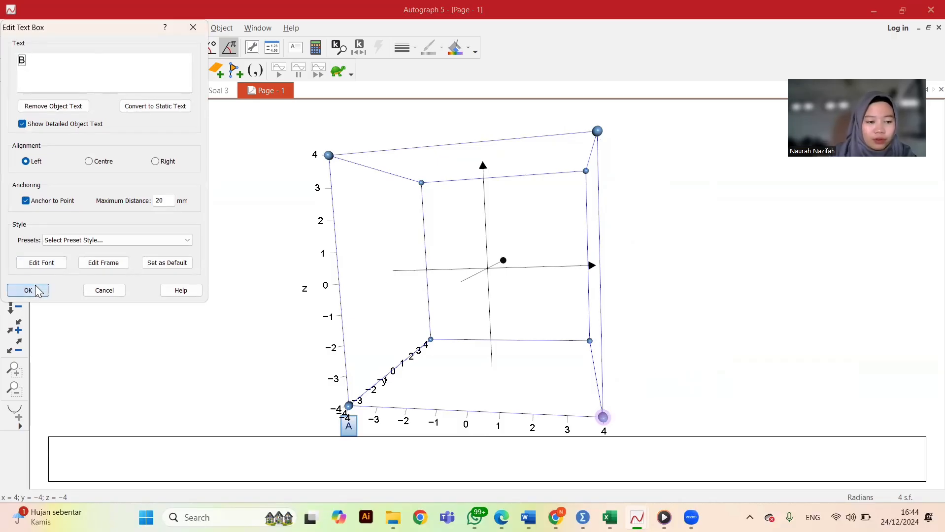
left_click(35, 290)
Step: Add a text box reading "C" to the cube vertex at (4, 4, -4) and nudge the label closer to its point
double_click(590, 341)
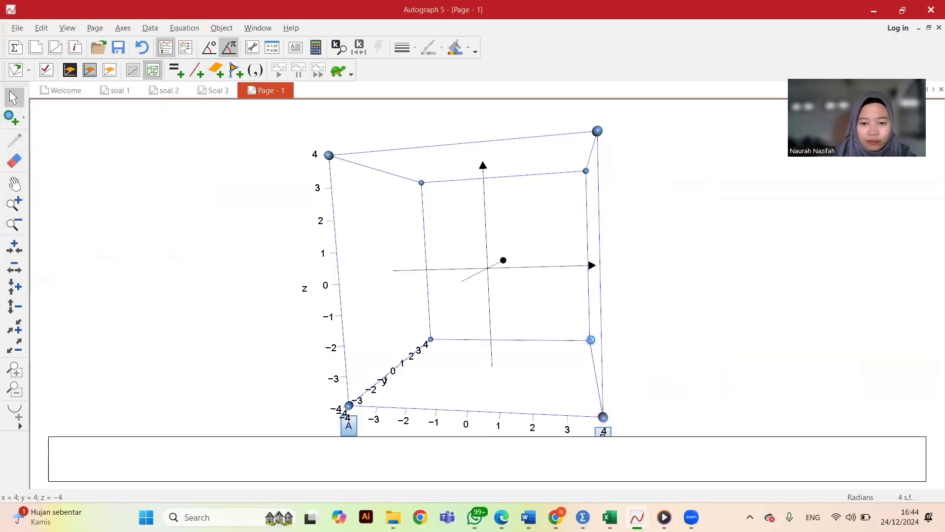
left_click(115, 27)
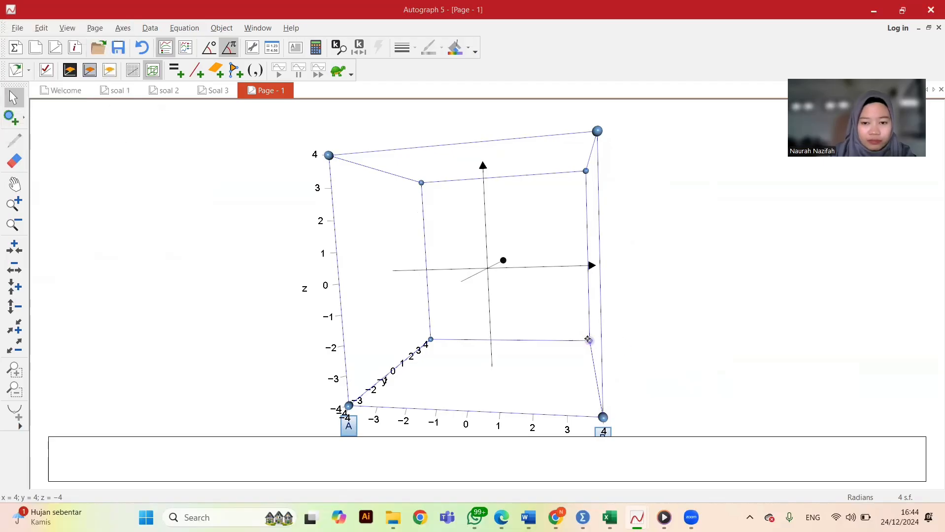
right_click(589, 341)
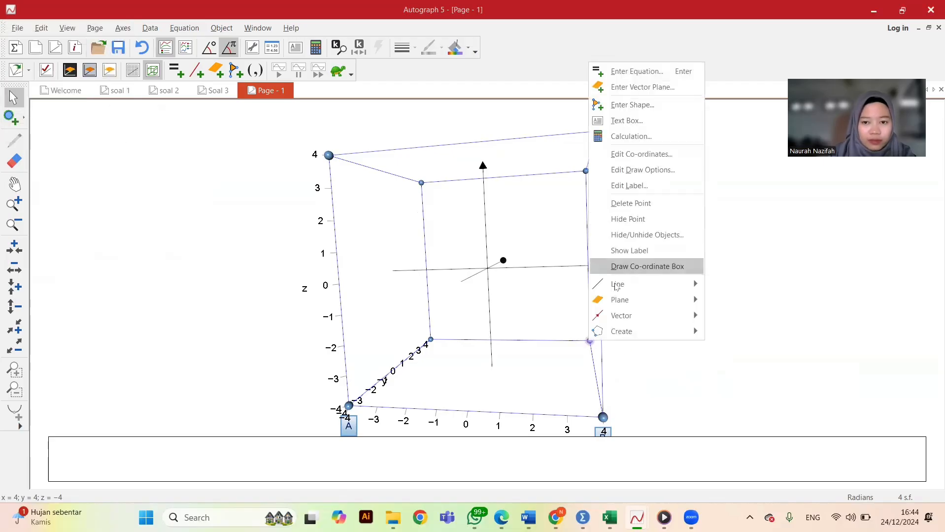
left_click(616, 109)
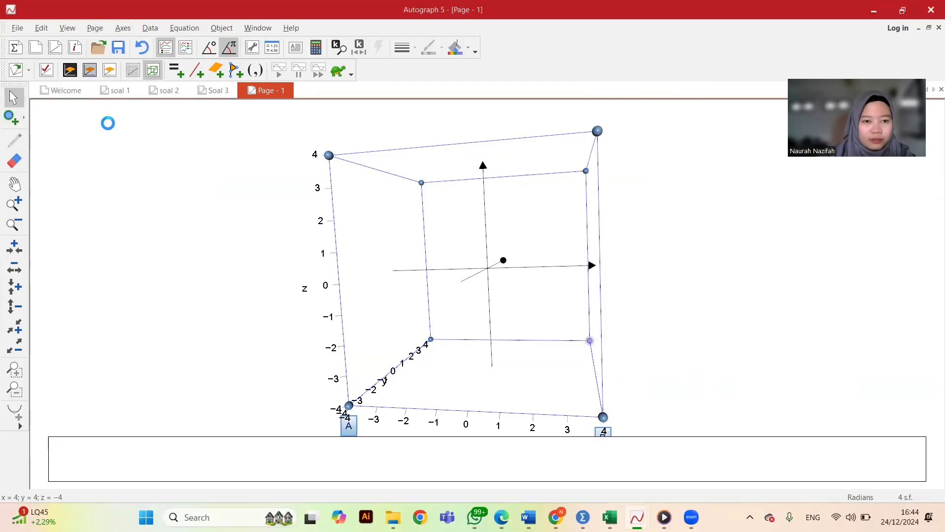
triple_click(83, 62)
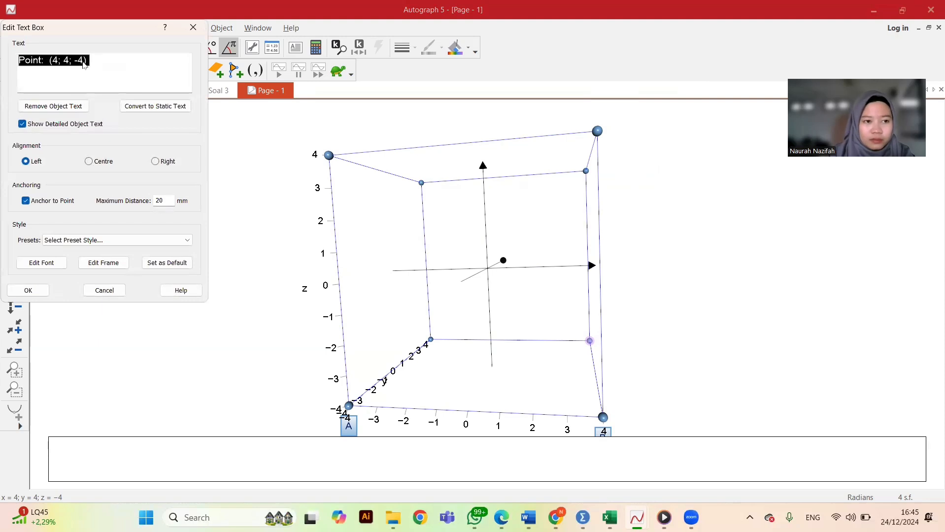
type("c")
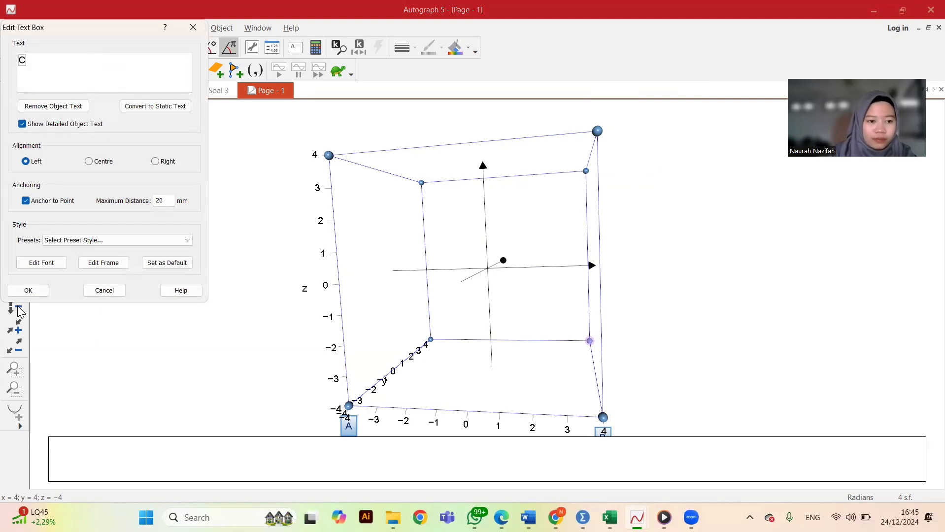
left_click(28, 290)
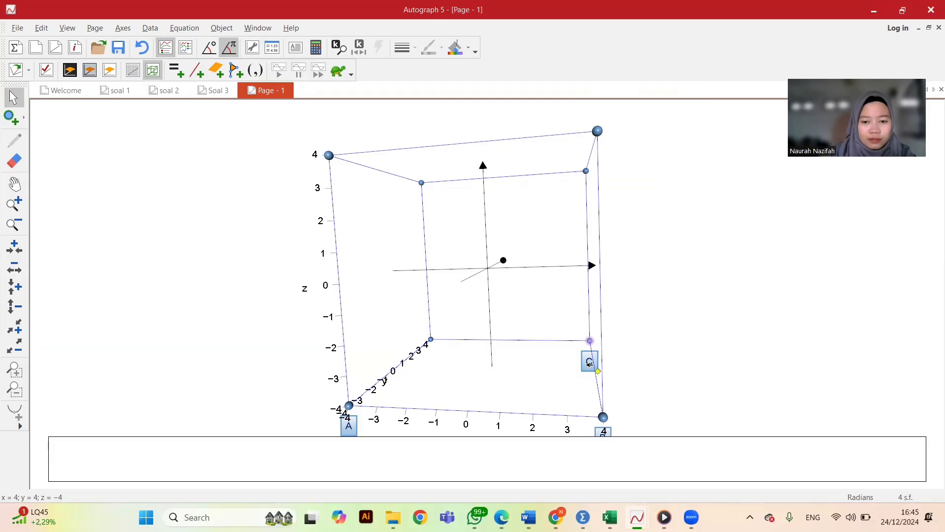
left_click_drag(589, 363, 589, 359)
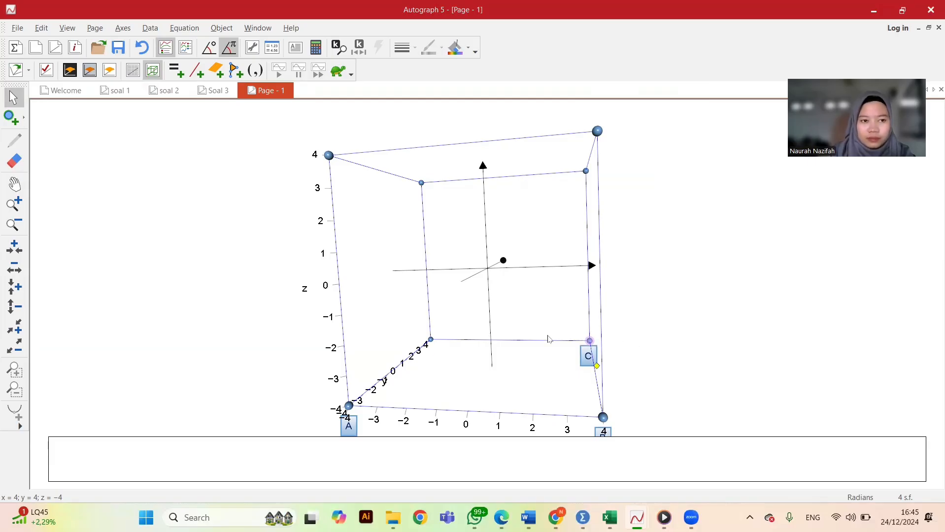
Step: On the soal 1 page, move label C slightly closer to its vertex and draw a line segment from A to C
left_click(114, 90)
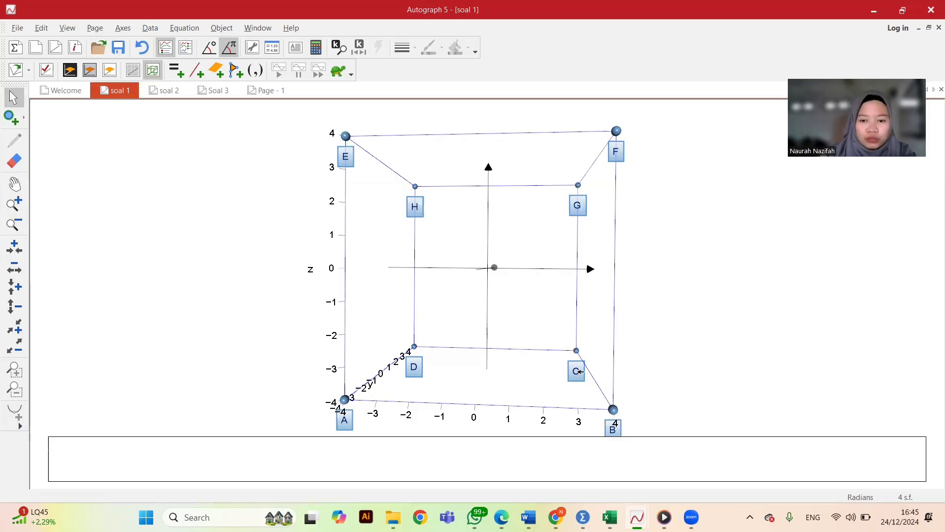
left_click_drag(578, 370, 578, 363)
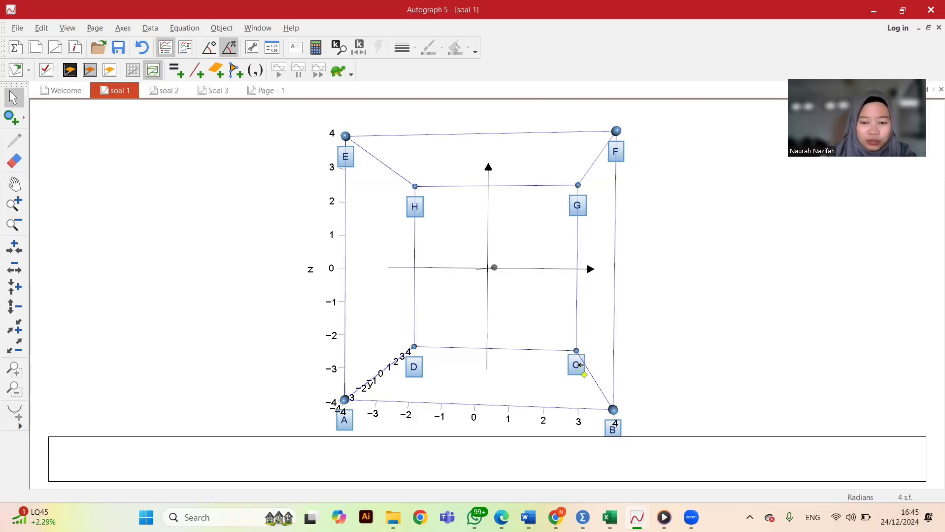
left_click(345, 399)
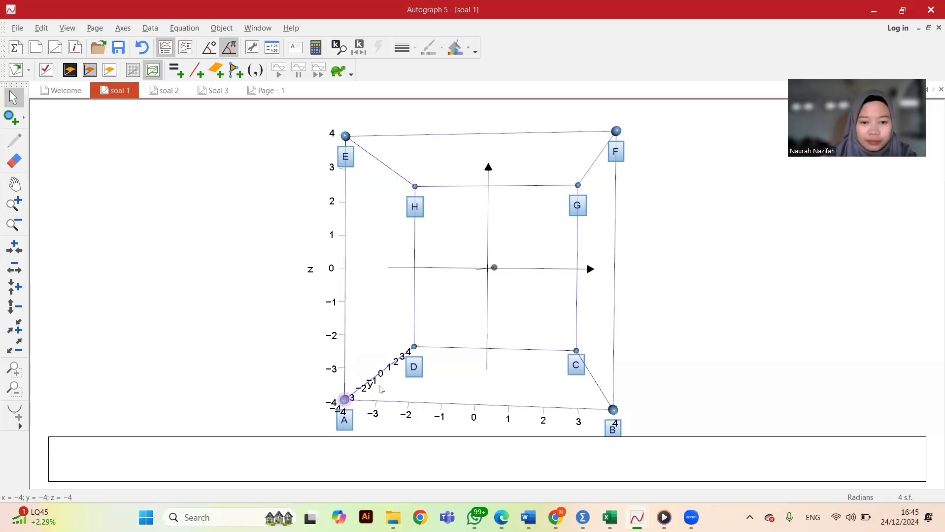
left_click(576, 351, "shift")
right_click(576, 350)
mouse_move(622, 311)
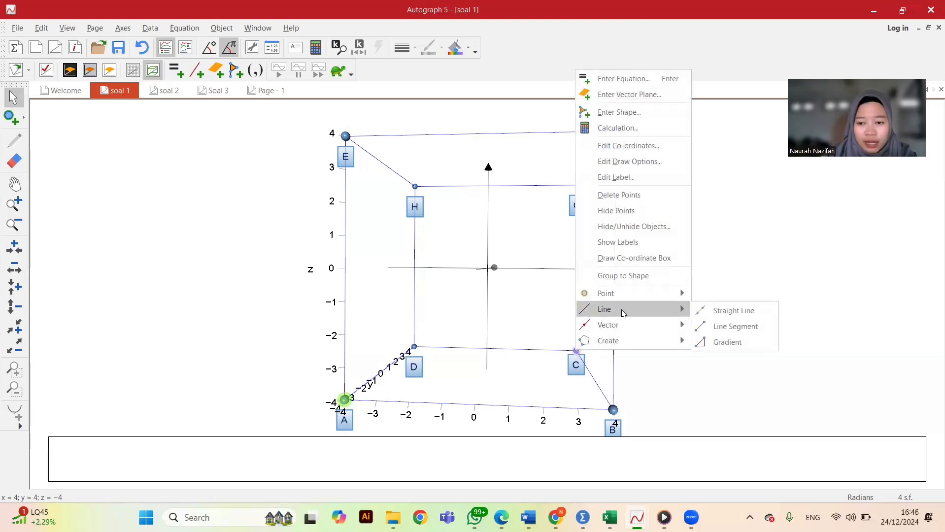
left_click(708, 326)
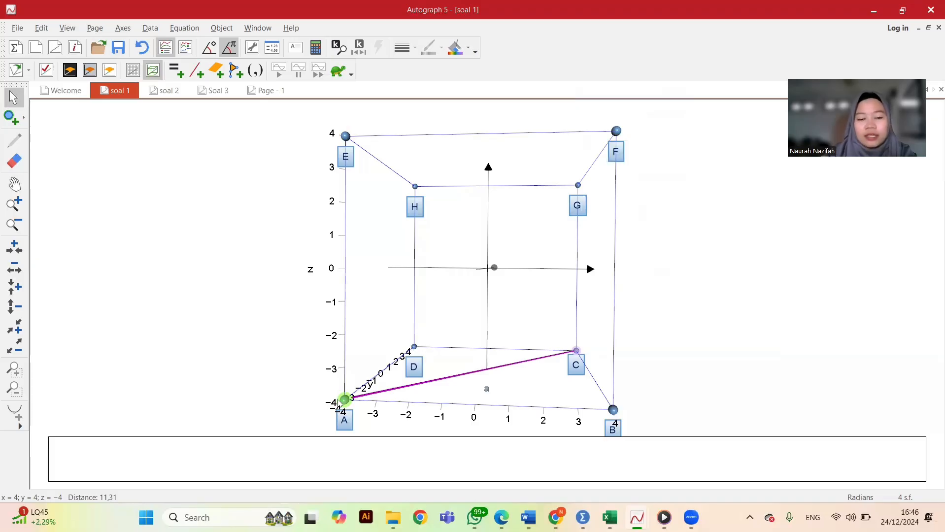
left_click(715, 280)
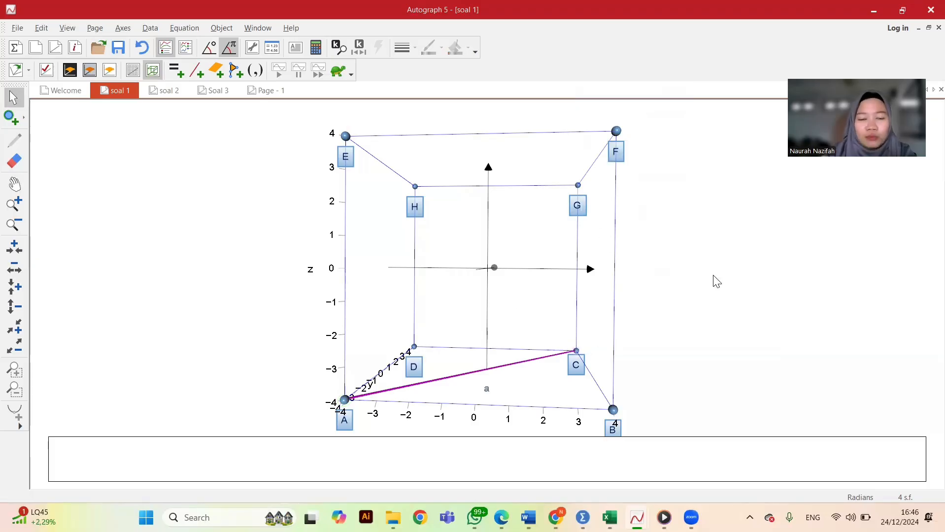
Step: Create the closest point on segment AC to vertex H and show its distance in the Status Box, placed above the cube
left_click(415, 187)
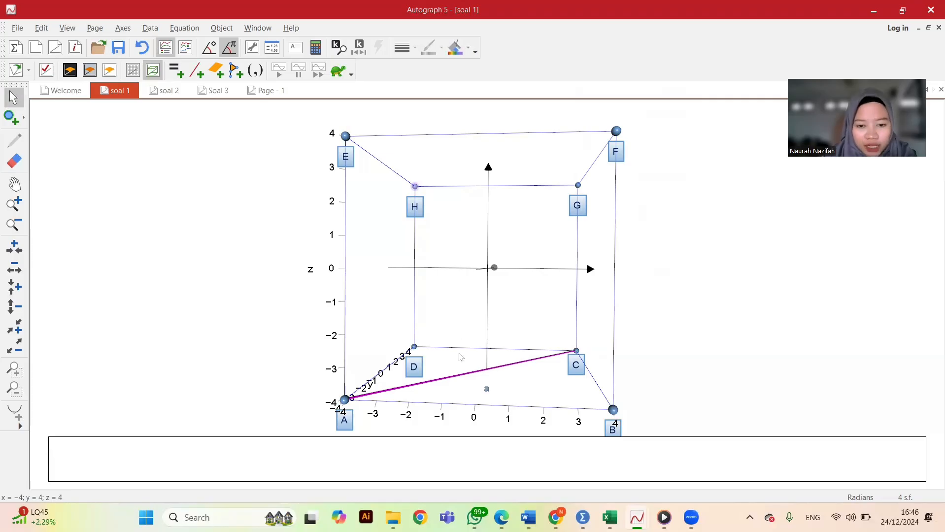
right_click(462, 375)
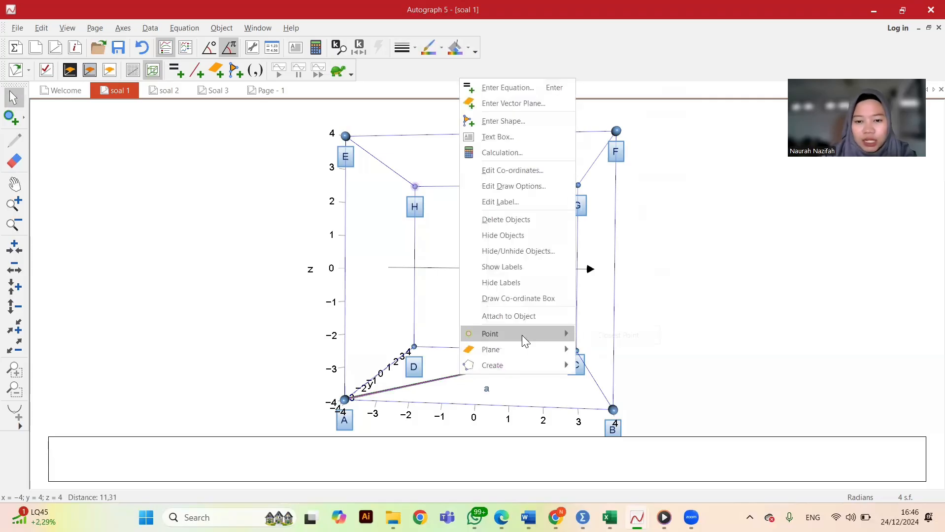
mouse_move(559, 336)
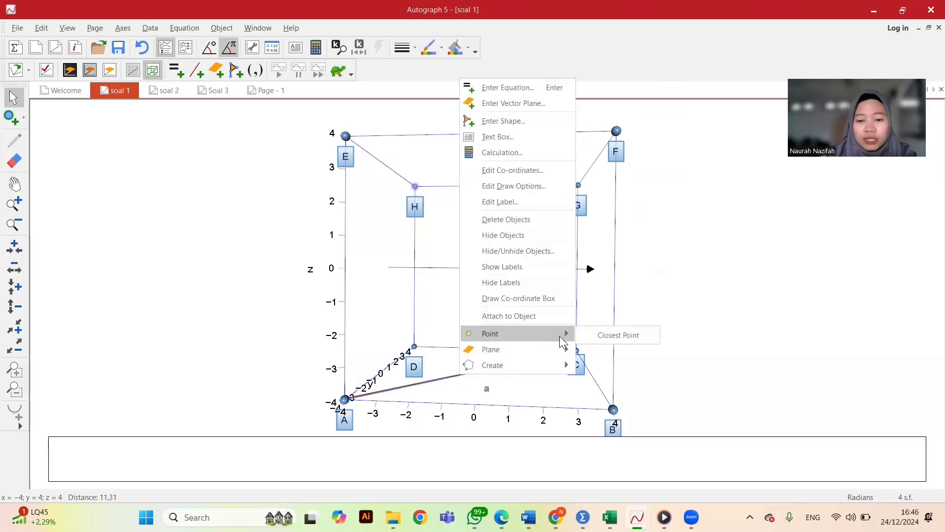
left_click(607, 338)
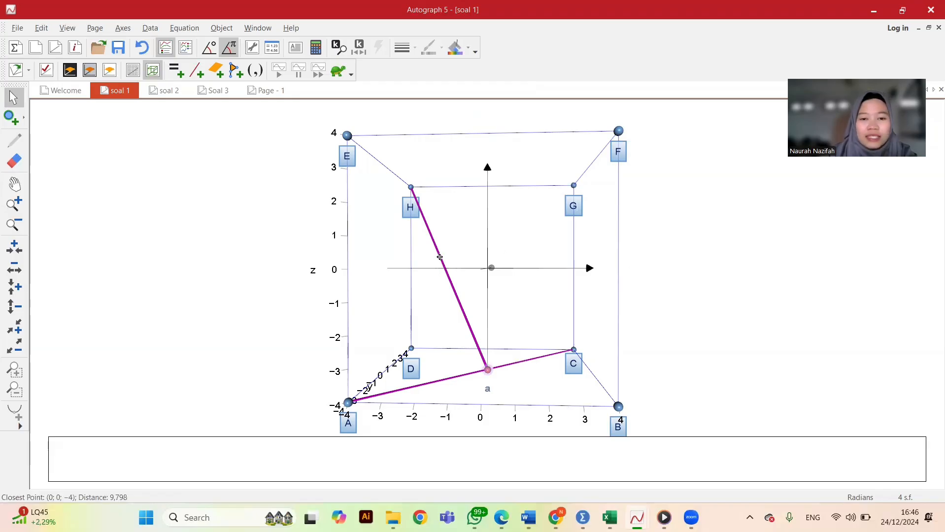
double_click(121, 498)
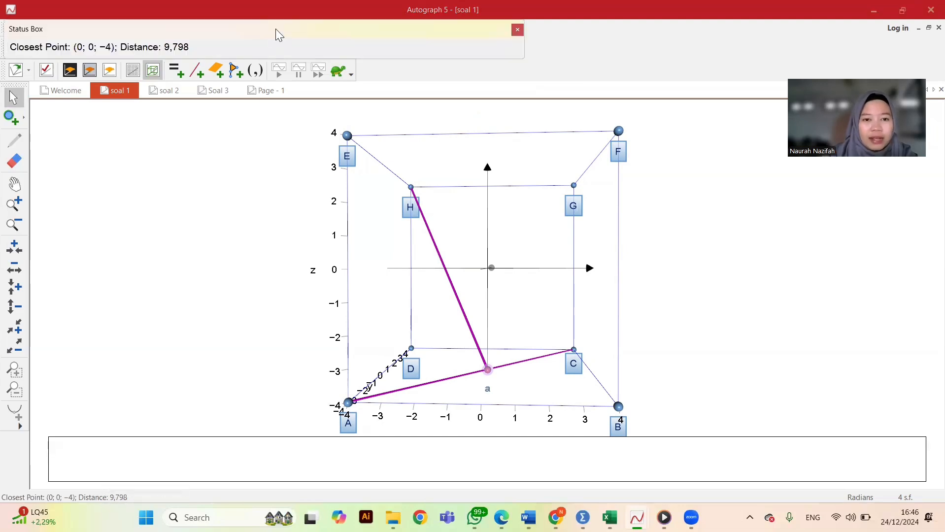
left_click_drag(277, 30, 521, 97)
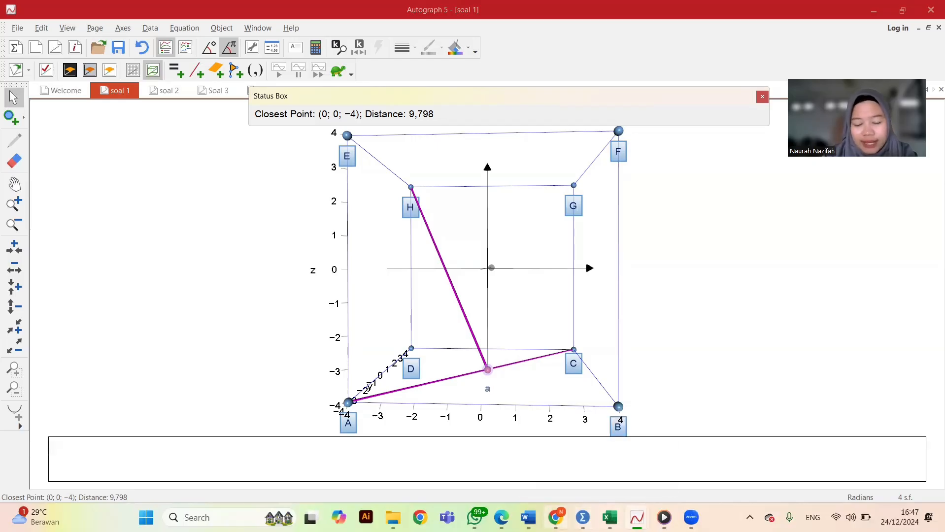
Step: Compare the distance with the answers to question 1 in the Word document, read question 2, and return to Autograph's soal 2 page
left_click(553, 480)
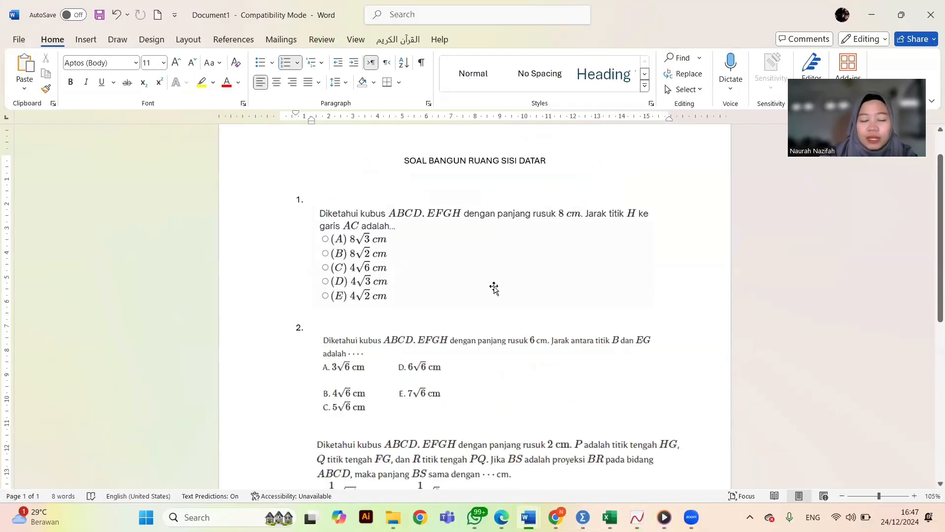
scroll(523, 359, "down", 2)
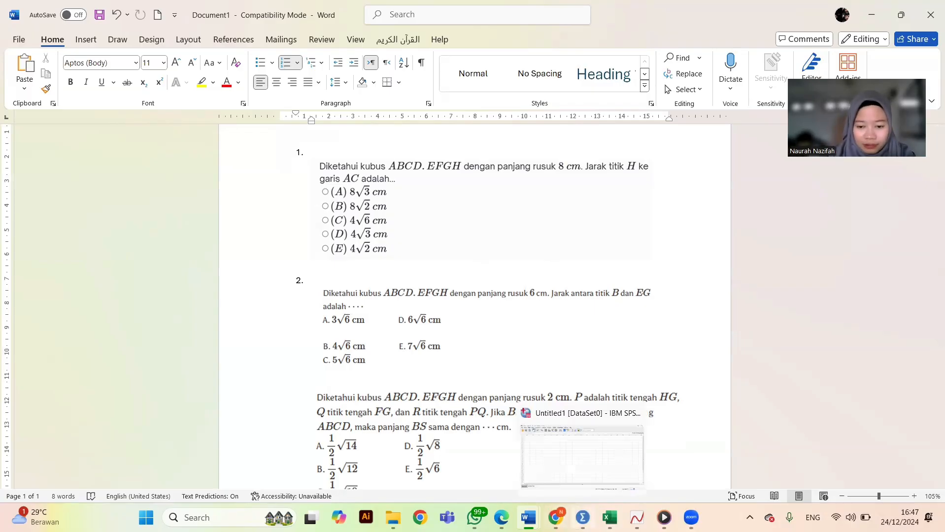
mouse_move(637, 517)
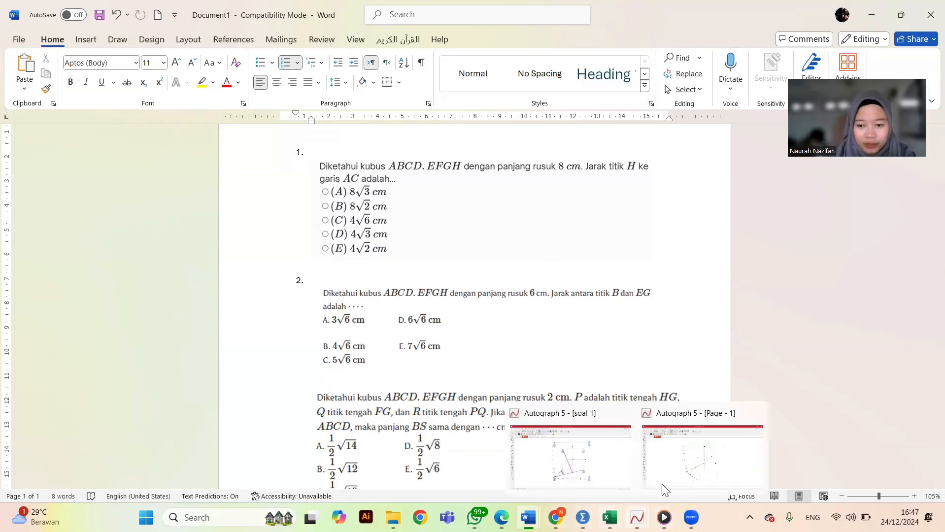
left_click(636, 465)
left_click(177, 92)
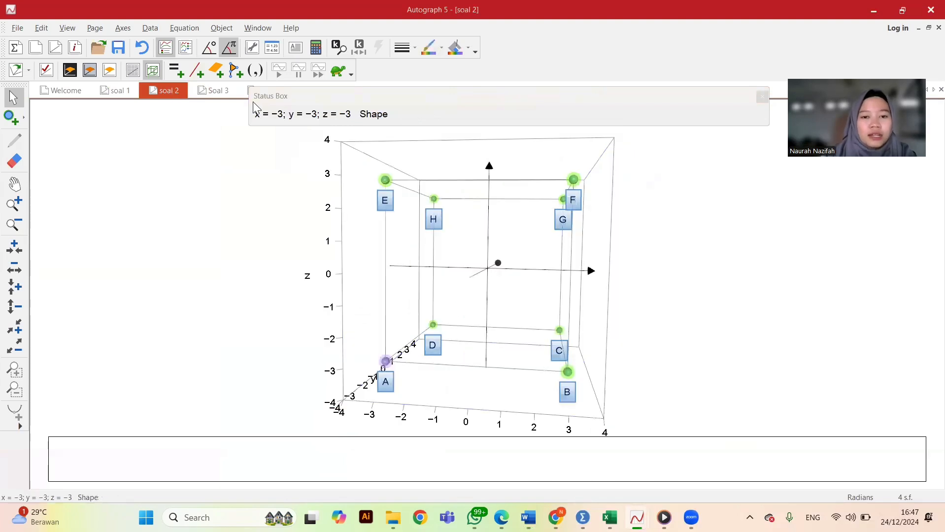
Step: Examine the soal 2 cube and review its vertex coordinates and line grouping in the shape's definition
left_click_drag(697, 260, 650, 271)
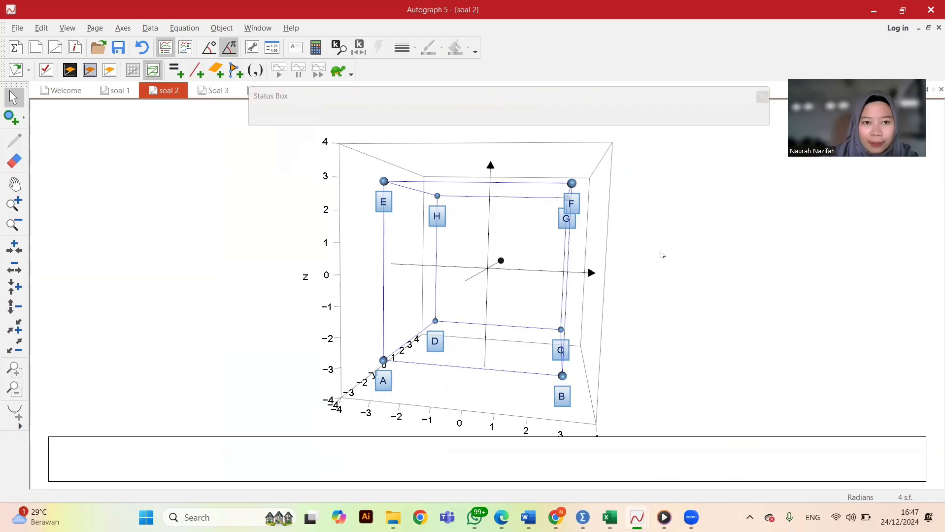
right_click(512, 182)
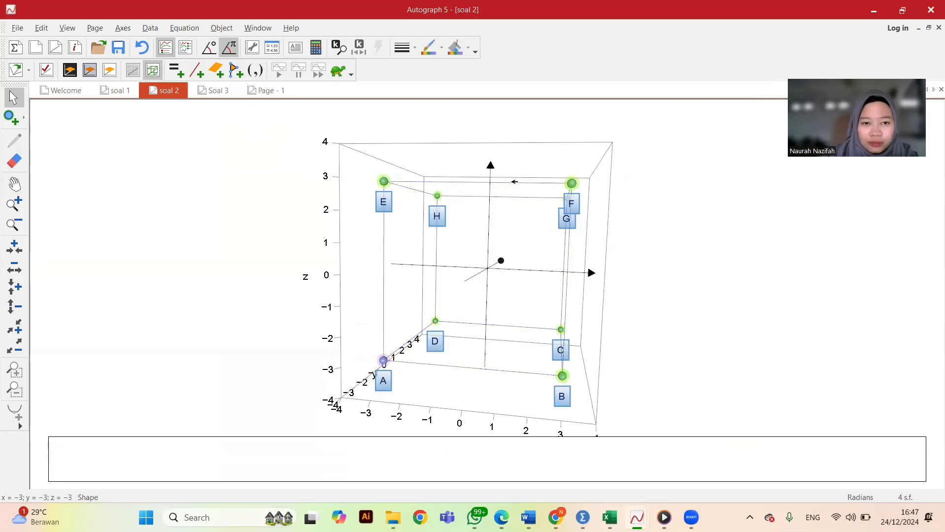
left_click(389, 199)
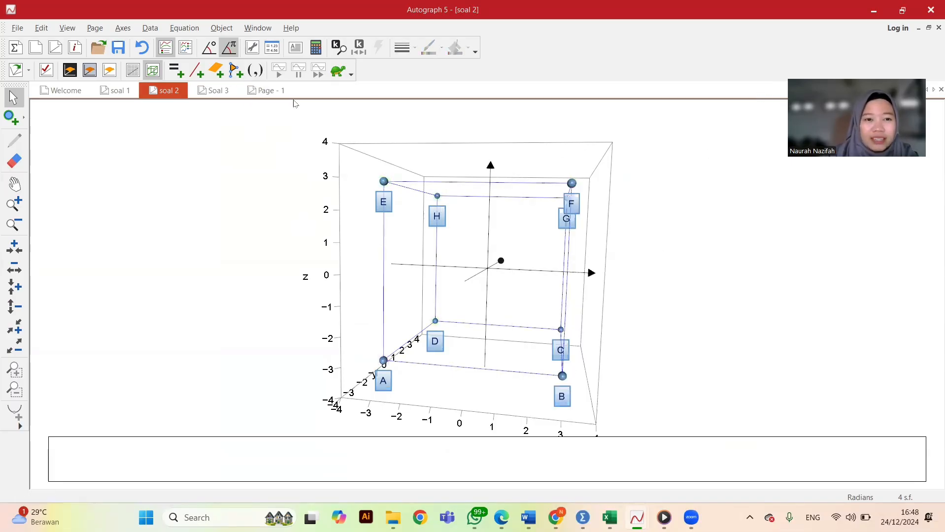
left_click(235, 71)
left_click(282, 27)
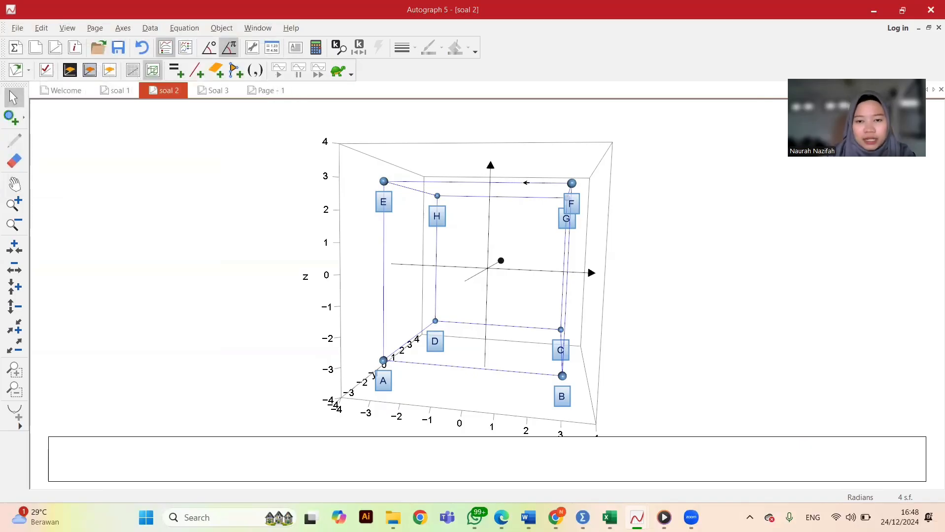
double_click(526, 182)
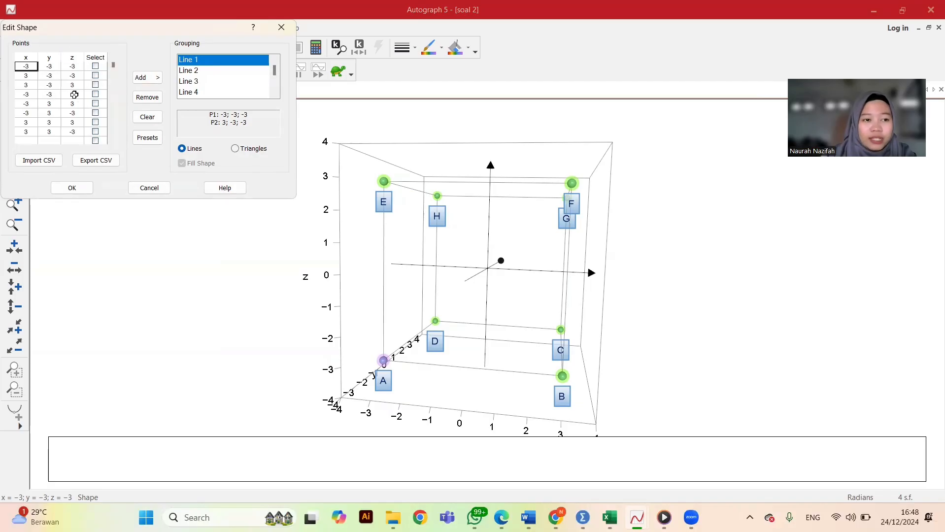
left_click(75, 189)
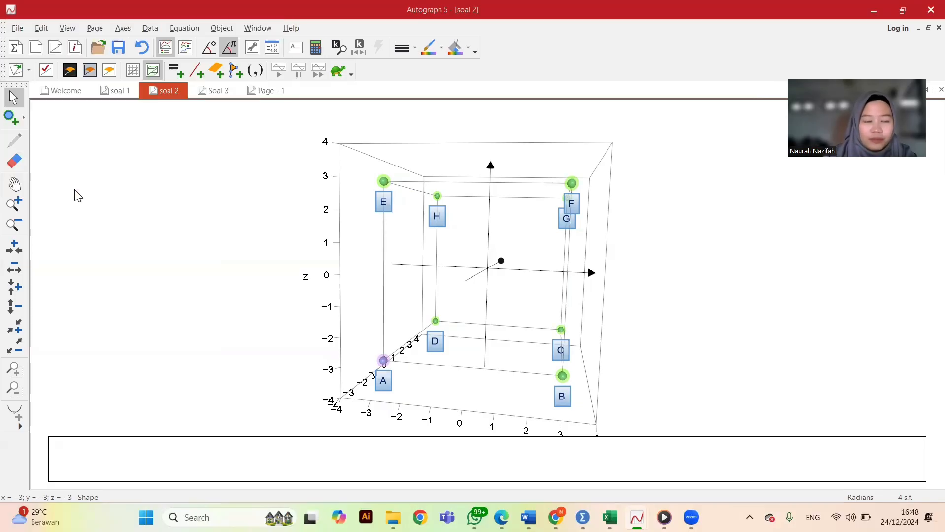
Step: Draw a line segment from vertex E to vertex G of the soal 2 cube
left_click_drag(698, 250, 618, 224)
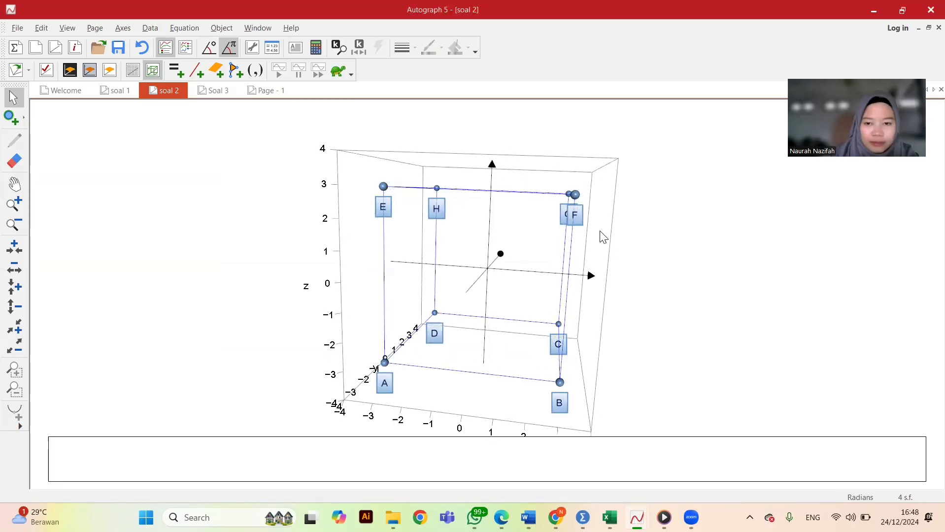
left_click_drag(653, 271, 700, 270)
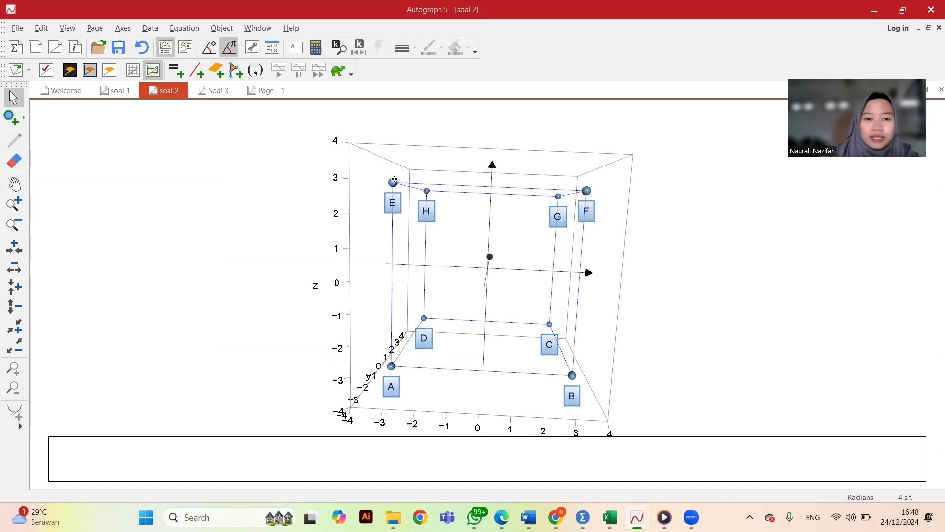
left_click(393, 181)
left_click(559, 197, "shift")
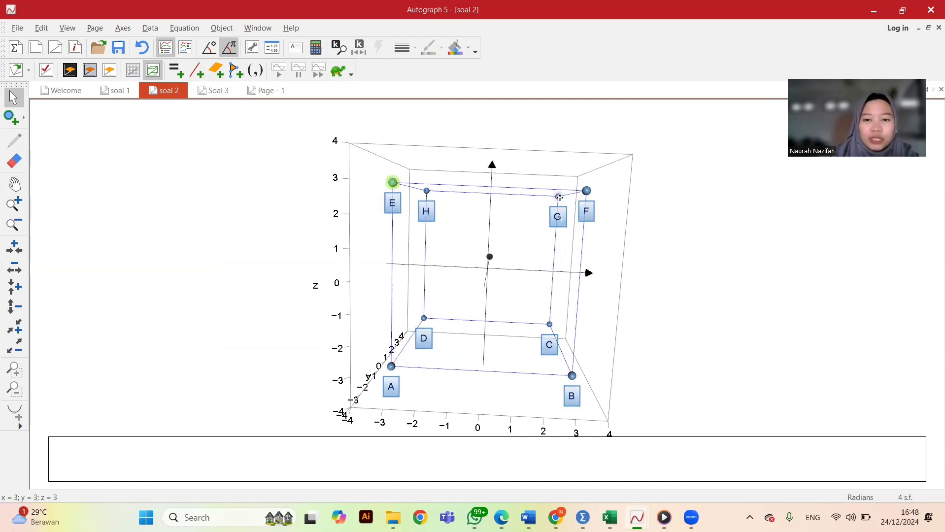
right_click(559, 197)
mouse_move(634, 432)
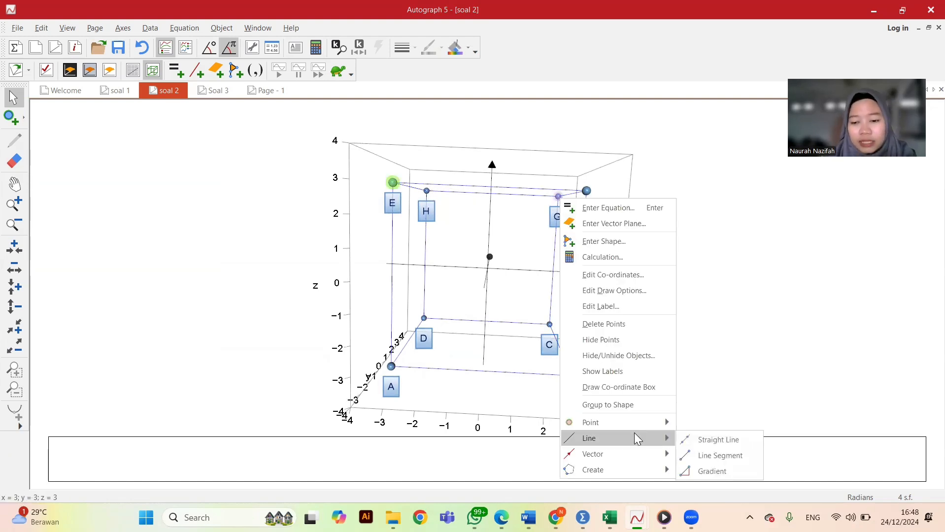
left_click(708, 455)
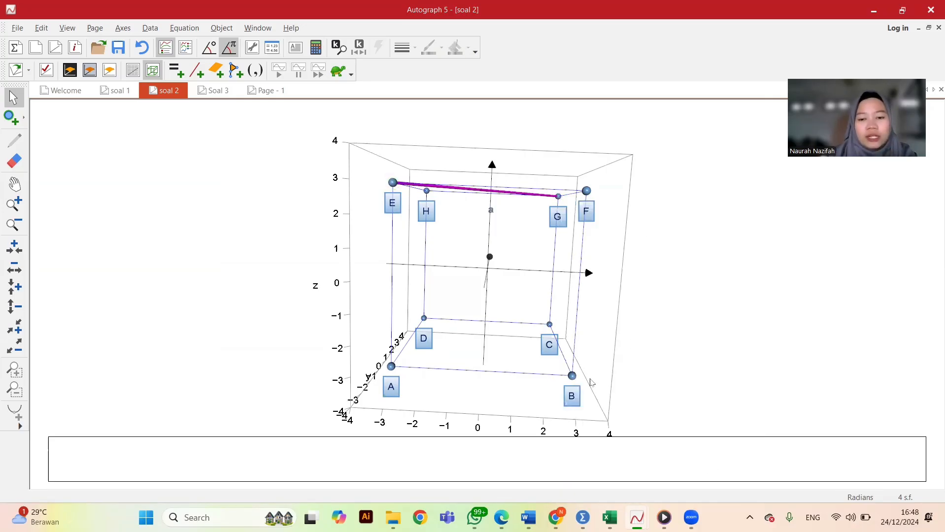
Step: Create the closest point on segment EG to vertex B, with the segment connecting it to B
left_click(571, 375)
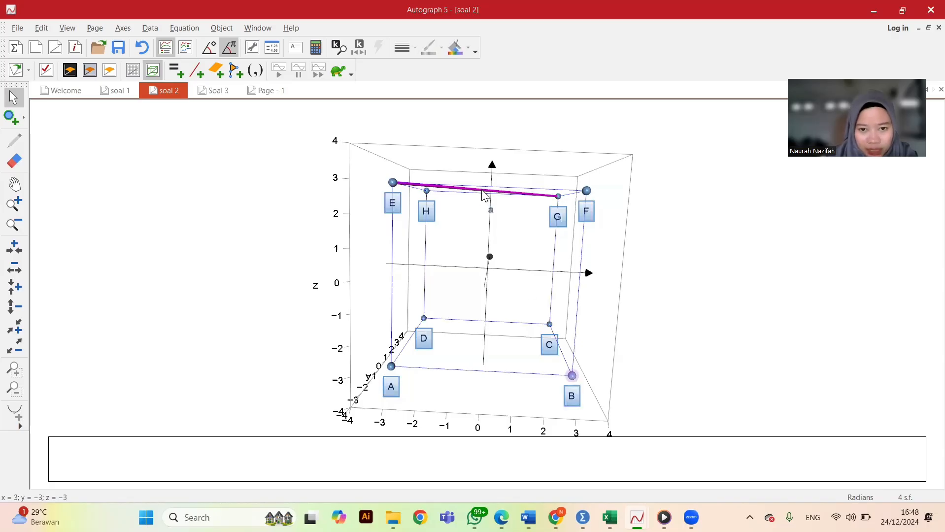
left_click(669, 323)
left_click(572, 376)
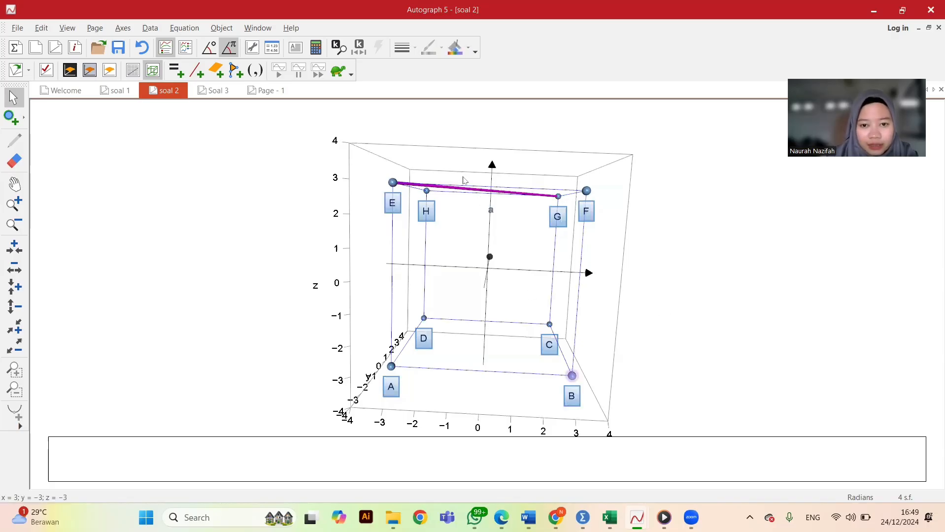
left_click(470, 188, "shift")
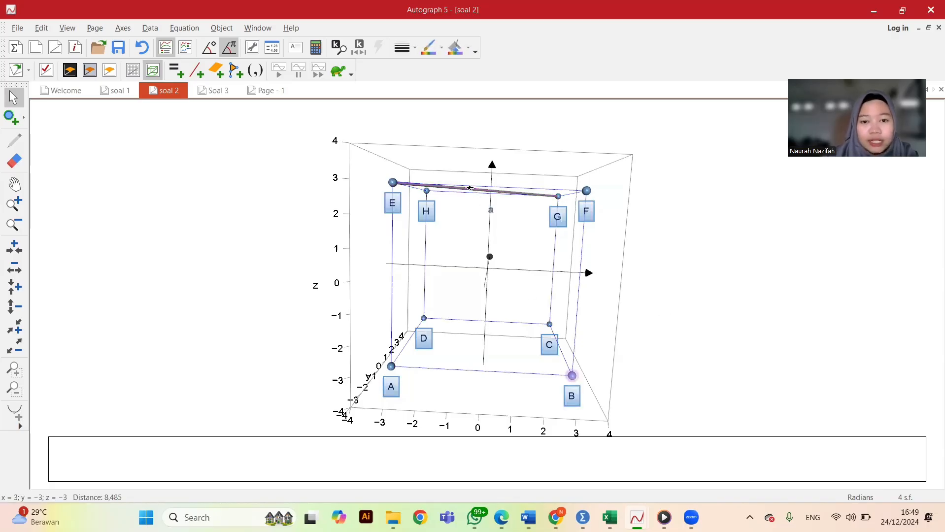
right_click(470, 188)
mouse_move(532, 457)
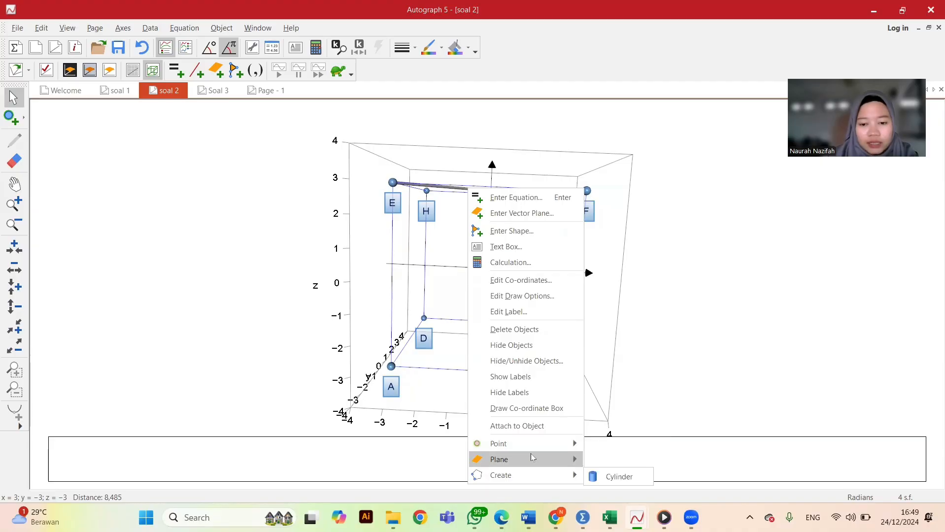
left_click(609, 446)
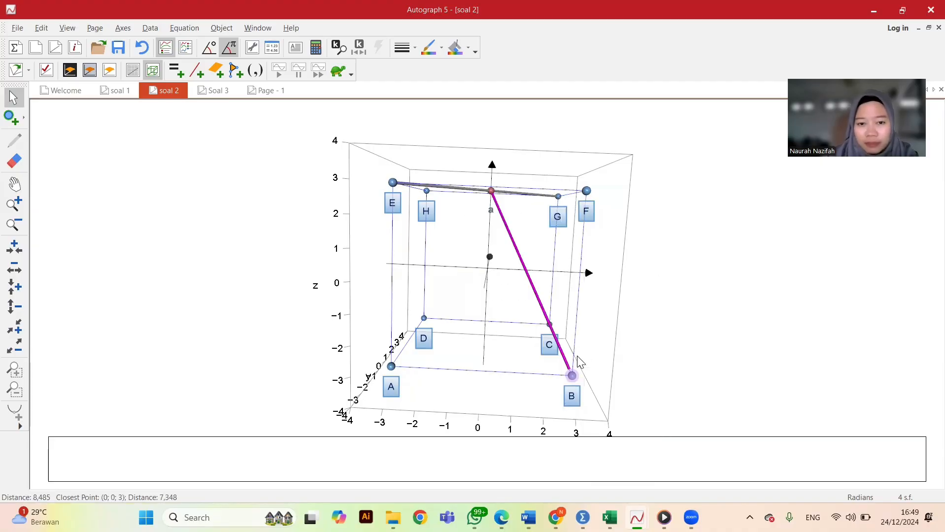
left_click(649, 301)
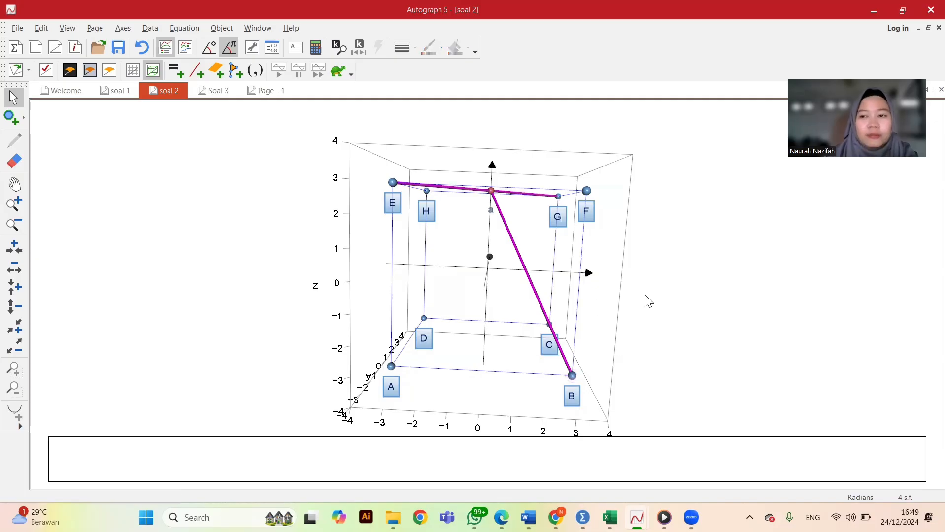
Step: Show the distance from B to EG in the Status Box and place the box above the cube
left_click(520, 259)
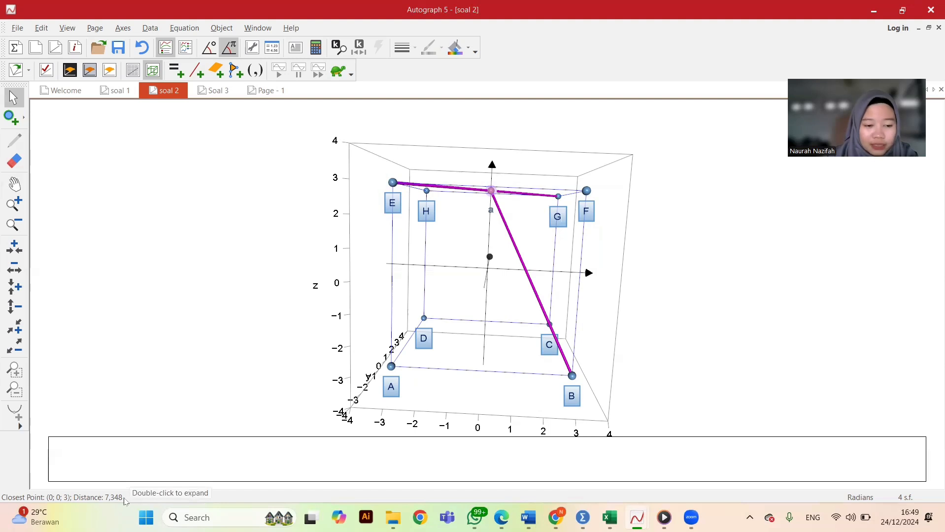
double_click(124, 501)
left_click_drag(366, 38, 394, 90)
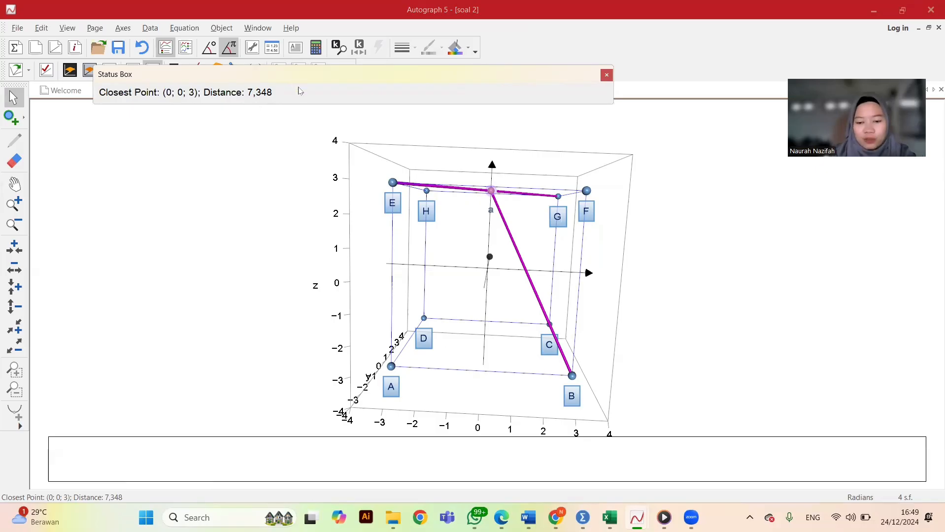
Step: Compare the distance with the answers to question 2 in the Word document, read question 3, and return to Autograph's soal 2 page
mouse_move(528, 518)
left_click(643, 463)
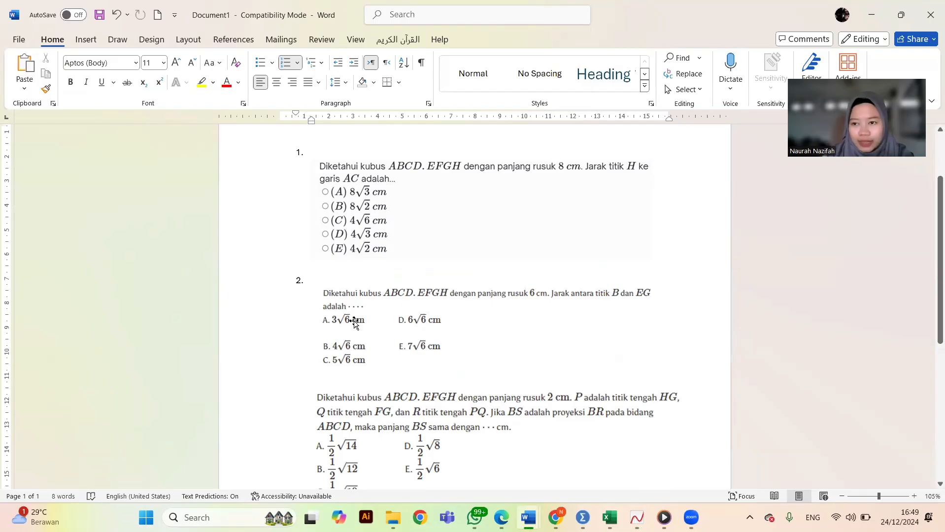
scroll(572, 404, "down", 3)
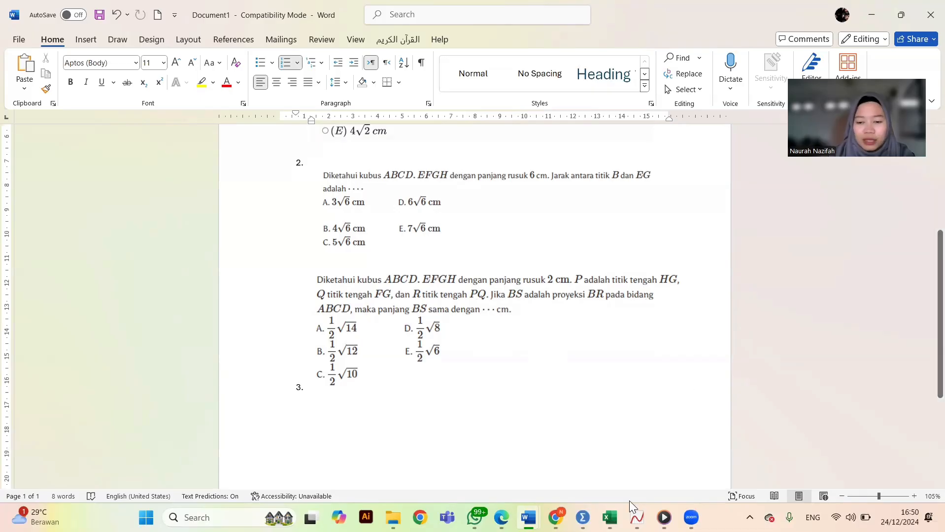
mouse_move(637, 517)
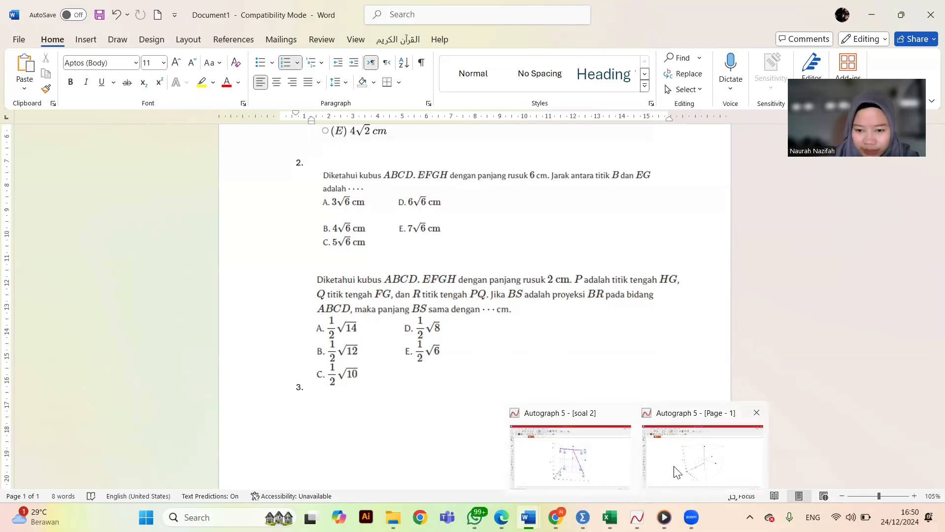
left_click(570, 456)
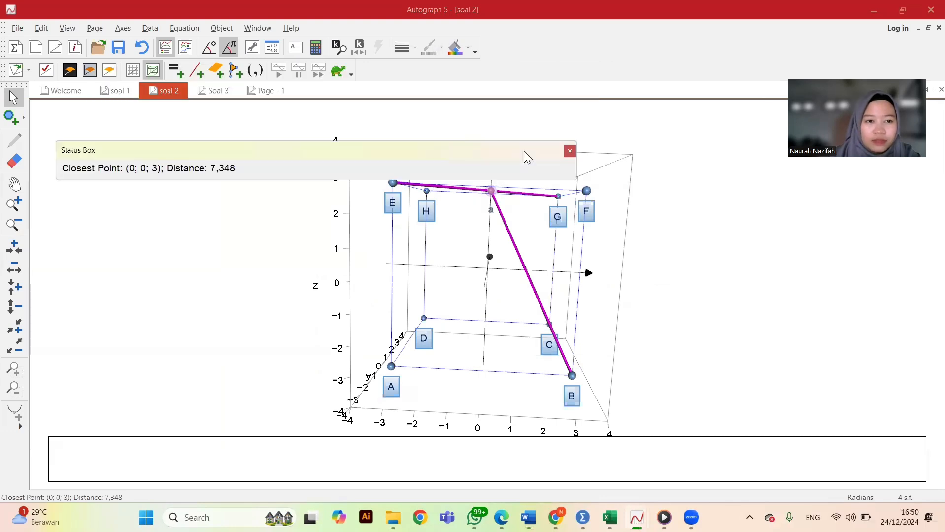
Step: Open the Soal 3 page, close the Status Box, and review the cube's vertex coordinates and line grouping in its shape definition
left_click(213, 90)
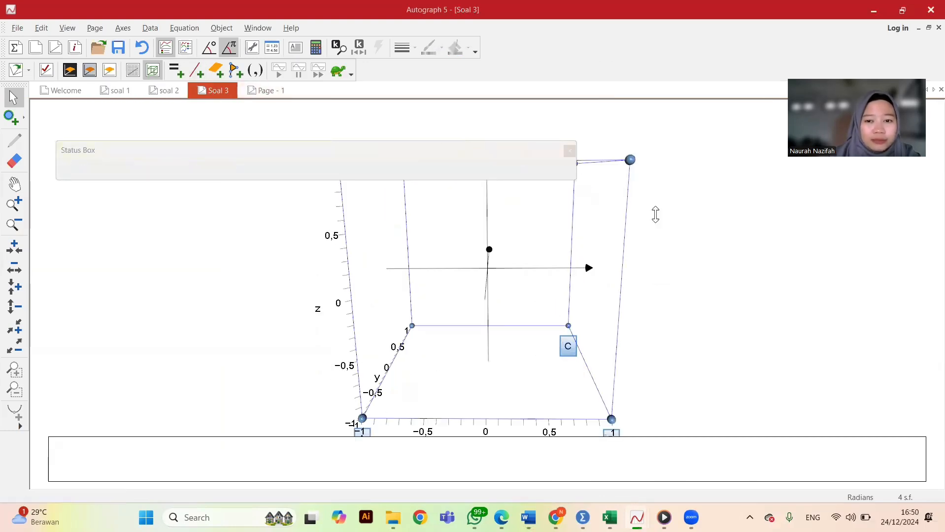
left_click(569, 151)
mouse_move(644, 179)
left_mouse_down()
mouse_move(631, 182)
mouse_move(649, 186)
left_mouse_up()
double_click(557, 176)
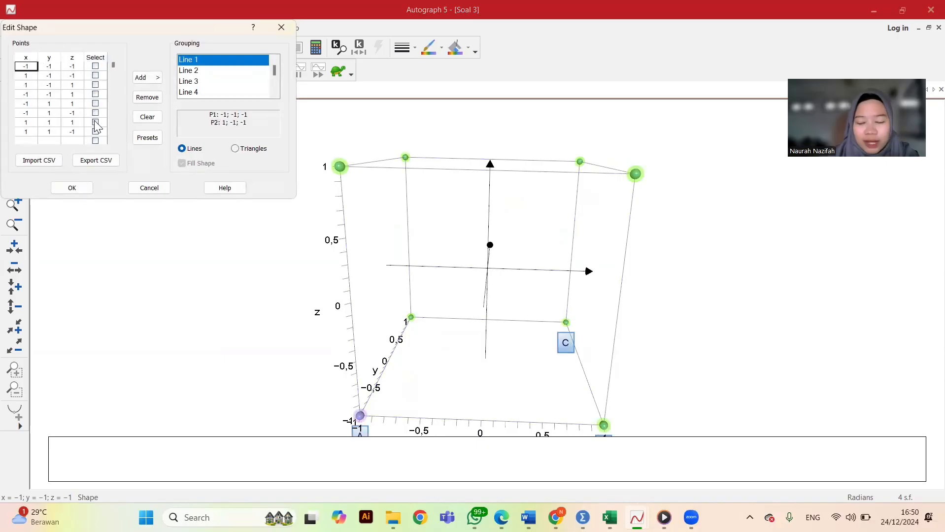
left_click(72, 188)
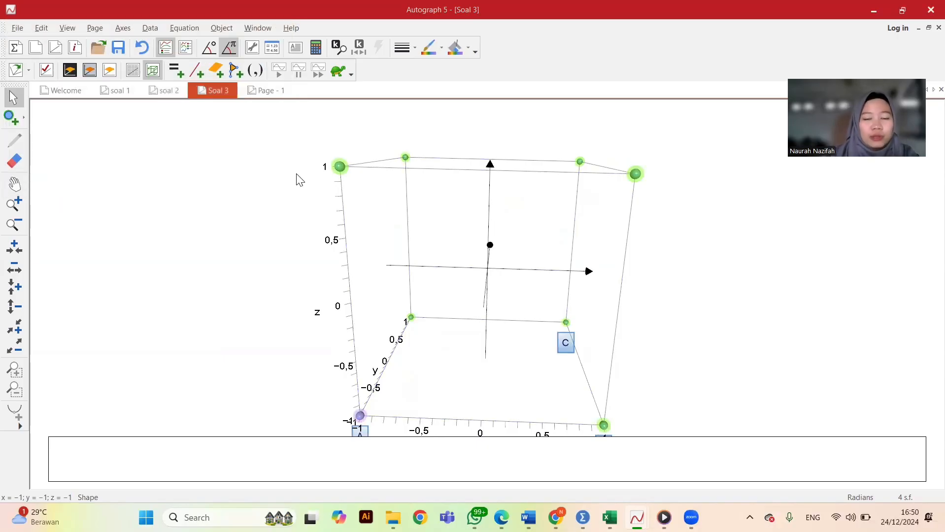
Step: Add a text box reading D to the cube vertex at (-1; 1; -1)
mouse_move(672, 305)
left_mouse_down()
mouse_move(655, 303)
mouse_move(672, 290)
left_mouse_up()
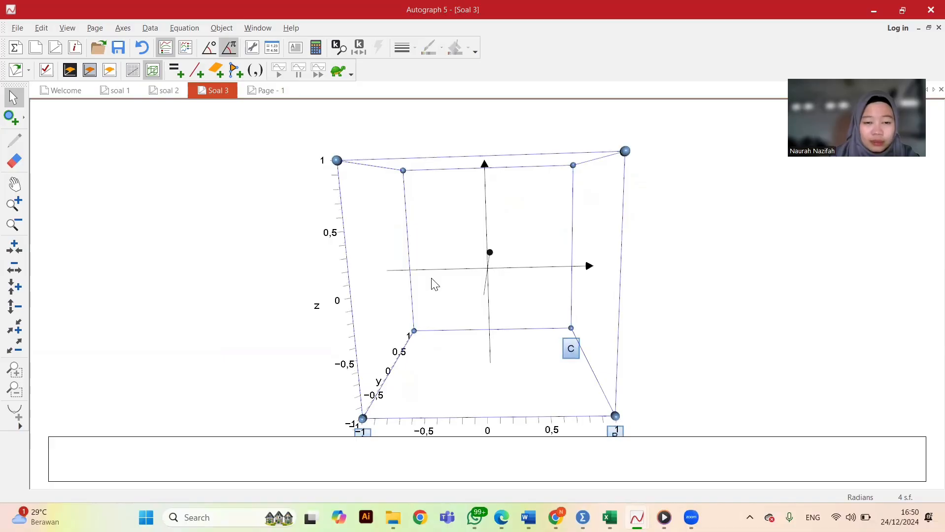
mouse_move(277, 249)
left_mouse_down()
mouse_move(284, 218)
mouse_move(295, 268)
mouse_move(291, 257)
left_mouse_up()
left_click_drag(500, 372, 306, 328)
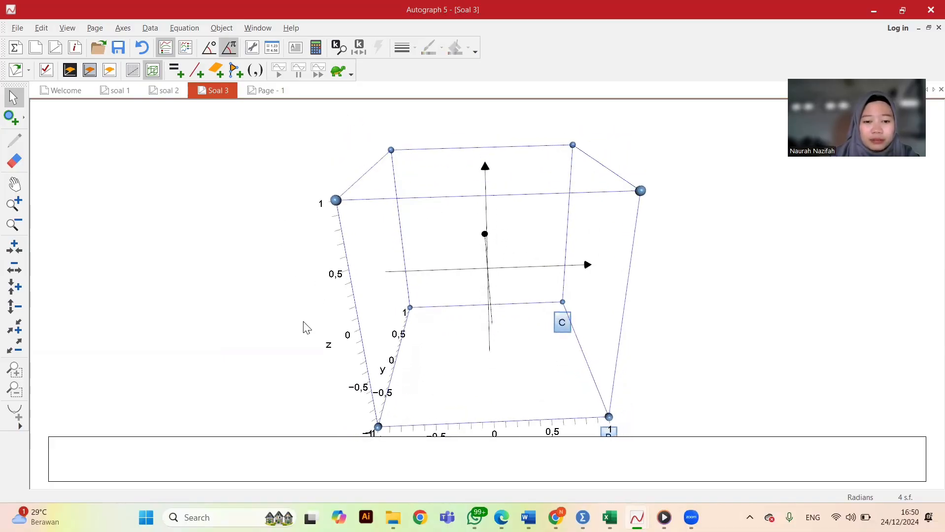
right_click(409, 307)
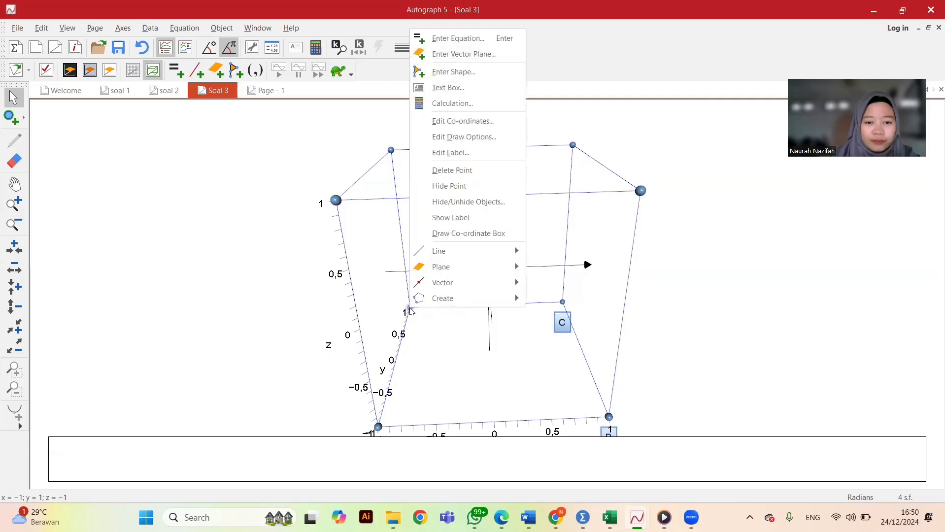
left_click(442, 91)
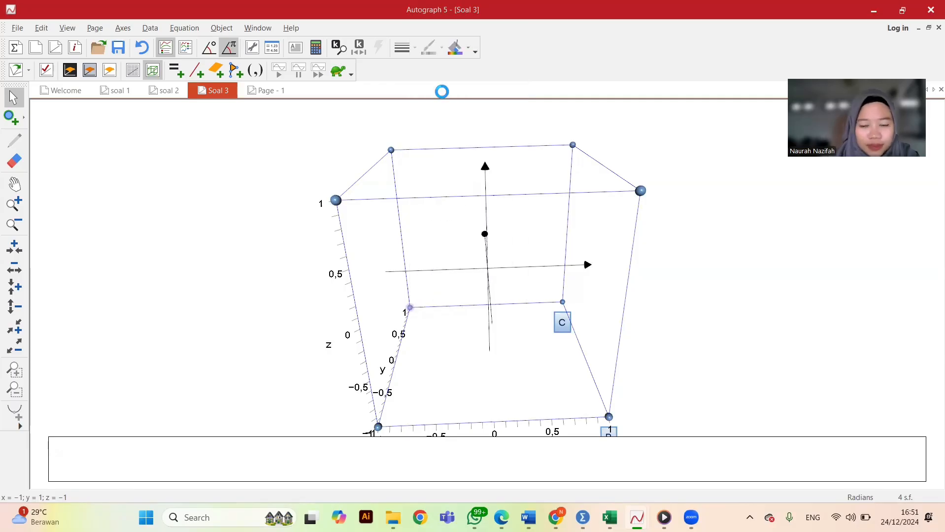
left_click(82, 65)
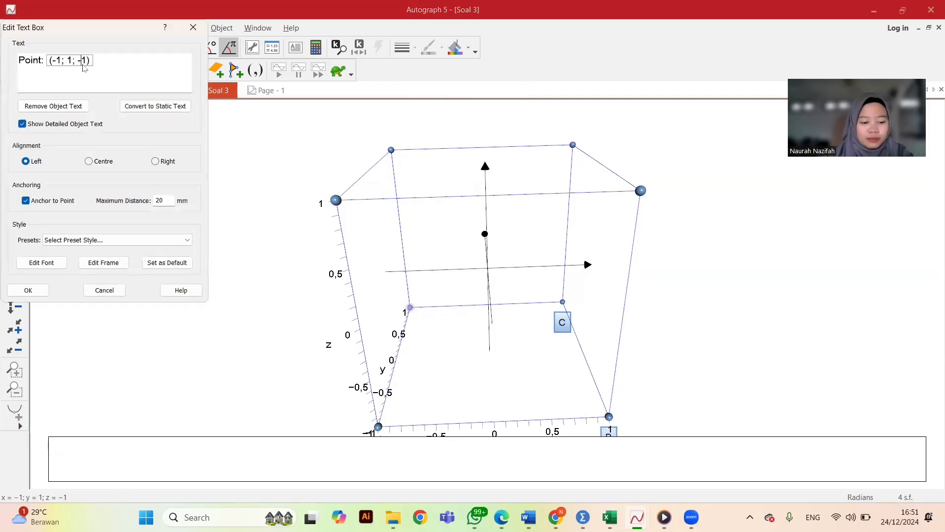
key("ctrl+a")
key("BackSpace")
key("Caps_Lock")
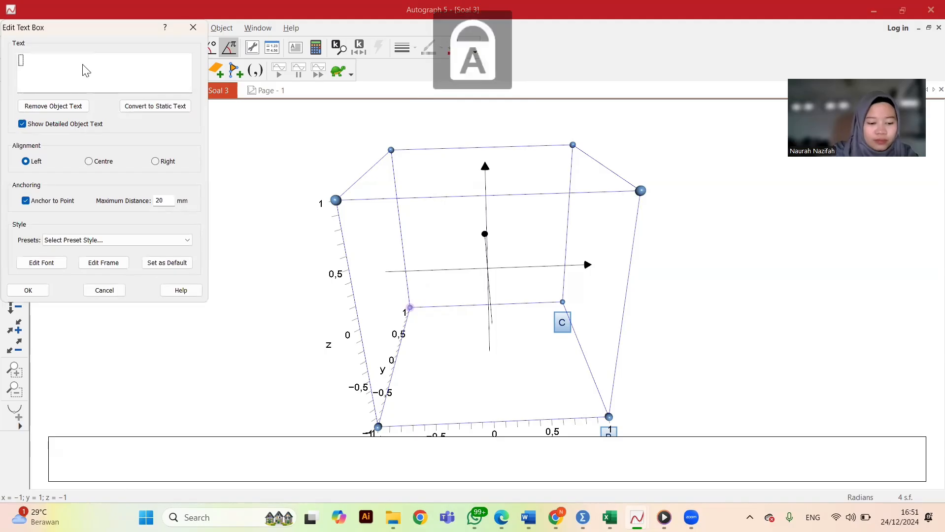
type("D")
left_click(28, 290)
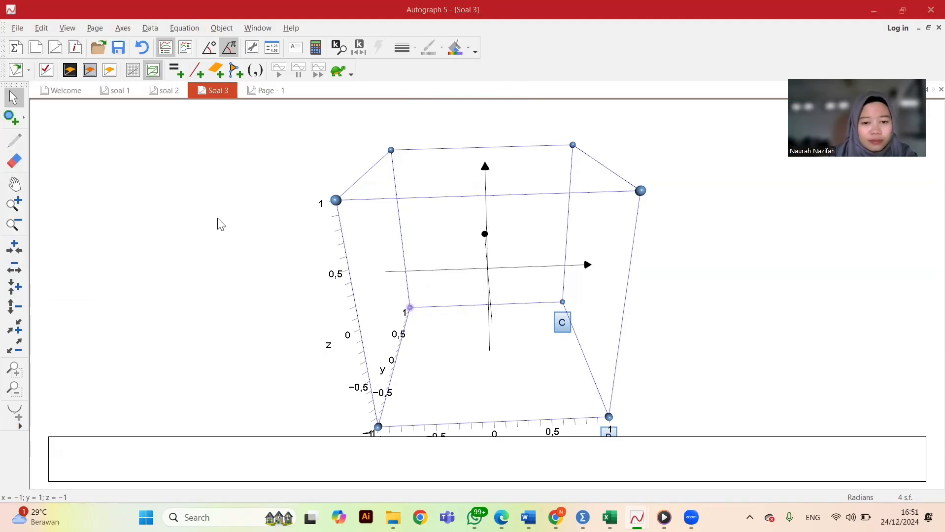
Step: Label the upper front vertices of the cube with text boxes: E at (-1; -1; 1) and F at (1; -1; 1)
double_click(335, 200)
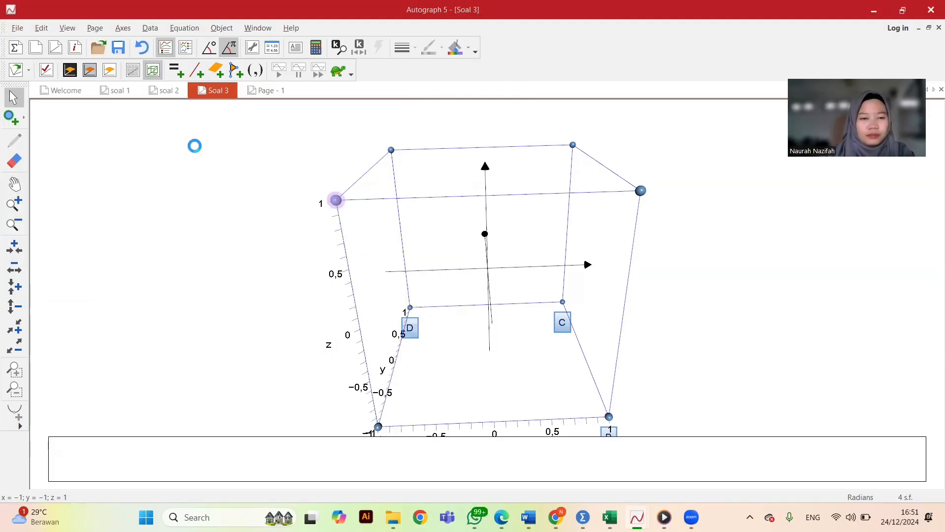
triple_click(76, 59)
key("BackSpace")
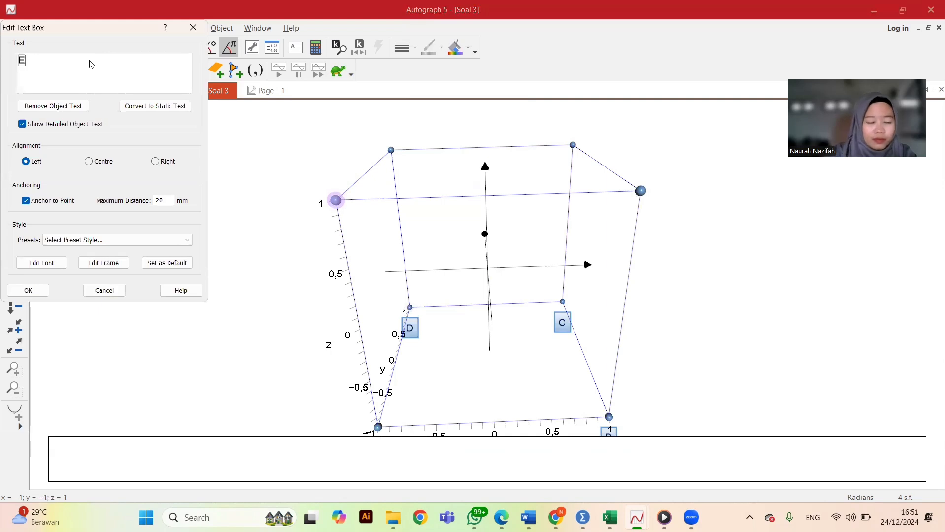
left_click(28, 290)
double_click(641, 191)
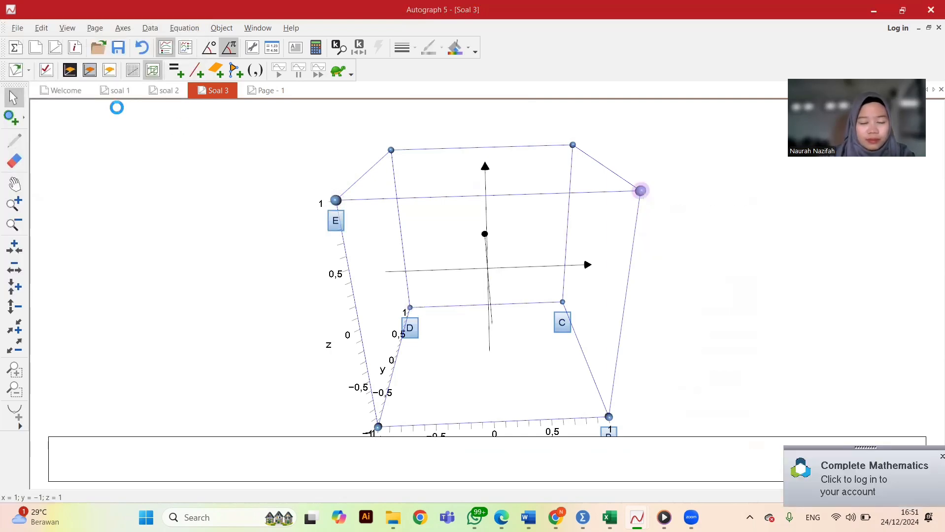
triple_click(76, 59)
type("F")
left_click(28, 291)
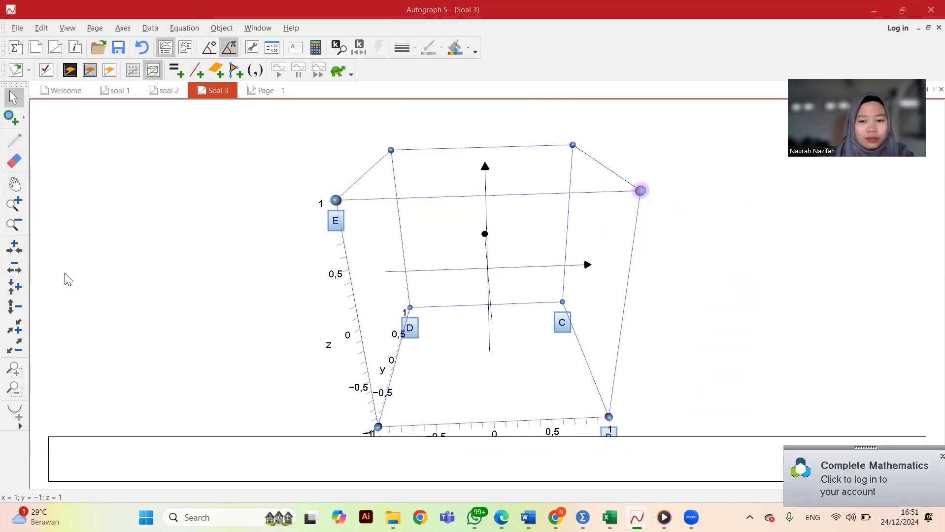
Step: Label the upper back vertices of the cube with text boxes: G at (1; 1; 1) and H at (-1; 1; 1)
right_click(573, 145)
left_click(602, 200)
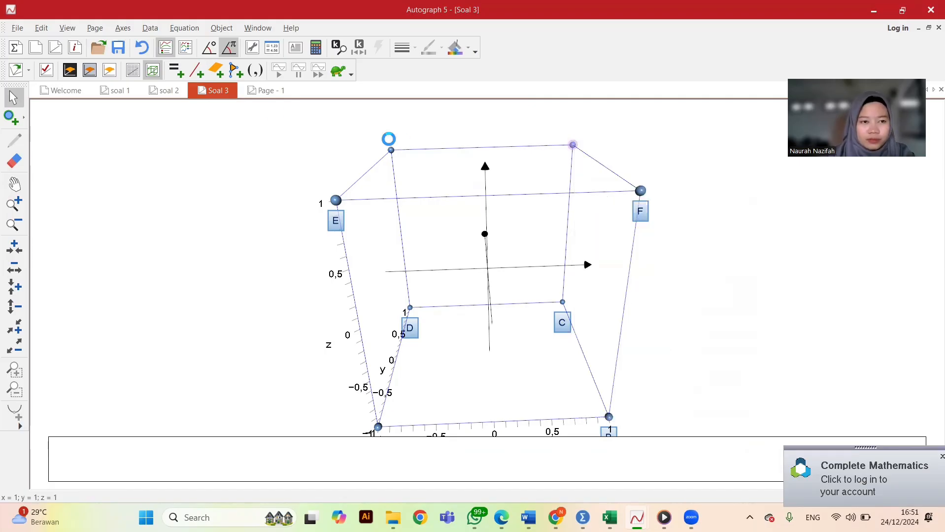
triple_click(77, 59)
type("G")
left_click(28, 290)
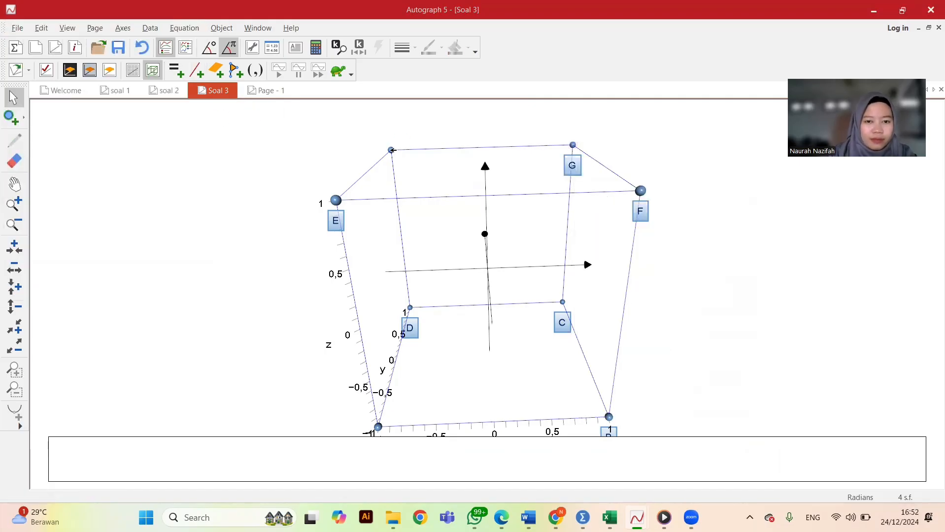
right_click(391, 150)
left_click(420, 207)
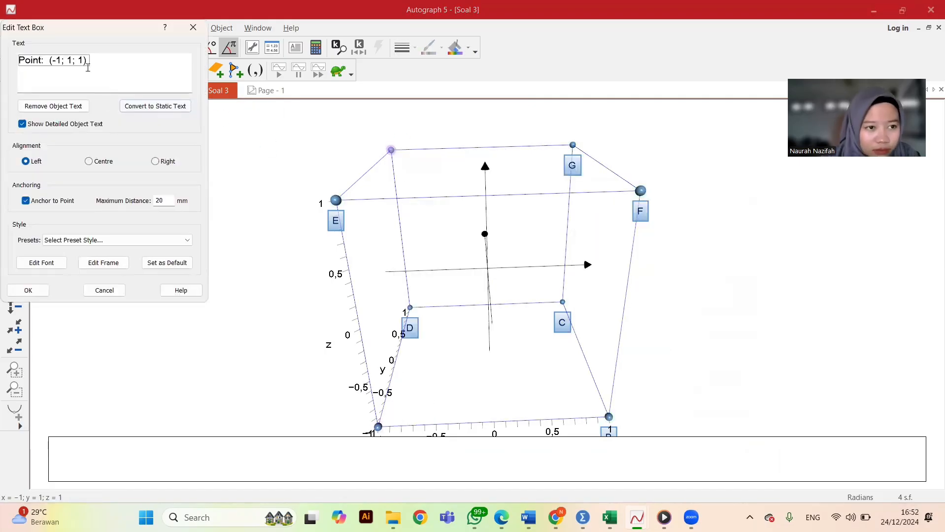
triple_click(90, 71)
type("H")
left_click(28, 290)
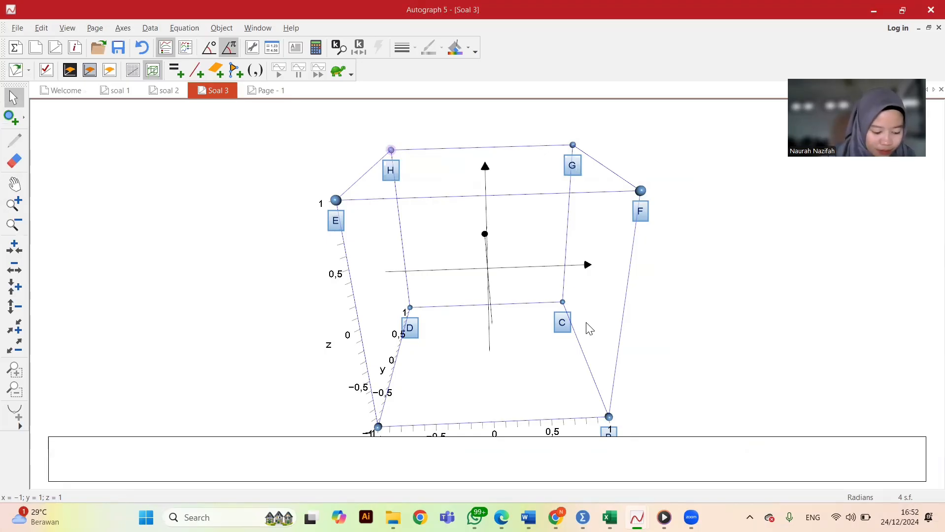
Step: Check question 3 in the Word document and draw a line segment between cube vertices G and H on the Soal 3 page
left_click(640, 329)
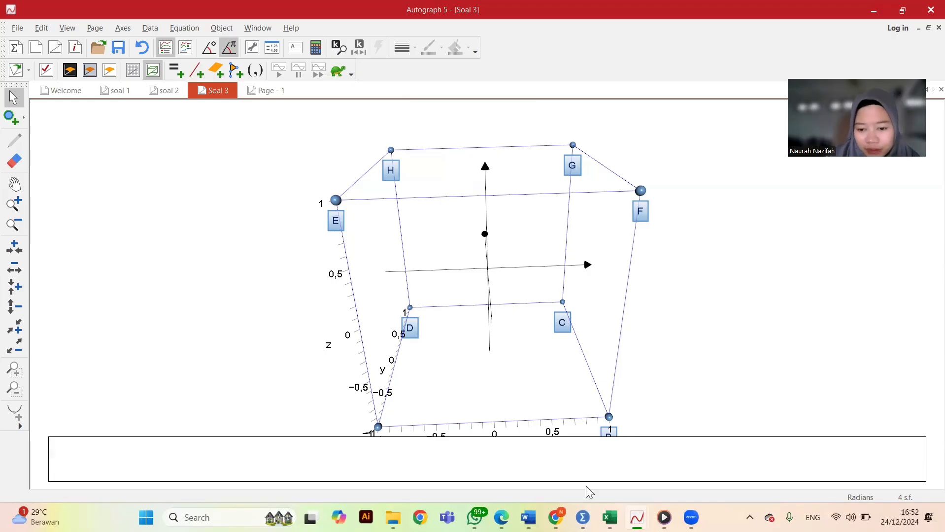
mouse_move(528, 518)
left_click(523, 456)
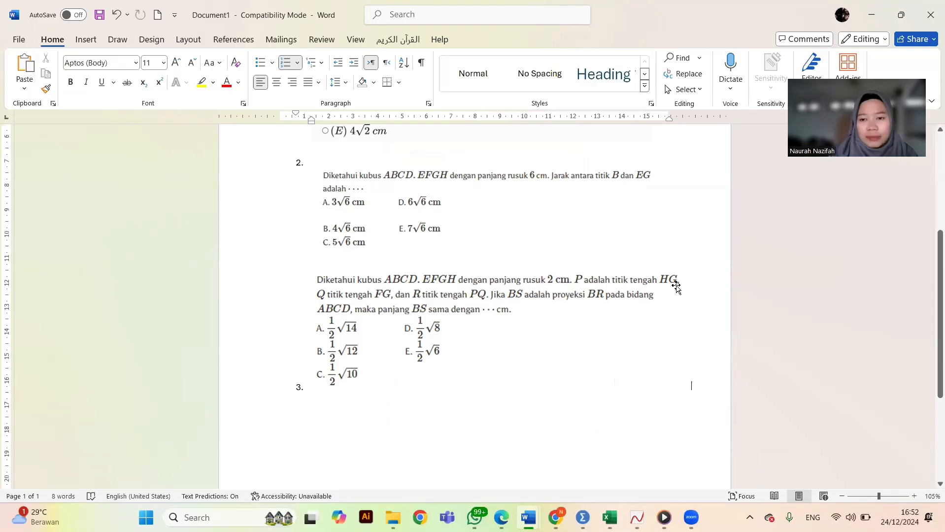
left_click(871, 15)
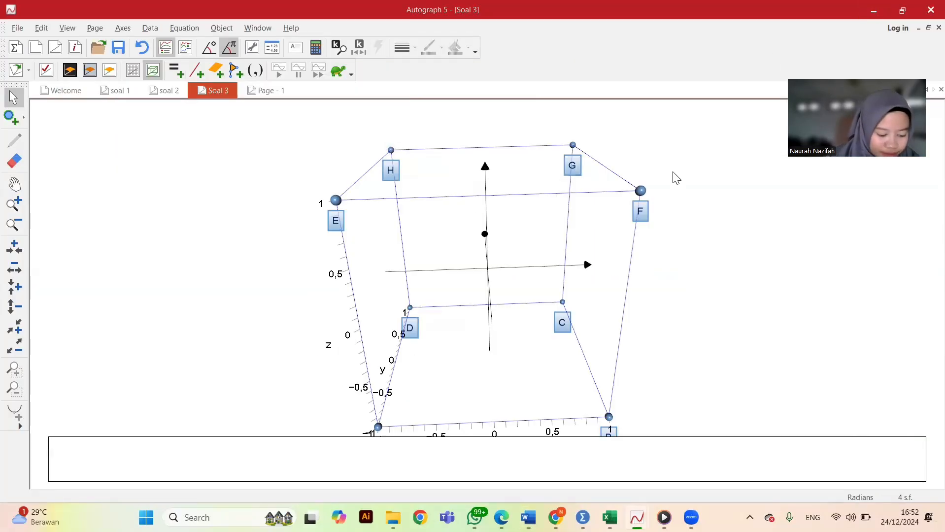
left_click(574, 143)
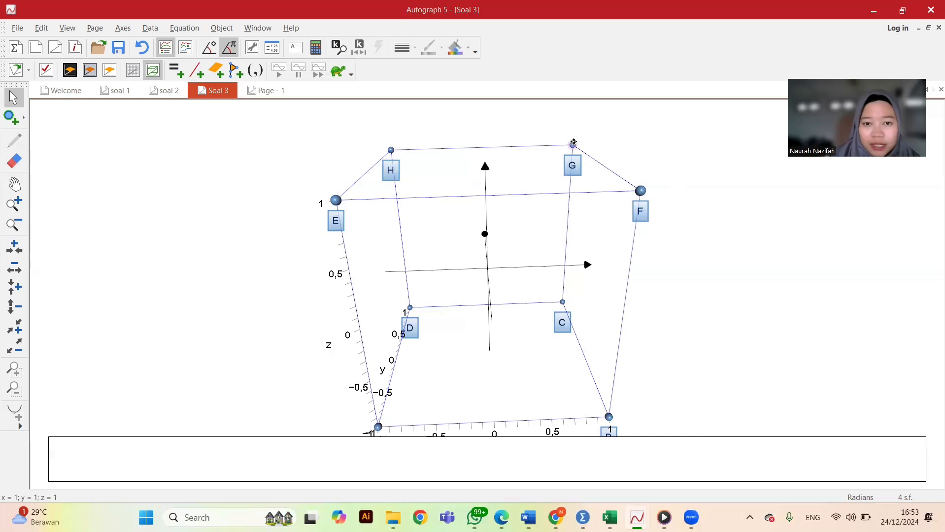
left_click(392, 151, "shift")
right_click(392, 151)
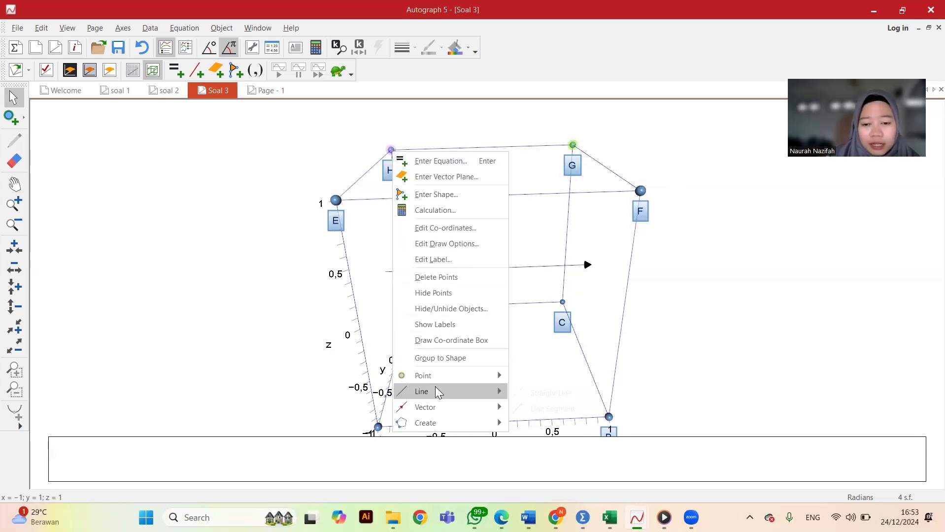
mouse_move(416, 391)
left_click(552, 409)
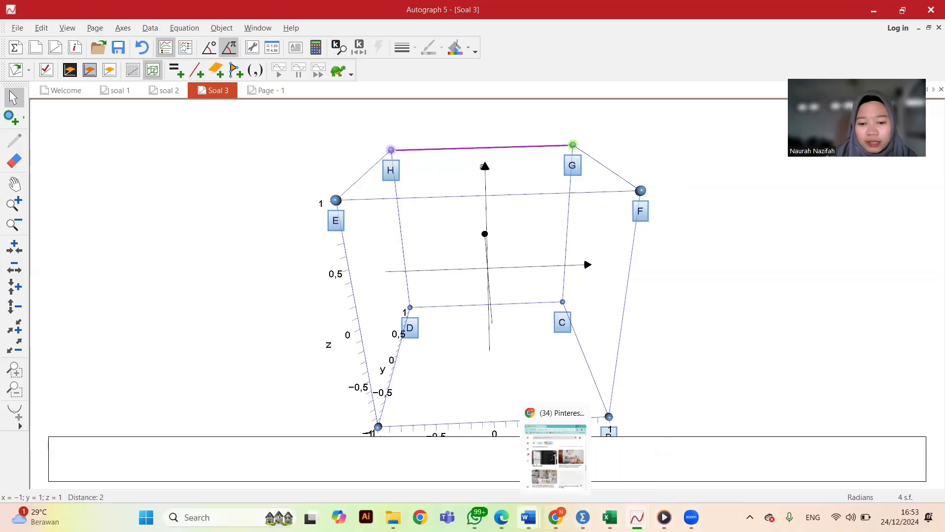
Step: Recheck question 3 in Word and create the midpoint of edge HG on the Soal 3 page in Autograph
mouse_move(528, 518)
left_click(524, 456)
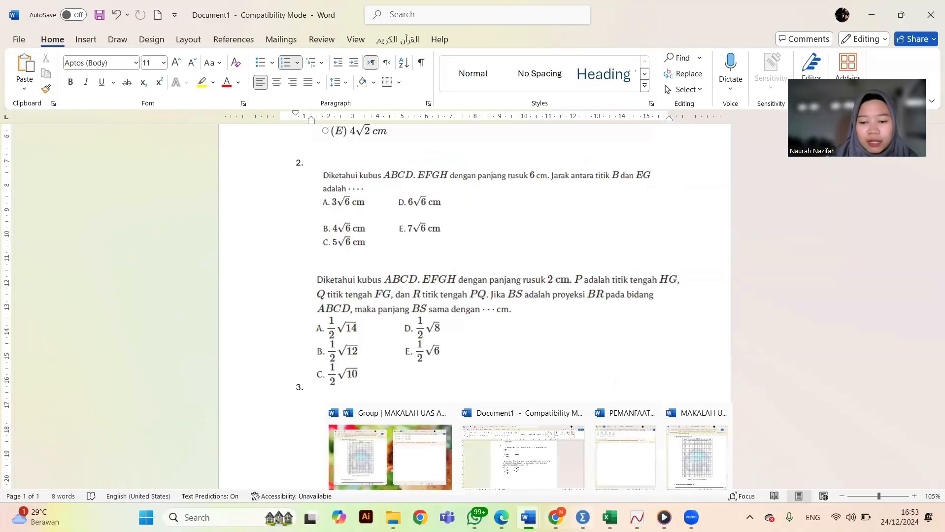
mouse_move(637, 517)
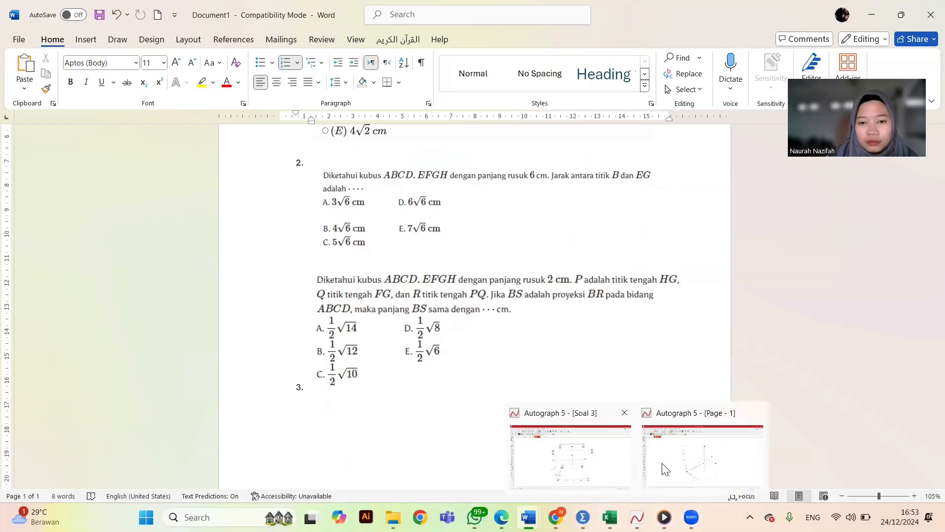
left_click(571, 456)
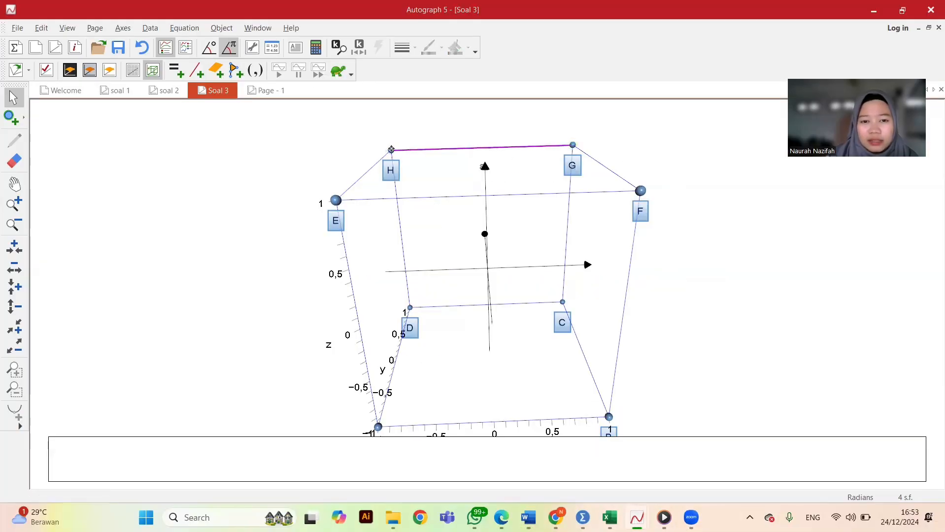
right_click(573, 144)
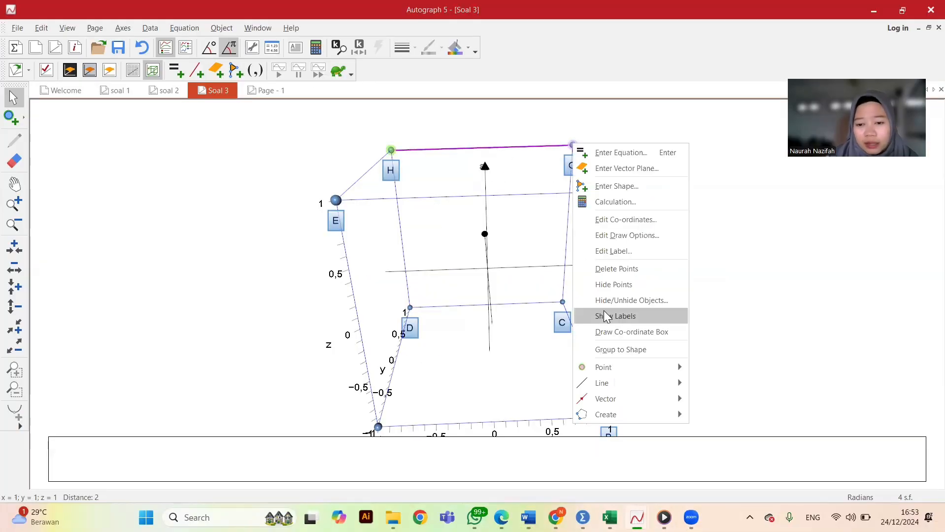
mouse_move(628, 367)
left_click(708, 371)
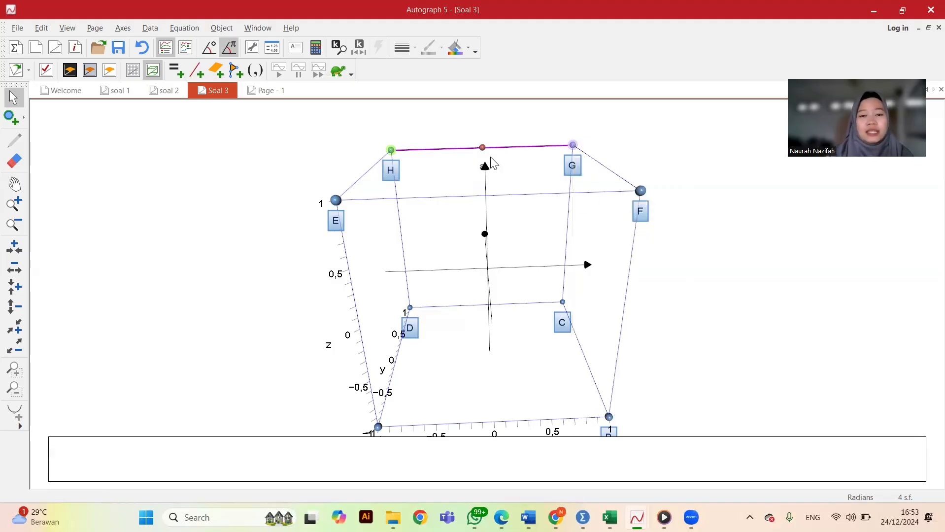
left_click(652, 195)
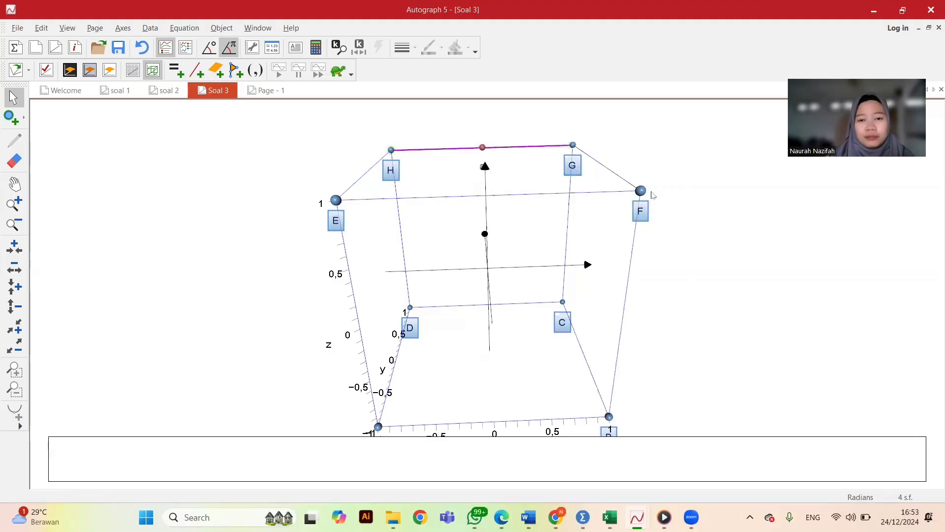
Step: Add a text box reading P to the midpoint of edge HG
left_click(482, 147)
right_click(482, 147)
left_click(501, 206)
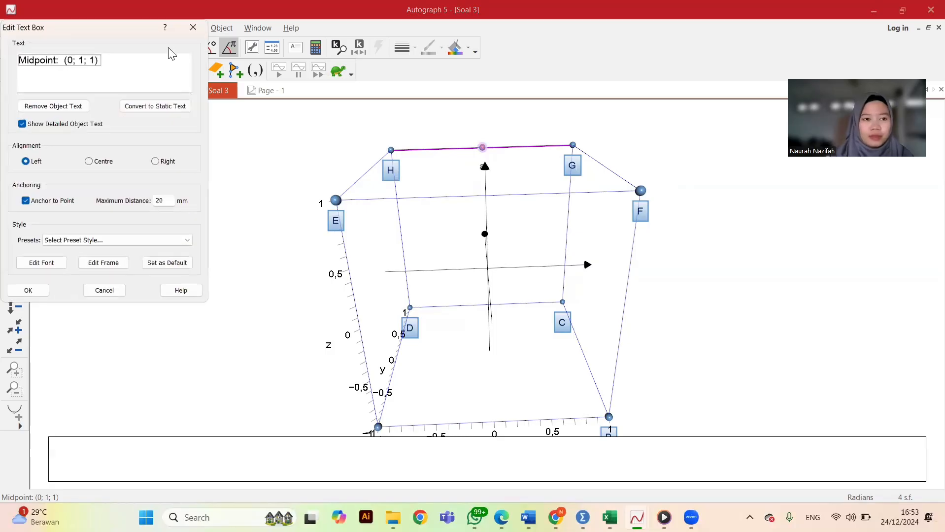
triple_click(102, 67)
type("P")
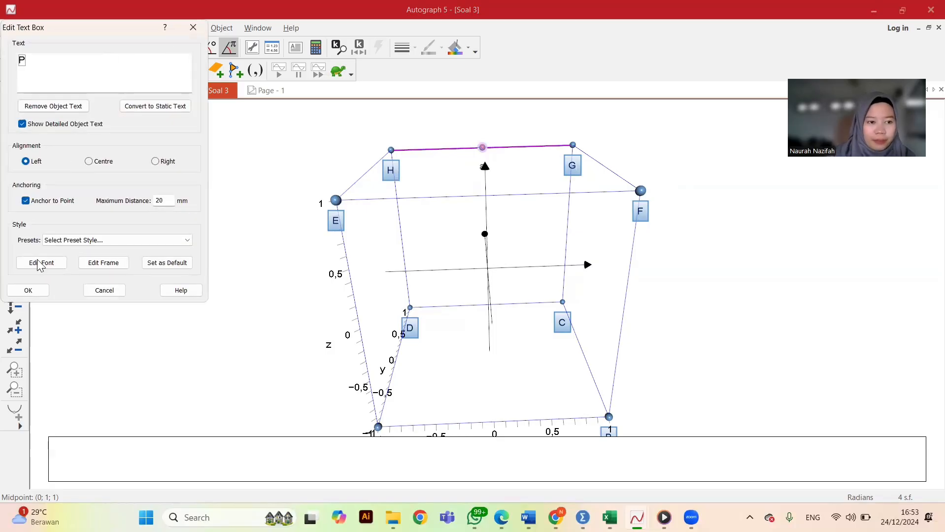
left_click(29, 290)
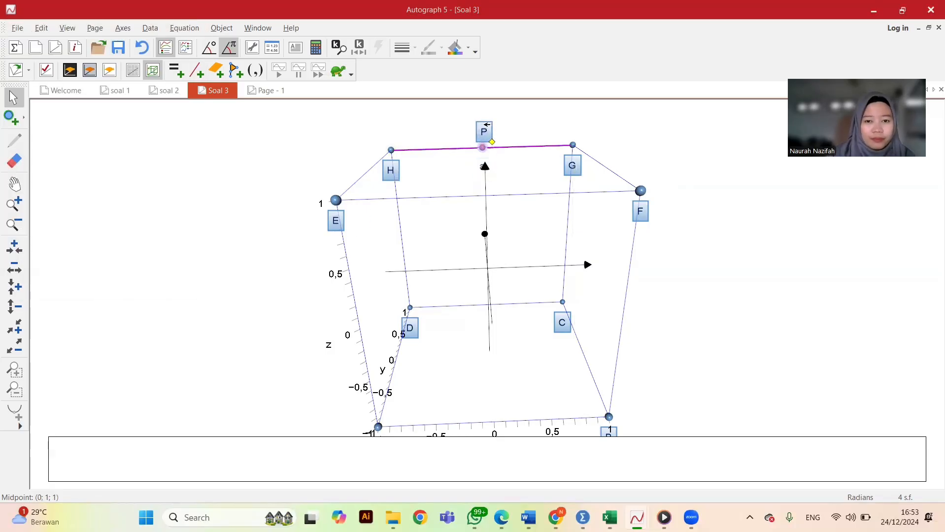
Step: Consult question 3 in the Word document and draw a line segment between cube vertices F and G in Autograph
mouse_move(528, 517)
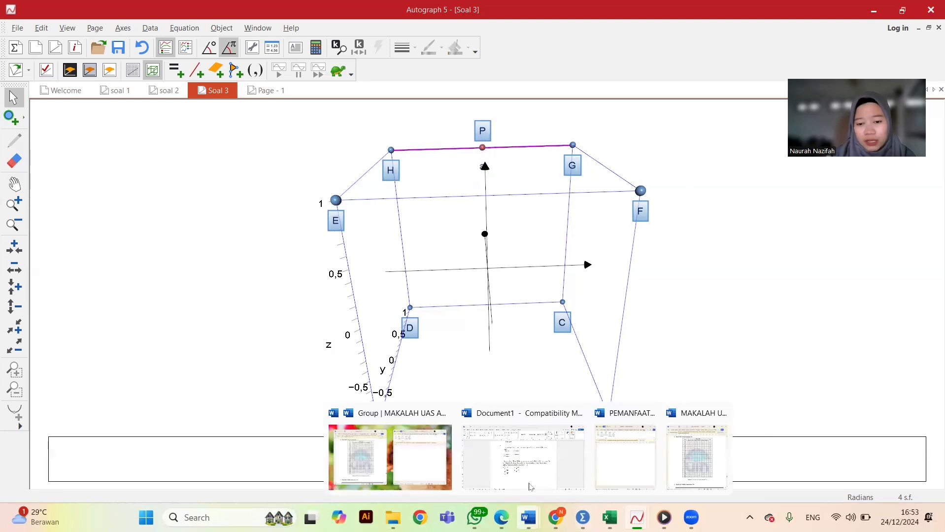
left_click(522, 448)
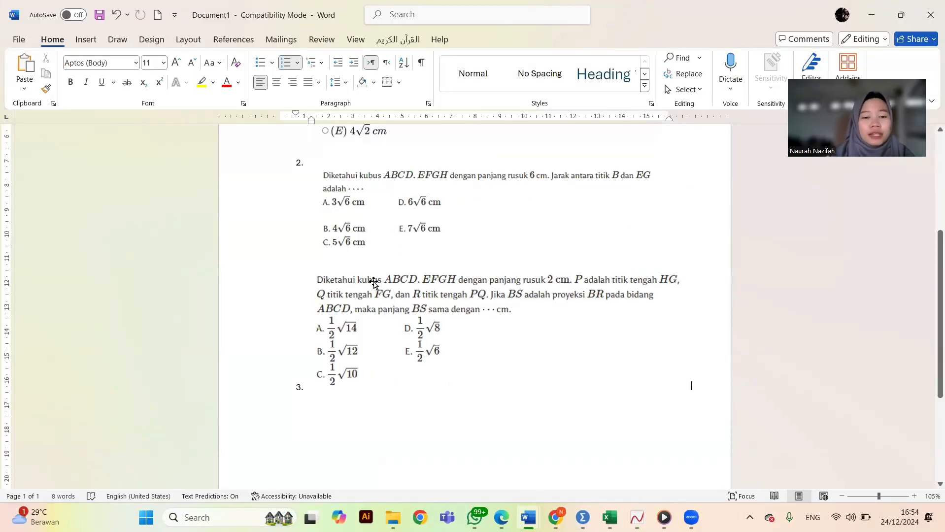
left_click(871, 11)
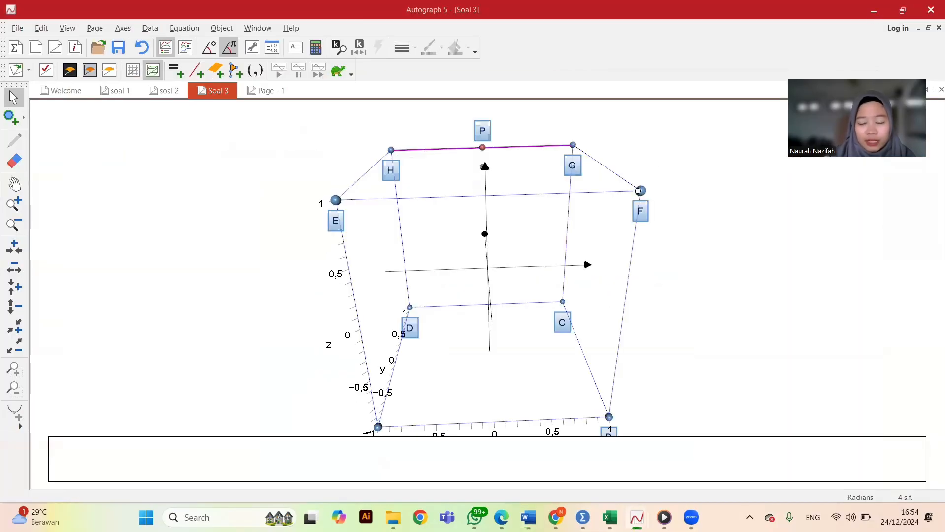
left_click(639, 190)
left_click(573, 145, "shift")
right_click(573, 145)
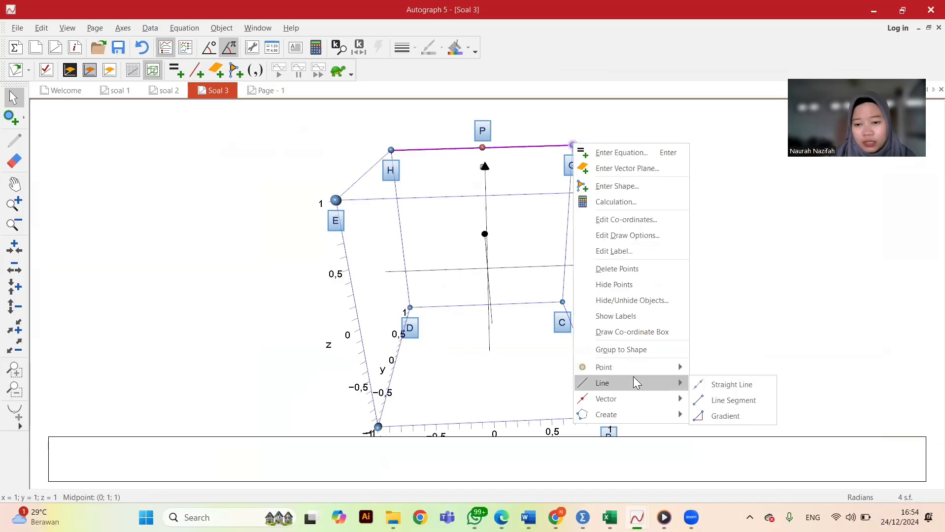
left_click(733, 400)
left_click(698, 227)
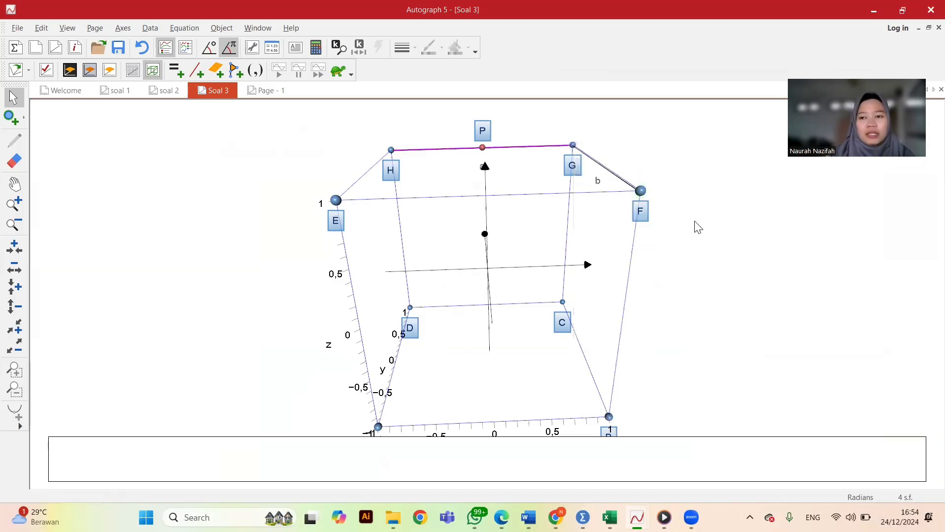
Step: Create the midpoint between cube vertices F and G
left_click(639, 190)
left_click(573, 144, "shift")
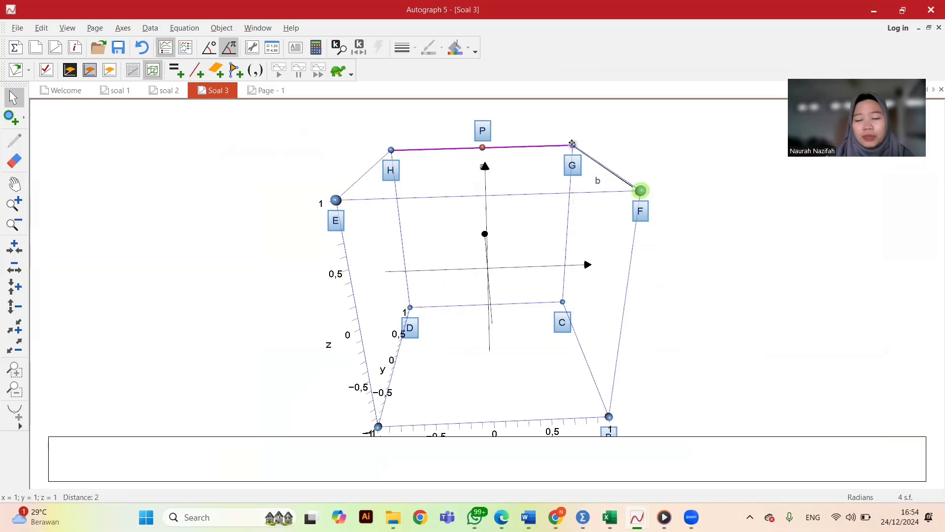
right_click(572, 144)
mouse_move(621, 367)
left_click(726, 368)
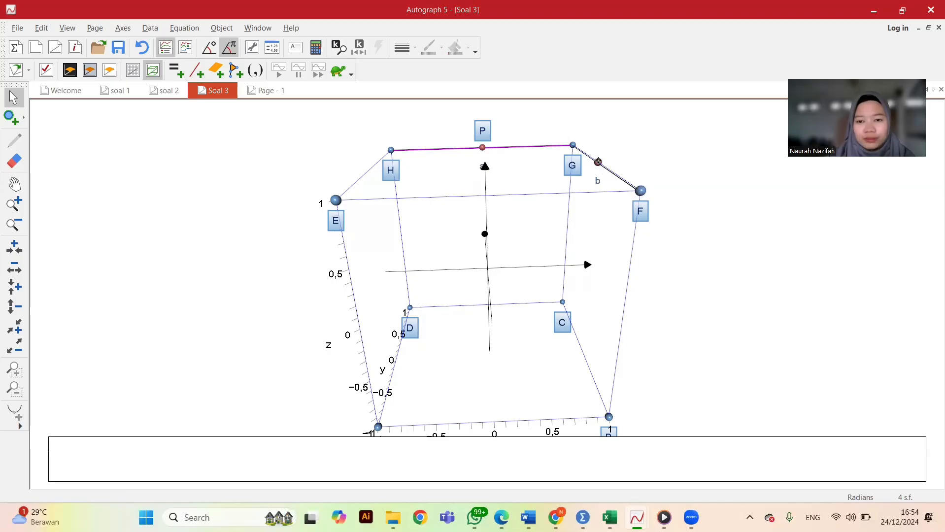
Step: Add a text box reading Q to the midpoint of edge FG
right_click(598, 162)
left_click(630, 220)
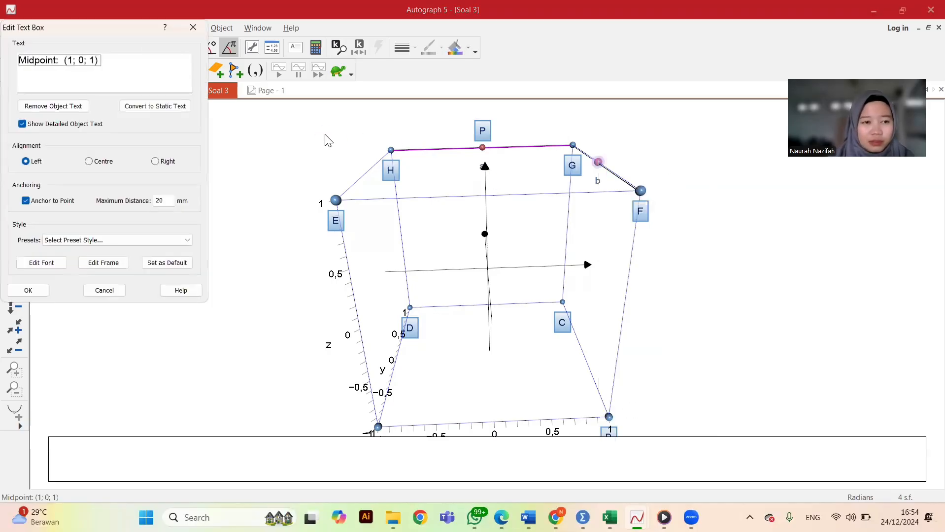
triple_click(99, 69)
type("Q")
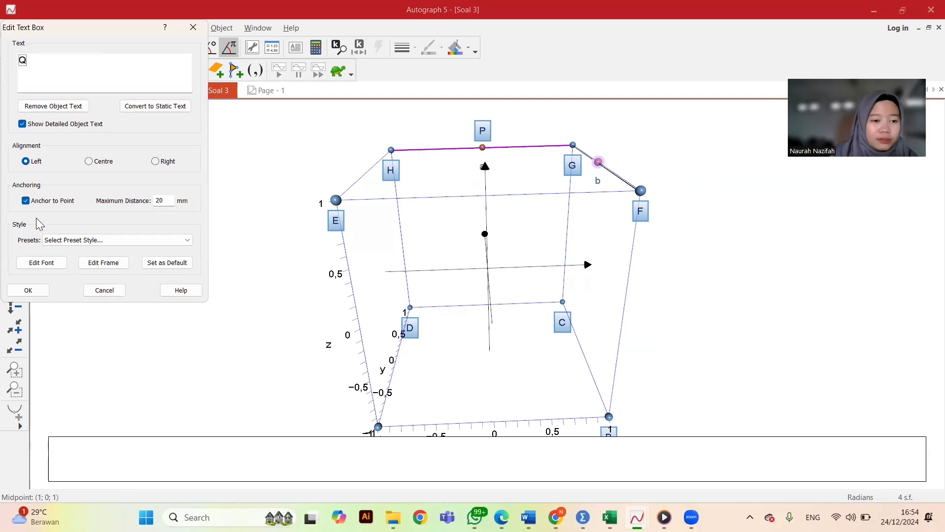
left_click(29, 290)
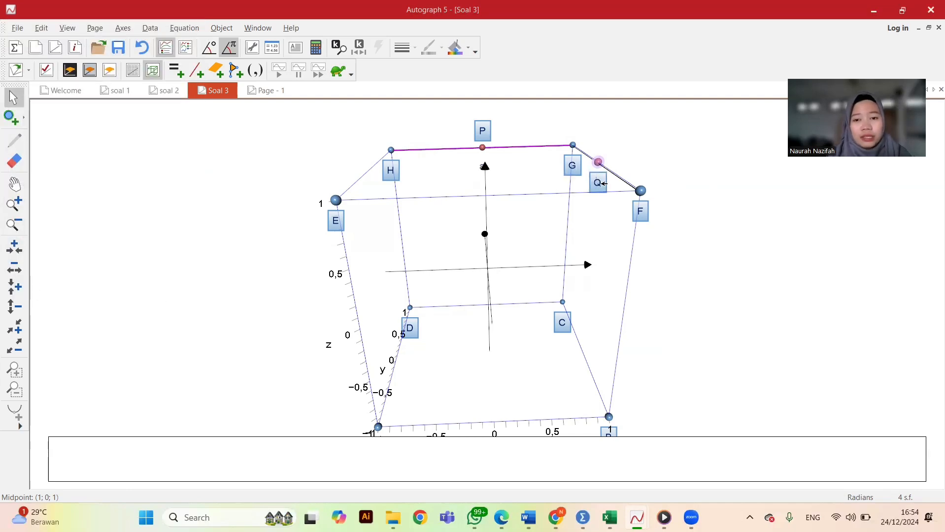
Step: Consult question 3 in the Word document and draw a line segment between midpoints Q and P in Autograph
mouse_move(528, 518)
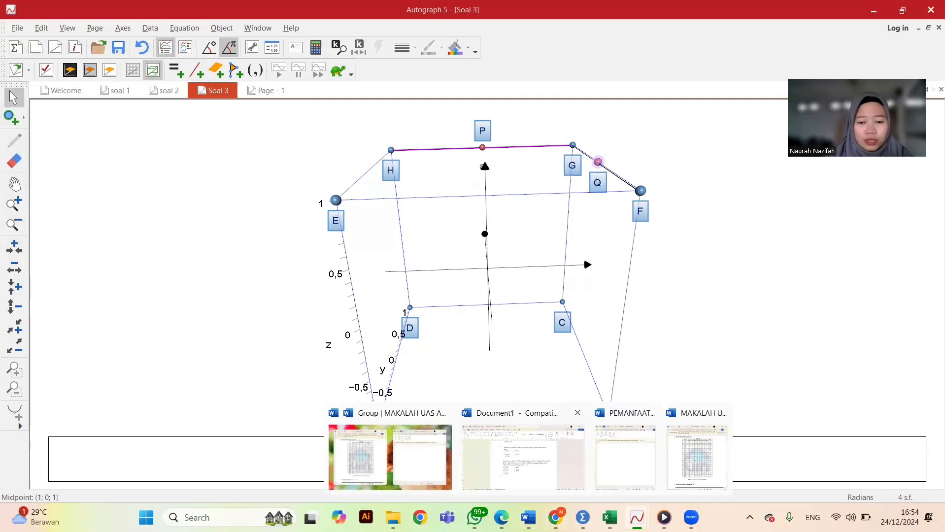
left_click(523, 458)
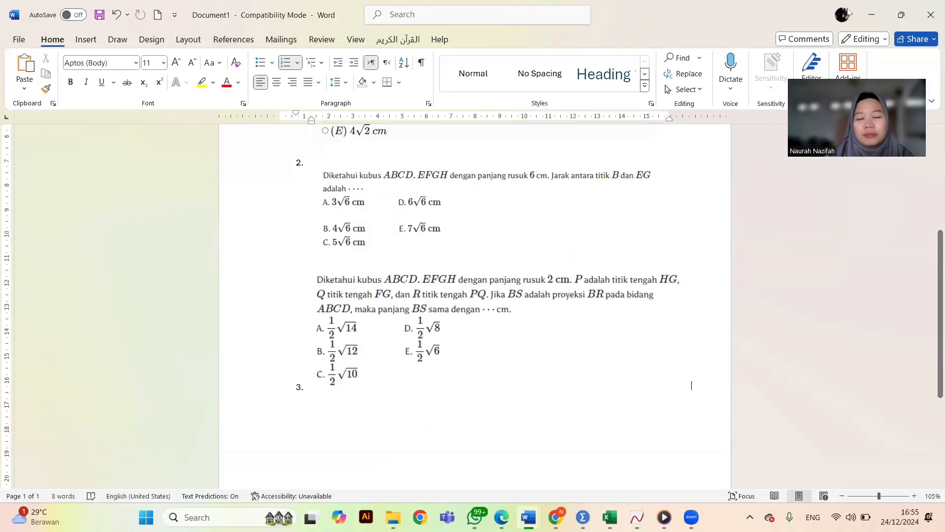
left_click(871, 13)
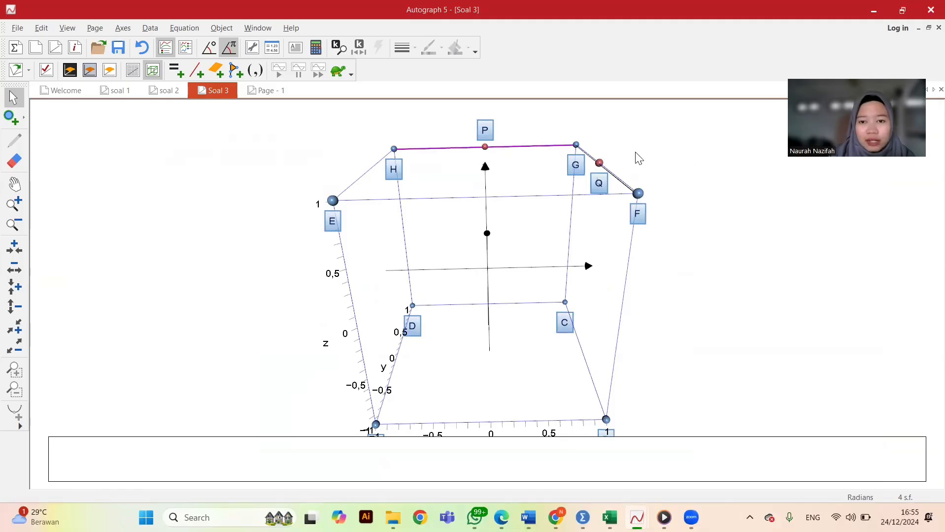
left_click(601, 163)
left_click(485, 146, "shift")
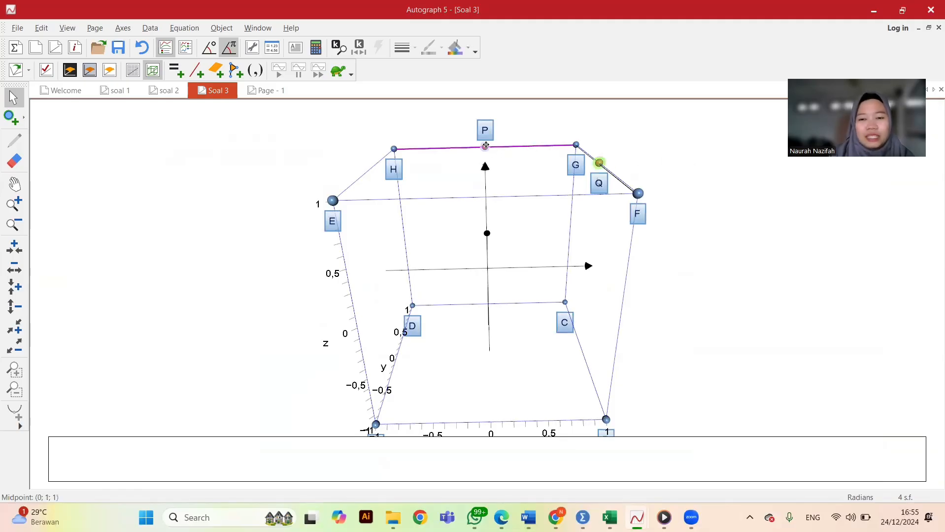
right_click(485, 146)
mouse_move(548, 382)
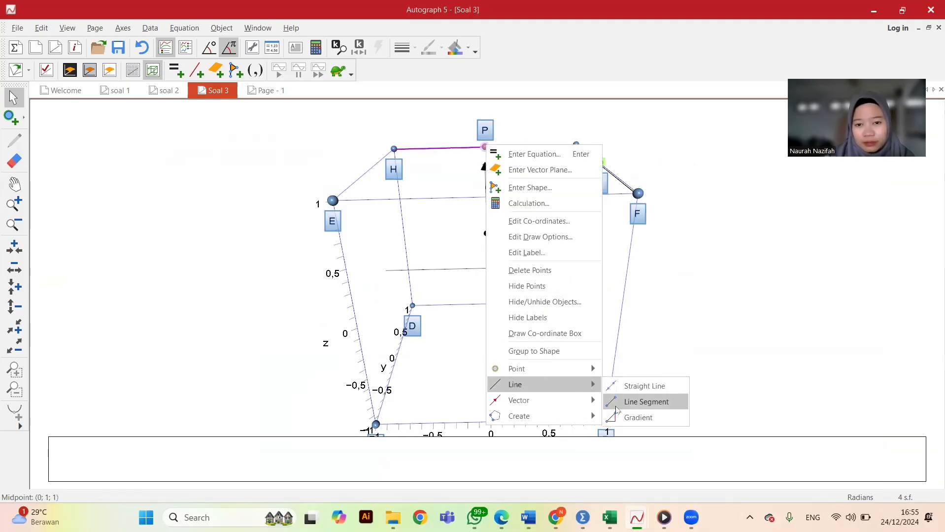
left_click(640, 401)
Step: Create the midpoint between points P and Q
left_click(598, 163)
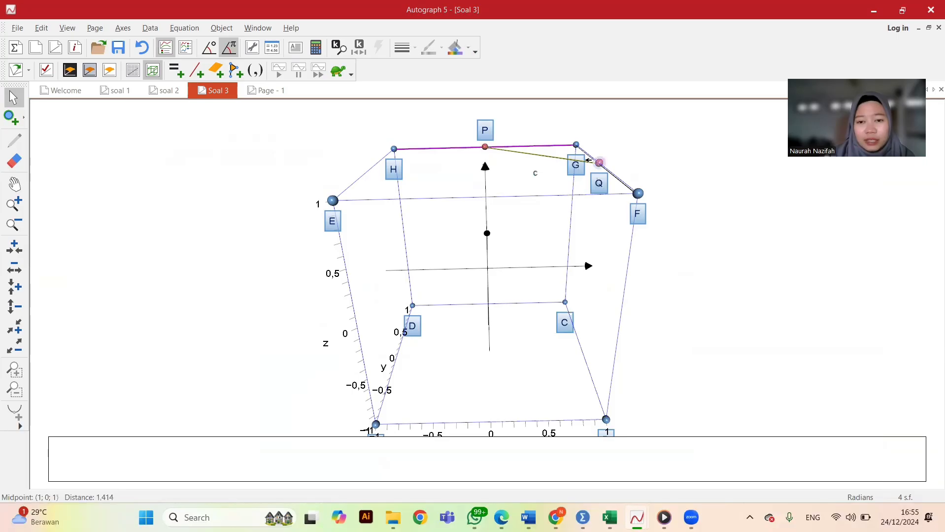
left_click(484, 145, "shift")
right_click(485, 146)
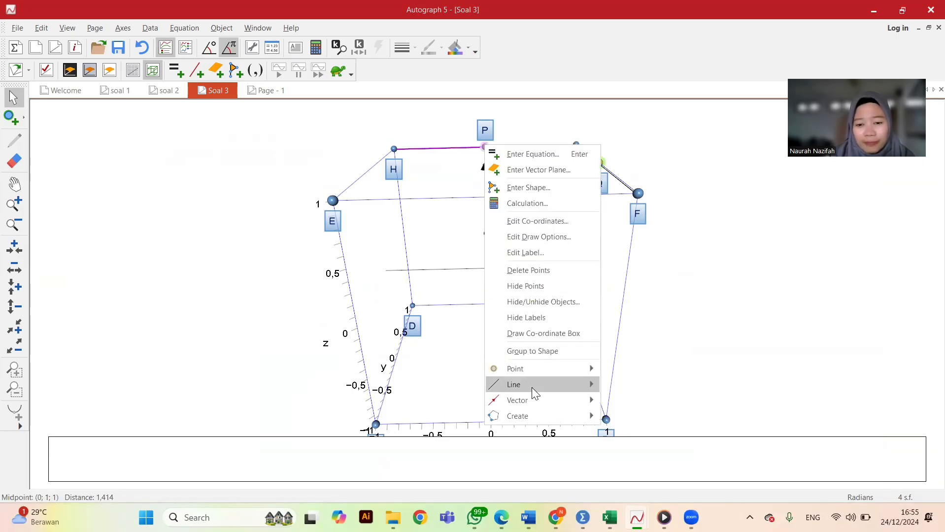
mouse_move(533, 386)
left_click(635, 369)
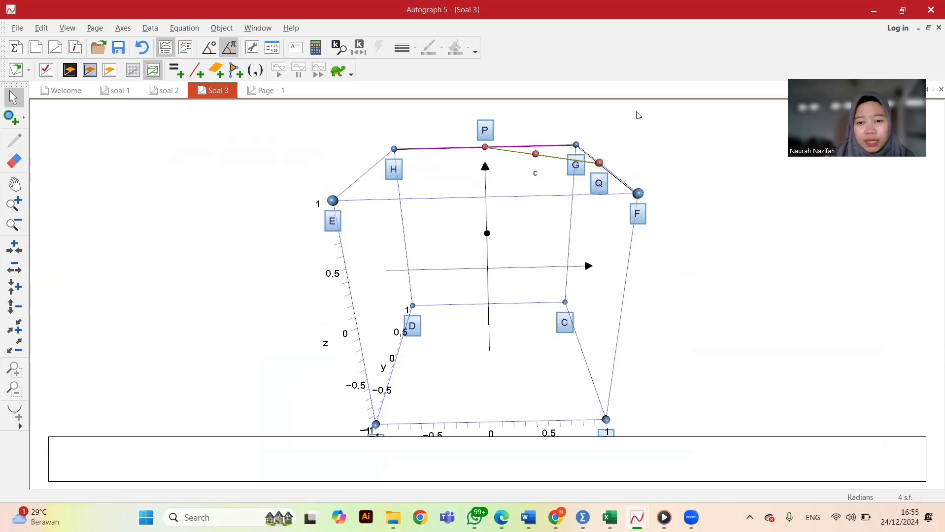
Step: Add a text box reading R to the midpoint of PQ and move the label above line HG
right_click(536, 155)
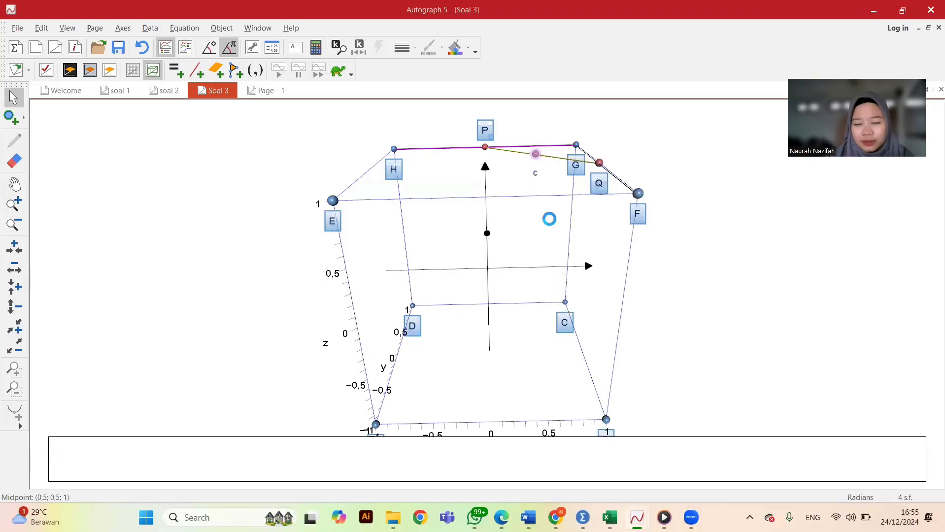
left_click(549, 219)
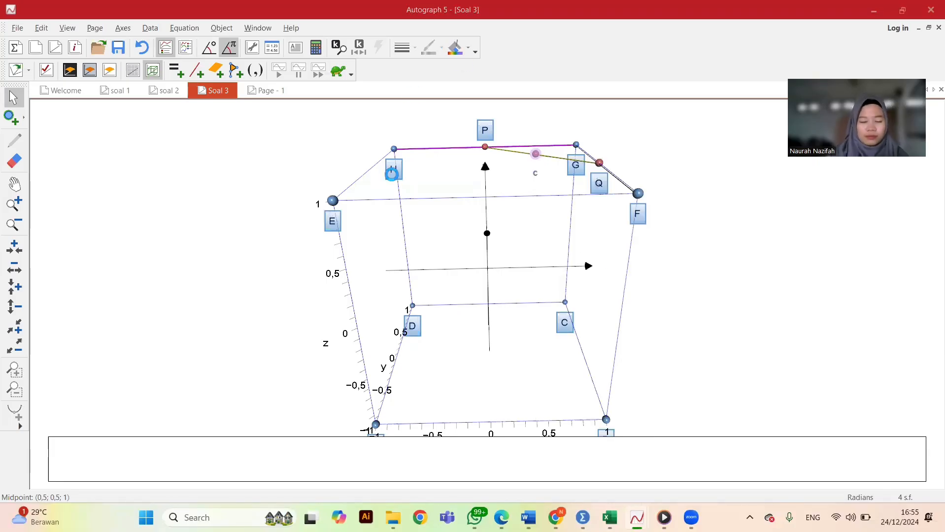
key("ctrl+a")
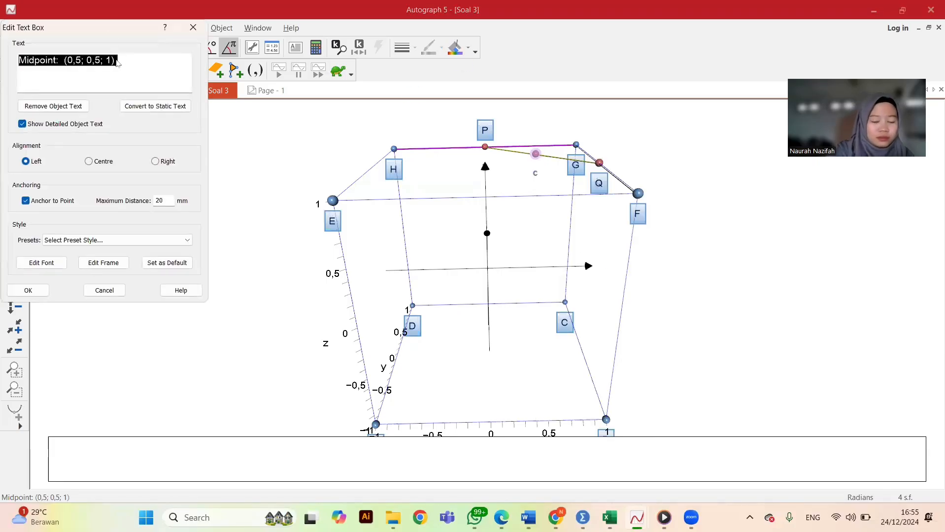
type("R")
left_click(29, 291)
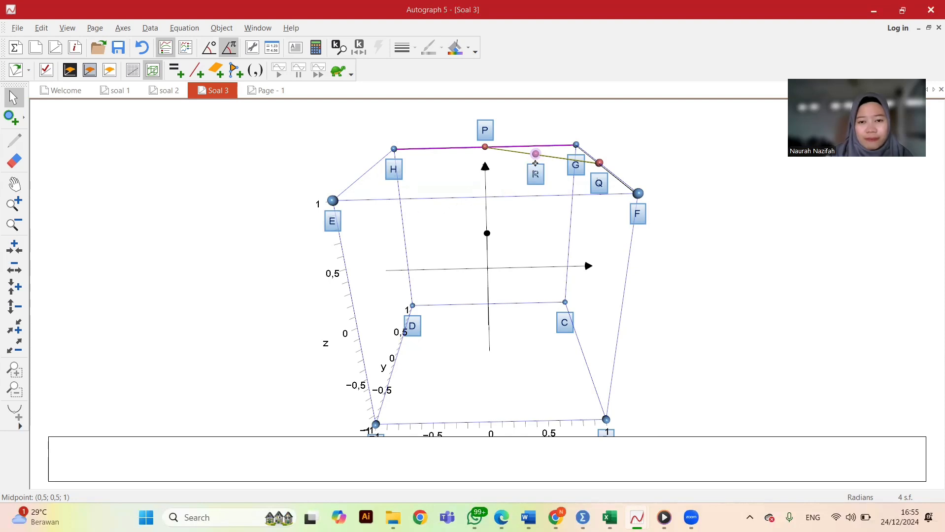
left_click(541, 143)
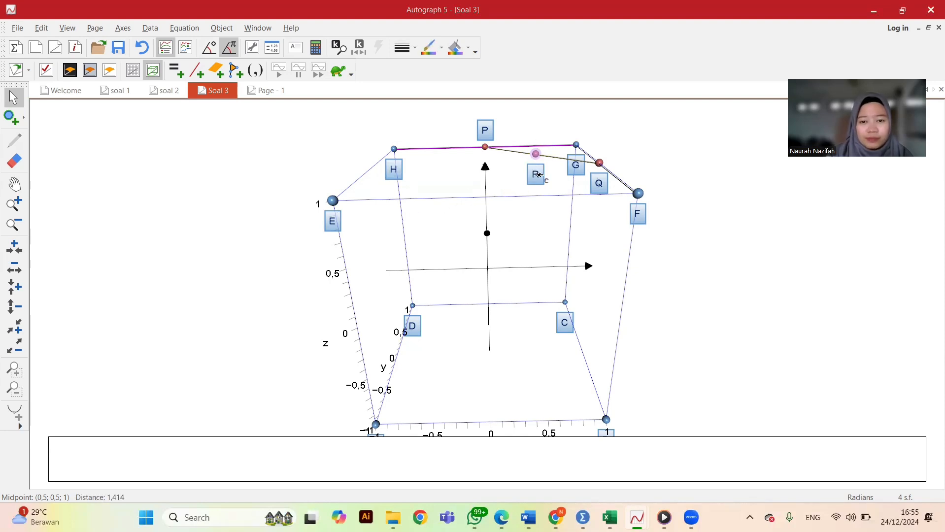
left_click_drag(539, 174, 546, 136)
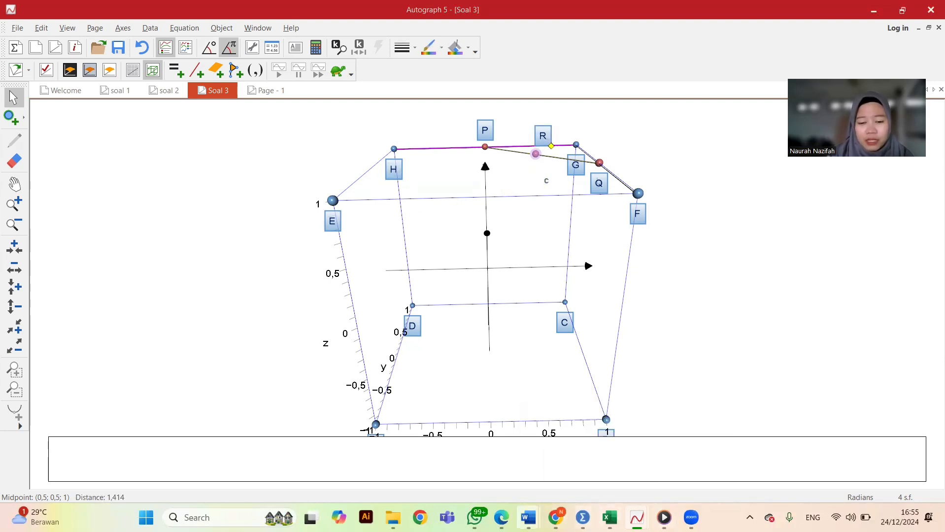
Step: Consult question 3 in the Word document and draw a line segment between R and vertex B in Autograph
left_click(542, 468)
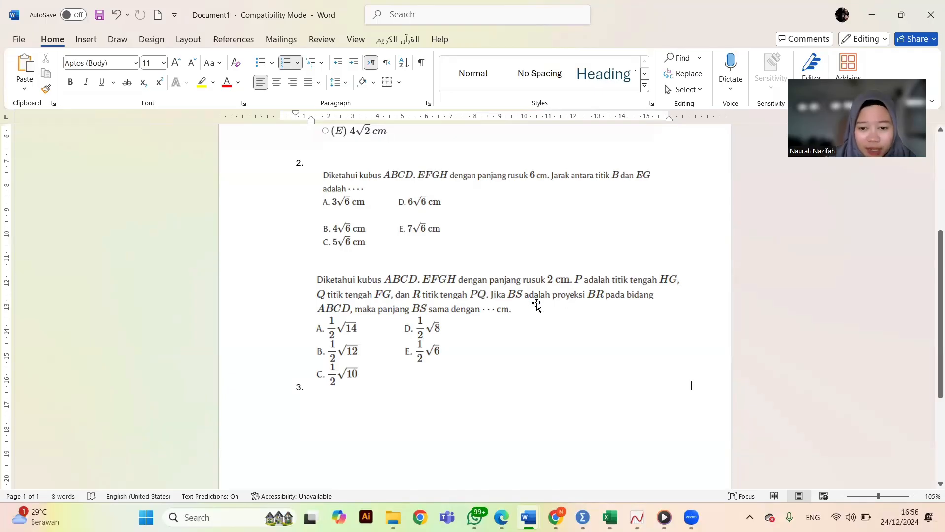
left_click(875, 15)
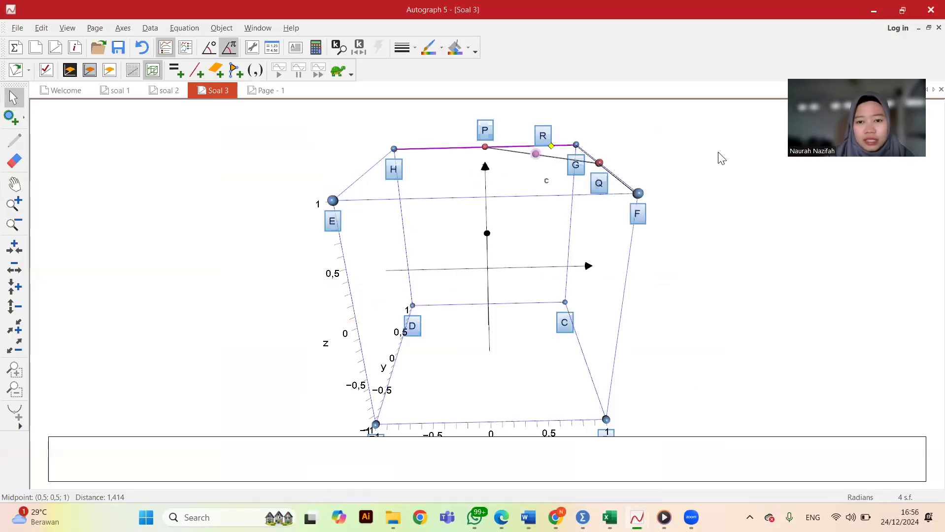
left_click_drag(680, 249, 730, 309)
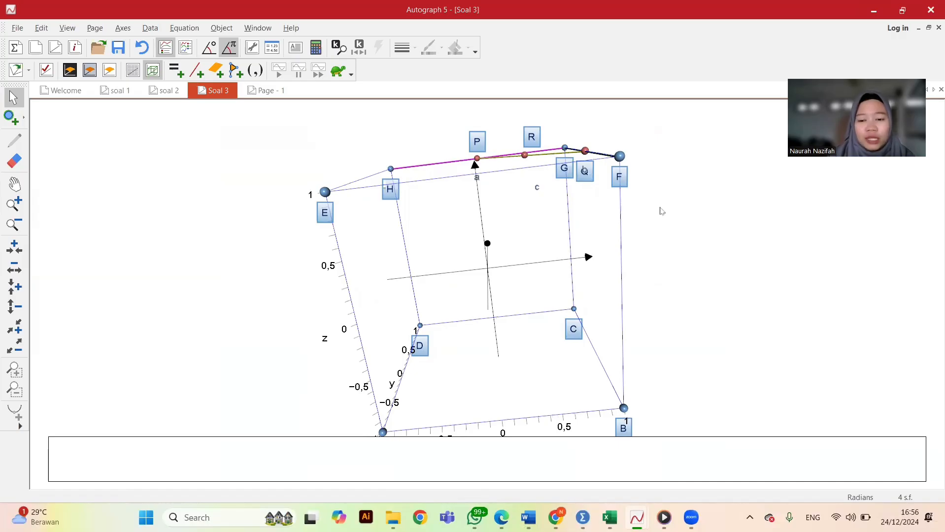
left_click(525, 154)
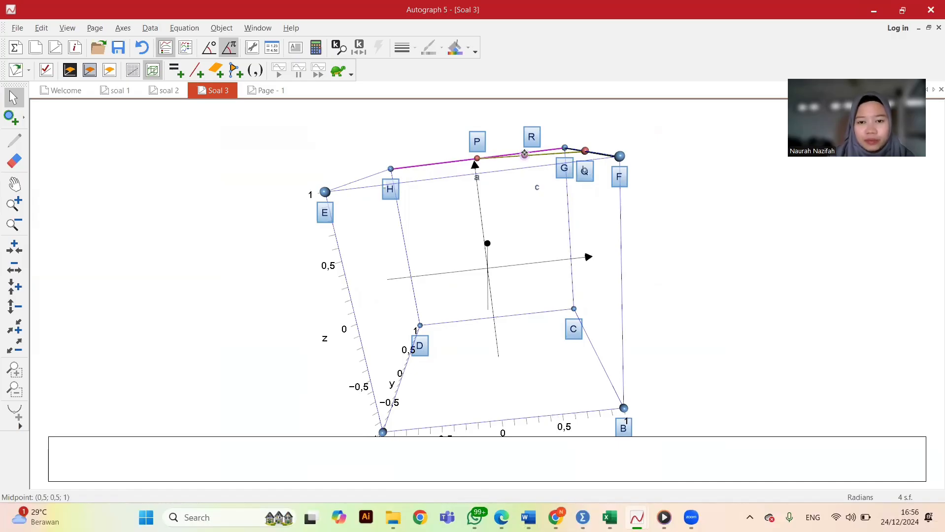
right_click(624, 408)
mouse_move(652, 367)
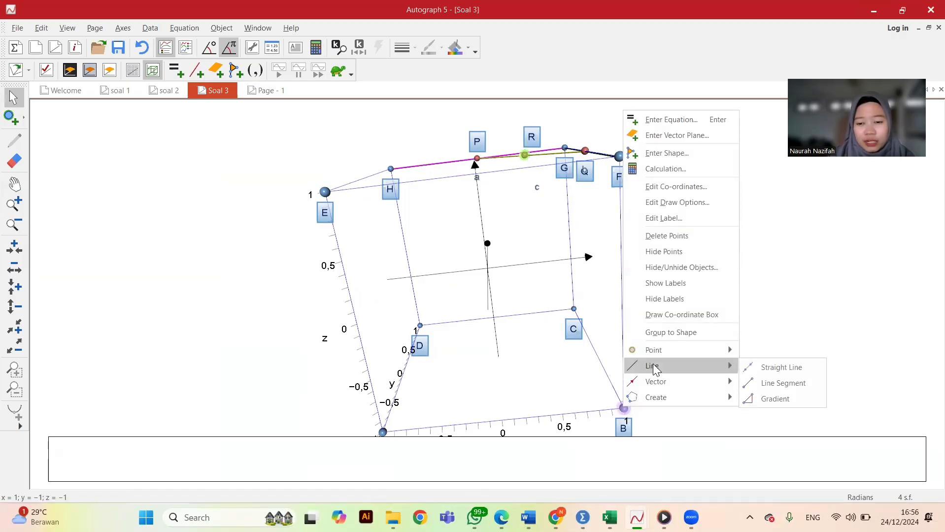
left_click(770, 382)
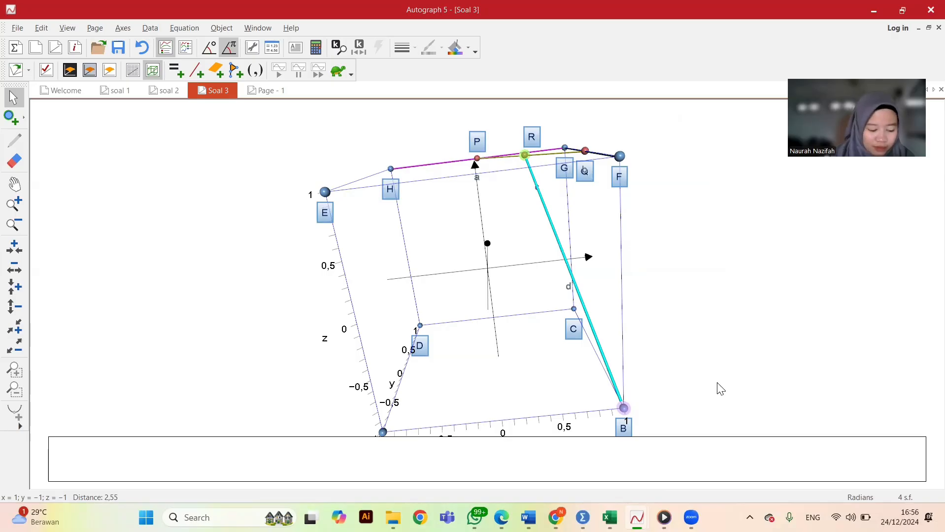
Step: Reread the projection wording of question 3 in the Word document and examine segment BR in the Autograph cube
left_click_drag(717, 388, 684, 392)
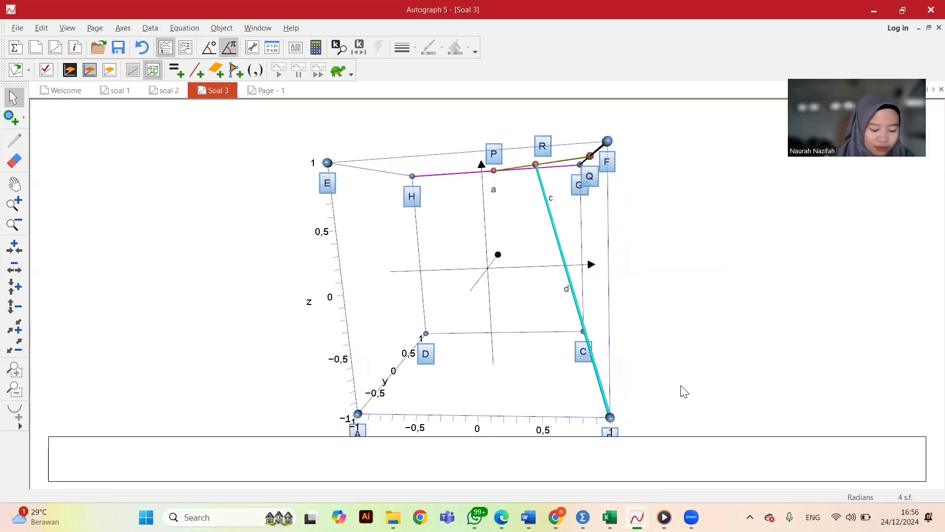
left_click_drag(694, 429, 682, 440)
left_click_drag(208, 225, 262, 217)
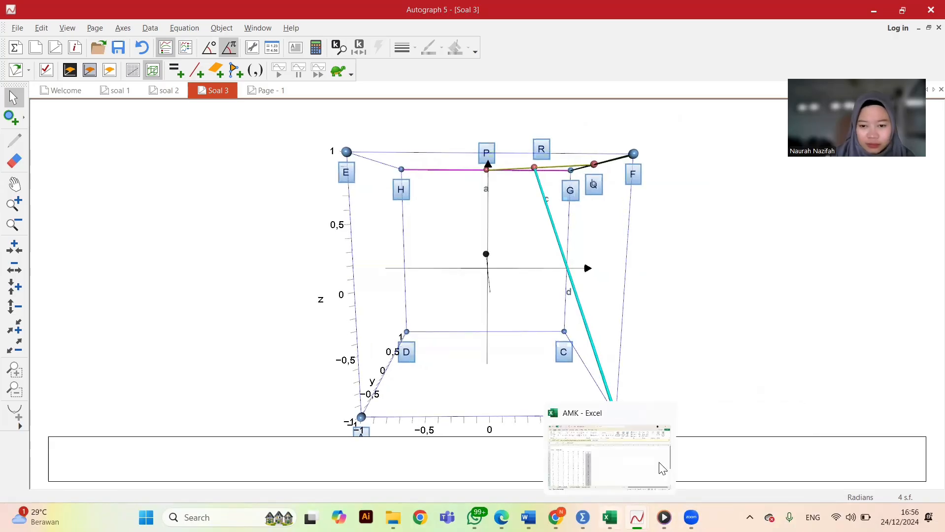
mouse_move(691, 517)
mouse_move(528, 517)
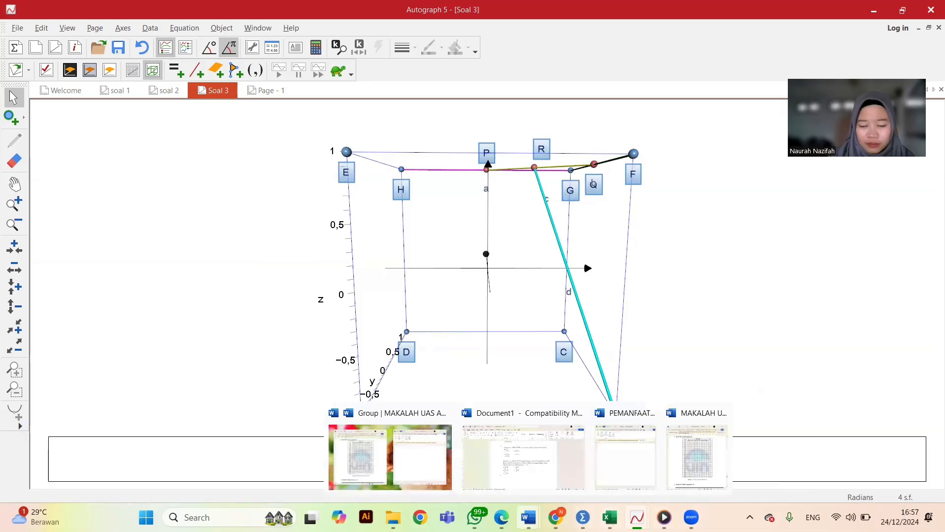
left_click(539, 485)
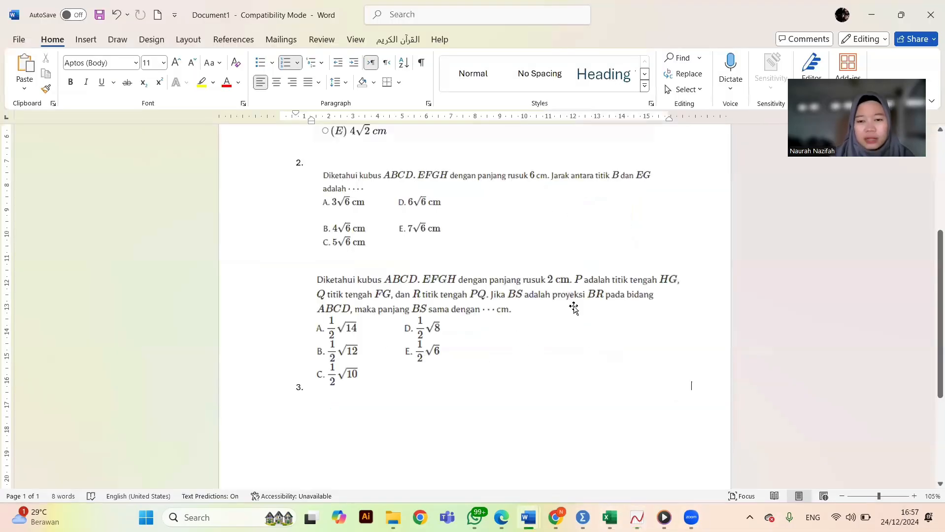
left_click(874, 11)
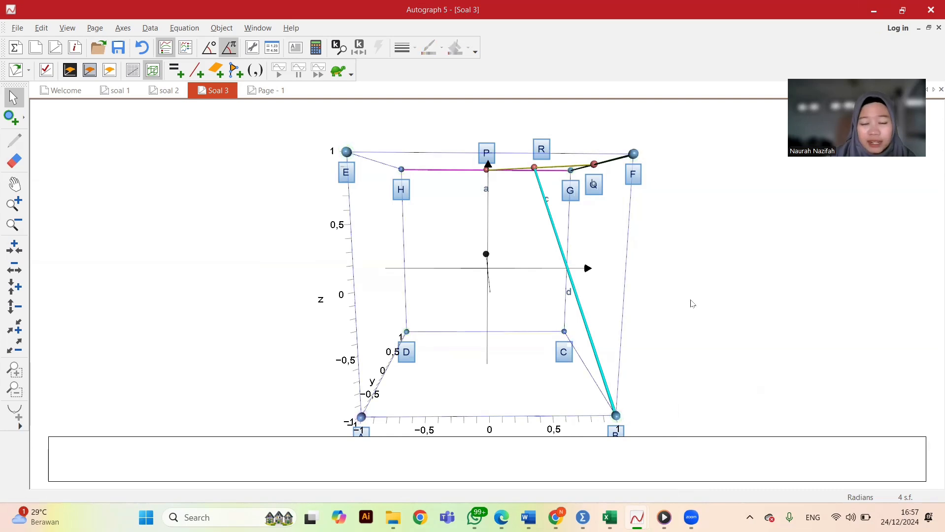
left_click(599, 360)
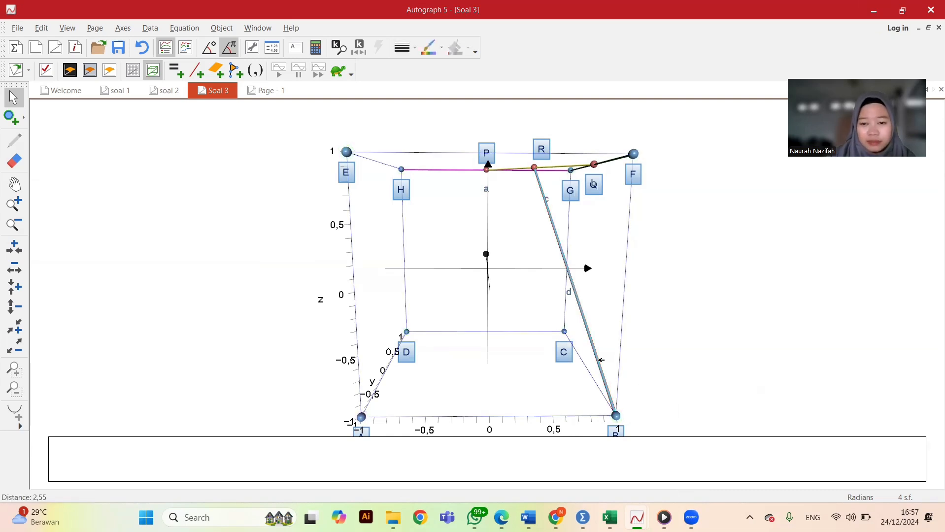
left_click(688, 420)
left_click_drag(726, 350, 677, 371)
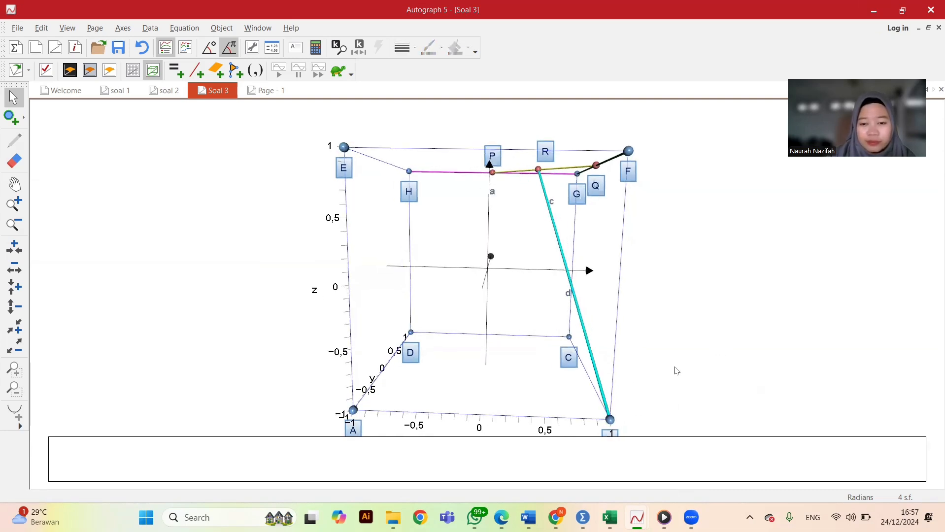
Step: Create the midpoint between cube vertices B and C
left_click(610, 418)
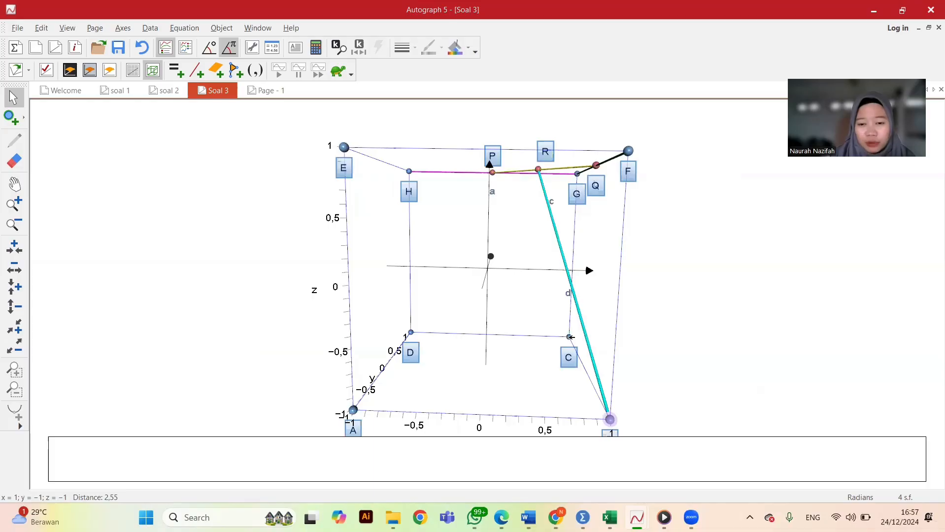
right_click(568, 336)
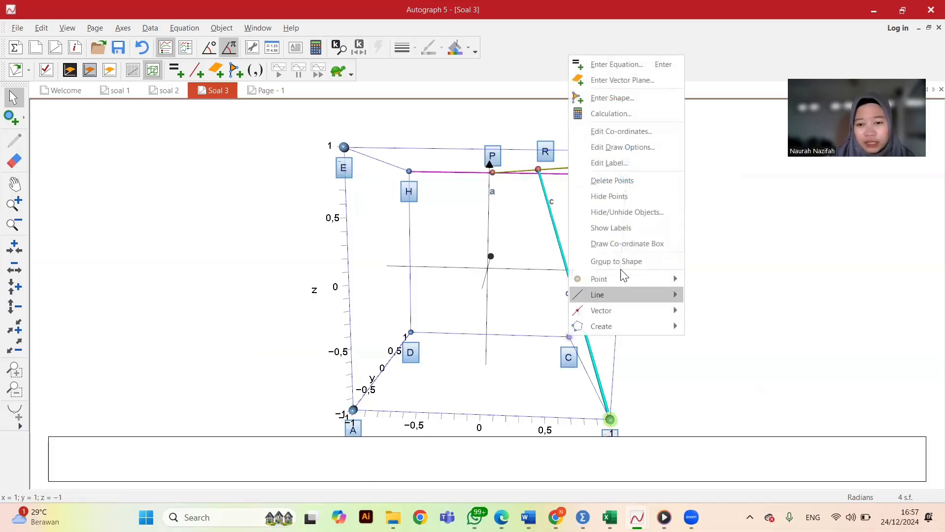
mouse_move(623, 278)
left_click(701, 281)
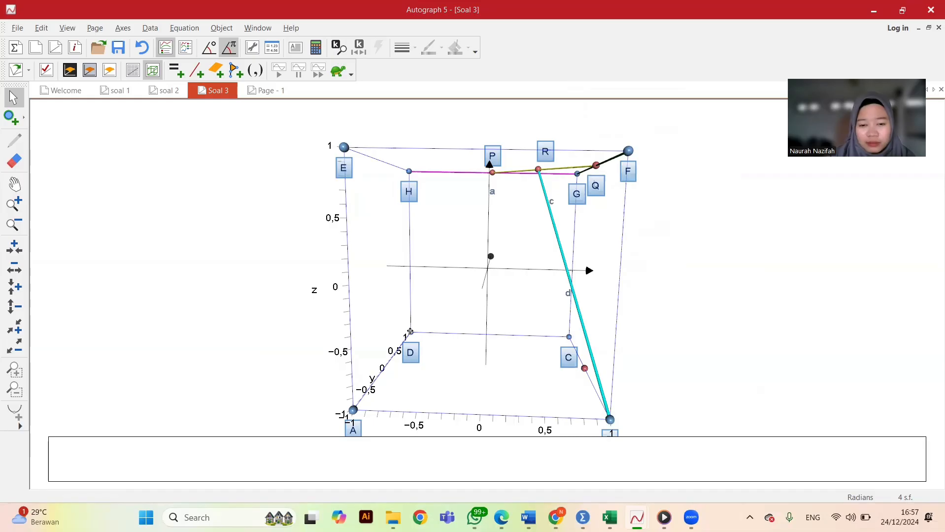
Step: Create the midpoint between cube vertices D and C
left_click(410, 332)
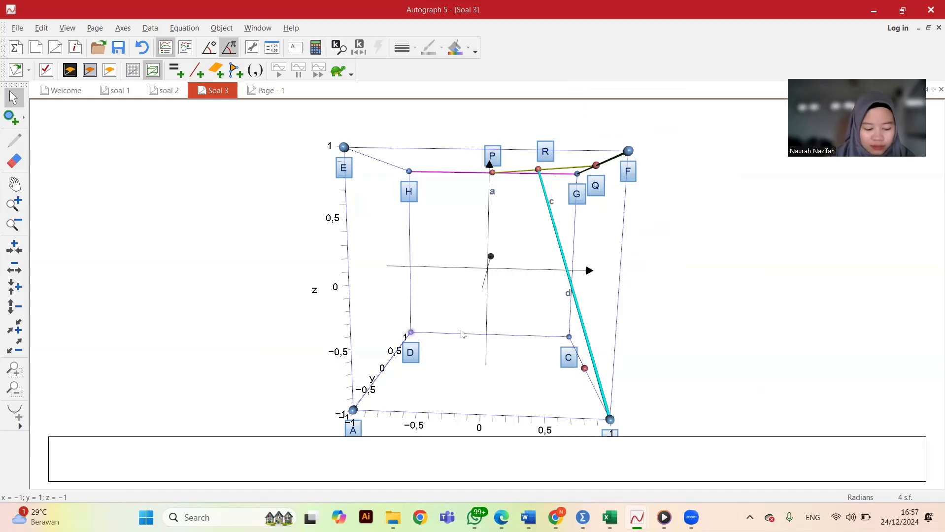
left_click(570, 337, "shift")
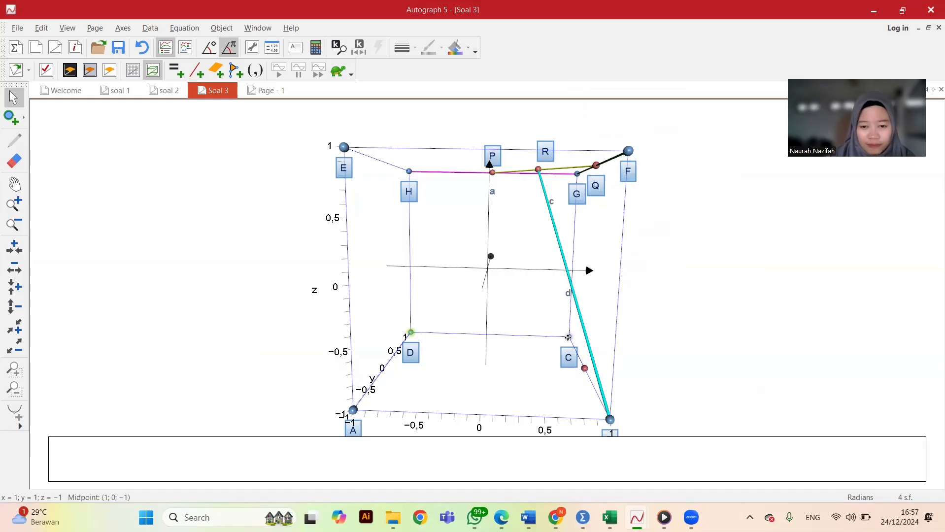
right_click(570, 338)
mouse_move(598, 297)
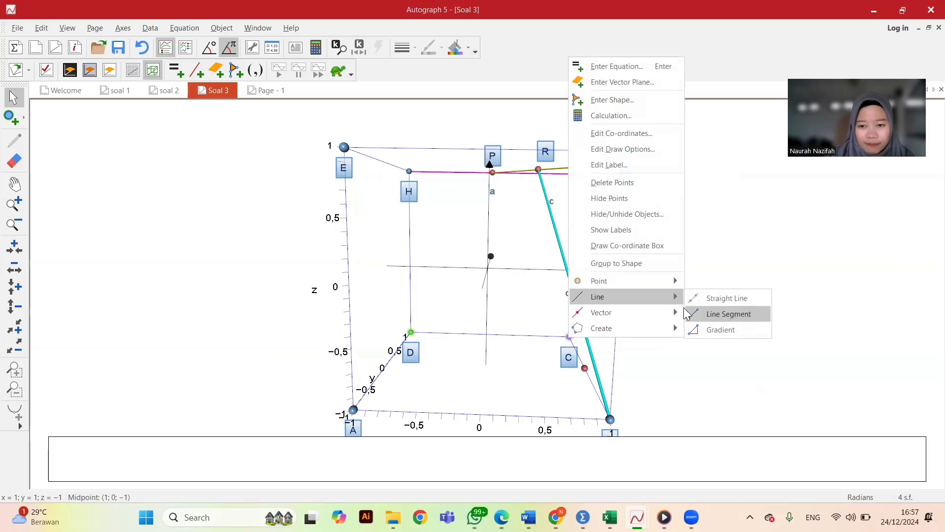
mouse_move(646, 279)
left_click(700, 280)
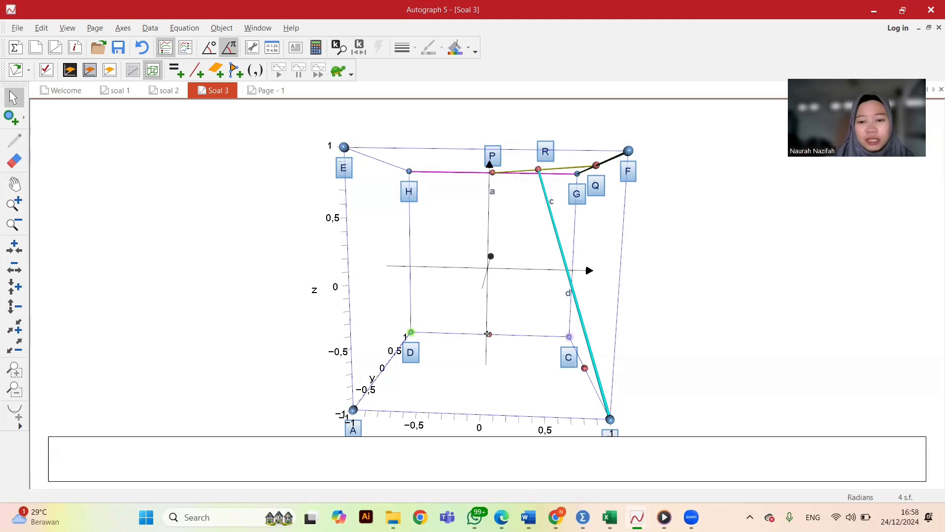
Step: Draw a line segment between the midpoint of edge DC and the midpoint of edge BC
mouse_move(682, 401)
left_mouse_down()
mouse_move(673, 381)
mouse_move(689, 397)
left_mouse_up()
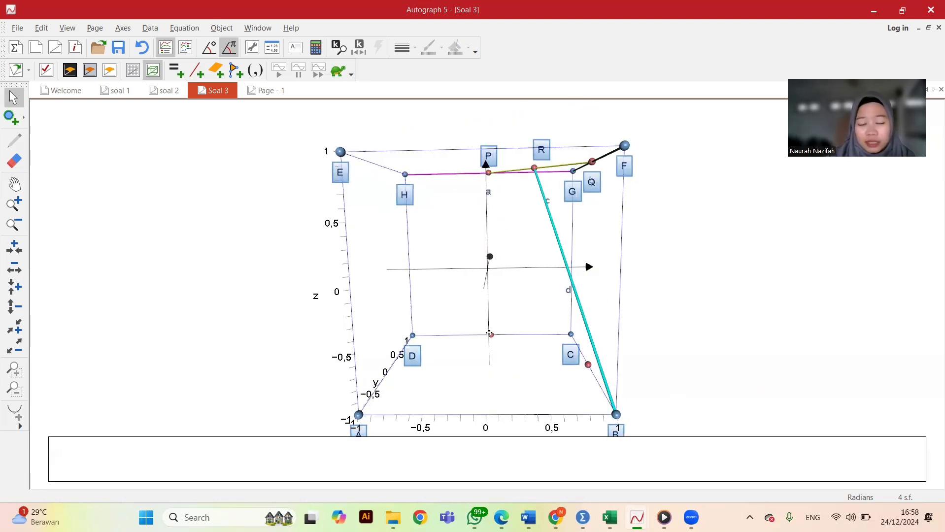
left_click(490, 336)
left_click(588, 366, "shift")
right_click(588, 365)
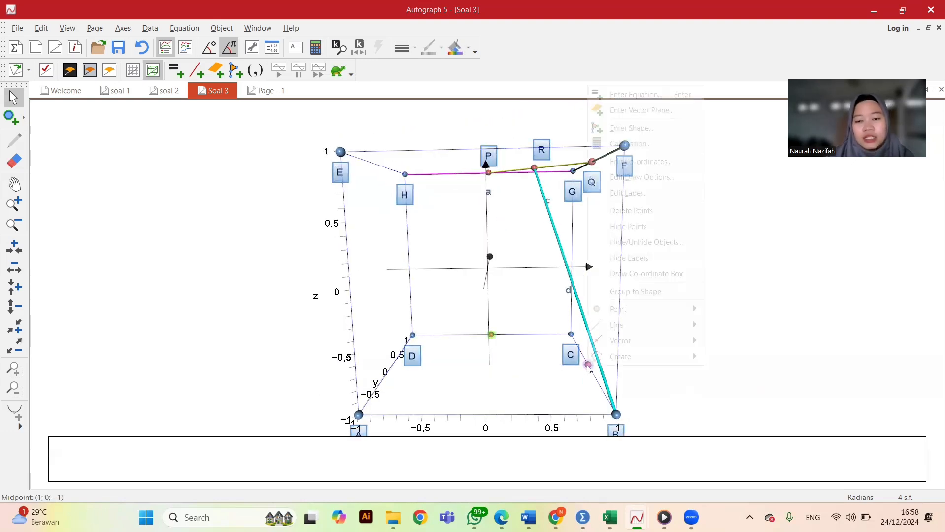
mouse_move(651, 325)
left_click(725, 343)
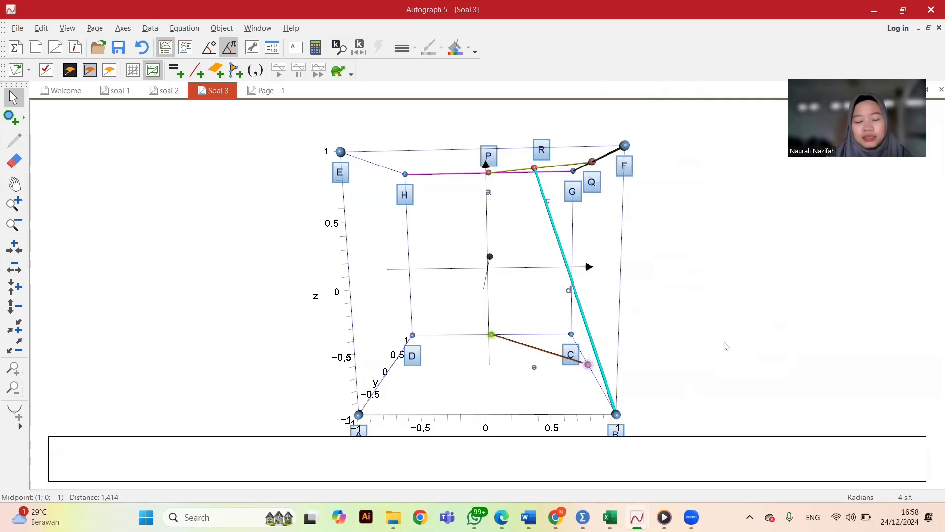
Step: Create the midpoint between the two edge midpoints on DC and BC in the cube's base
left_click(514, 337)
left_click(555, 351)
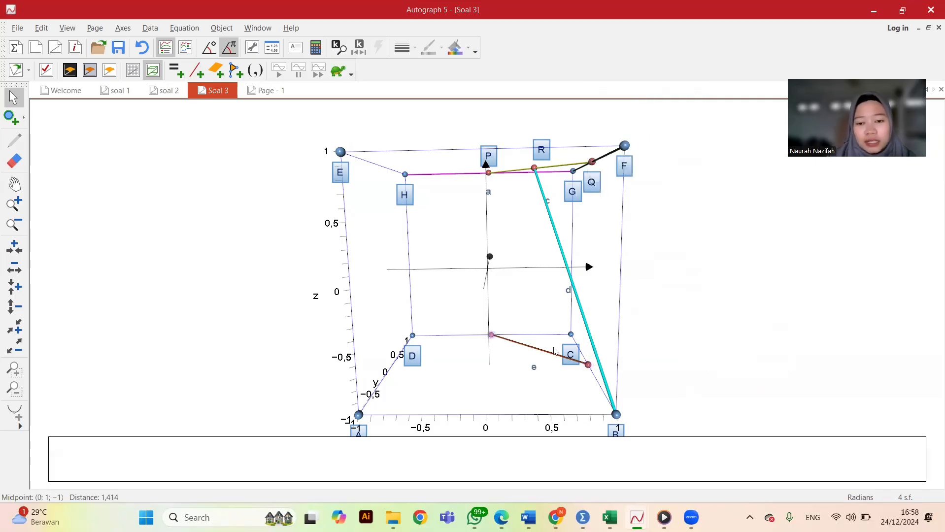
right_click(587, 365)
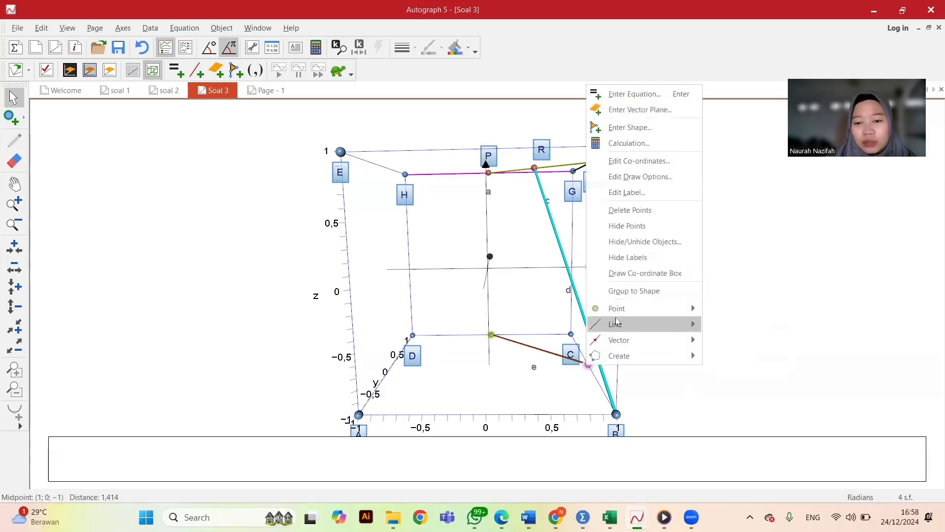
mouse_move(640, 308)
left_click(732, 319)
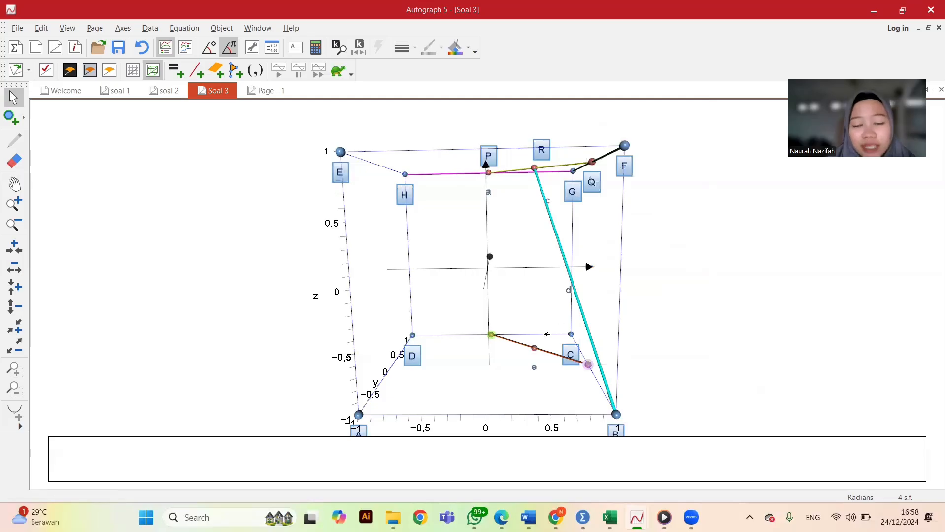
Step: Label the centre point of the segment joining the DC and BC edge midpoints in the cube's base as S
left_click(534, 347)
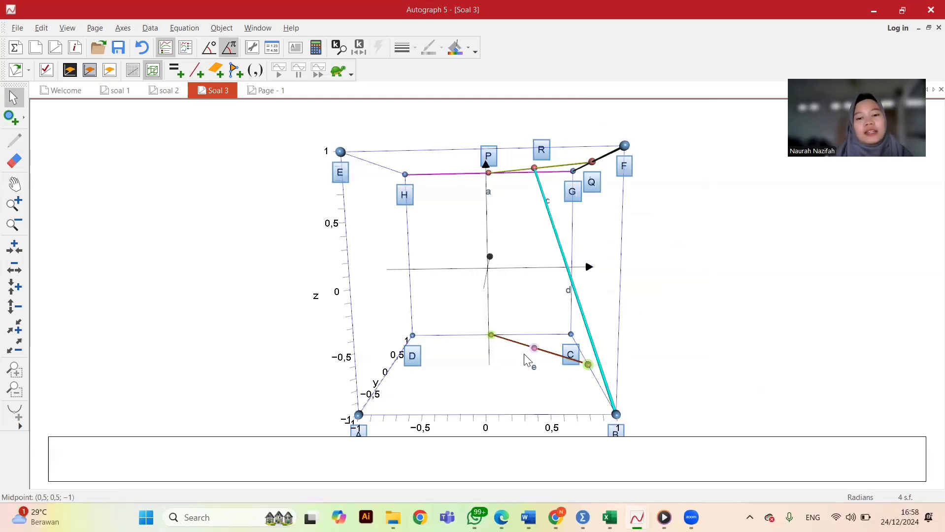
right_click(534, 348)
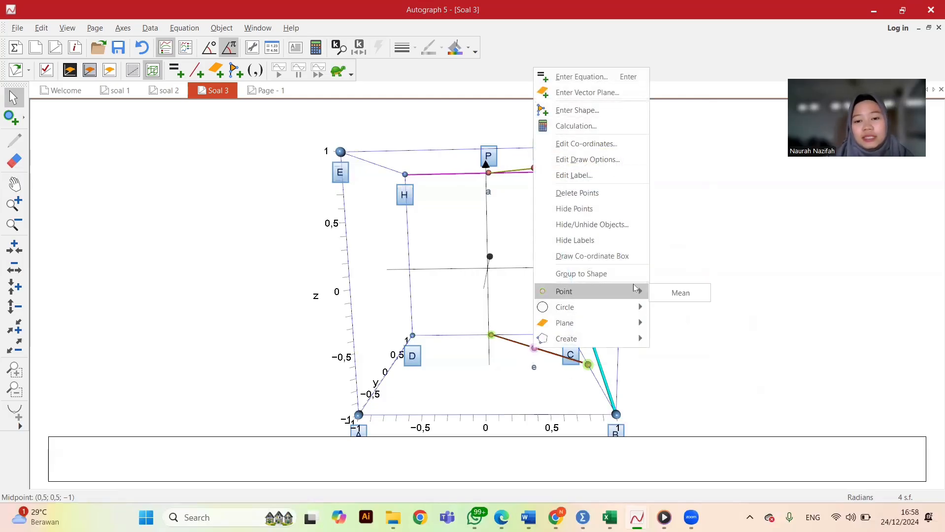
left_click(766, 299)
right_click(535, 348)
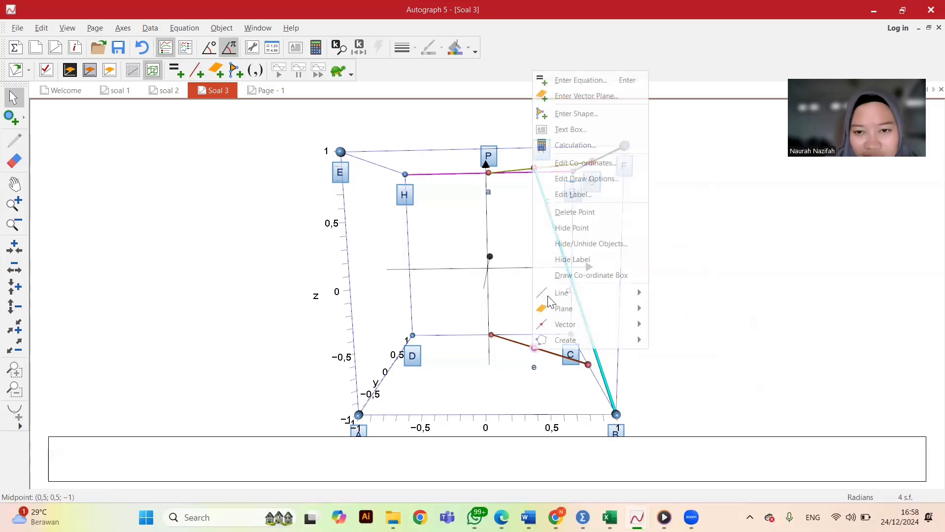
left_click(562, 132)
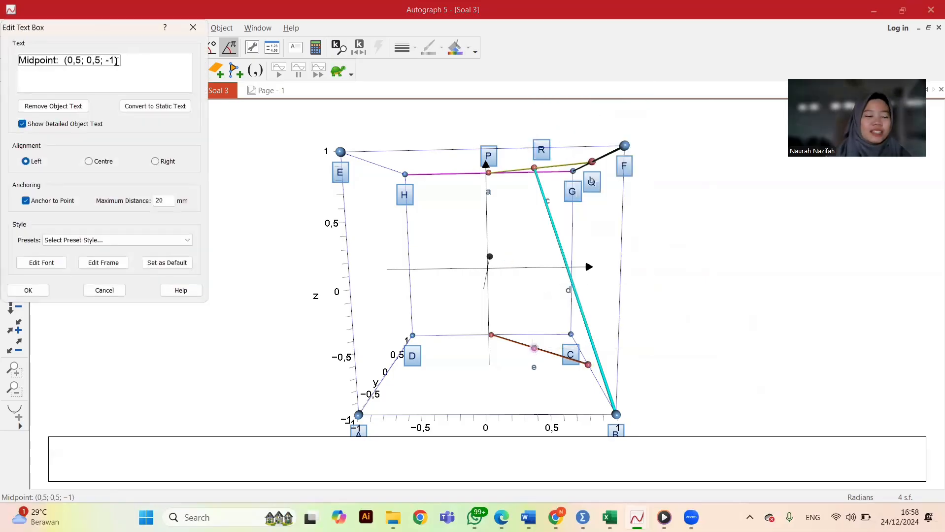
left_click(118, 63)
key("ctrl+a")
type("S")
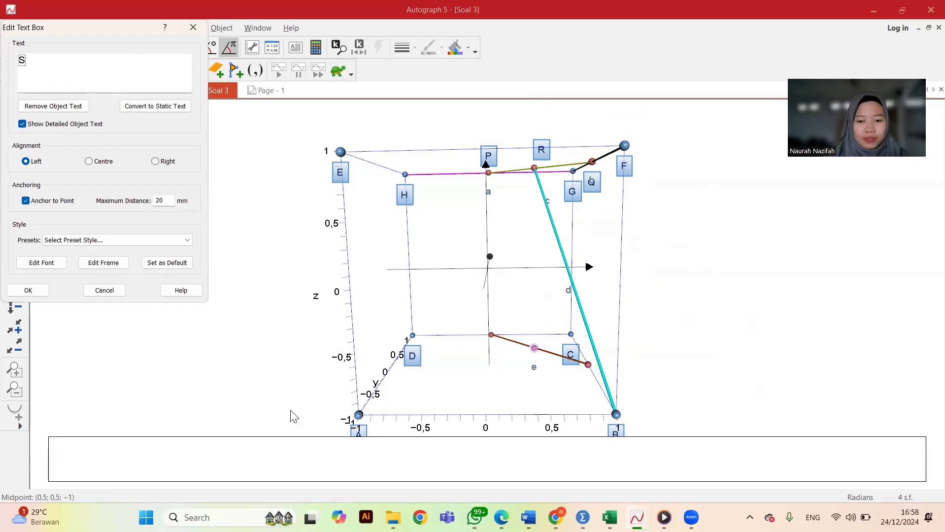
left_click(29, 289)
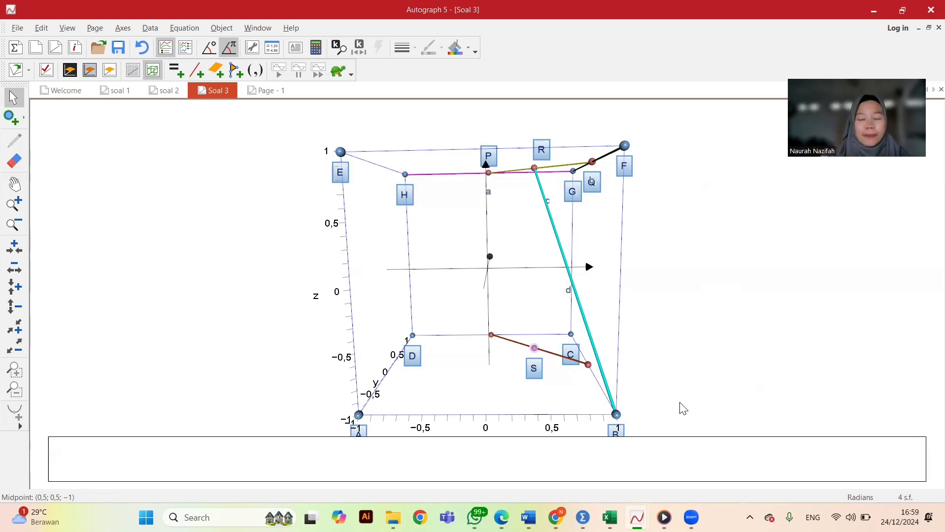
left_click(748, 384)
Step: Draw a line segment between point S and cube vertex B
left_click(534, 348)
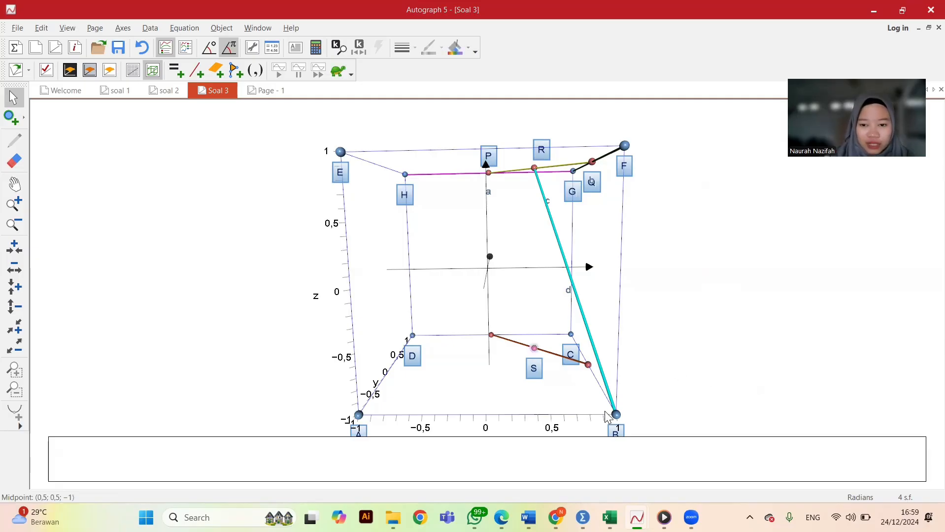
left_click(616, 415, "shift")
right_click(616, 415)
mouse_move(641, 376)
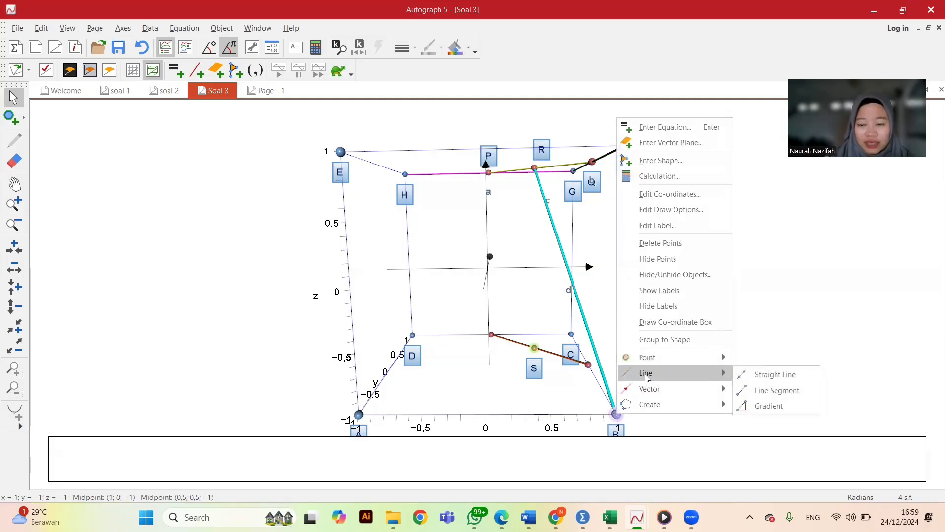
left_click(759, 389)
left_click(695, 354)
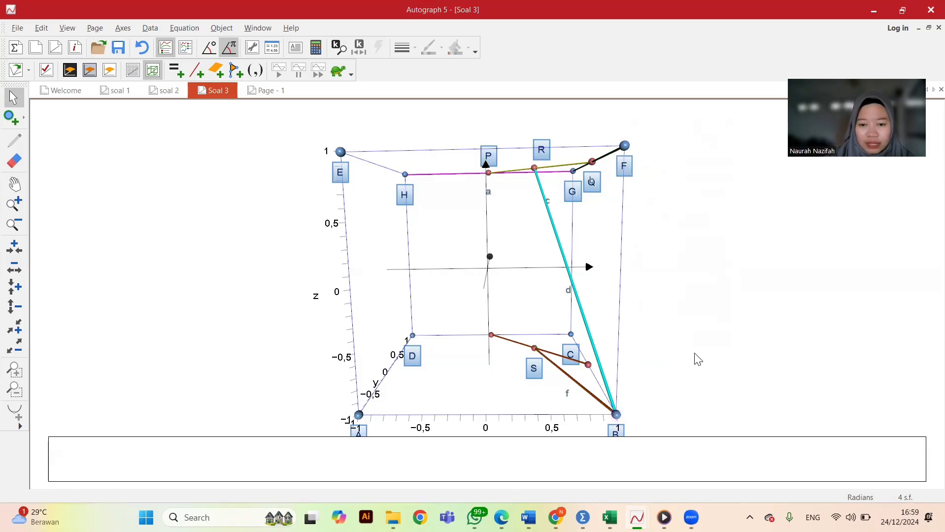
Step: Try to create a midpoint between point S and vertex B
left_click(534, 348)
left_click(617, 413, "shift")
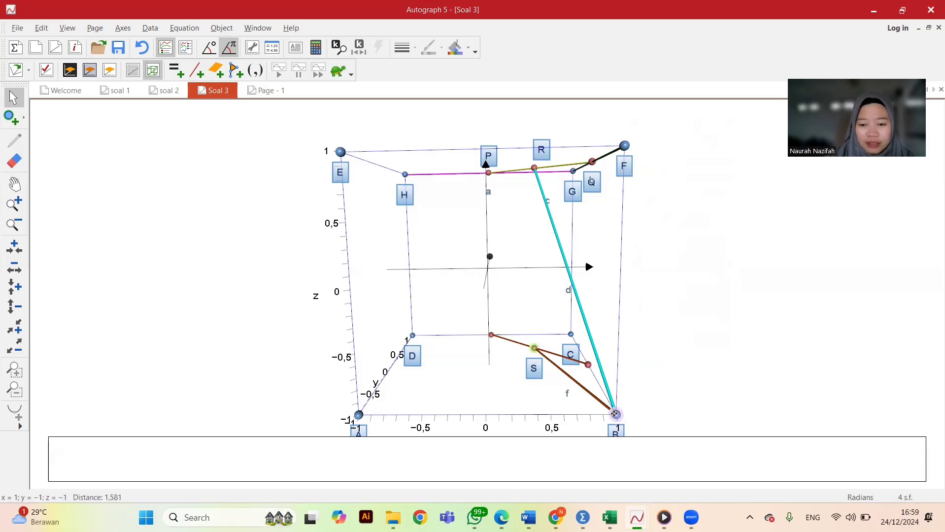
right_click(616, 412)
mouse_move(642, 358)
left_click(742, 365)
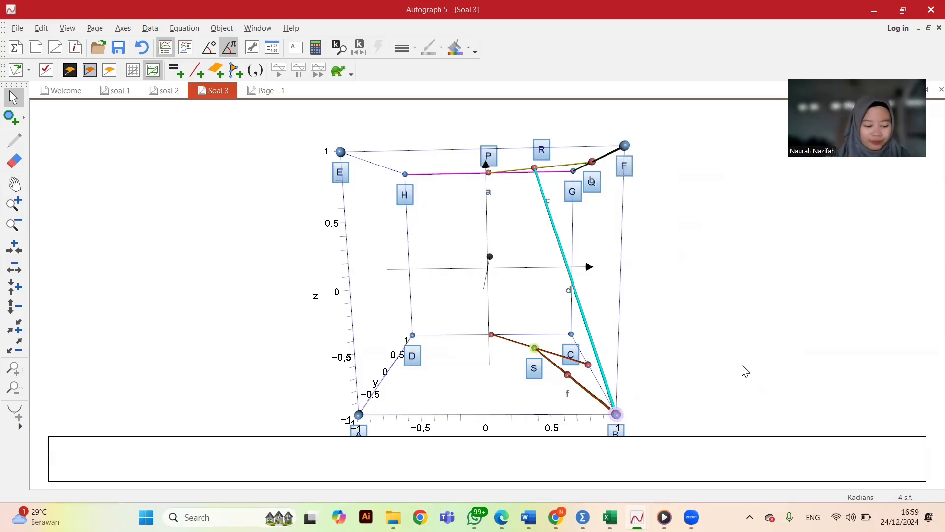
left_click(565, 387)
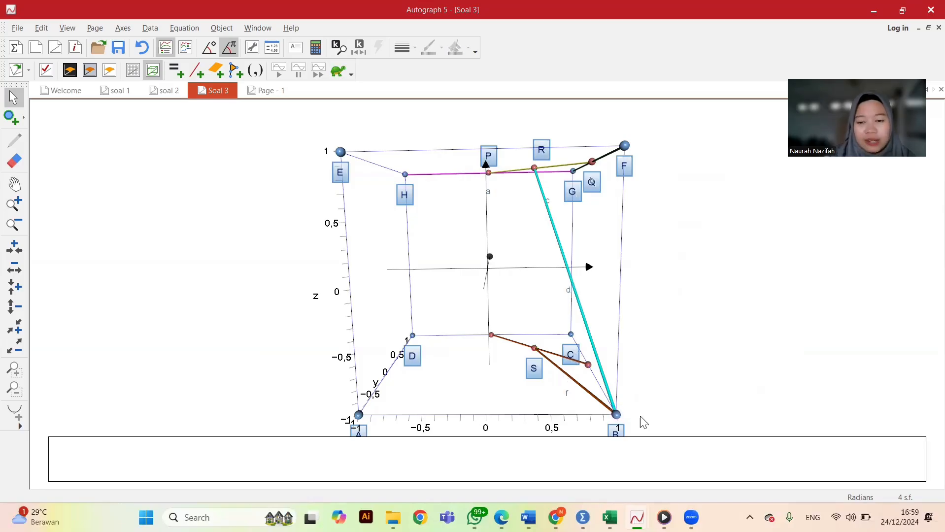
Step: Check the wording and answer options of the third question in the Word document, then return to the cube
left_click_drag(677, 392, 710, 389)
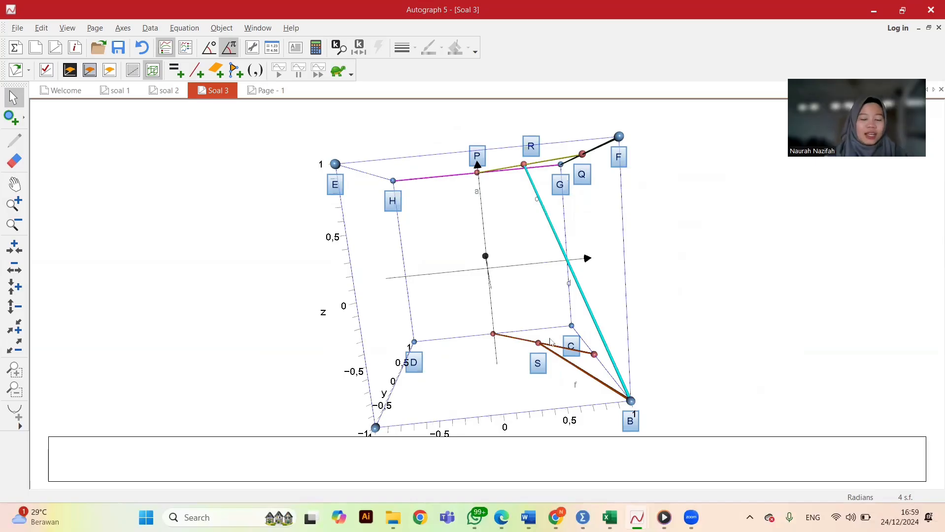
mouse_move(528, 518)
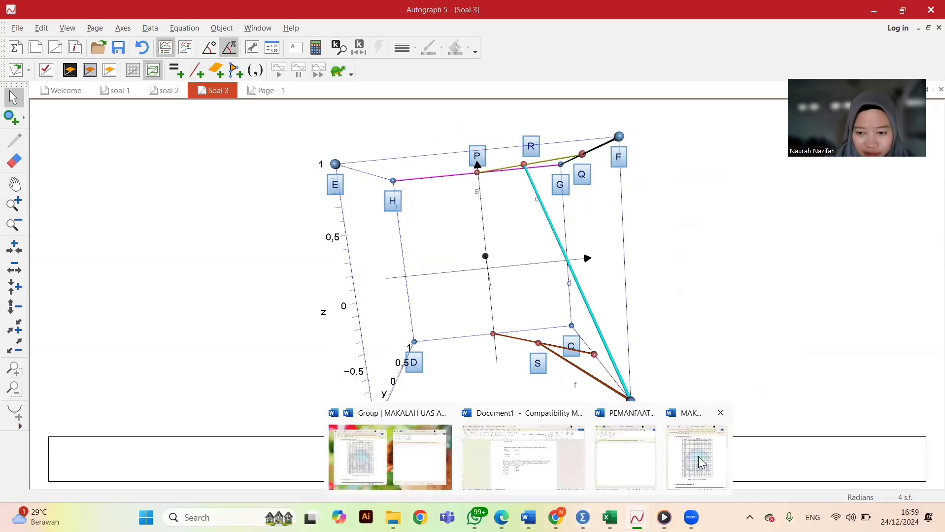
left_click(523, 457)
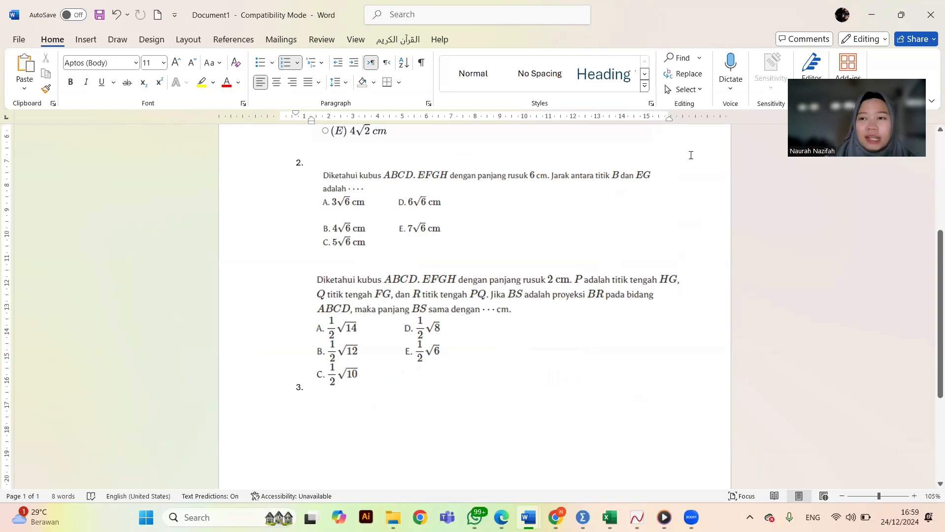
left_click(884, 15)
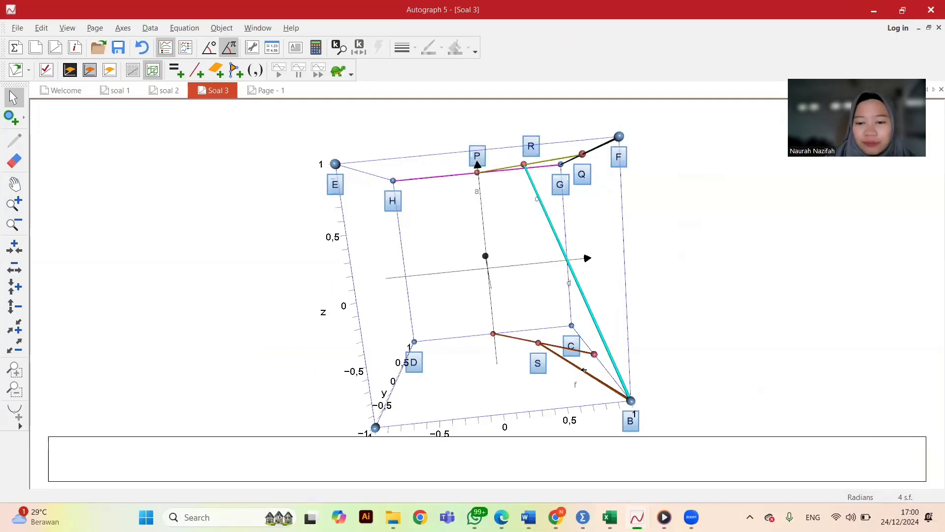
Step: Measure segment BS in an enlarged status box and compare it with the third question's answer options in Word
left_click(583, 370)
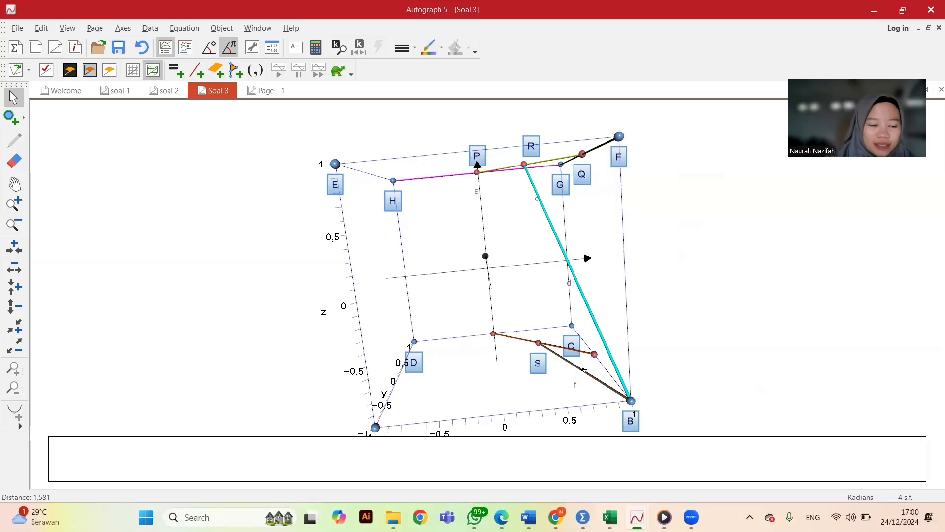
double_click(56, 497)
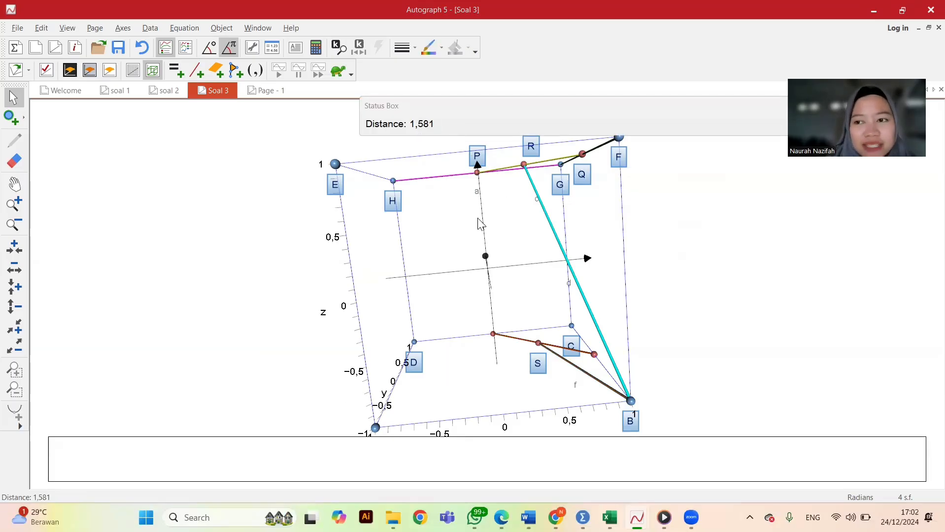
mouse_move(528, 518)
left_click(515, 456)
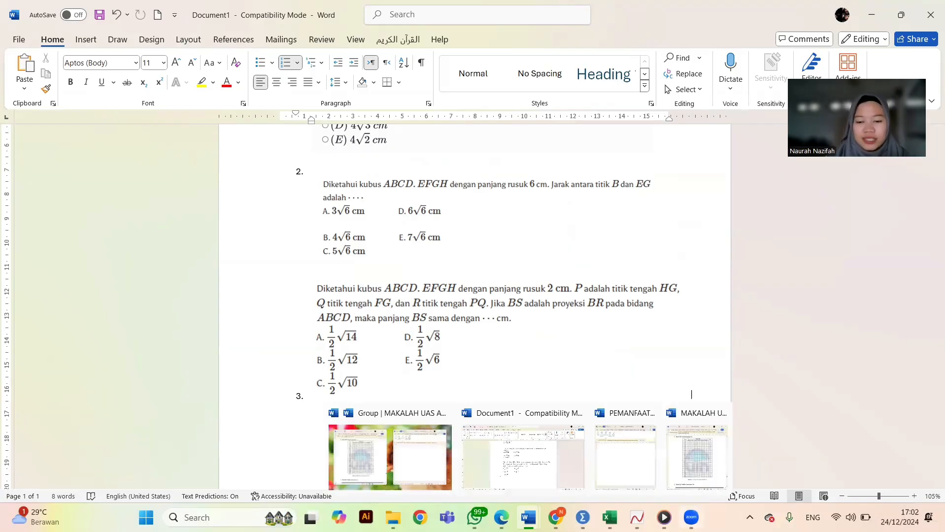
Step: Switch to Nihla-FITK.pdf in Edge and examine the per-student item score tables and the worked solutions
mouse_move(583, 517)
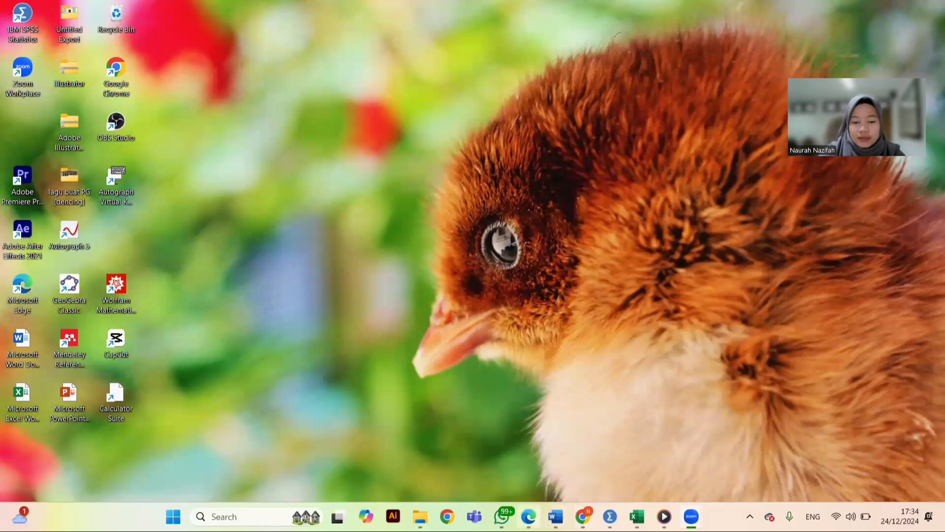
mouse_move(529, 517)
left_click(528, 449)
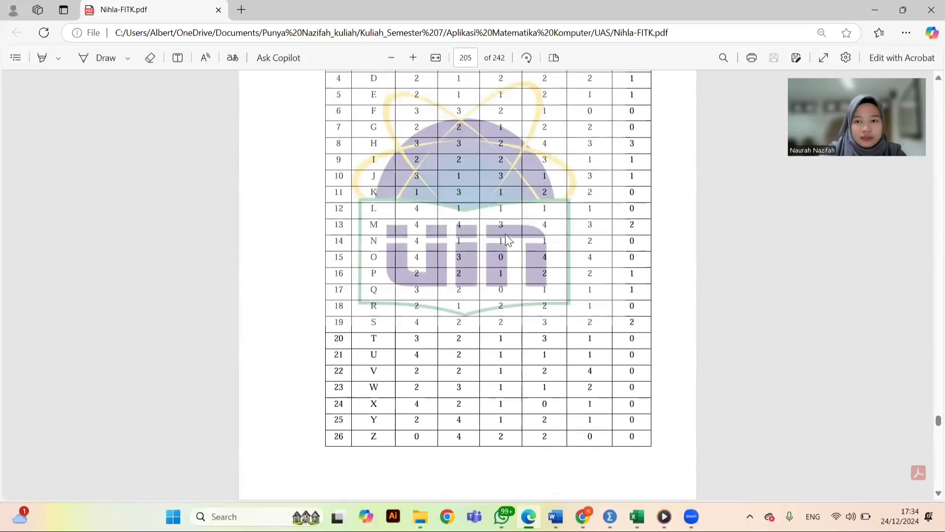
scroll(505, 234, "up", 20)
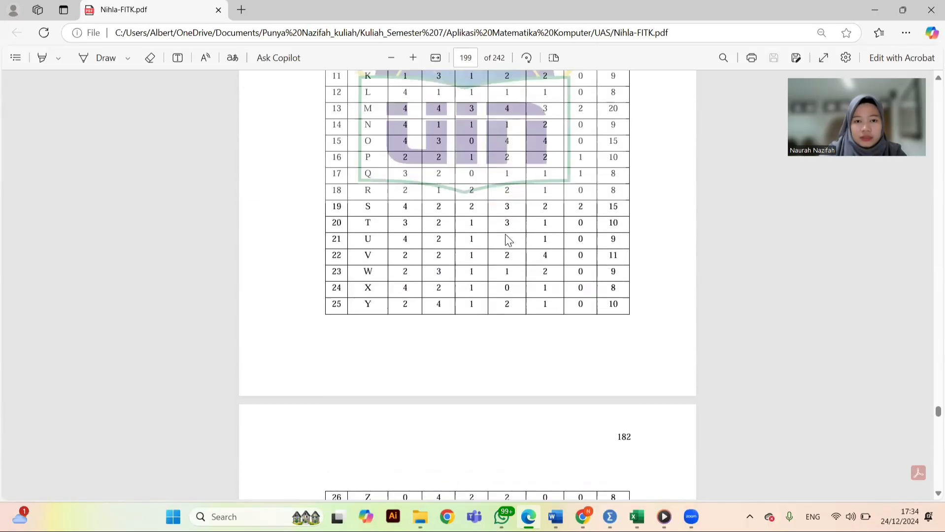
scroll(505, 234, "up", 5)
scroll(505, 234, "down", 12)
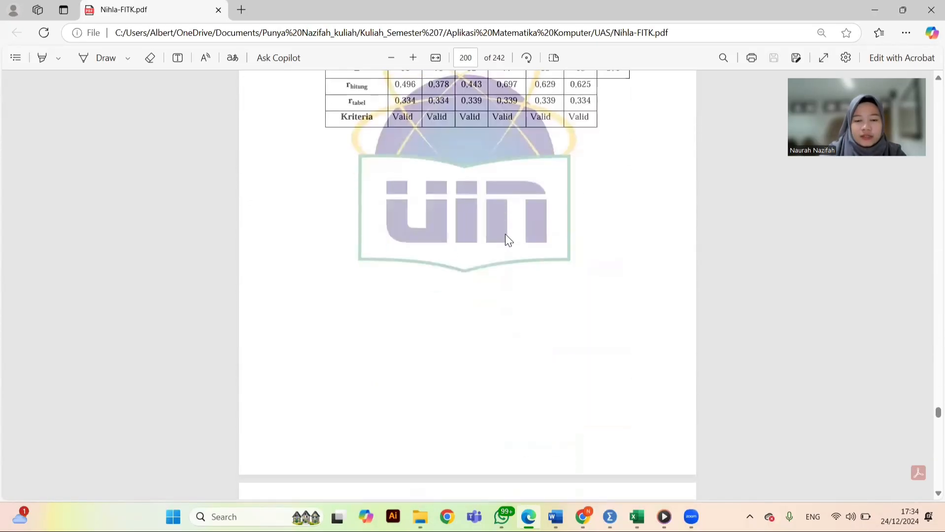
scroll(505, 234, "down", 20)
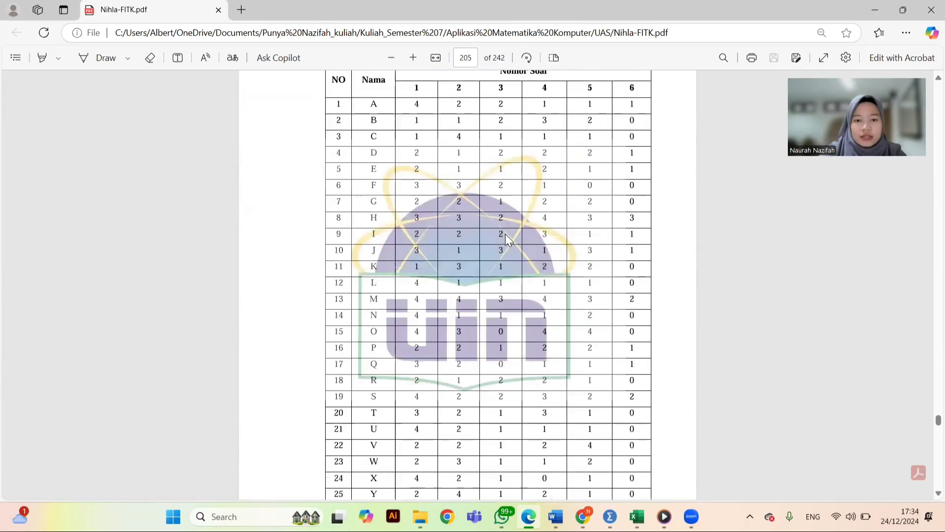
scroll(505, 234, "down", 20)
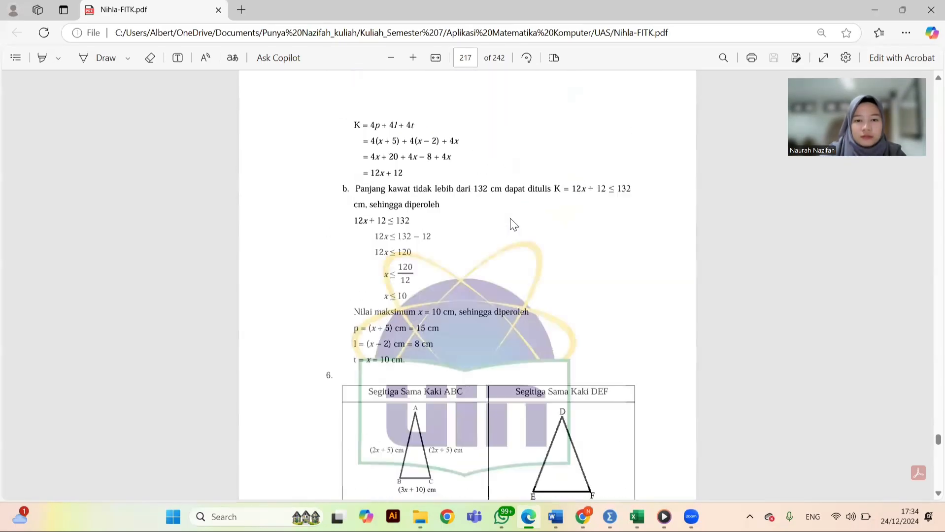
scroll(510, 218, "down", 17)
Step: Examine the experimental class posttest results table in Lampiran 21 of the PDF
scroll(510, 218, "up", 5)
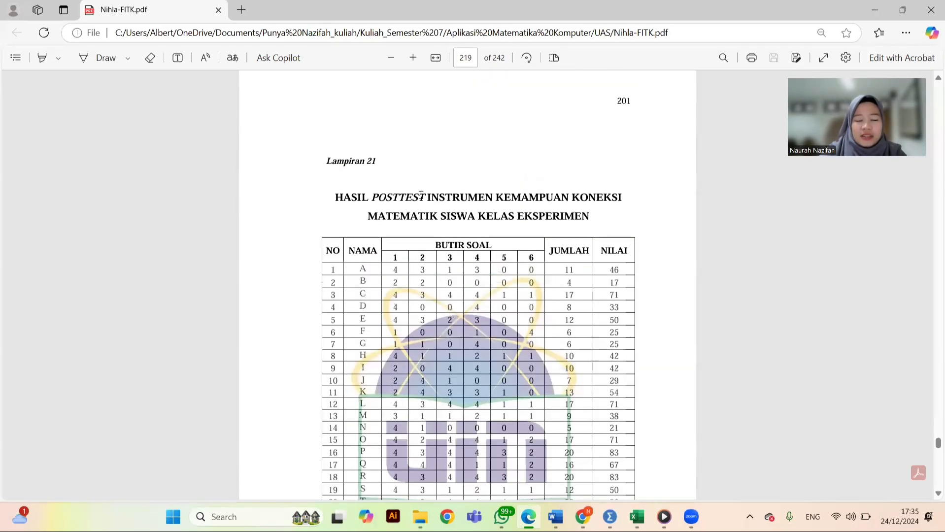
scroll(504, 226, "down", 10)
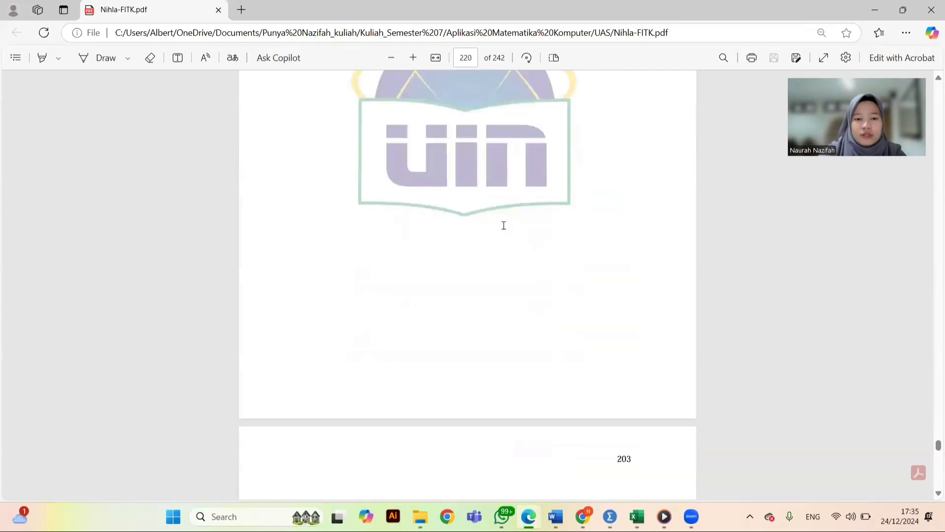
scroll(503, 225, "down", 7)
scroll(487, 305, "up", 12)
scroll(487, 306, "down", 5)
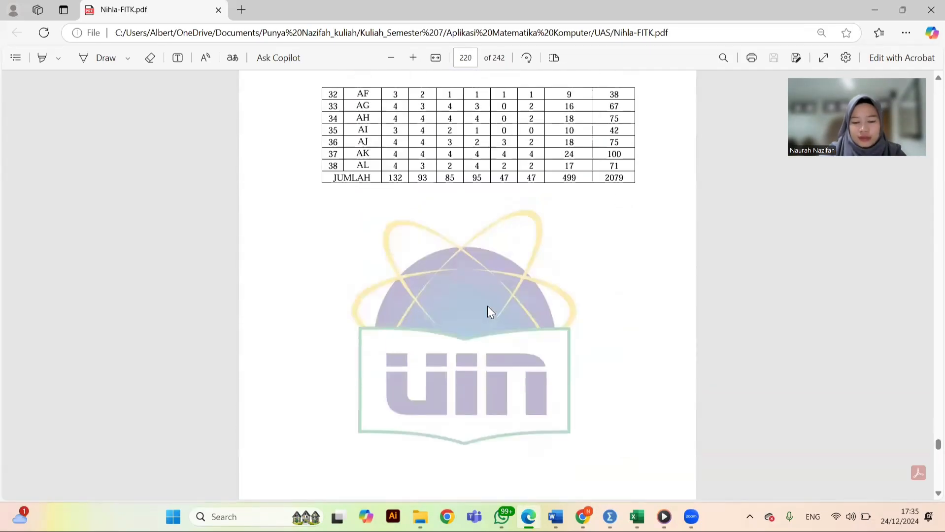
scroll(487, 306, "up", 15)
scroll(539, 358, "down", 5)
Step: Switch to the AMK workbook in Excel and review the x1 to x6 and Y scores on the Validitas, realibilitas sheet
mouse_move(633, 515)
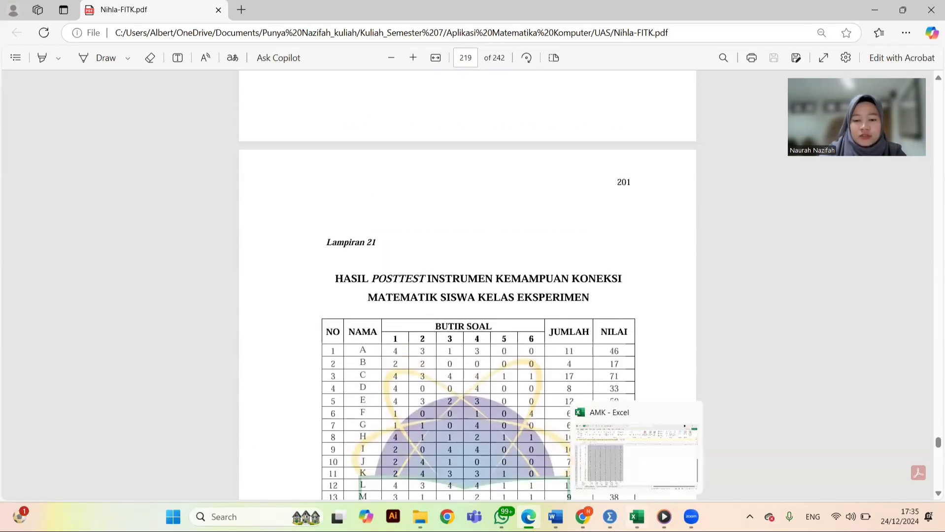
left_click(635, 483)
scroll(246, 296, "up", 4)
left_click(426, 311)
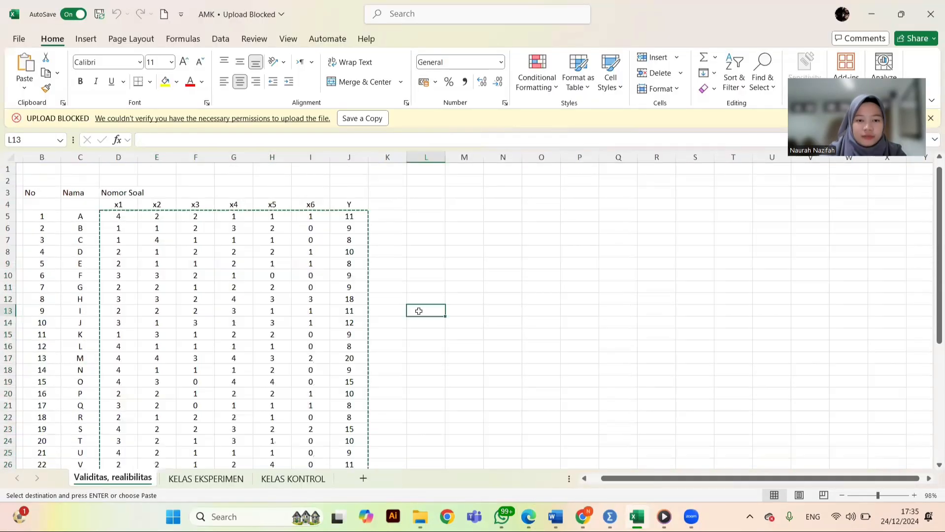
Step: Switch to the SPSS Data Editor and name the first variable Item_1 in Variable View
mouse_move(582, 517)
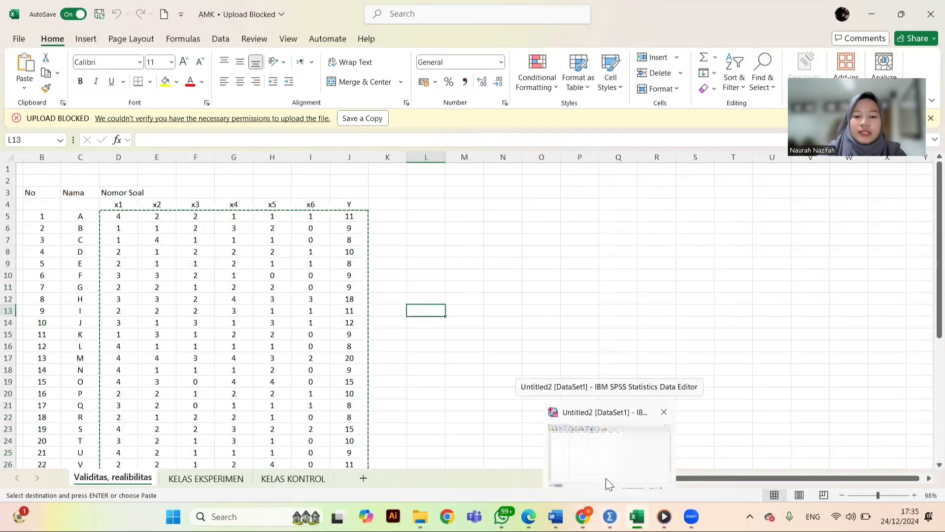
left_click(609, 484)
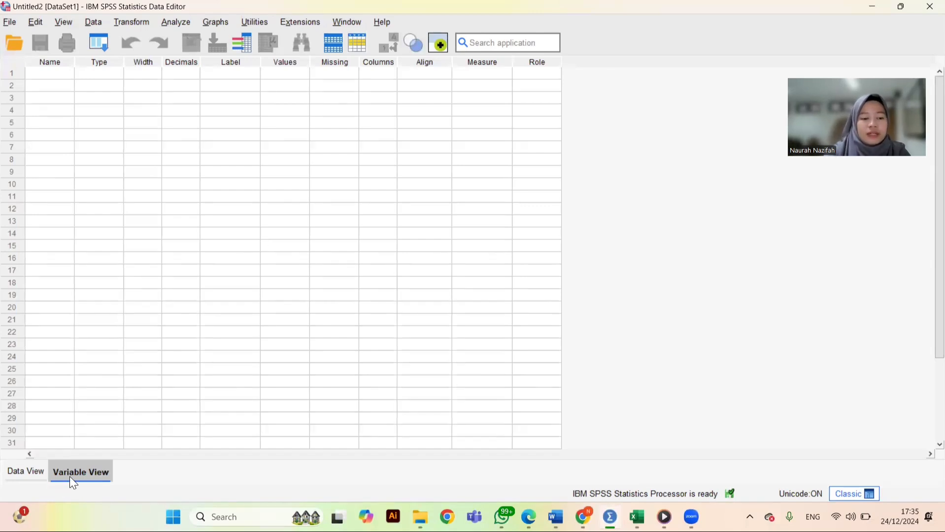
left_click(53, 74)
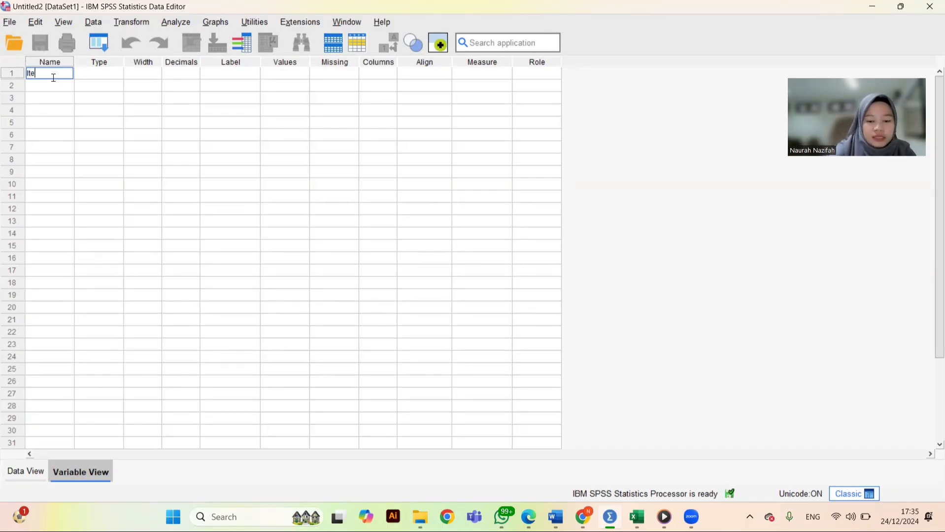
type("Item_1")
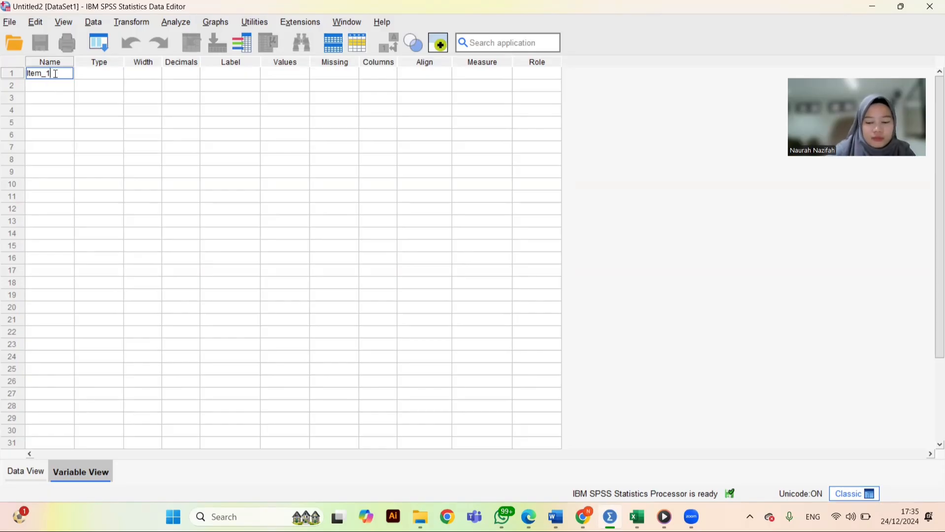
Step: Copy the Item_ prefix from the first variable's name and reuse it to name the second variable Item_2
key("shift+Left")
key("shift+Left")
key("shift+Left")
key("shift+Left")
key("shift+Left")
key("ctrl+c")
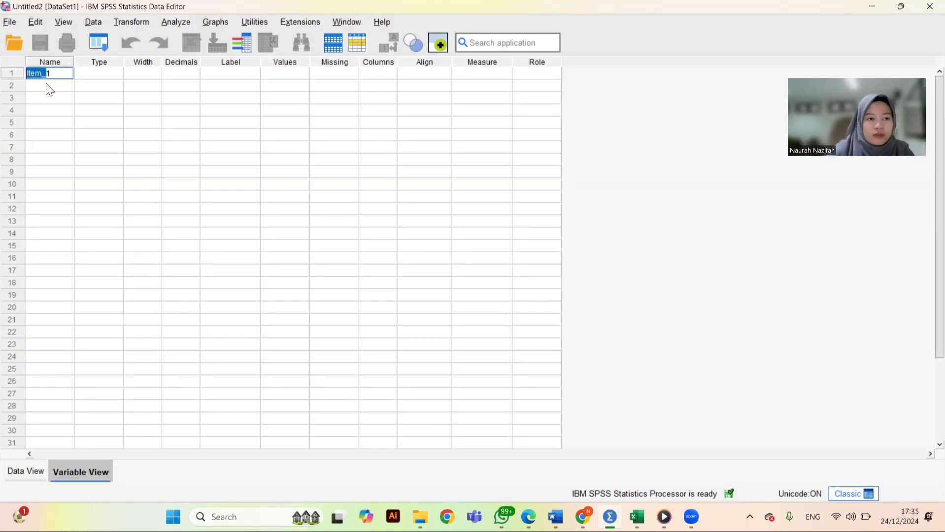
left_click(47, 85)
key("ctrl+v")
type("2")
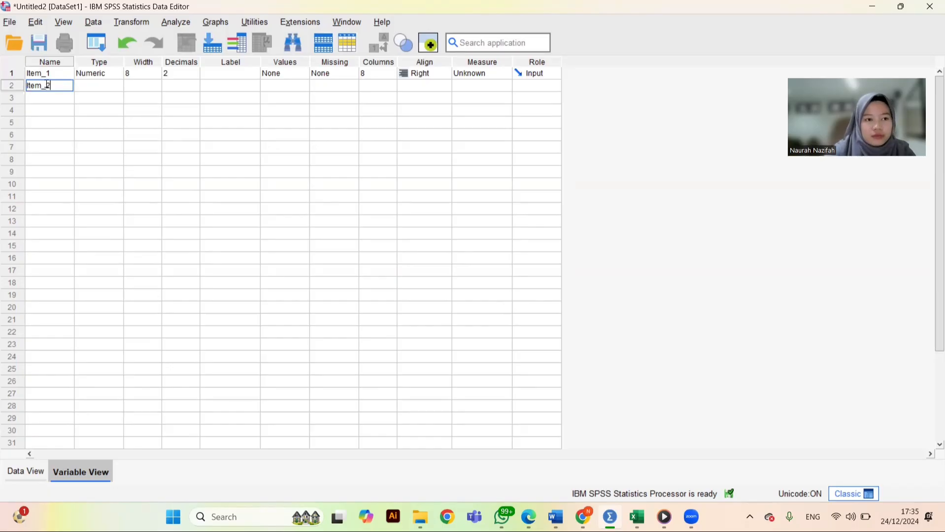
Step: Name the variables in rows 3 to 6 Item_3, Item_4, Item_5 and Item_6, reusing the copied prefix
left_click(43, 97)
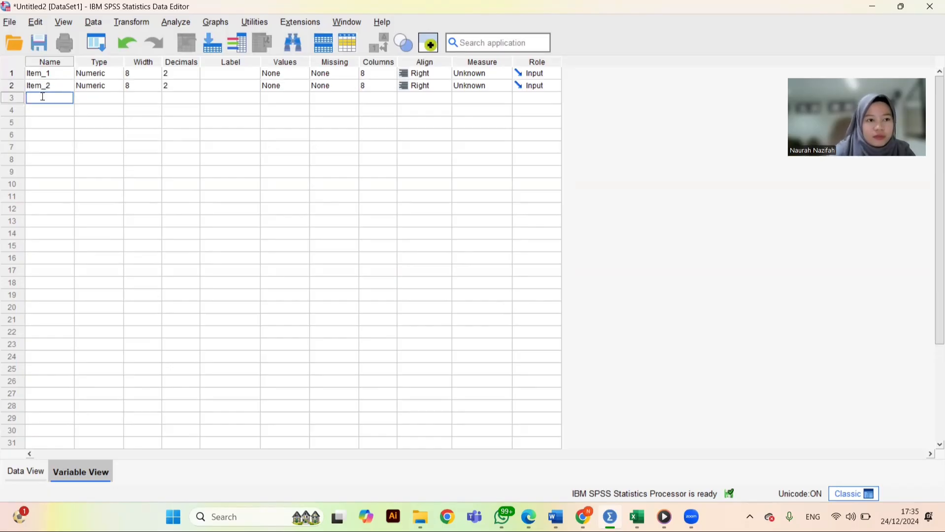
key("ctrl+v")
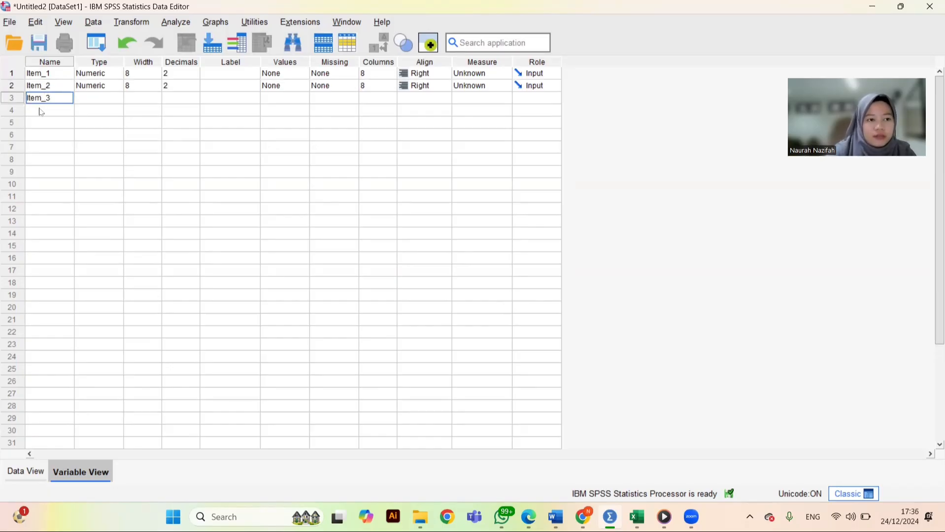
left_click(42, 109)
key("ctrl+v")
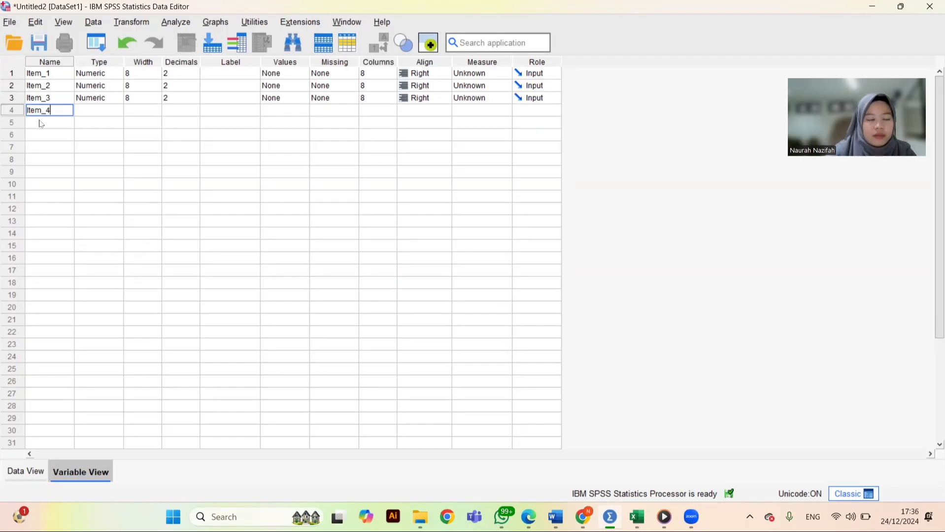
left_click(41, 123)
key("ctrl+v")
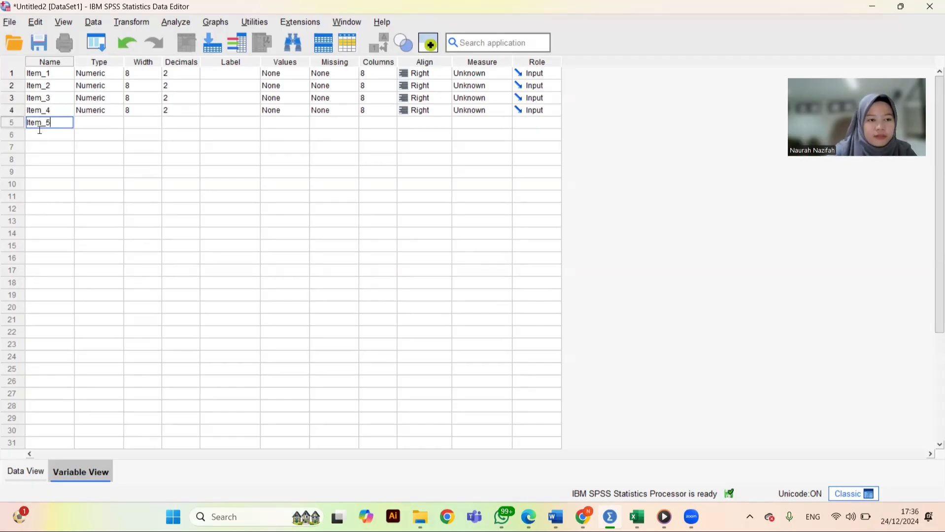
left_click(39, 131)
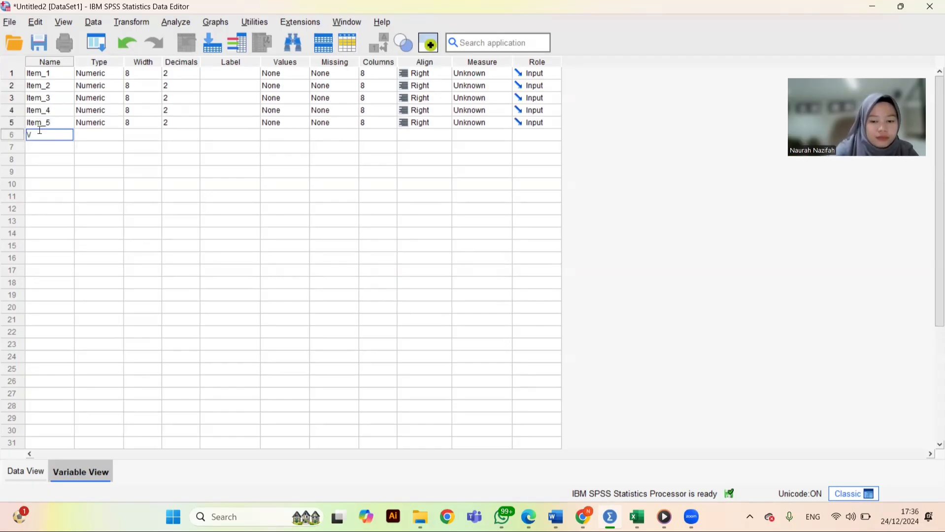
key("ctrl+v")
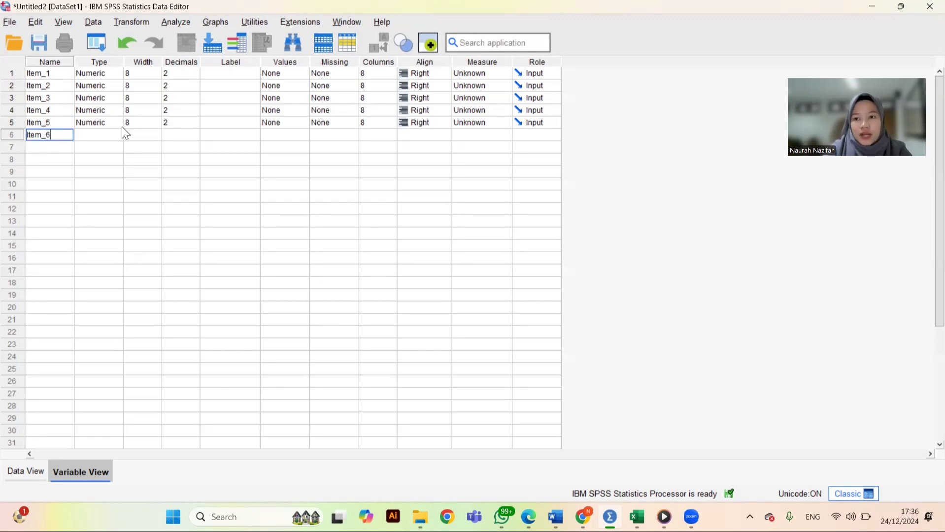
Step: Add a seventh variable named Skor_total below Item_6
left_click(58, 144)
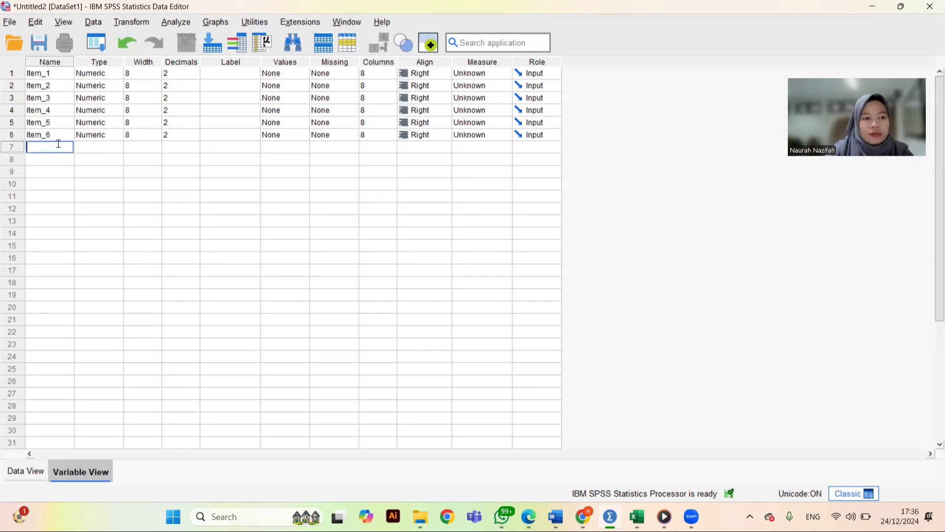
type("Skor_total")
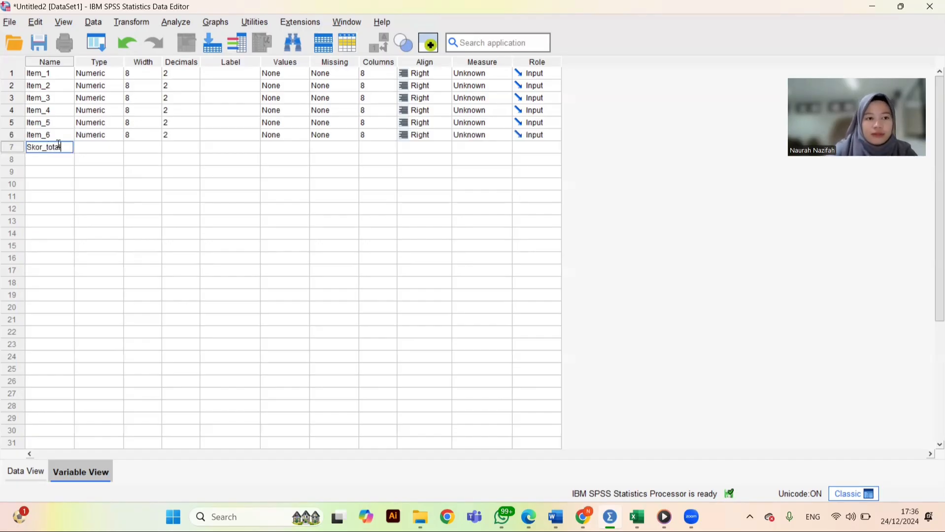
left_click(88, 126)
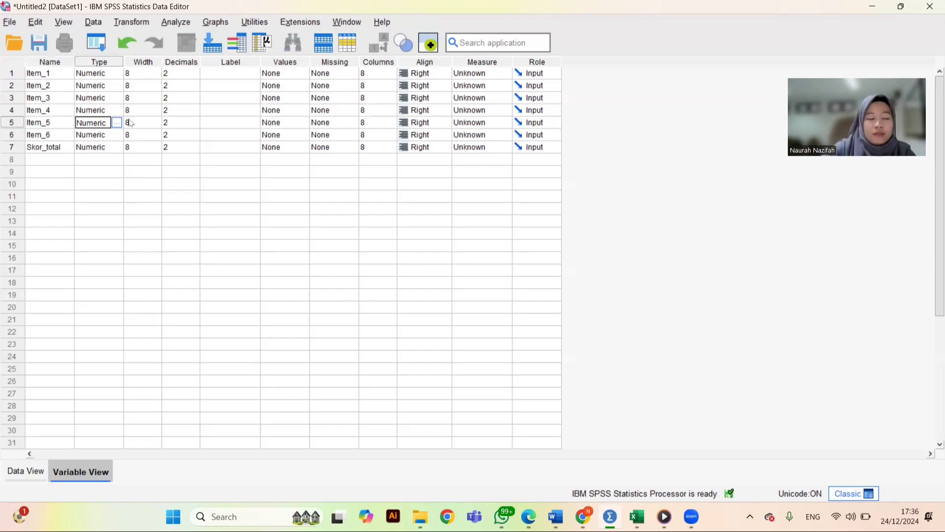
Step: Set the decimals to 0 for all seven variables, Item_1 through Item_6 and Skor_total
left_click(181, 62)
left_click(180, 73)
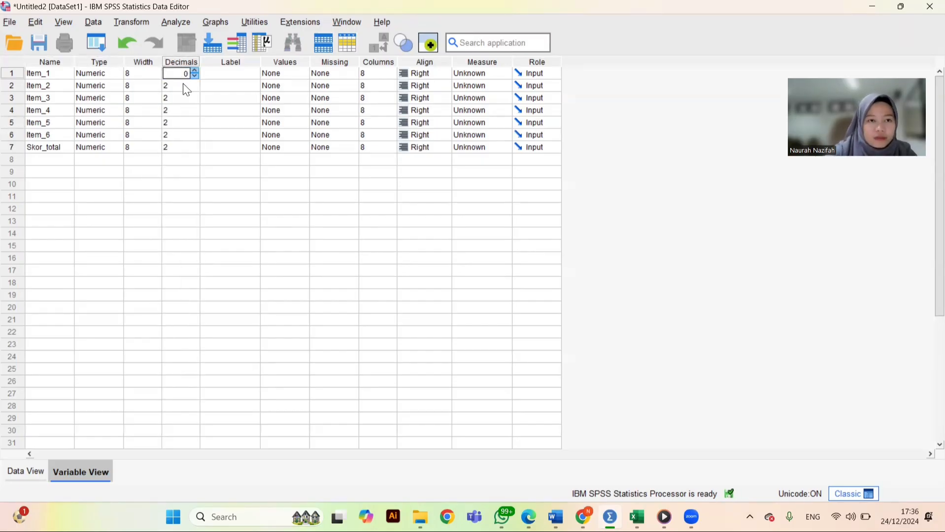
left_click(174, 85)
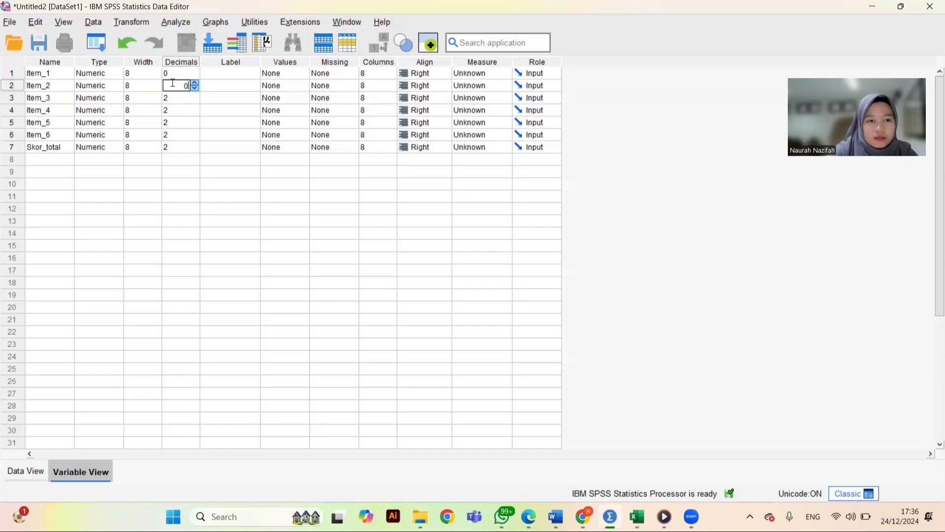
type("0")
left_click(178, 101)
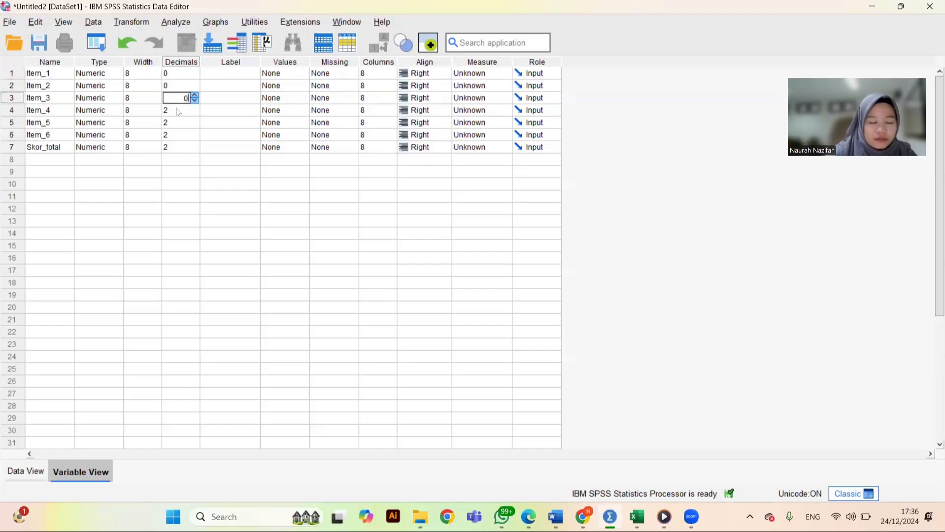
left_click(178, 110)
left_click(186, 122)
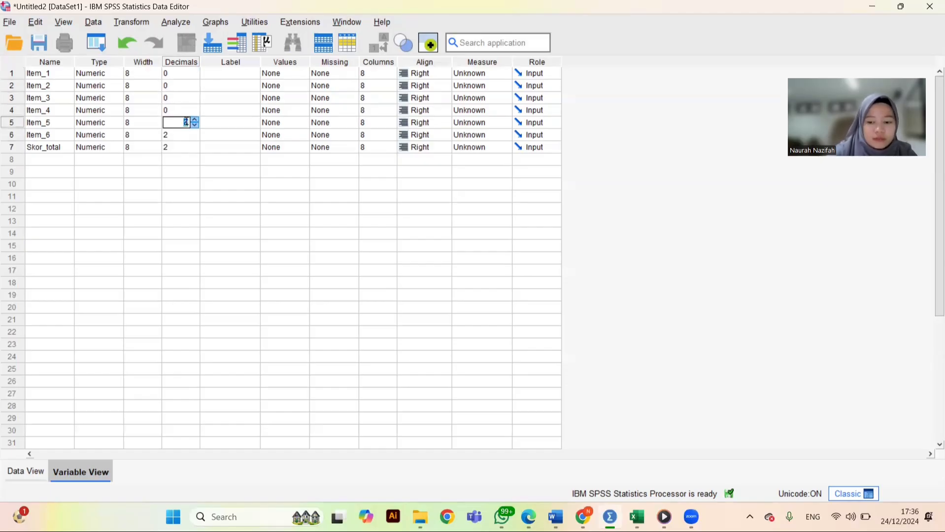
left_click(179, 143)
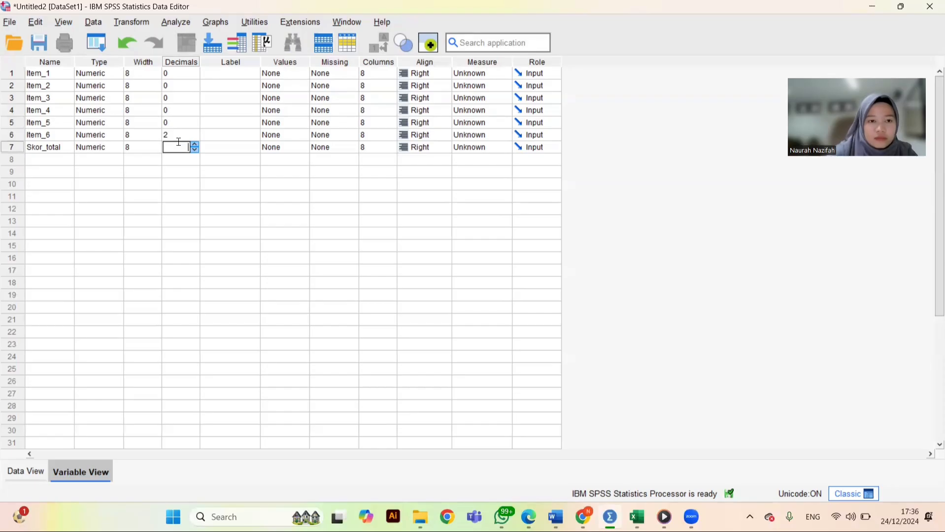
left_click(179, 135)
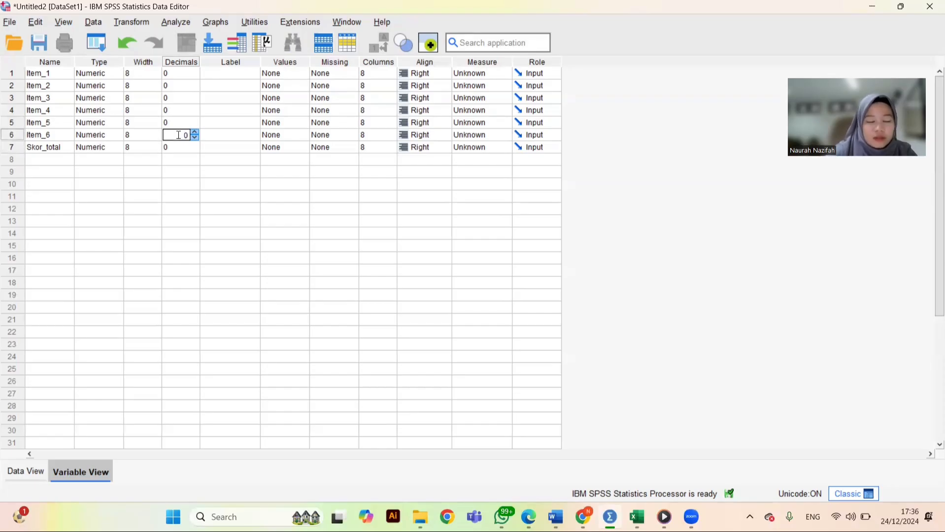
left_click(222, 135)
Step: Set the measurement level of Item_1 through Item_6 and Skor_total to Scale
left_click(478, 73)
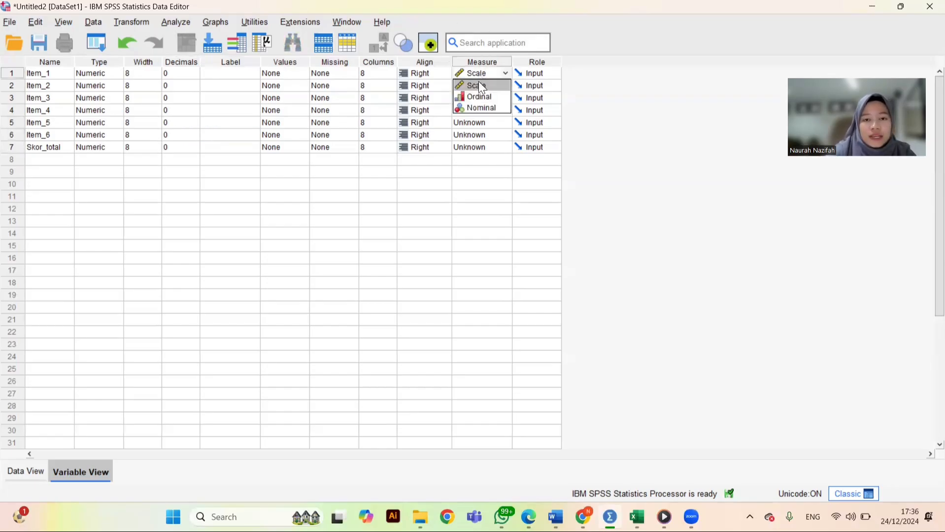
left_click(481, 86)
left_click(480, 84)
left_click(480, 83)
left_click(480, 97)
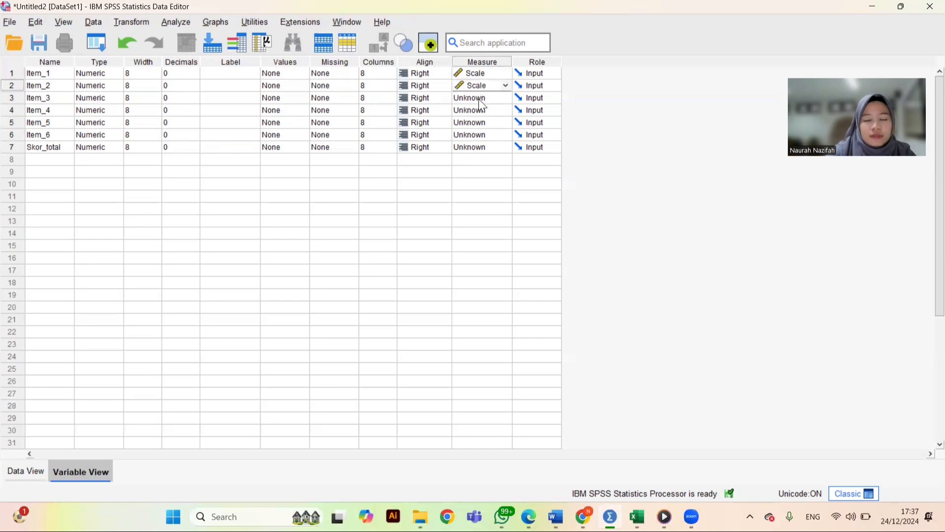
left_click(479, 99)
left_click(478, 110)
left_click(479, 111)
left_click(478, 111)
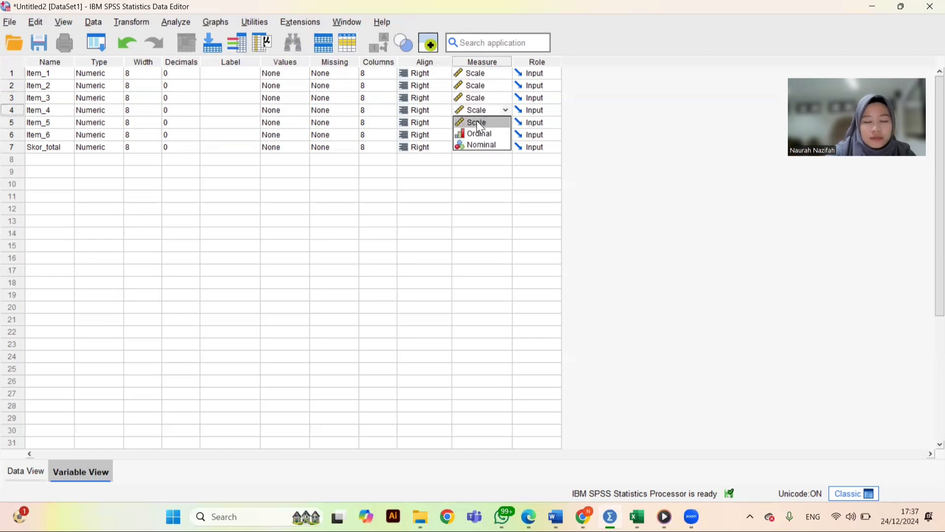
left_click(480, 124)
left_click(476, 123)
left_click(481, 134)
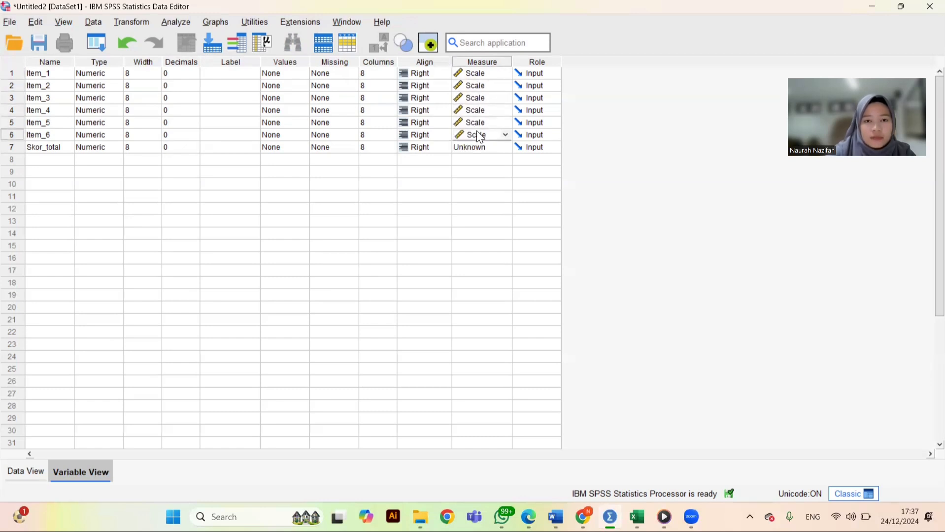
left_click(477, 131)
left_click(474, 146)
left_click(474, 146)
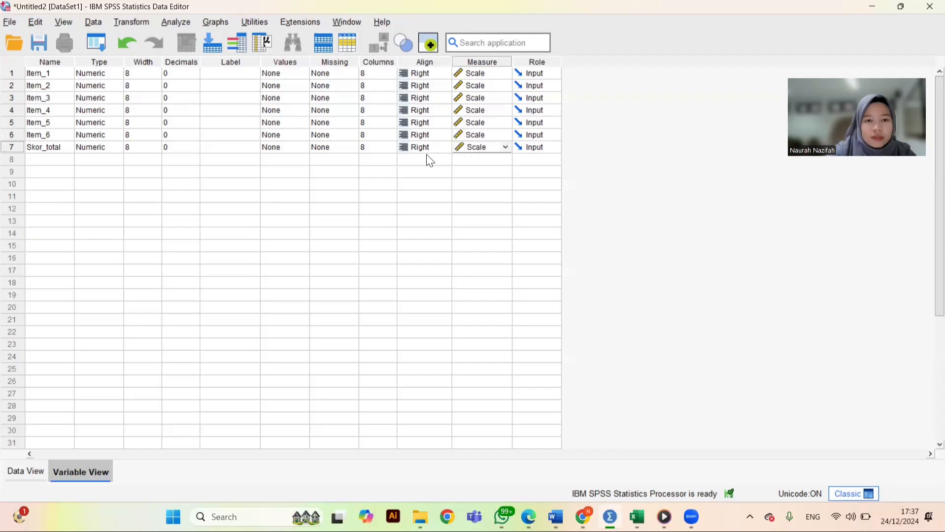
Step: Show the data grid, switch to the AMK workbook in Excel and copy the x1 to x6 and Y scores in D5:J38
left_click(26, 472)
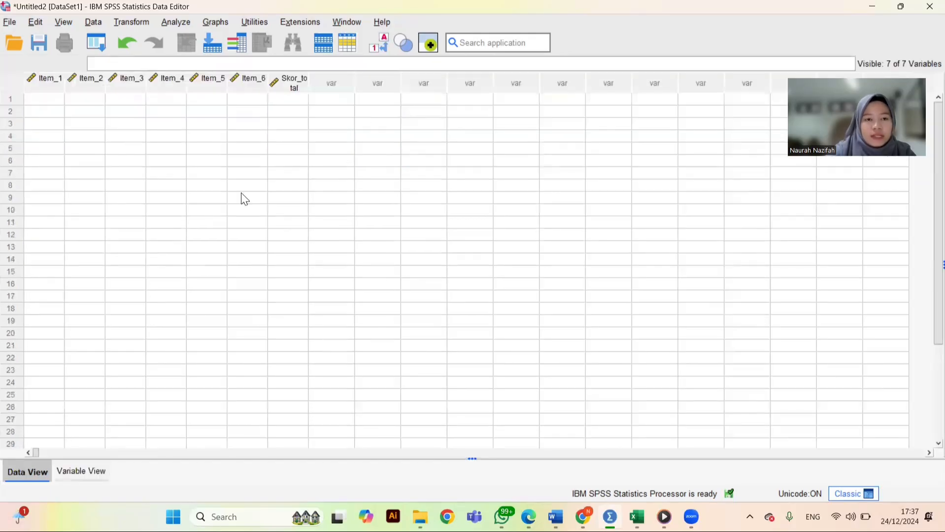
mouse_move(636, 517)
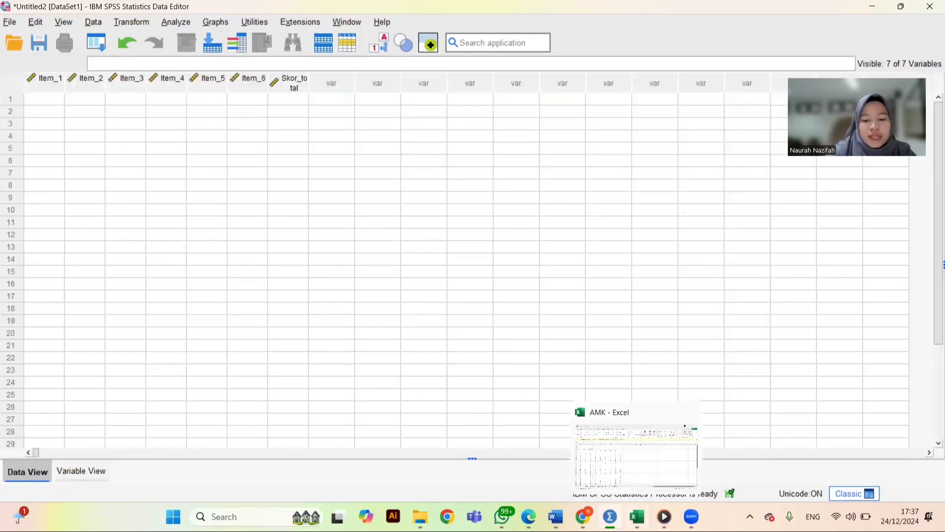
left_click(629, 475)
left_click(117, 219)
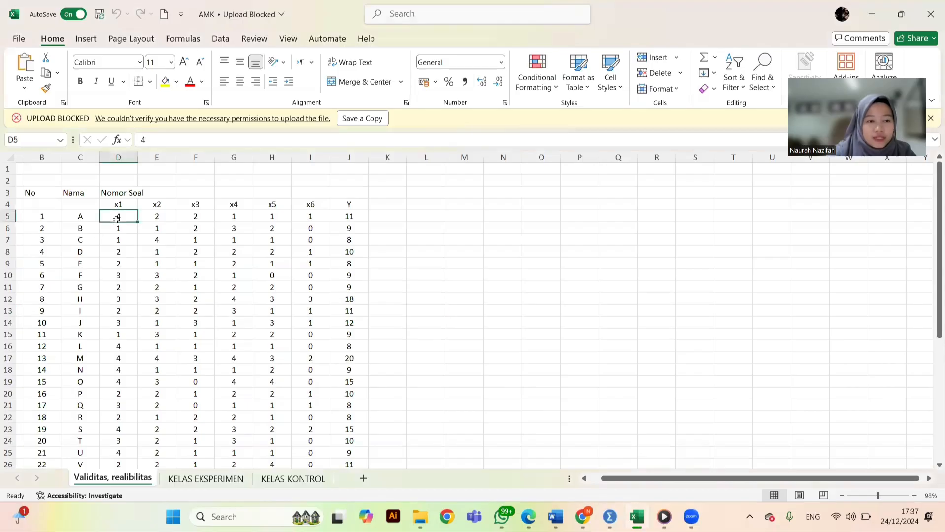
key("shift+Right")
key("shift+Right")
key("shift+Right")
key("shift+Right")
key("shift+Right")
key("shift+Right")
key("shift+Down")
key("shift+Down")
key("shift+Down")
key("shift+Down")
key("shift+Down")
key("shift+Down")
key("shift+Down")
key("shift+Down")
key("shift+Down")
key("shift+Down")
key("shift+Down")
key("shift+Down")
key("shift+Down")
key("shift+Down")
key("shift+Down")
key("shift+Down")
key("shift+Down")
key("shift+Down")
key("shift+Down")
key("shift+Down")
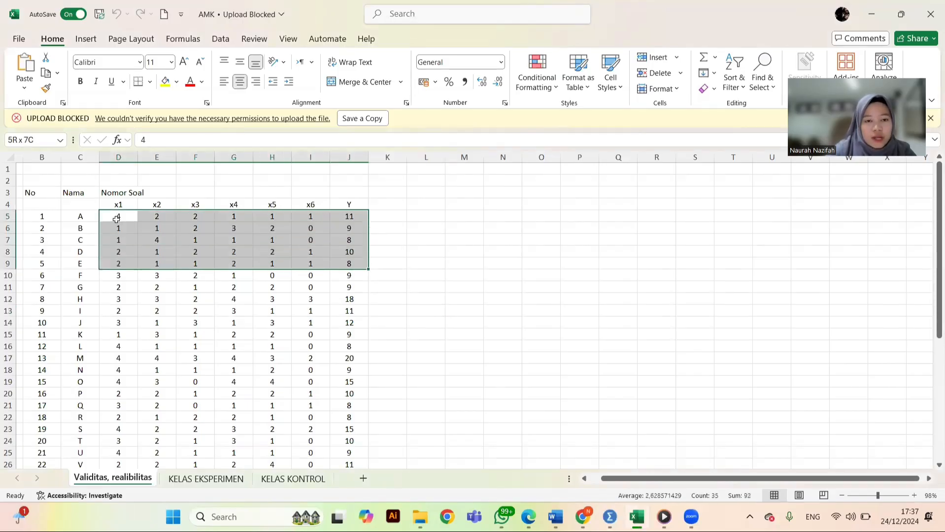
key("shift+Down")
key("shift+Down")
key("shift+Down")
key("shift+Down")
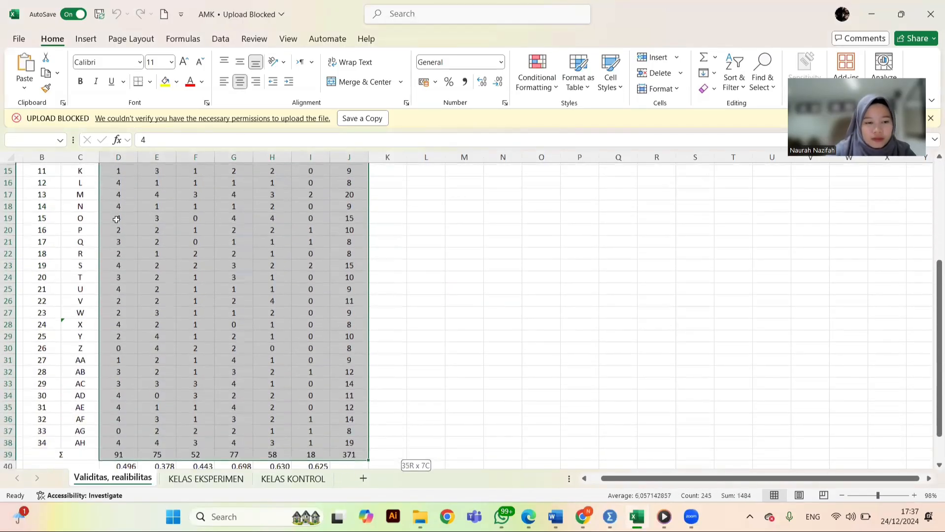
key("ctrl+c")
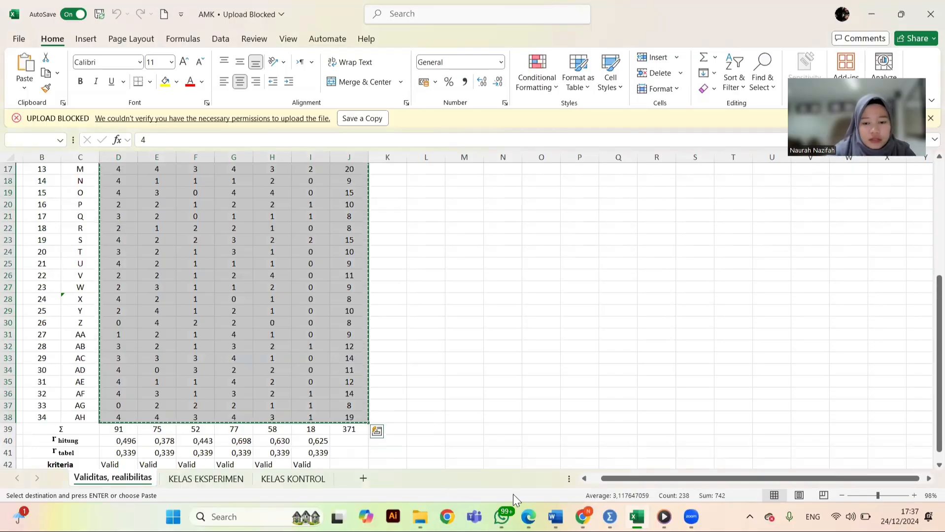
Step: Switch back to the SPSS data editor and paste the copied scores starting at row 1 of Item_1
left_click(602, 506)
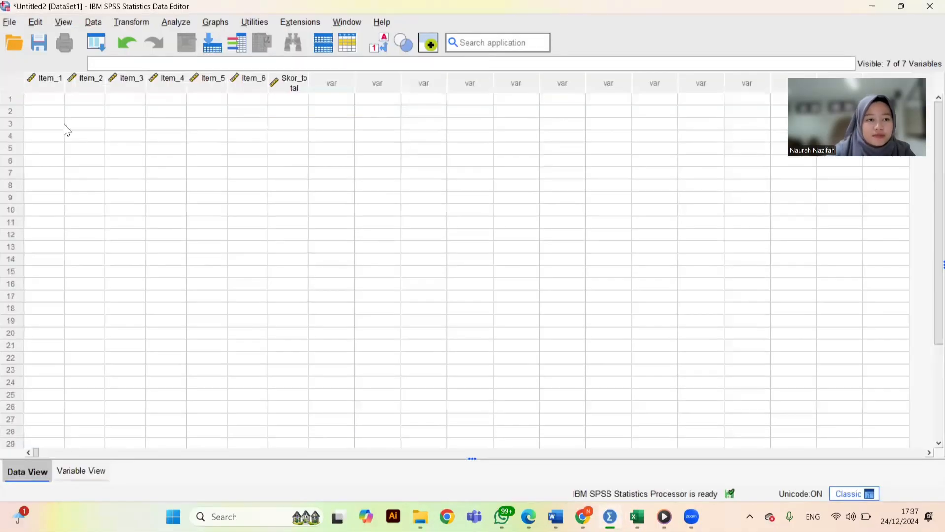
left_click(48, 100)
key("ctrl+v")
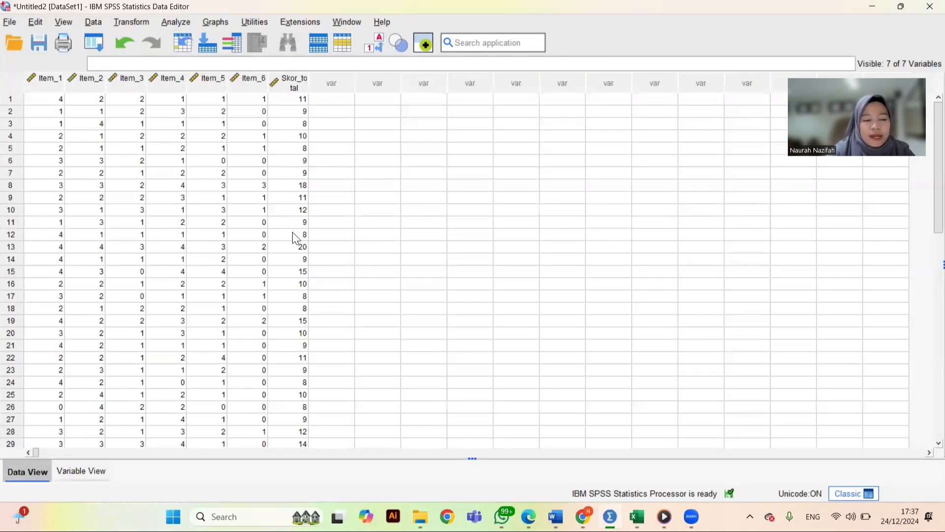
scroll(292, 232, "down", 10)
scroll(292, 232, "up", 10)
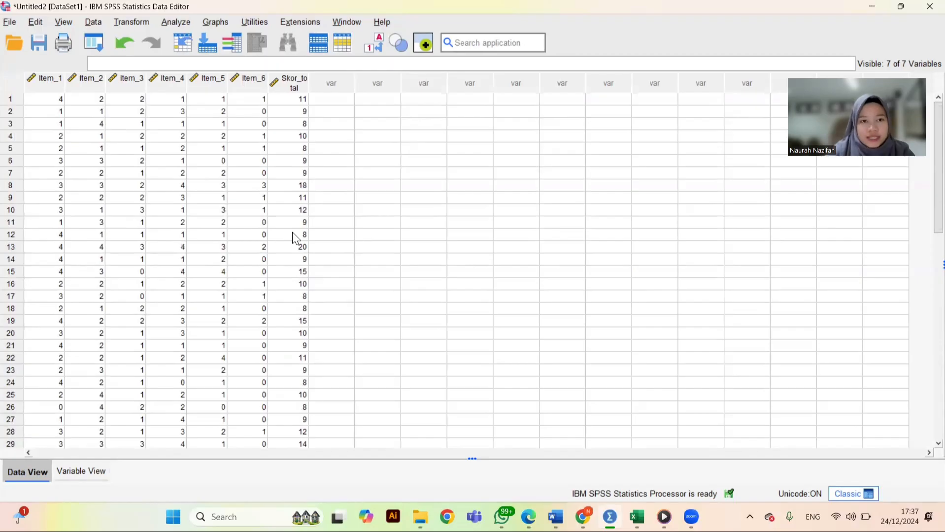
Step: Run a bivariate Pearson correlation with two-tailed significance on Item_1 through Item_6 and Skor_total
left_click(176, 23)
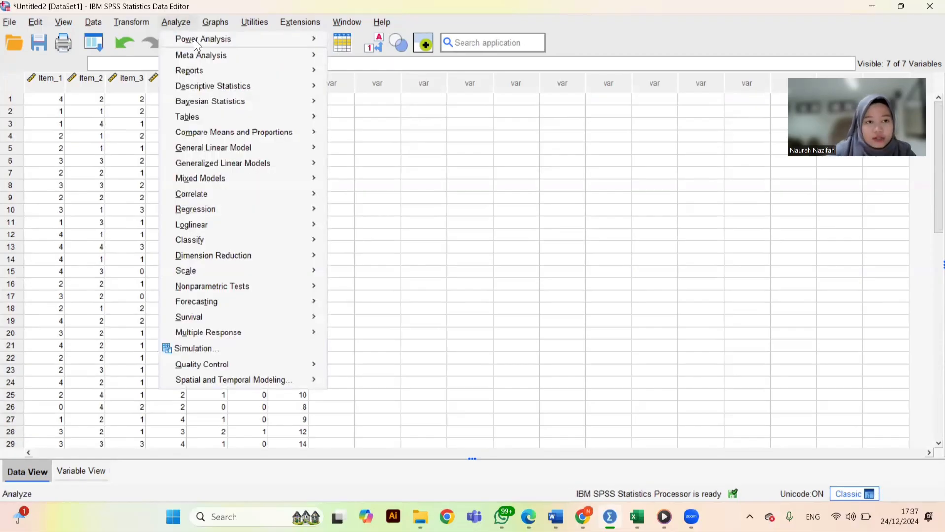
mouse_move(222, 195)
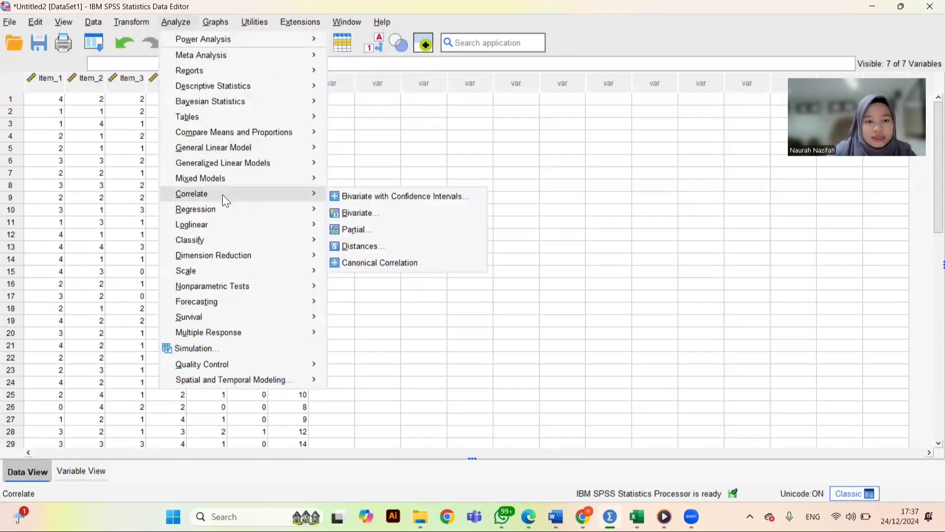
left_click(343, 214)
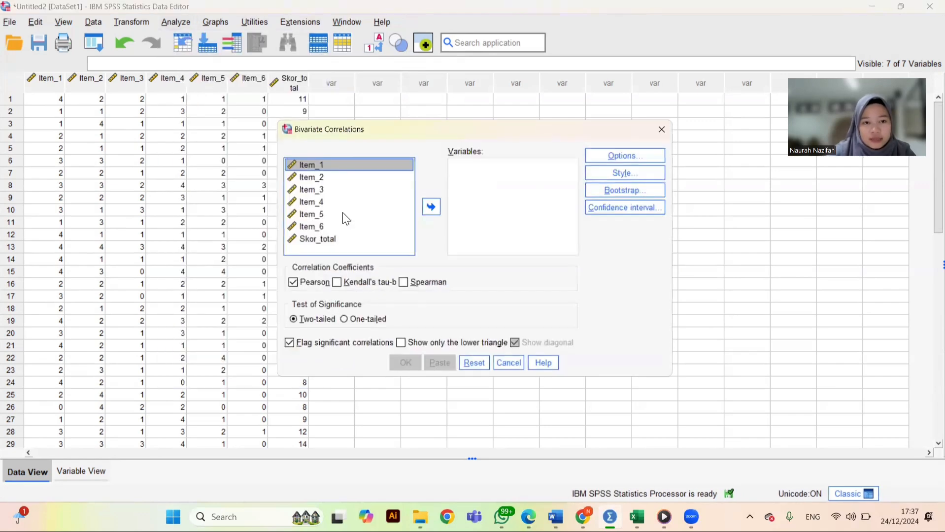
left_click(339, 166)
left_click_drag(337, 162, 339, 239)
left_click(431, 206)
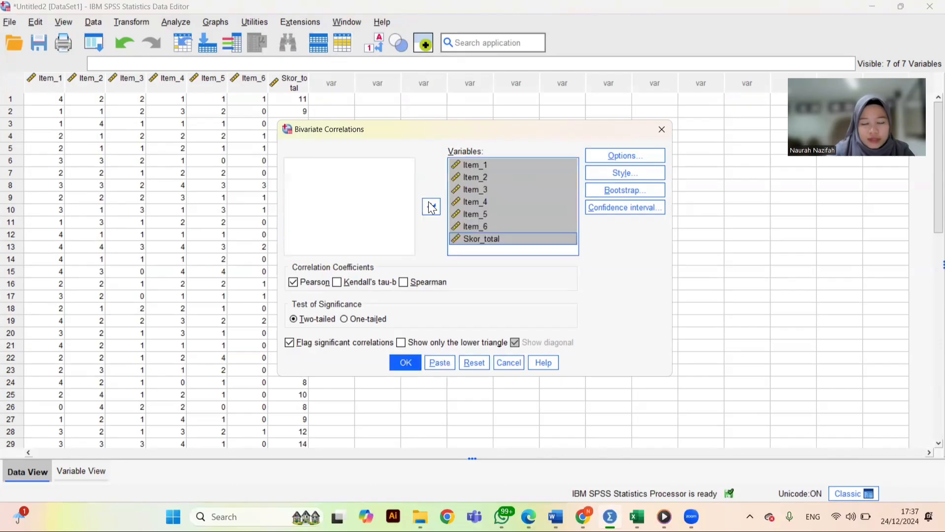
left_click(408, 364)
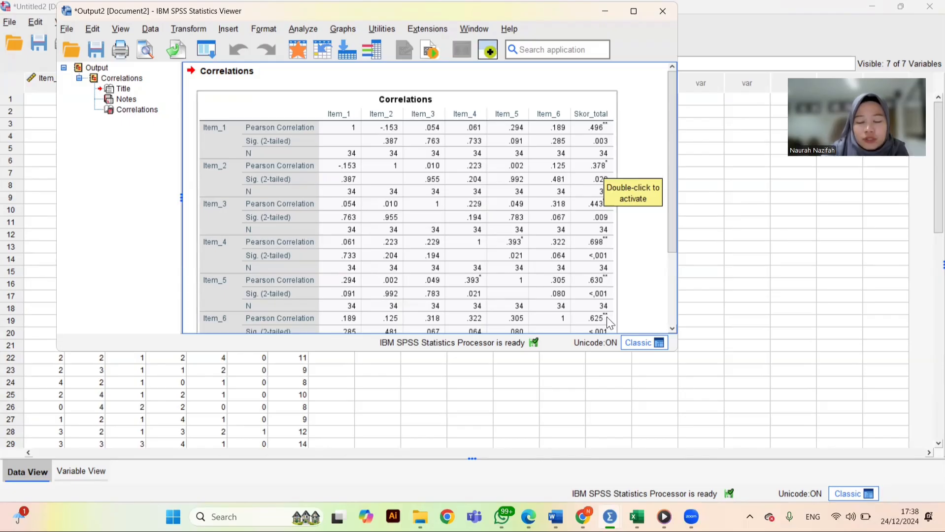
Step: Switch to the thesis PDF in Edge and examine the Validitas Instrumen Test table for comparison with the correlation output
mouse_move(529, 515)
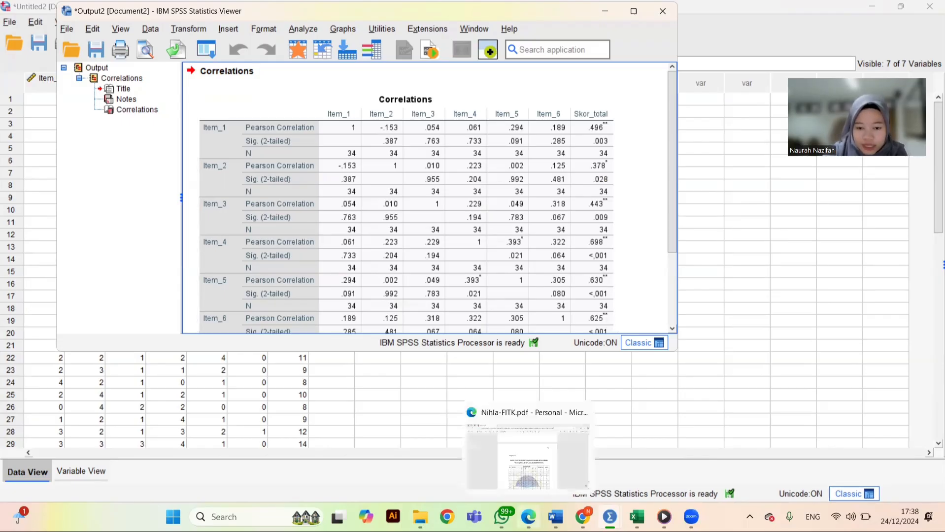
left_click(510, 409)
scroll(491, 250, "up", 20)
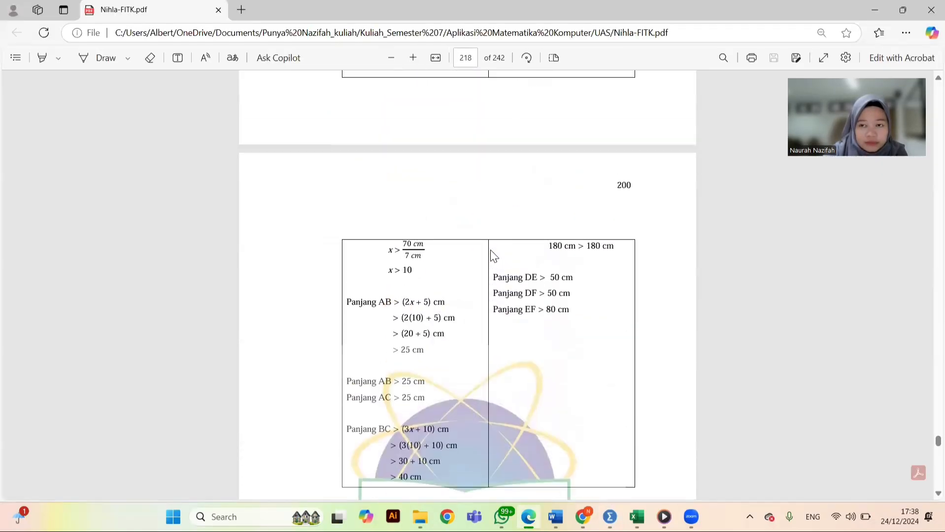
scroll(490, 251, "up", 20)
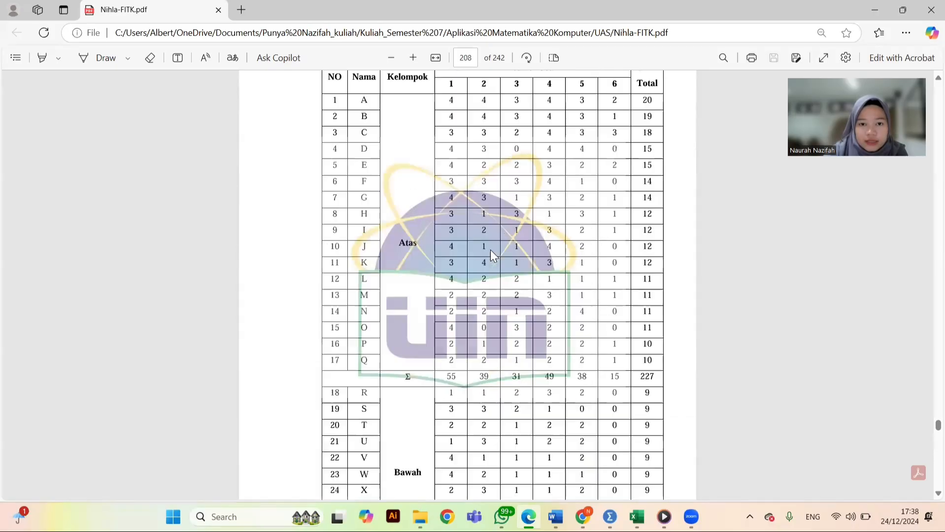
scroll(491, 249, "up", 20)
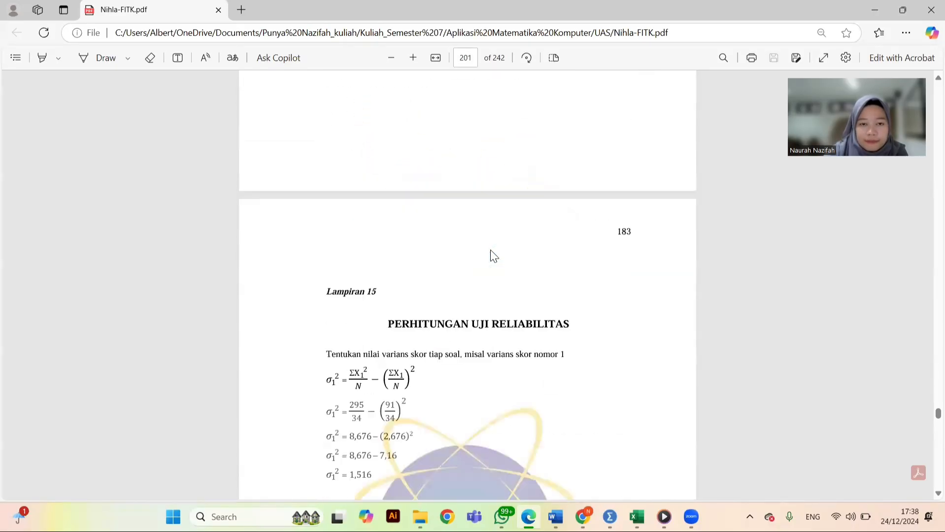
scroll(490, 250, "down", 10)
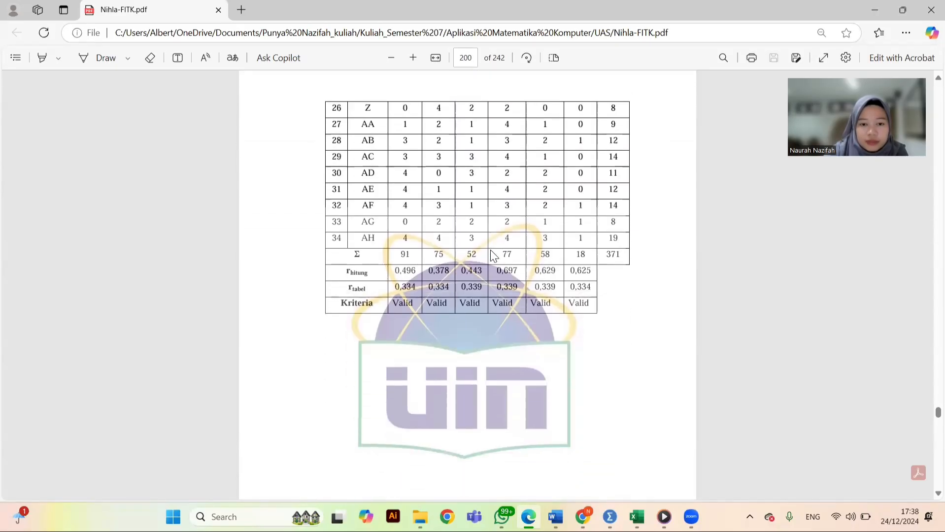
scroll(521, 305, "up", 10)
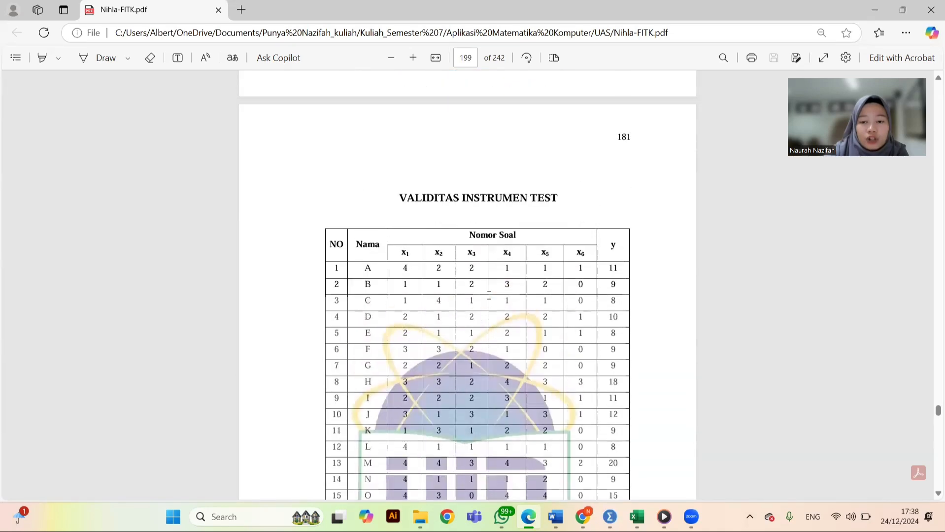
mouse_move(637, 517)
mouse_move(657, 467)
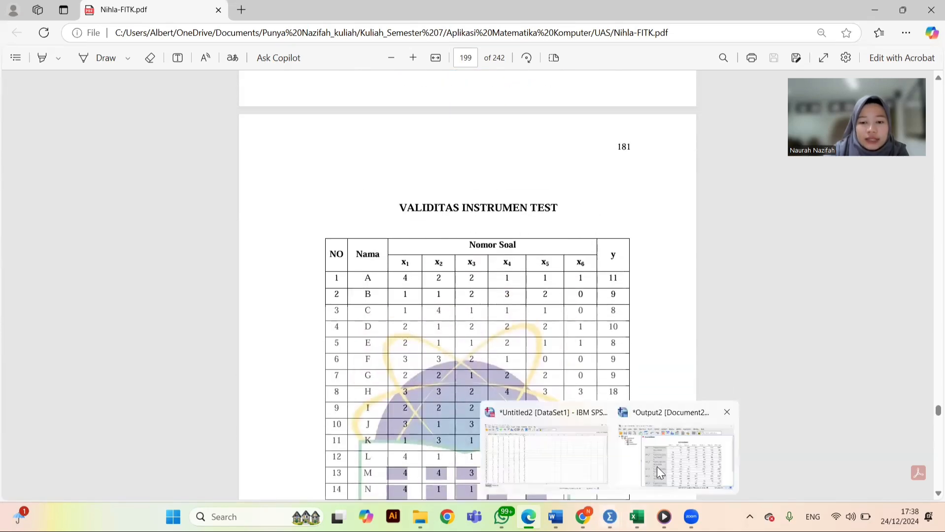
Step: Review the scores in the SPSS data editor and examine the r hitung, r tabel and Kriteria rows of the thesis PDF's validity table
left_click(546, 456)
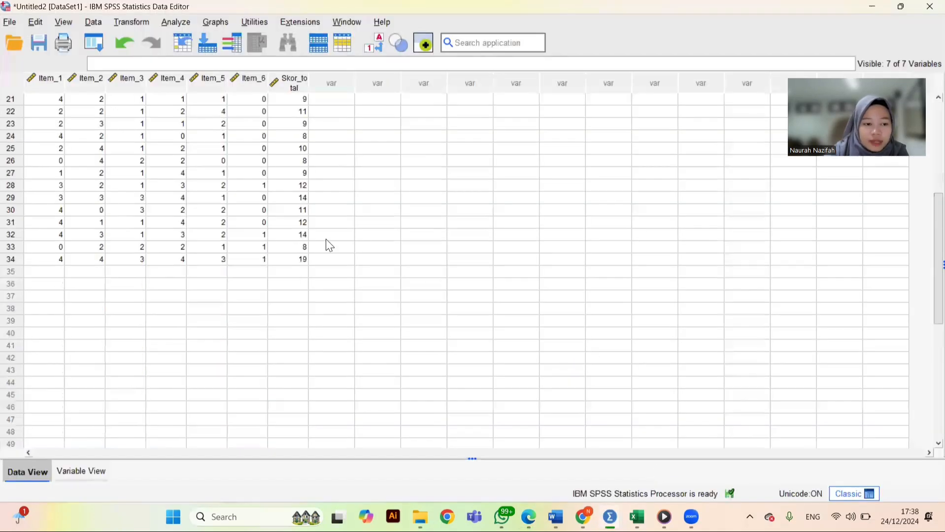
scroll(326, 240, "up", 3)
mouse_move(637, 517)
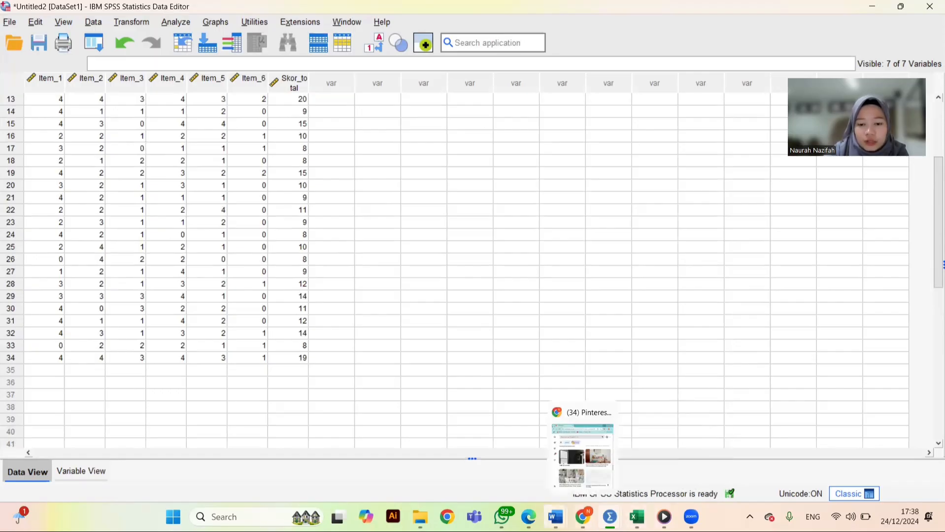
left_click(522, 458)
scroll(485, 338, "down", 6)
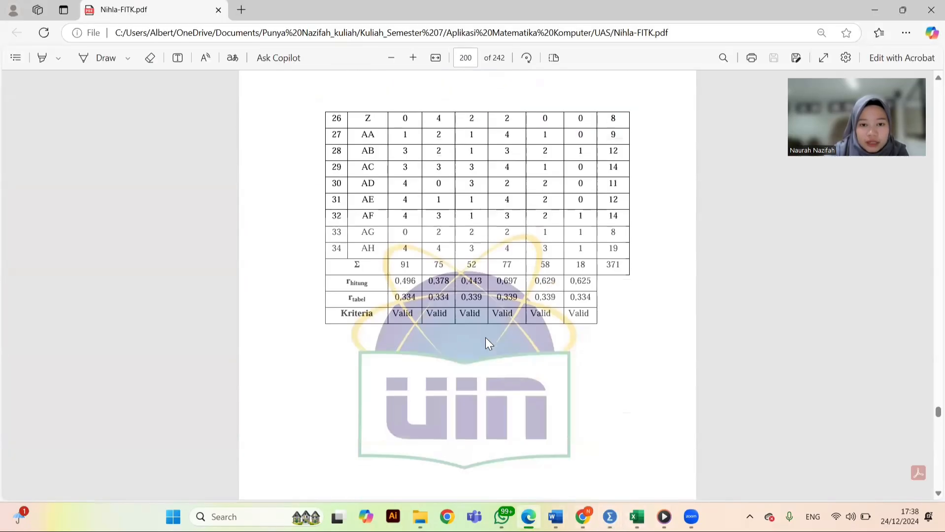
mouse_move(637, 517)
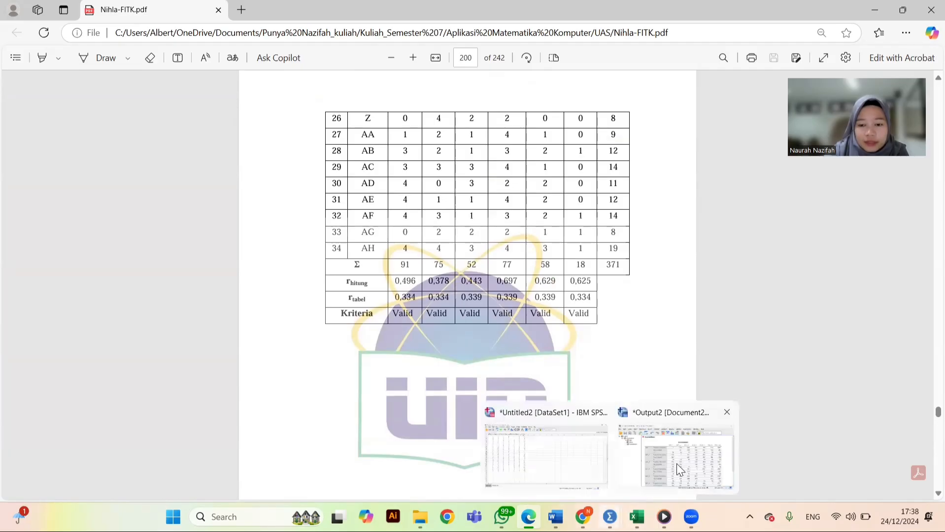
Step: Compare each item's Pearson correlation with Skor_total in the SPSS output against the r hitung values in the thesis PDF
left_click(677, 464)
scroll(606, 183, "down", 1)
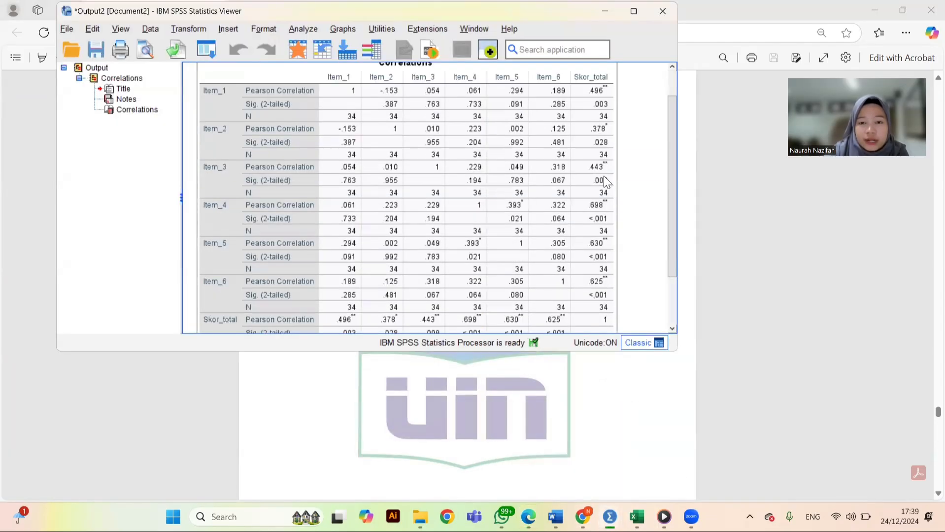
scroll(605, 178, "up", 1)
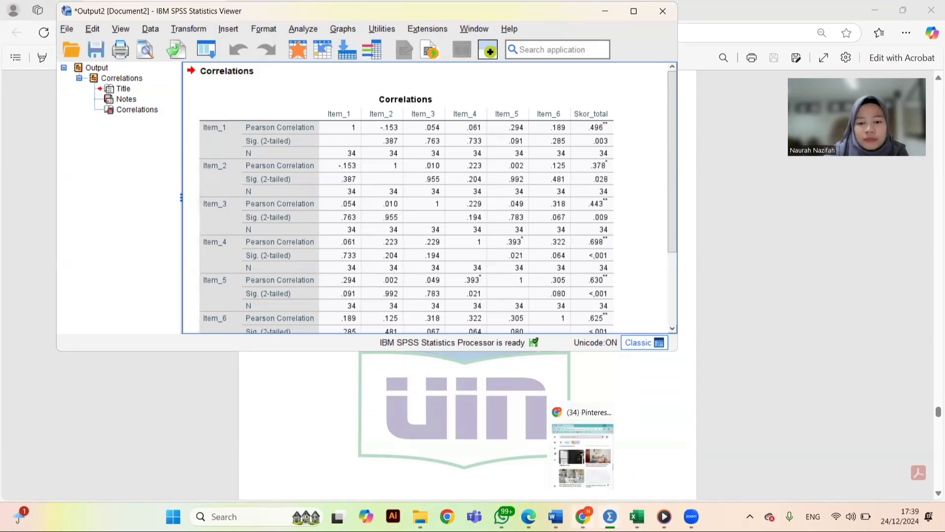
mouse_move(555, 517)
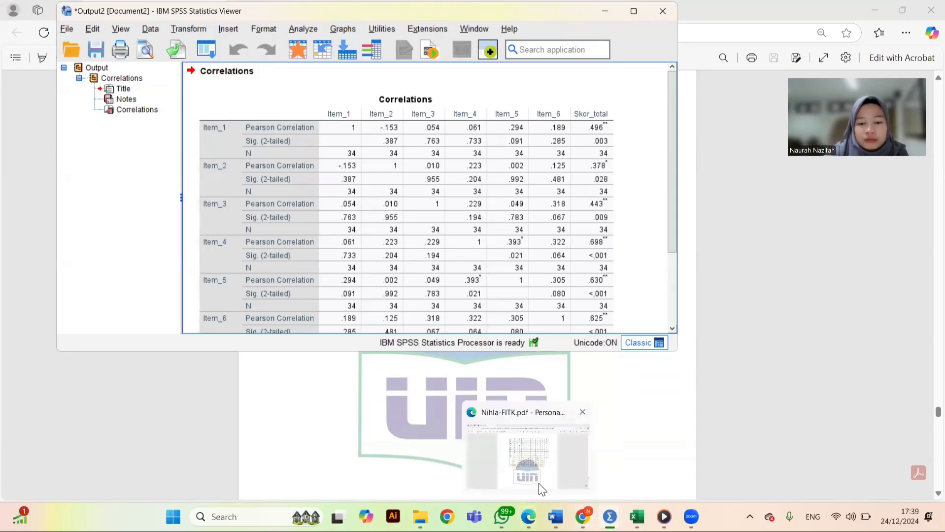
left_click(538, 484)
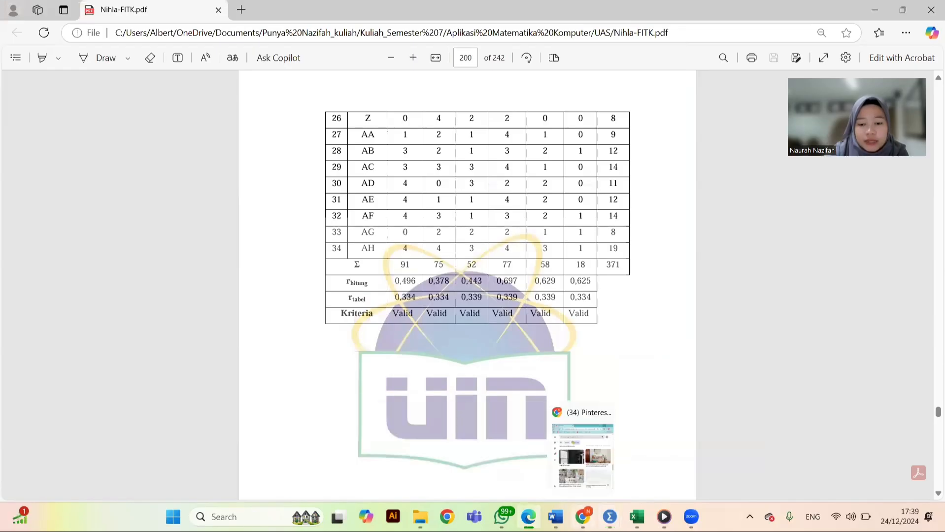
mouse_move(610, 517)
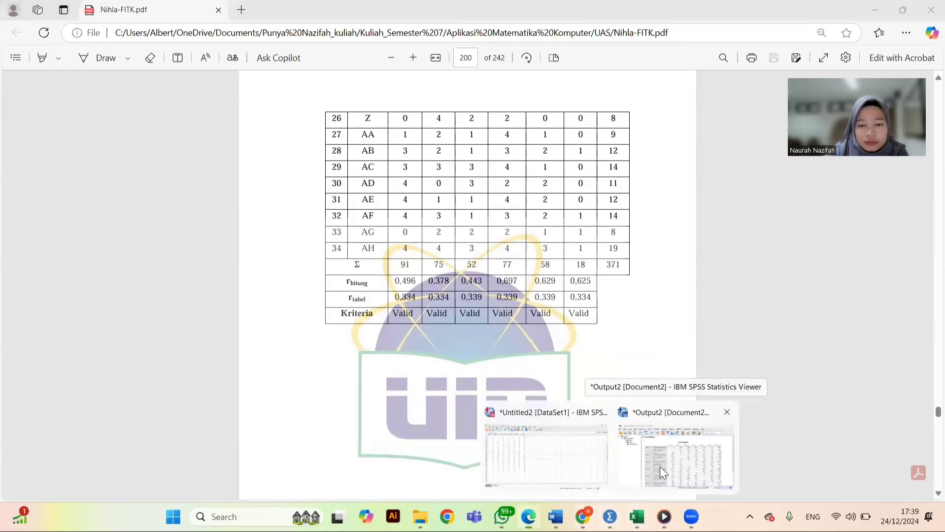
left_click(660, 467)
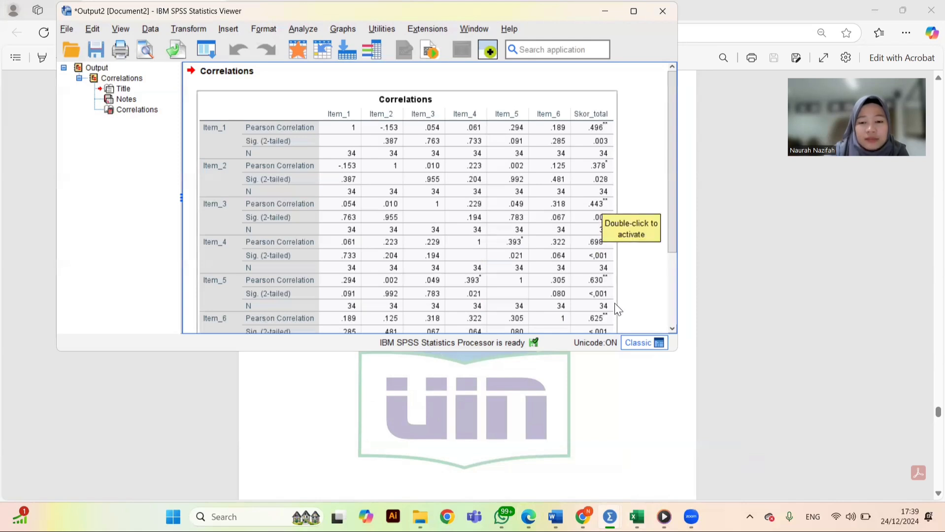
scroll(593, 308, "down", 3)
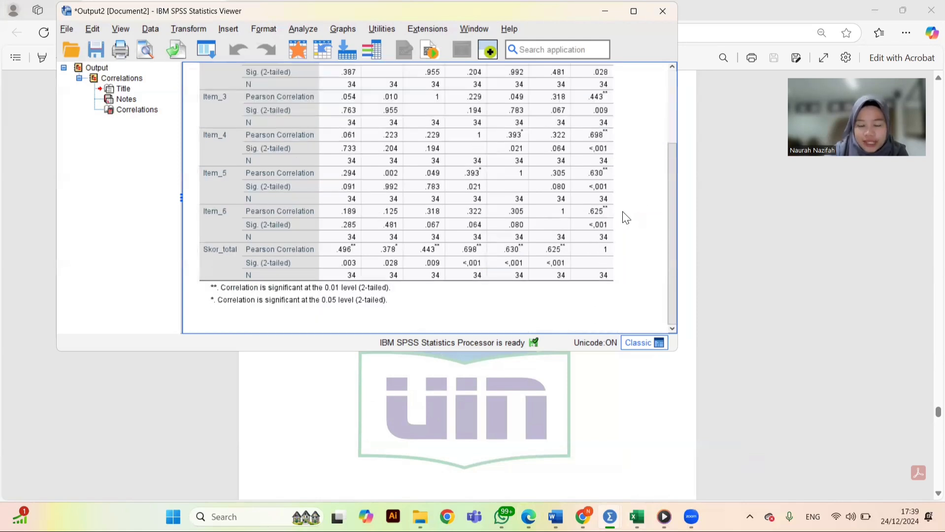
left_click(607, 6)
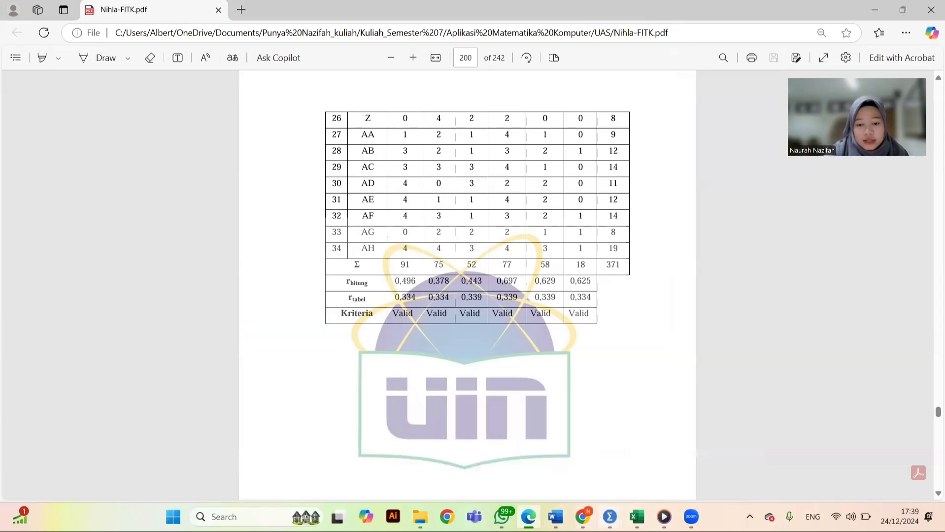
Step: Return to the SPSS data editor and run a reliability analysis with the Alpha model on Item_1 through Item_6 and Skor_total
mouse_move(610, 517)
left_click(660, 445)
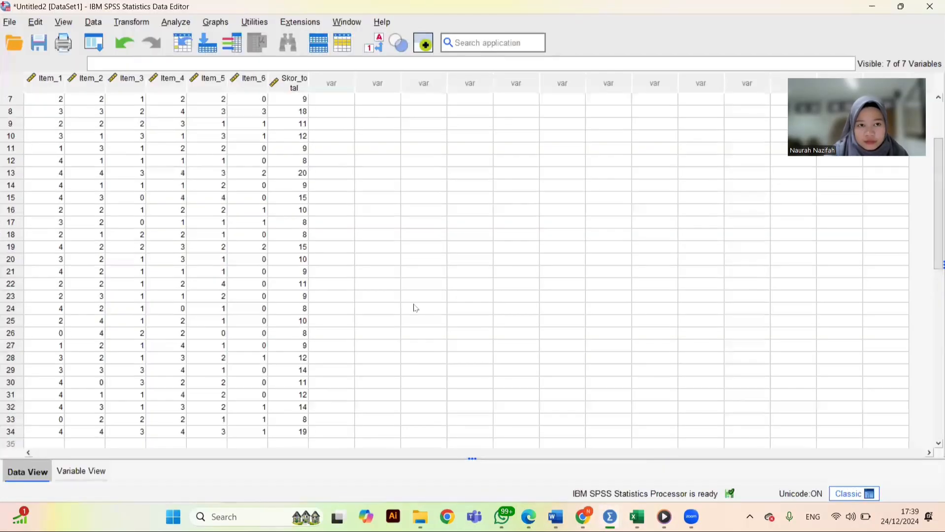
left_click(174, 22)
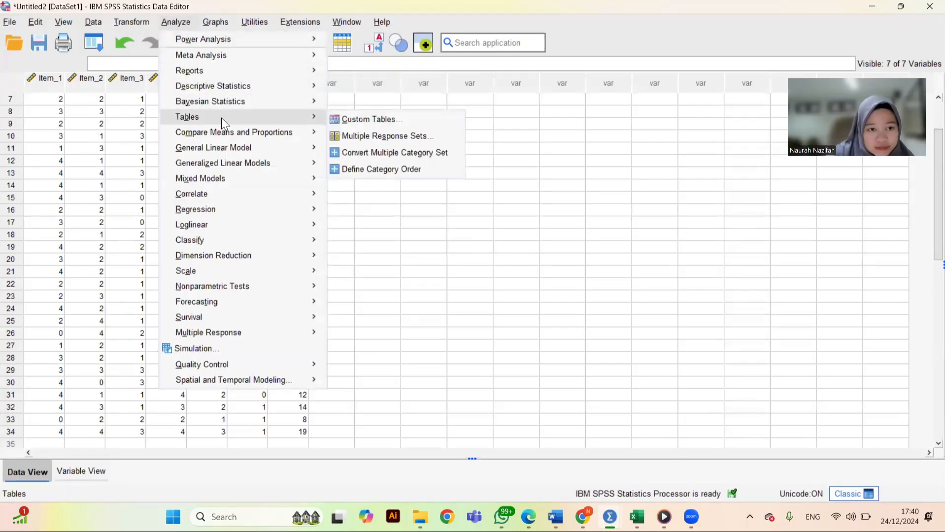
mouse_move(227, 85)
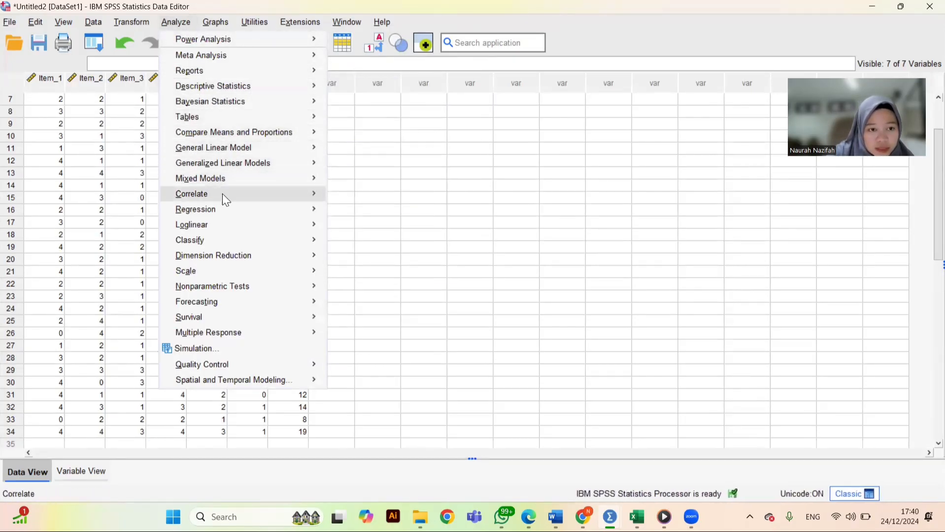
mouse_move(221, 185)
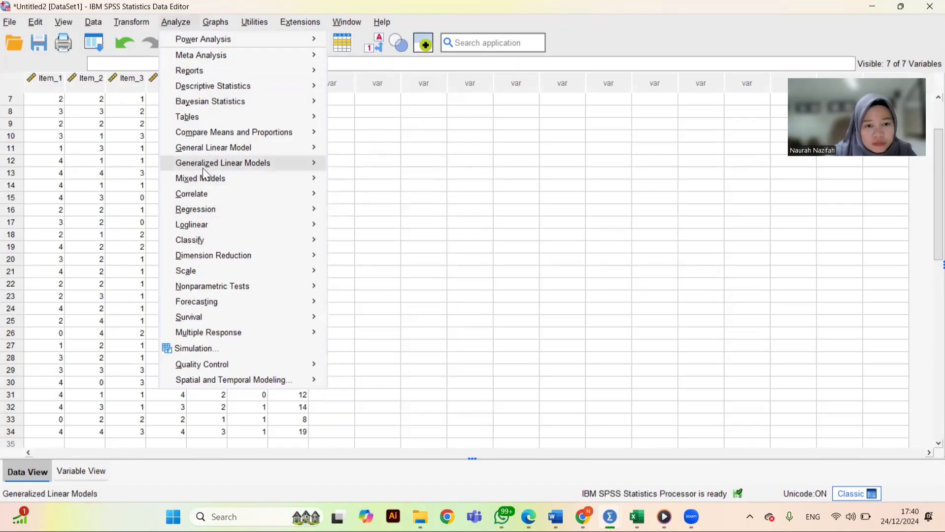
mouse_move(198, 146)
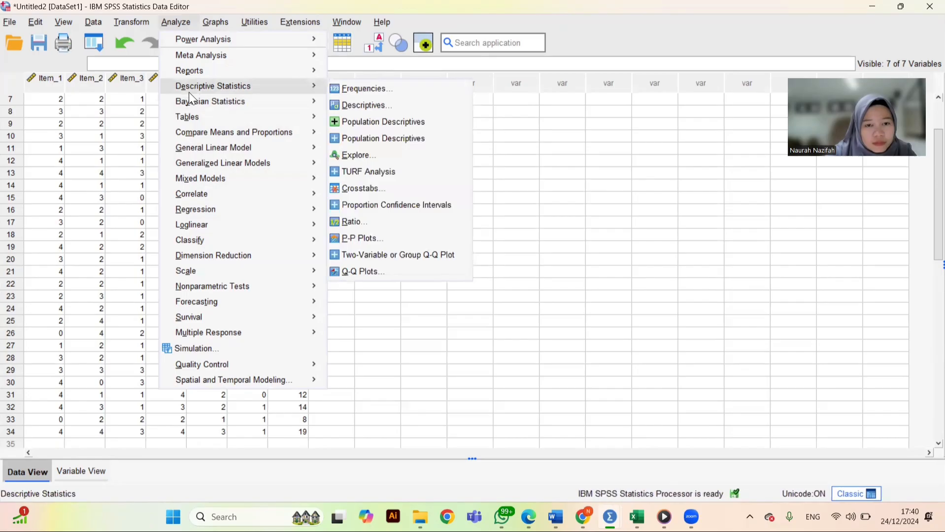
mouse_move(190, 56)
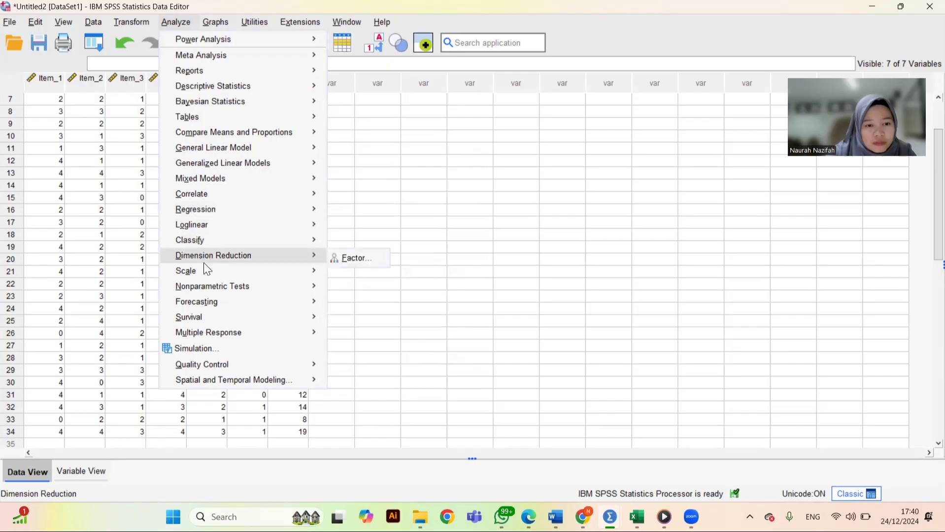
mouse_move(204, 268)
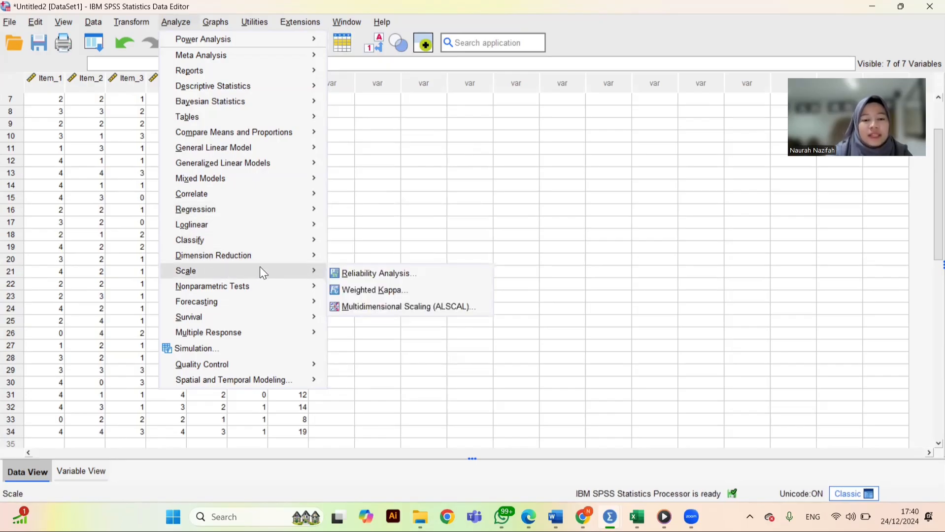
left_click(341, 272)
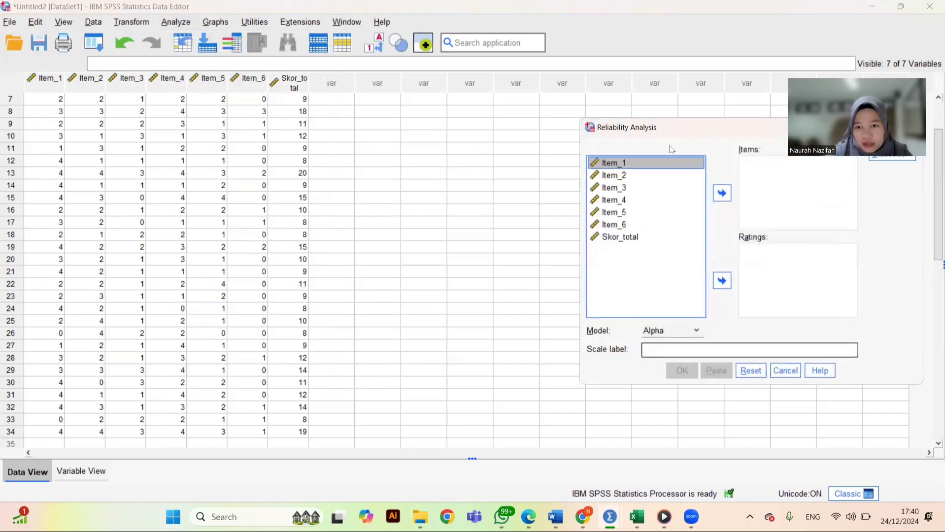
left_click_drag(679, 131, 544, 133)
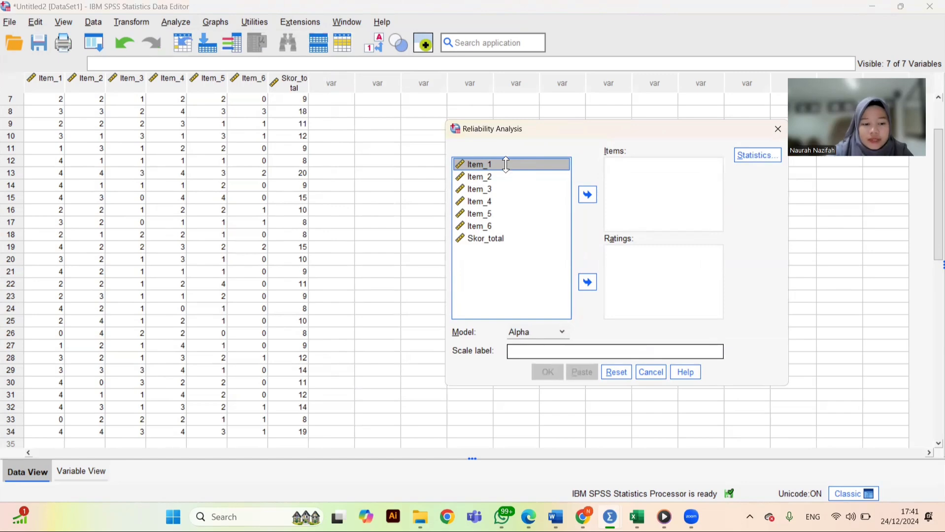
key("shift+Down")
key("shift+Down")
key("shift+Down")
key("shift+Down")
key("shift+Down")
key("shift+Down")
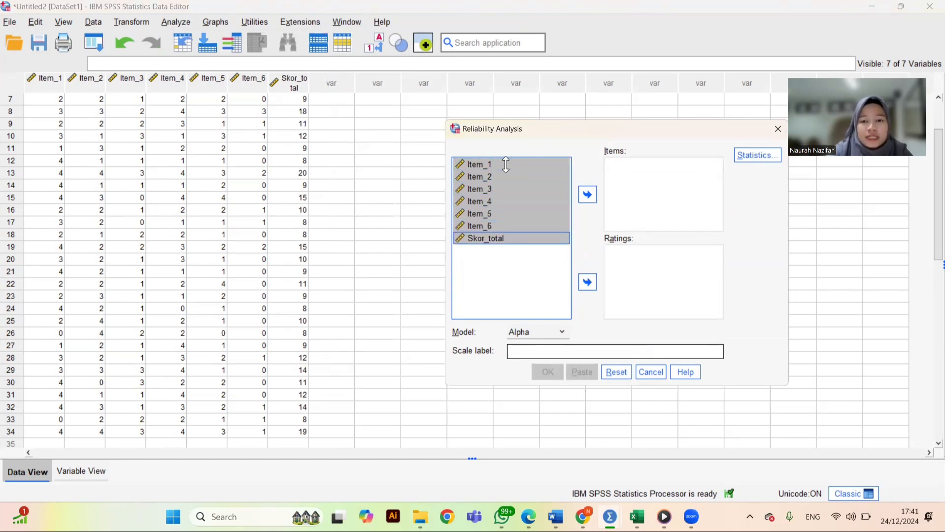
left_click(587, 194)
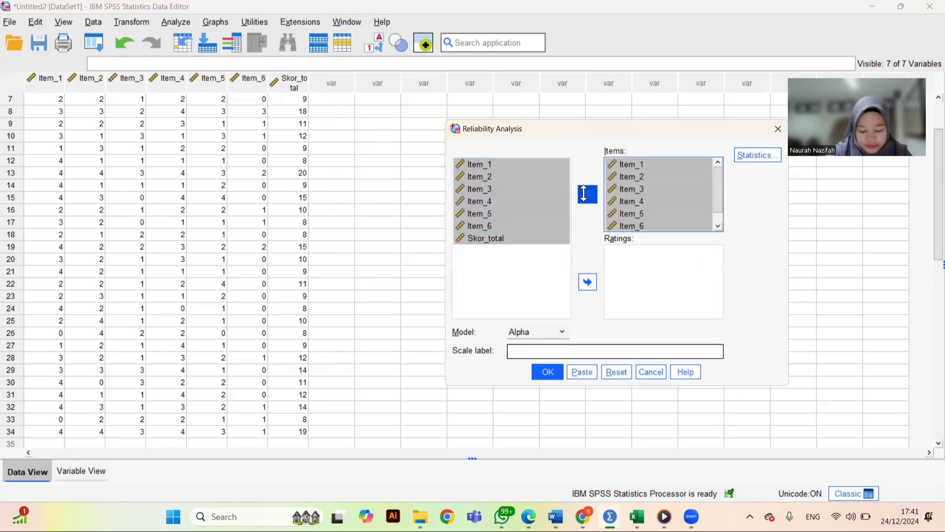
left_click(548, 372)
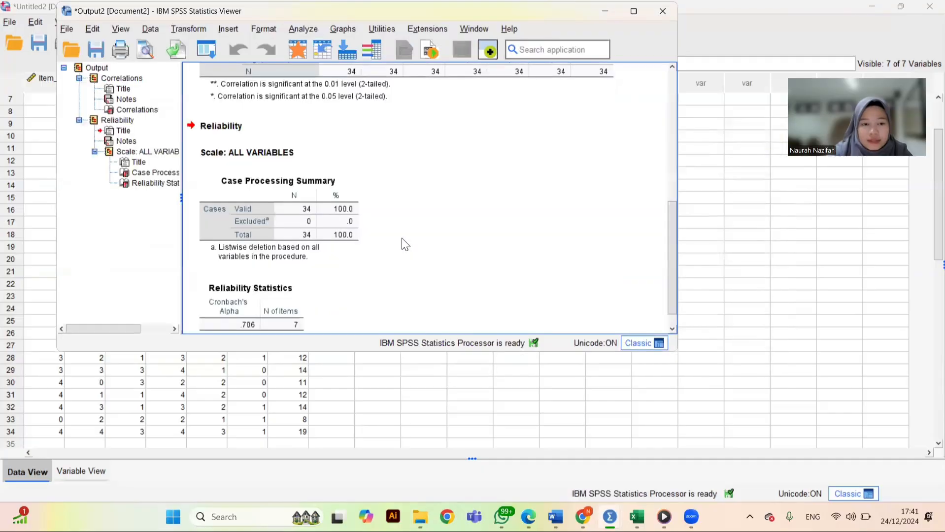
Step: Examine Cronbach's Alpha and the number of items in the Reliability Statistics table, and minimize the output viewer
left_click(276, 271)
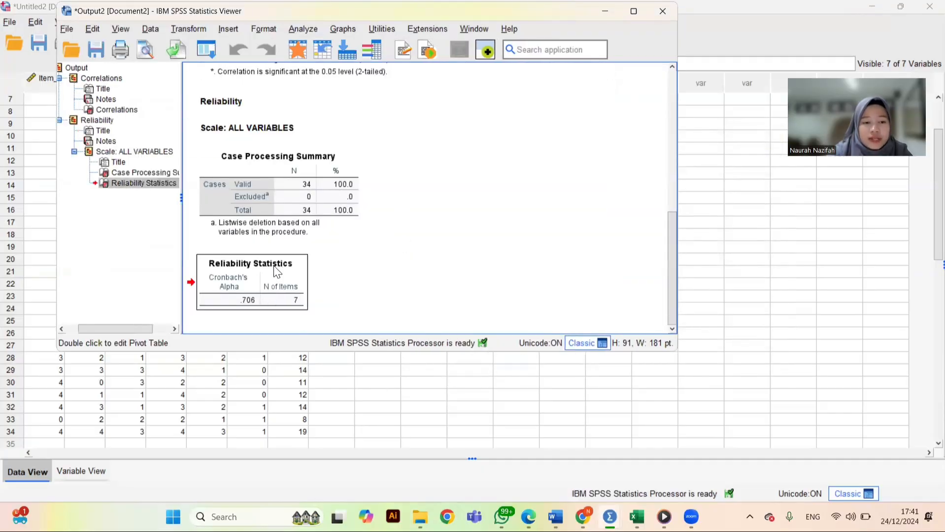
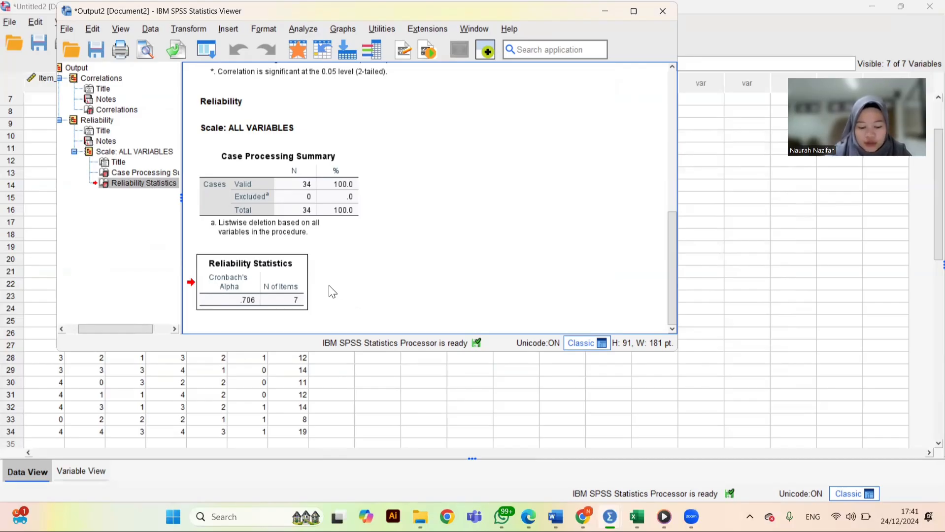
double_click(292, 299)
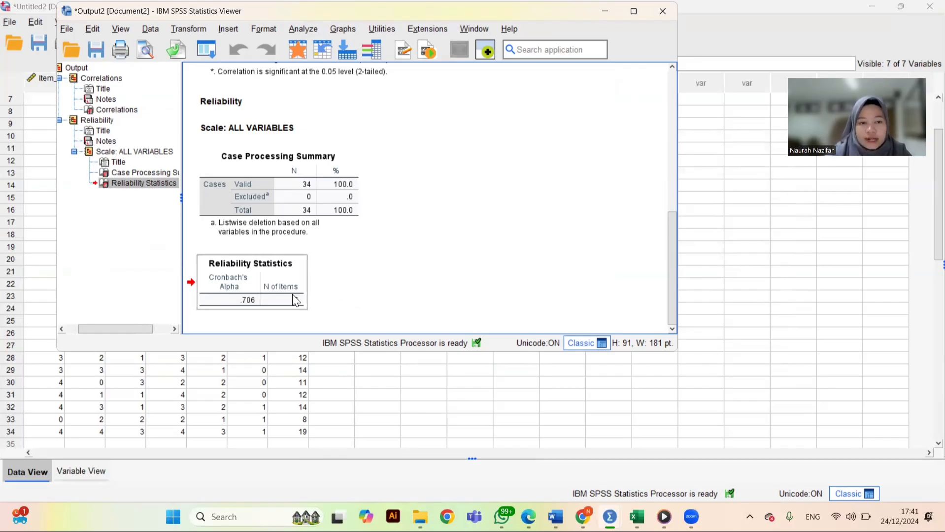
left_click(602, 19)
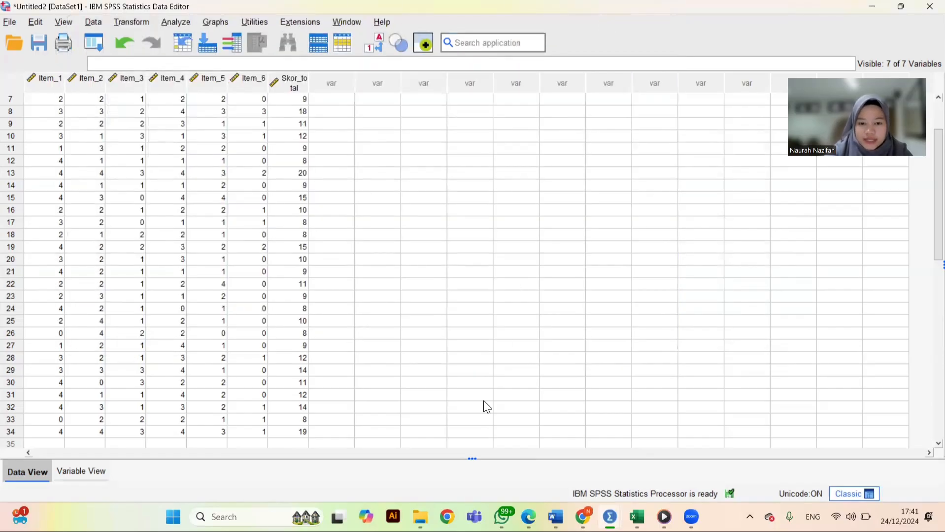
Step: Create a new empty dataset in SPSS
left_click(10, 22)
mouse_move(29, 42)
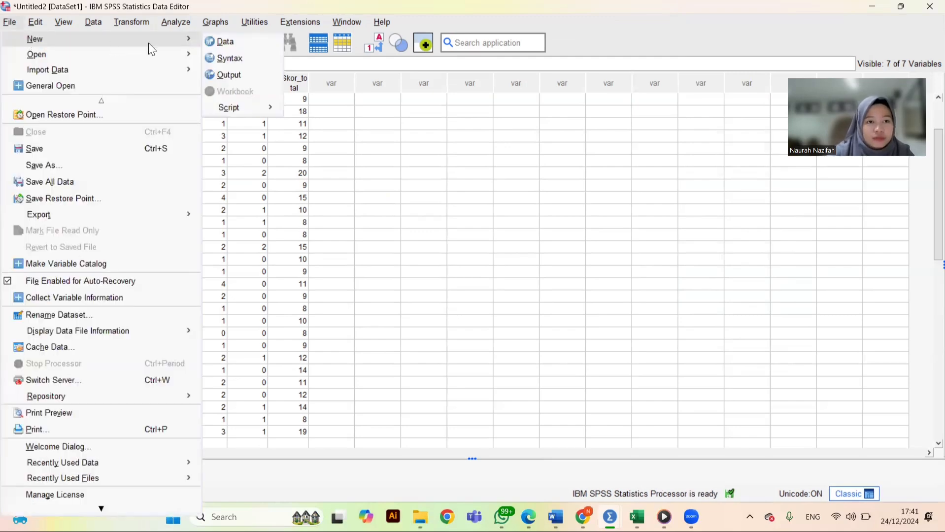
left_click(206, 41)
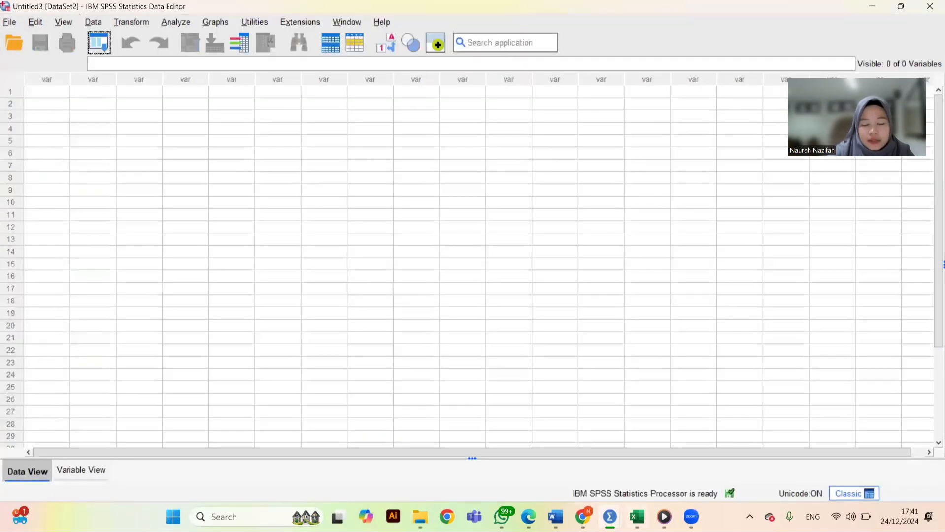
Step: Switch to Excel, copy the NILAI scores in K4:K41 of the KELAS EKSPERIMEN sheet, and return to the empty SPSS dataset
mouse_move(637, 517)
left_click(628, 481)
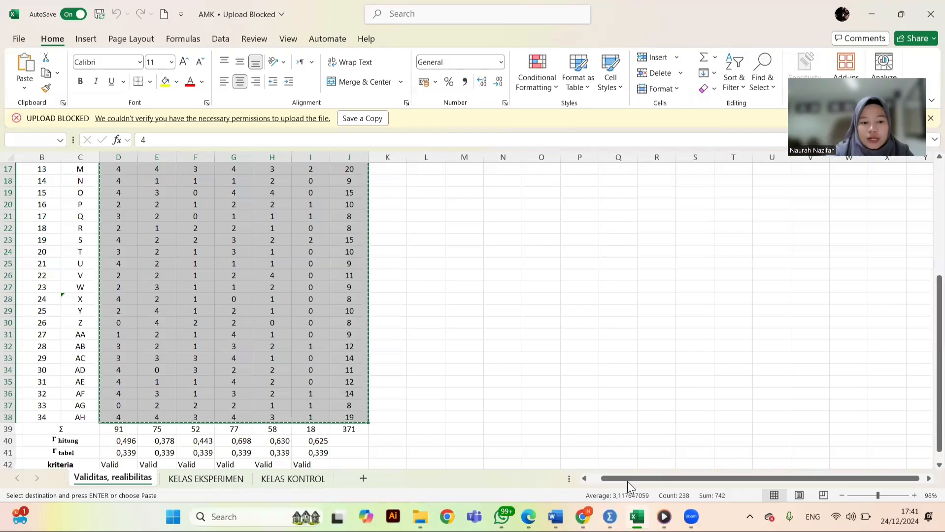
key("ctrl+v")
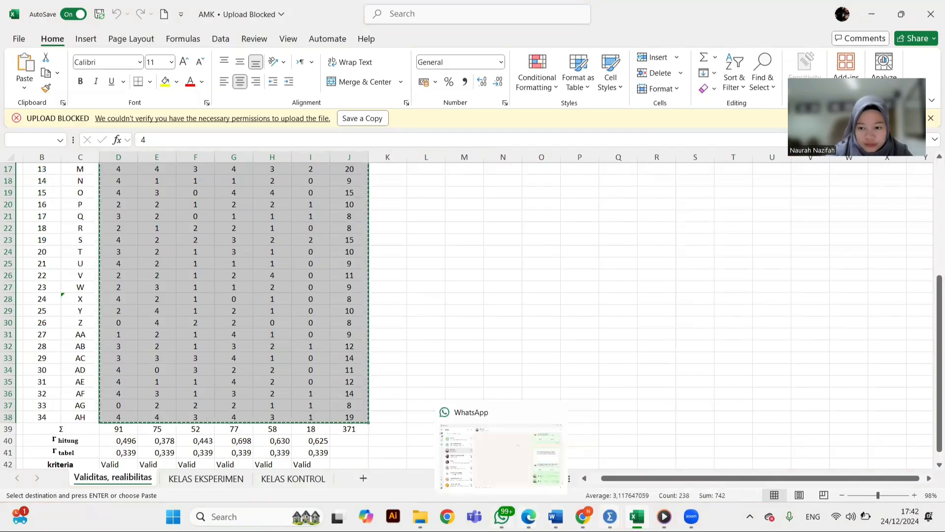
mouse_move(611, 505)
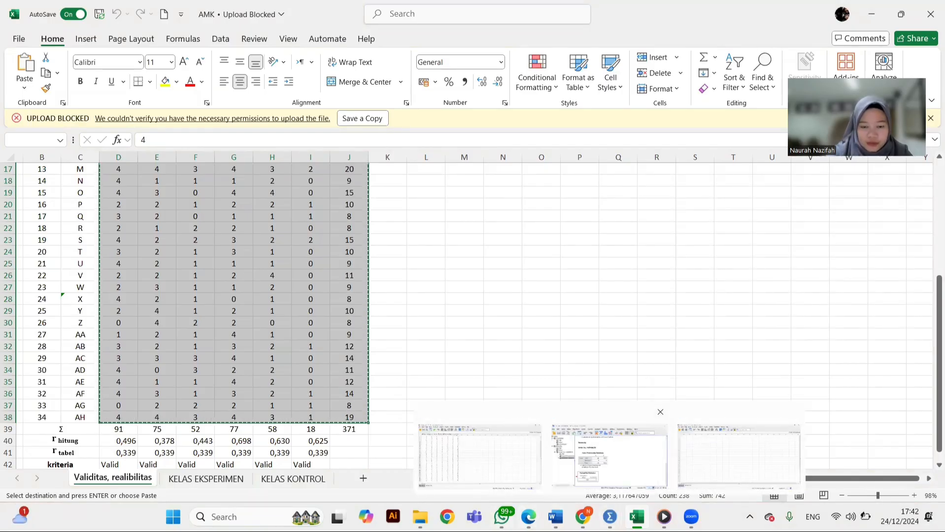
left_click(219, 480)
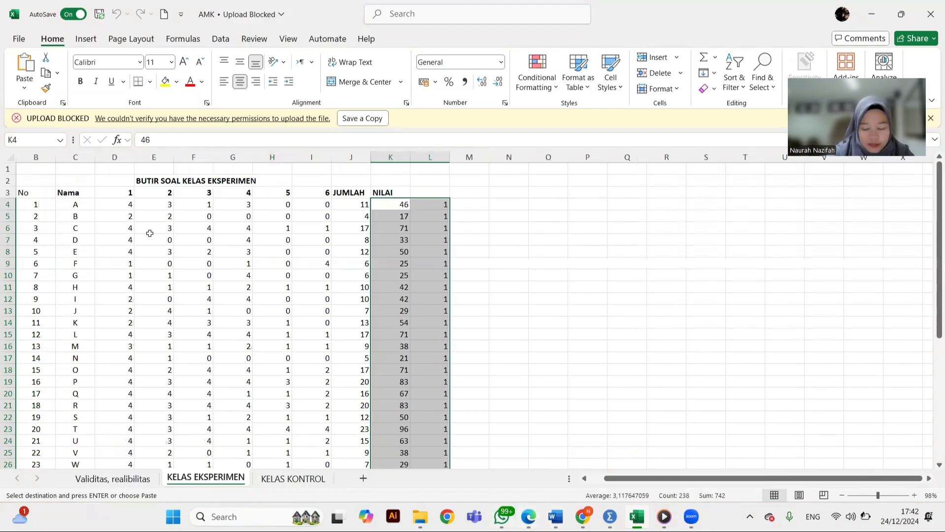
key("ctrl+v")
left_click(404, 218)
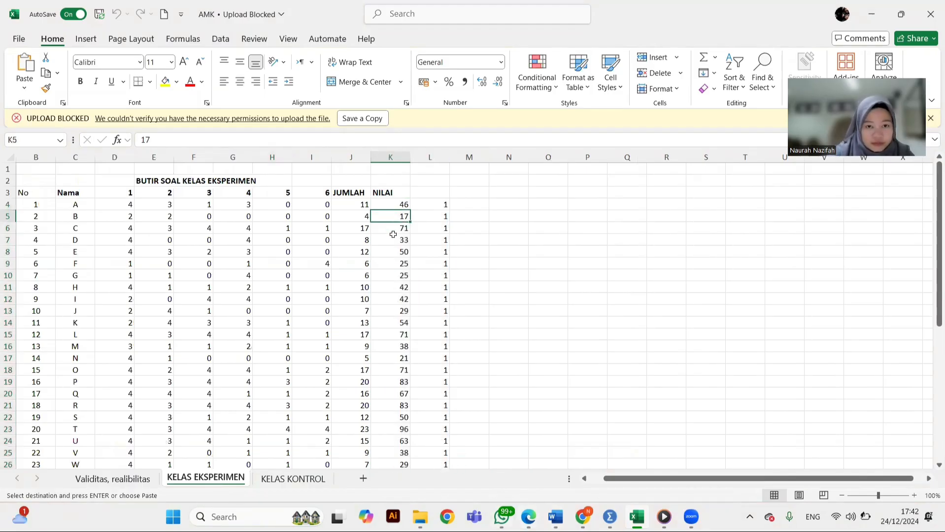
left_click(389, 206)
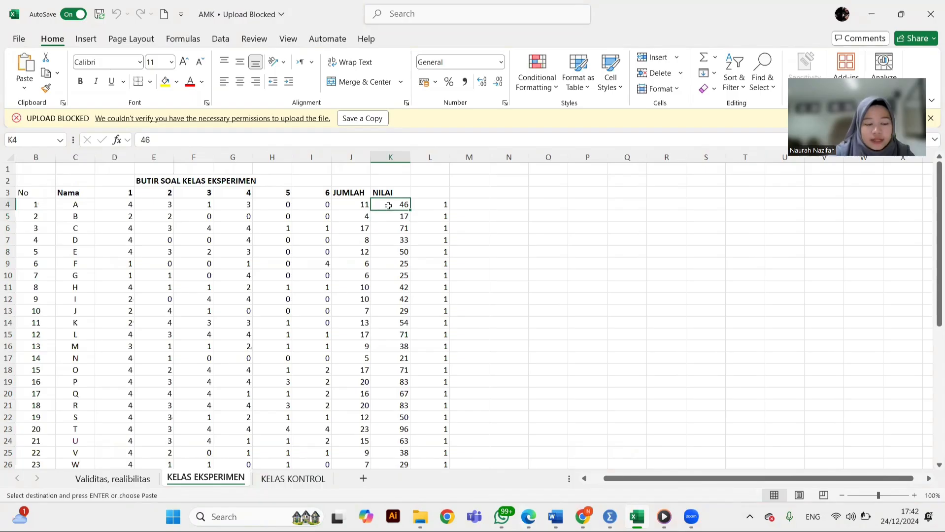
left_click_drag(388, 206, 390, 351)
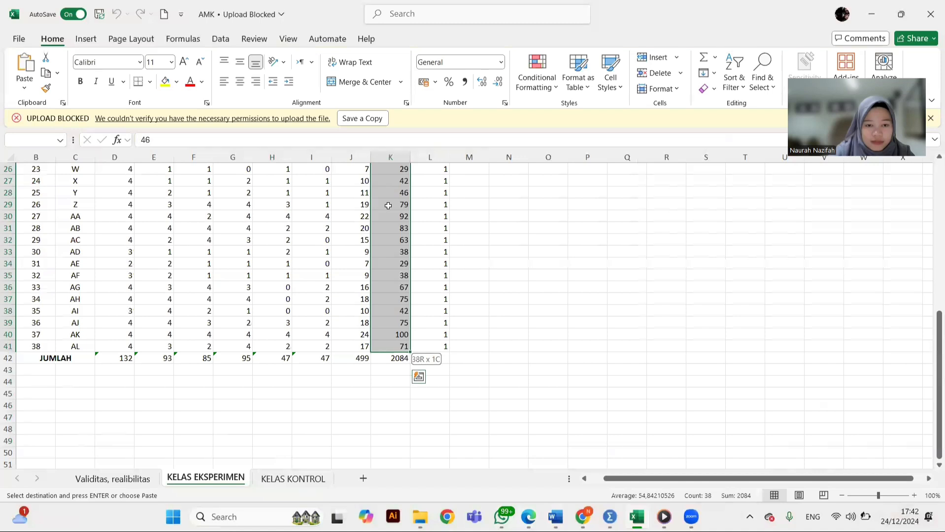
key("ctrl+c")
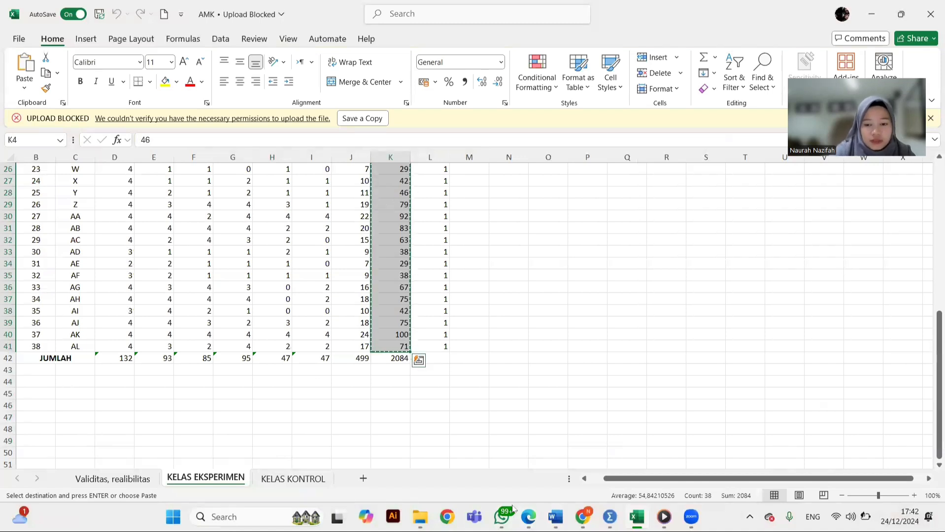
mouse_move(610, 517)
left_click(690, 453)
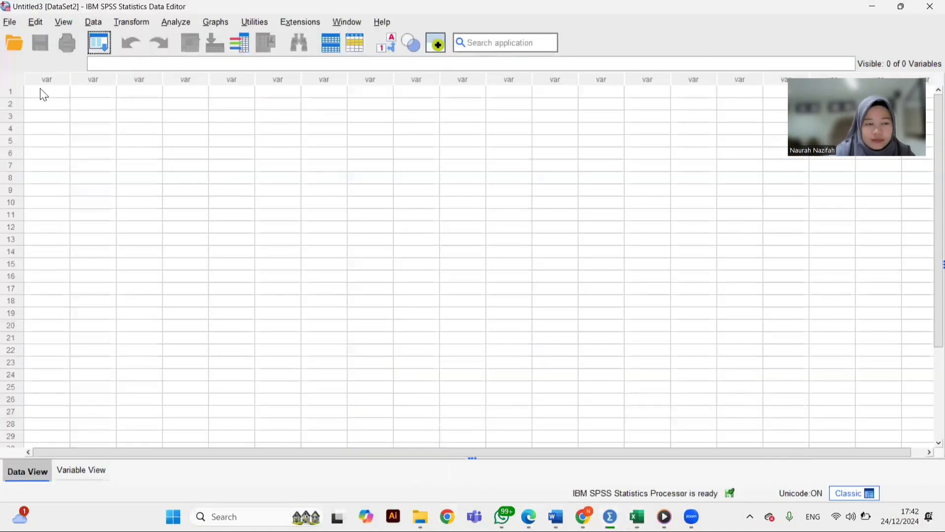
key("ctrl+v")
key("ctrl+z")
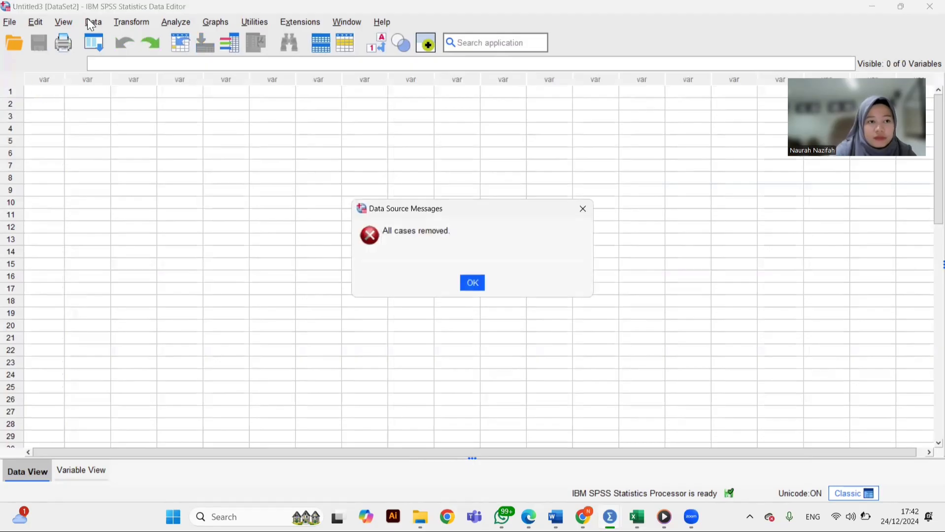
left_click(582, 210)
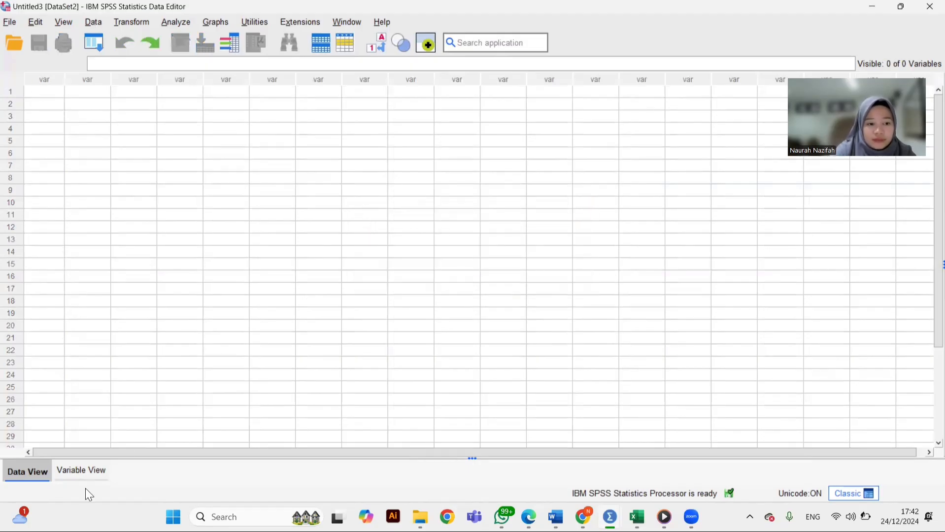
Step: Define a numeric variable named Eksperimen with 0 decimals and the Scale measurement level
left_click(86, 472)
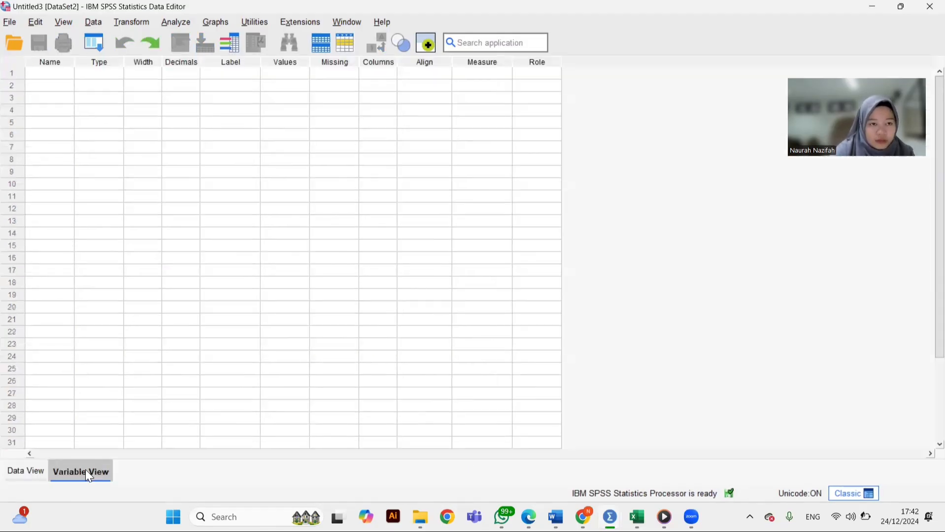
left_click(49, 72)
type("Eksper")
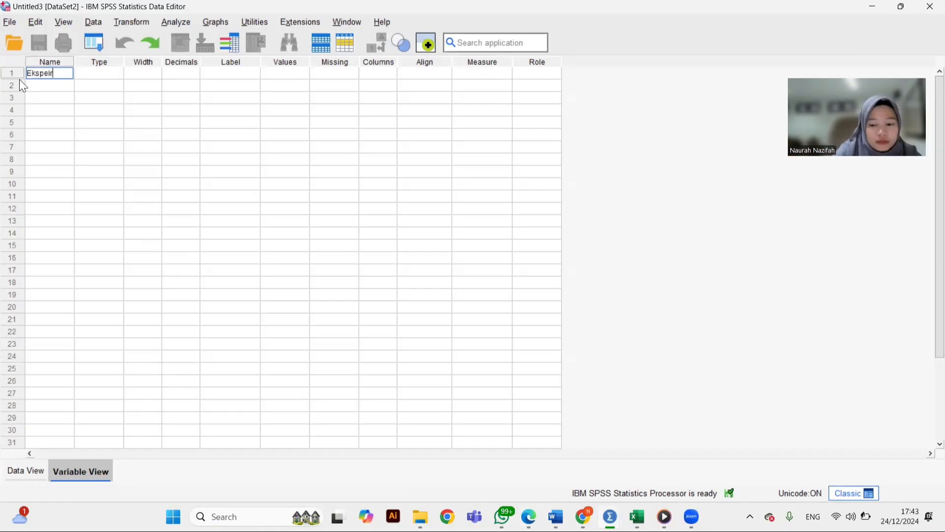
type("imen")
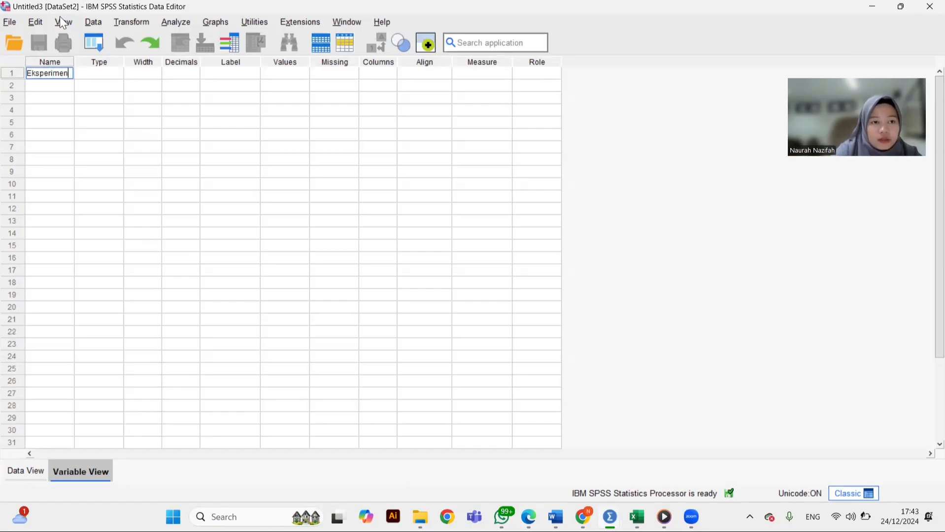
double_click(119, 74)
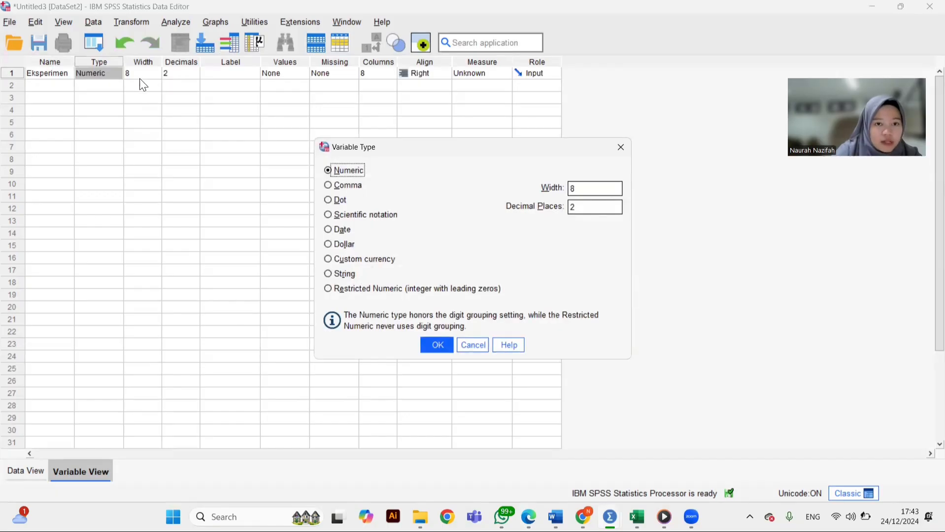
left_click(621, 147)
left_click(184, 70)
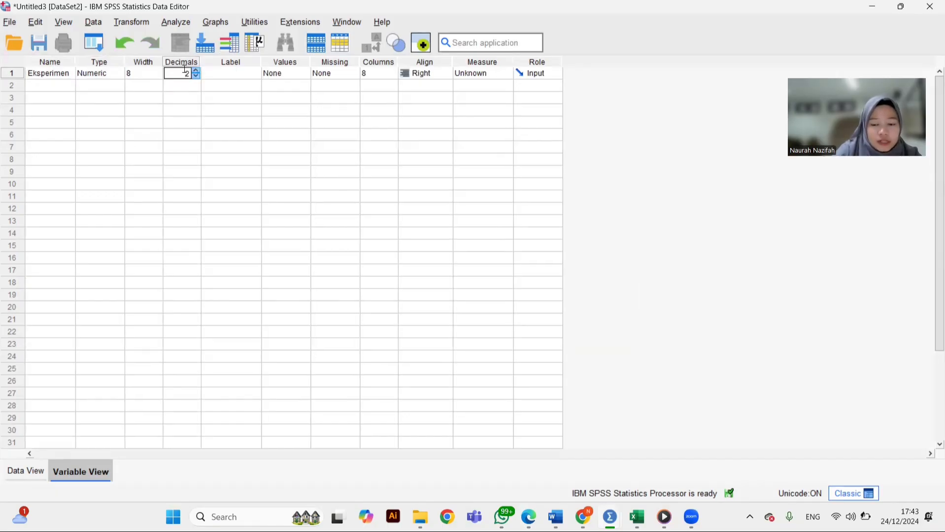
key("BackSpace")
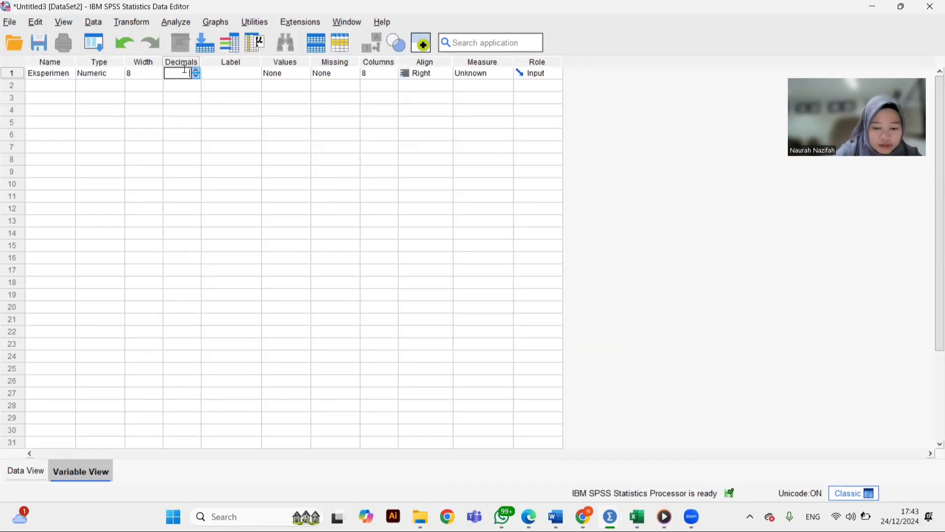
type("0")
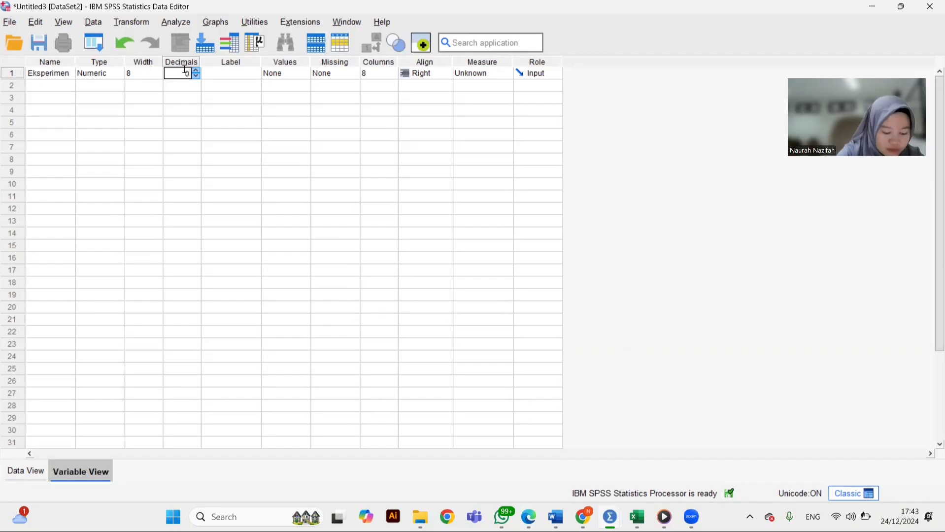
left_click(474, 72)
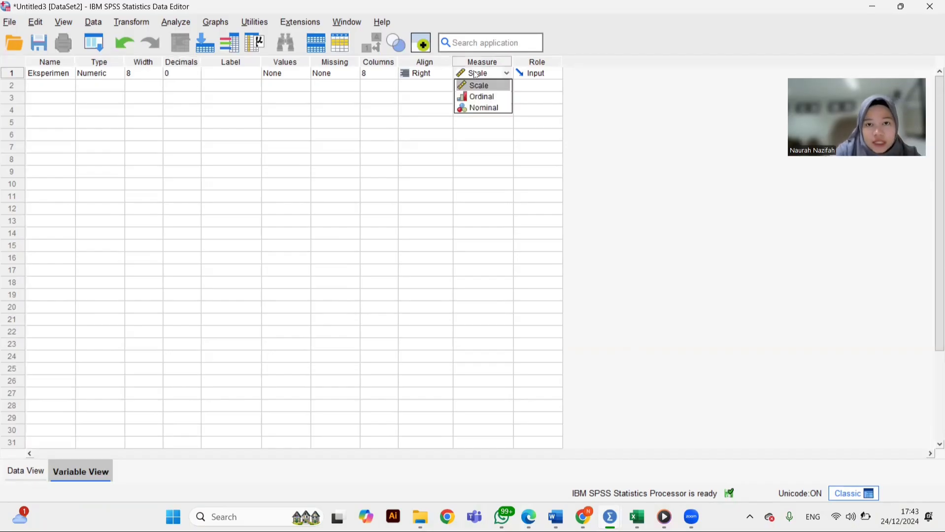
left_click(477, 83)
Step: Paste the copied experimental-class scores into the Eksperimen column, starting at row 1
left_click(26, 472)
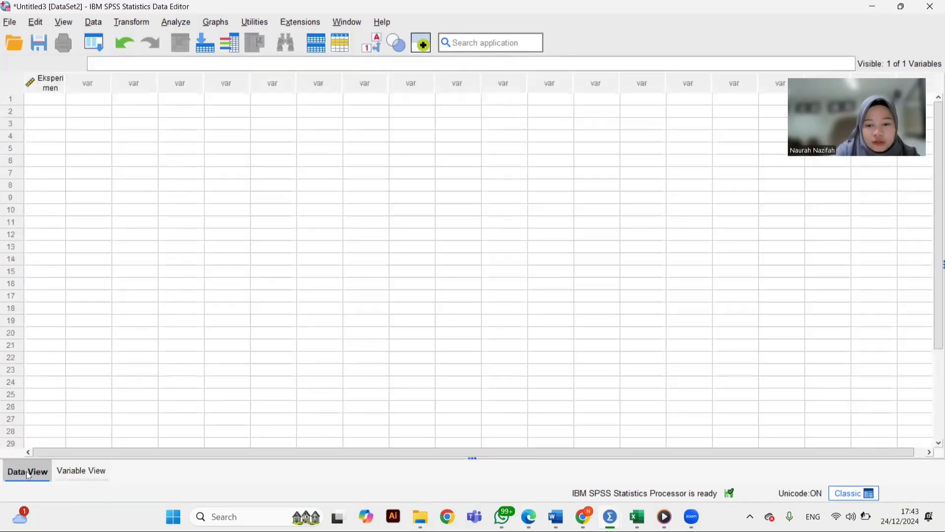
left_click(50, 102)
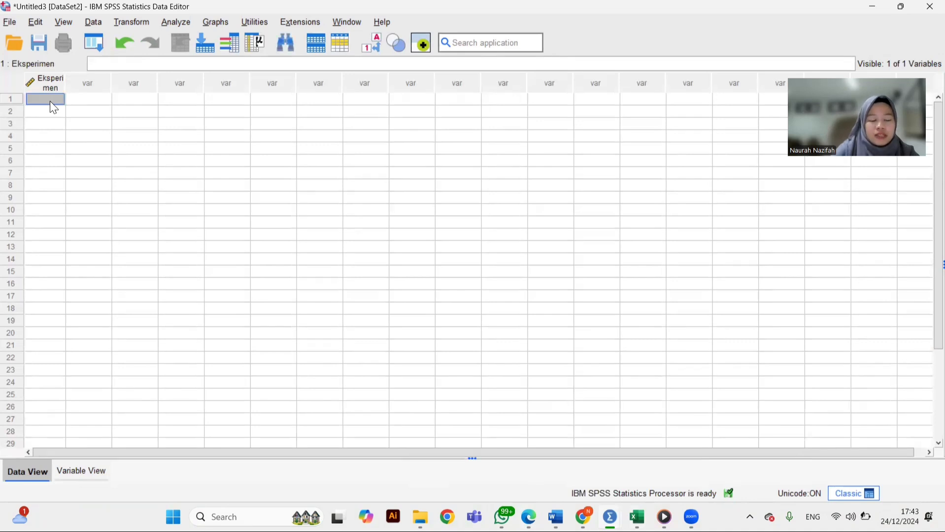
key("ctrl+v")
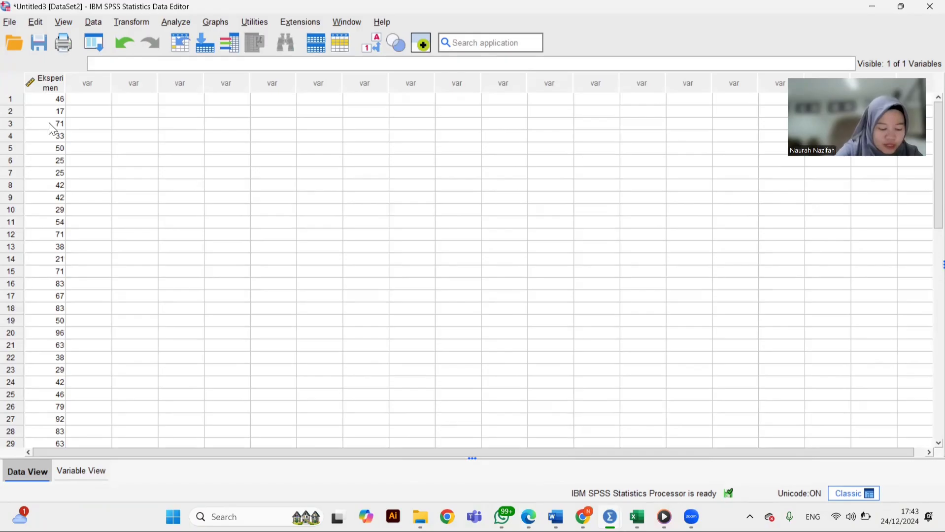
Step: Run an Explore analysis with Eksperimen in the dependent list, displaying both statistics and plots
left_click(181, 21)
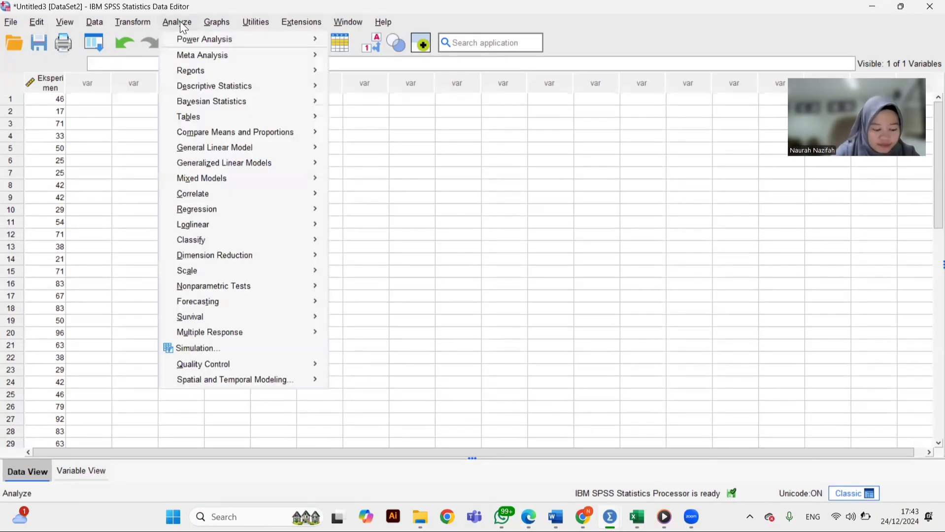
mouse_move(235, 89)
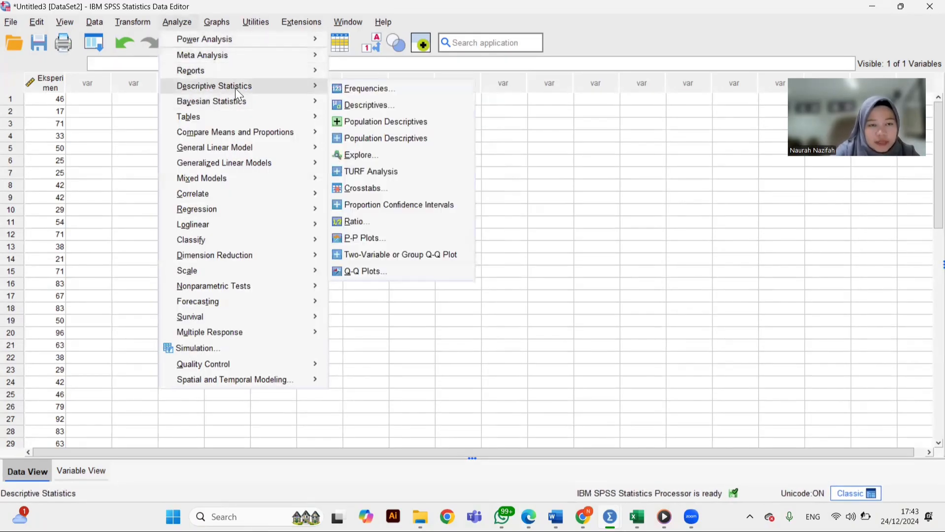
left_click(354, 154)
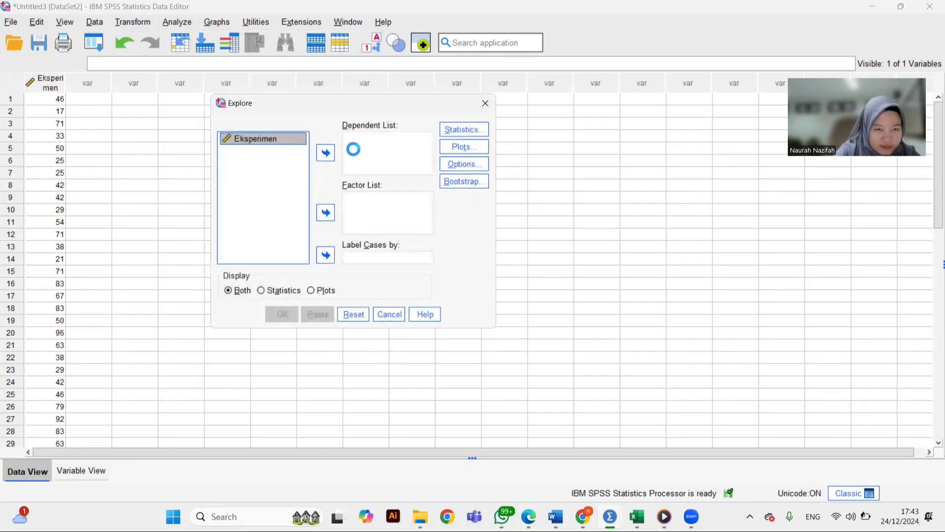
left_click(324, 152)
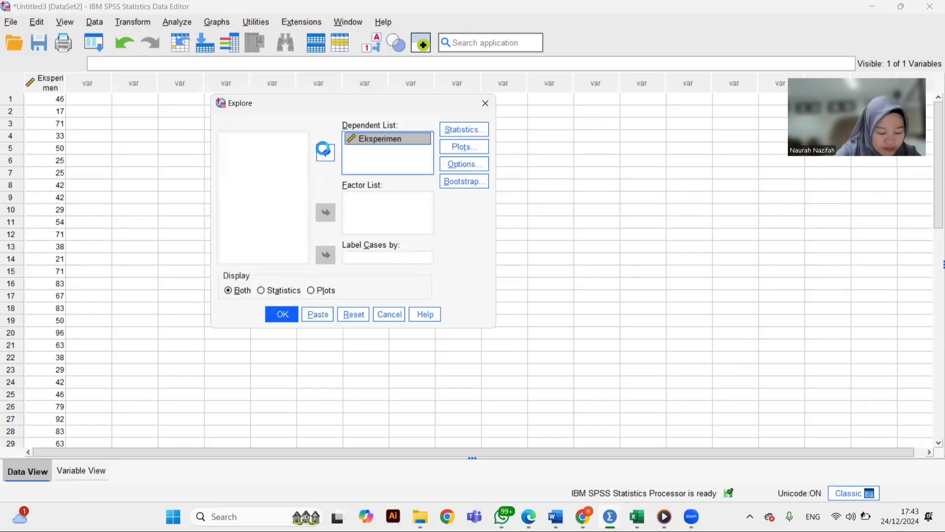
left_click(284, 311)
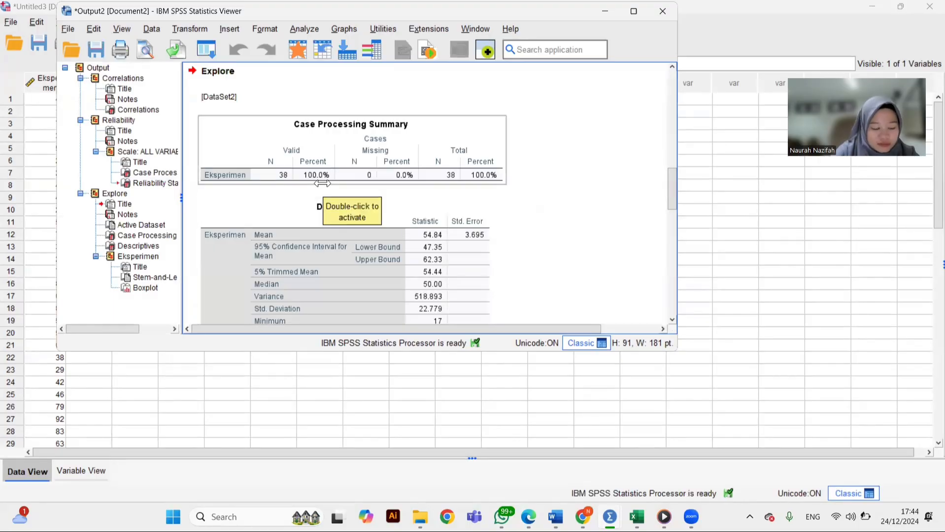
Step: Examine the Explore output for Eksperimen, including the Case Processing Summary, Descriptives table, stem-and-leaf plot and boxplot
scroll(376, 202, "down", 10)
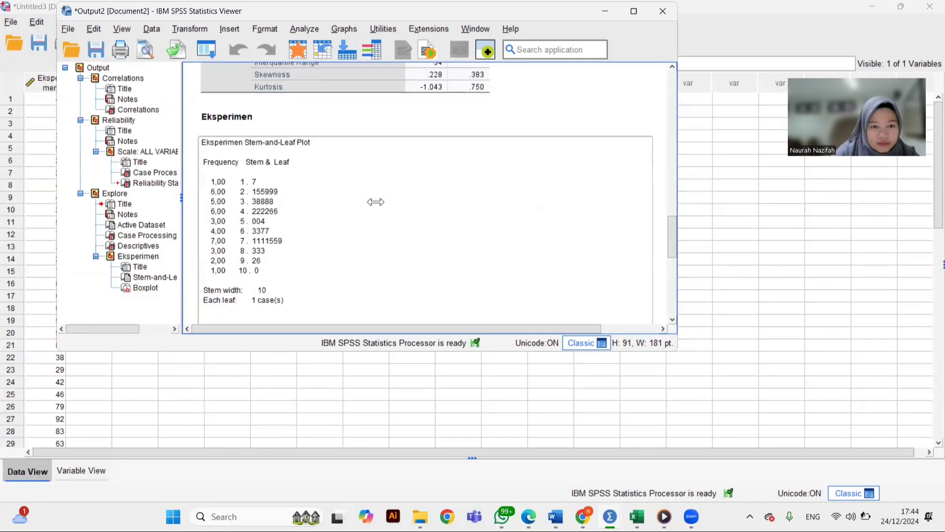
scroll(375, 202, "up", 7)
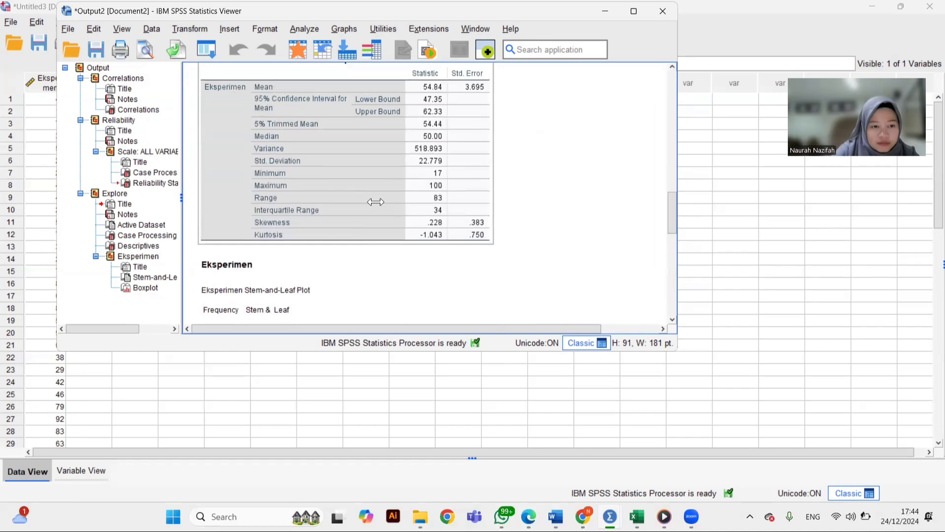
left_click(152, 258)
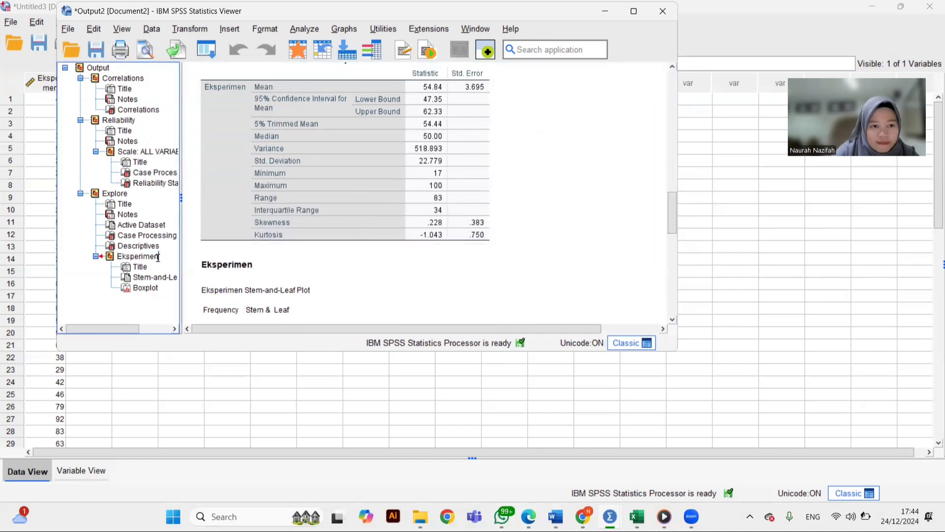
scroll(246, 254, "down", 3)
scroll(245, 254, "up", 5)
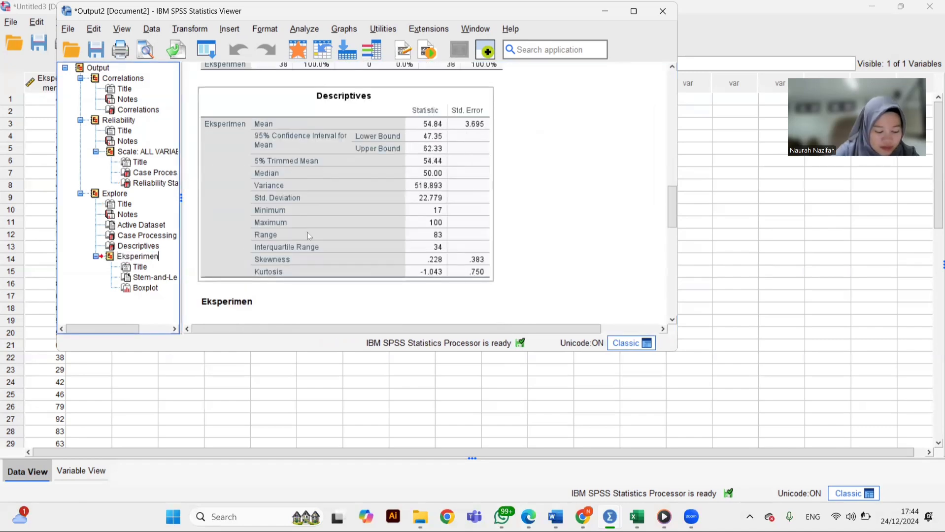
scroll(309, 236, "up", 5)
left_click(351, 217)
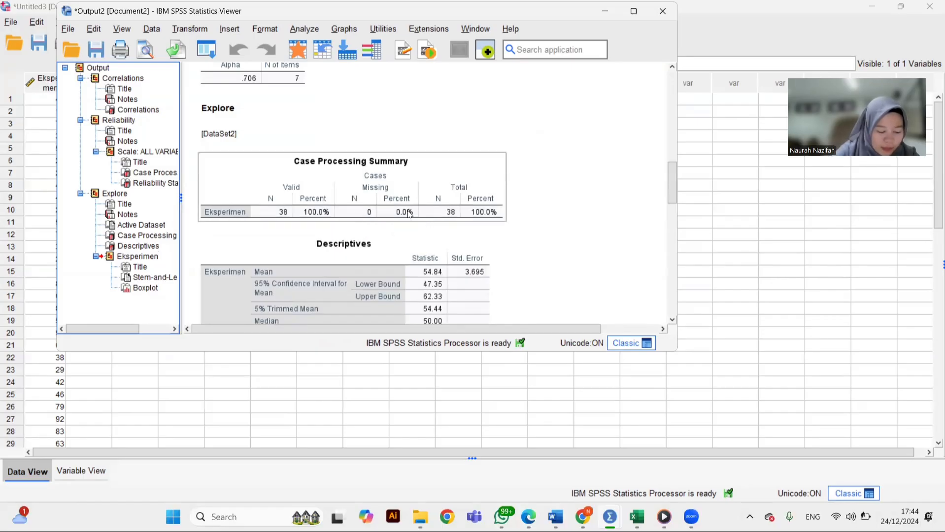
left_click(409, 214)
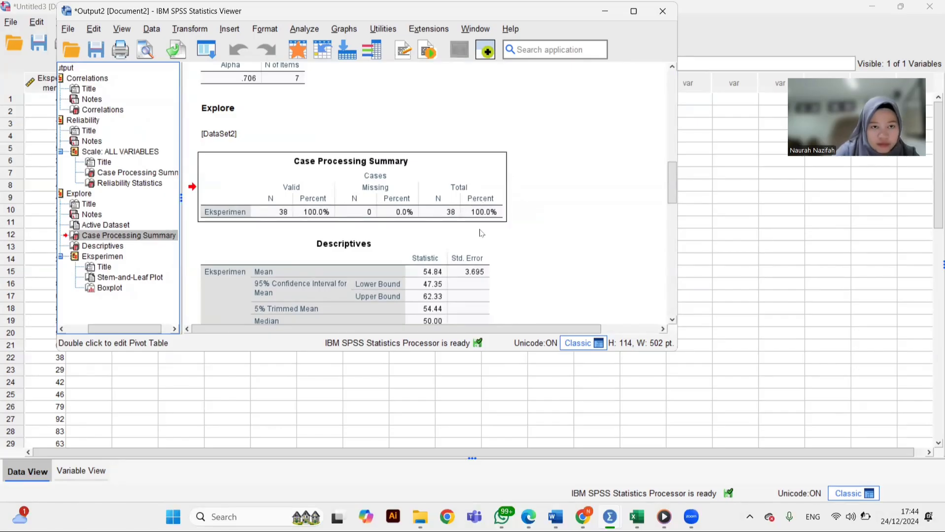
scroll(482, 233, "up", 3)
scroll(482, 232, "up", 3)
scroll(488, 239, "down", 15)
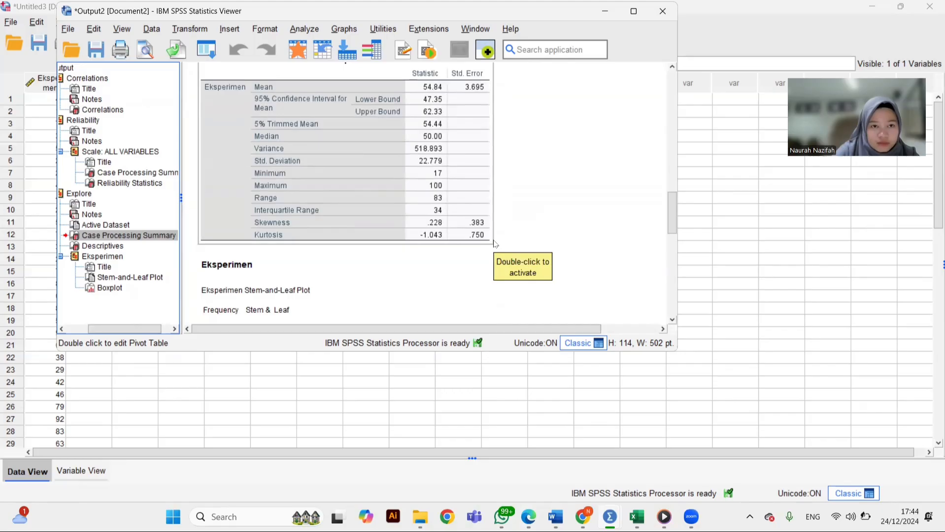
scroll(495, 243, "down", 10)
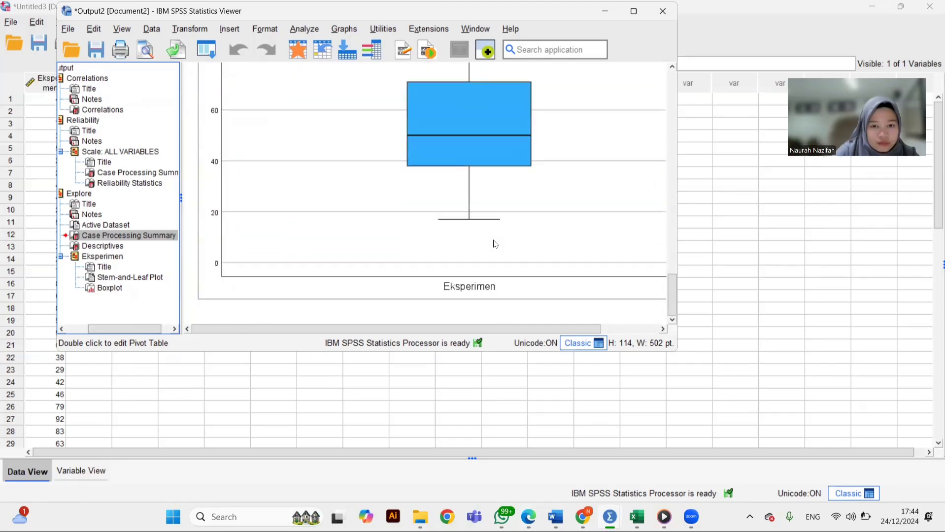
Step: Review the stem-and-leaf plot and boxplot of Eksperimen in the Explore output
scroll(495, 243, "up", 3)
scroll(496, 243, "up", 3)
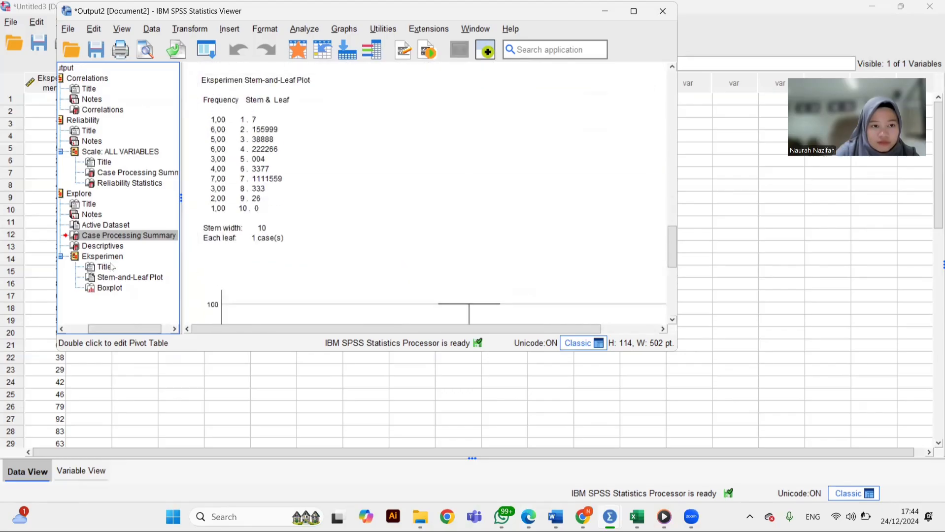
left_click(103, 256)
left_click(105, 266)
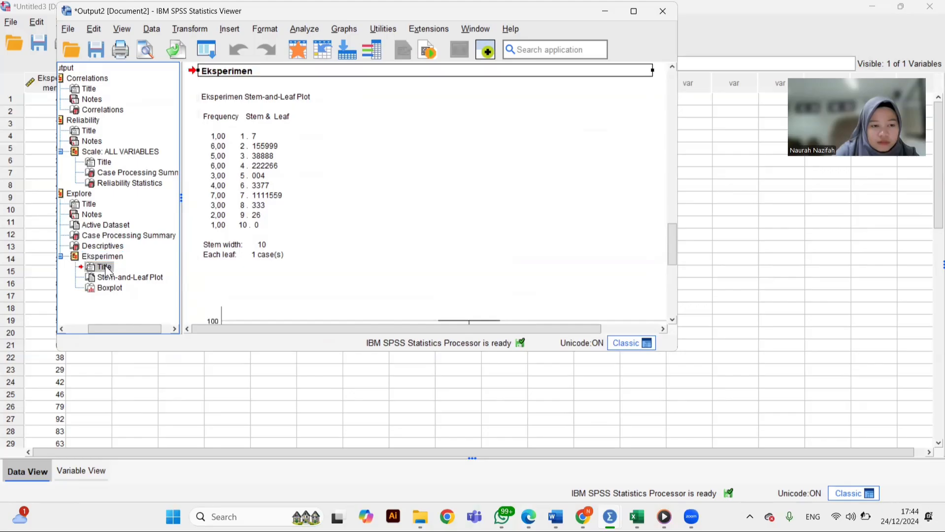
left_click(111, 278)
left_click(109, 289)
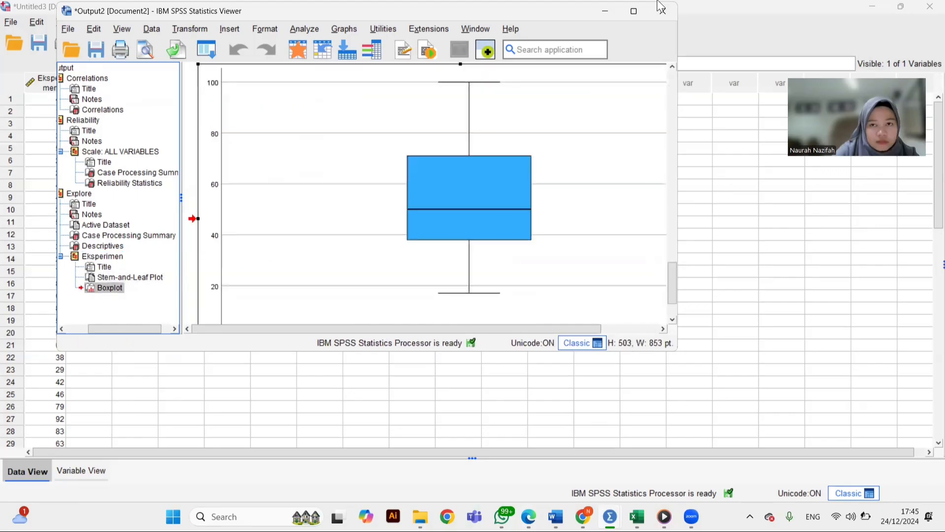
left_click(605, 11)
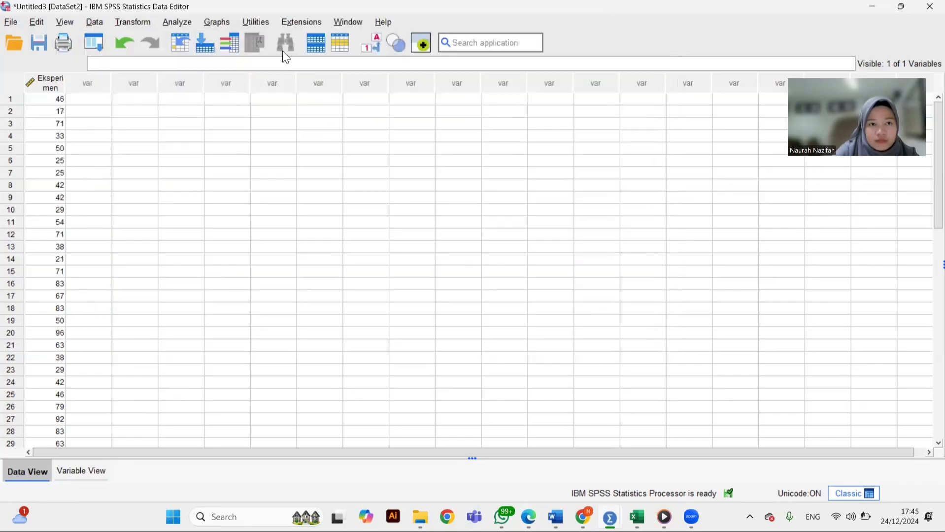
left_click(173, 20)
mouse_move(215, 82)
left_click(350, 153)
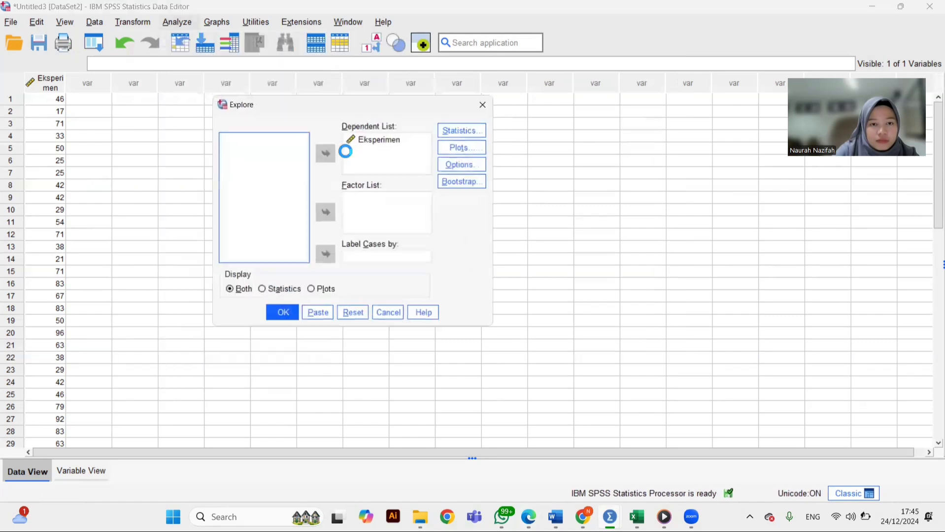
left_click(459, 148)
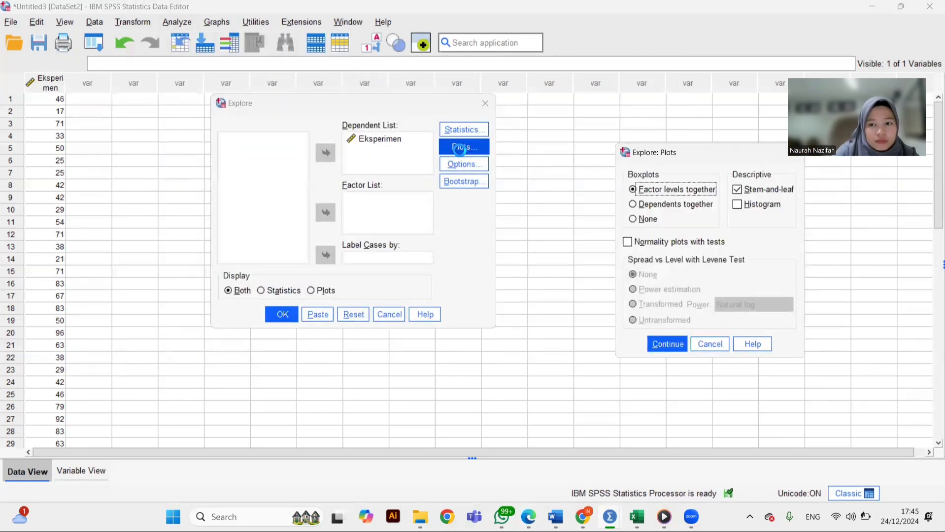
left_click_drag(749, 154, 680, 152)
left_click(729, 158)
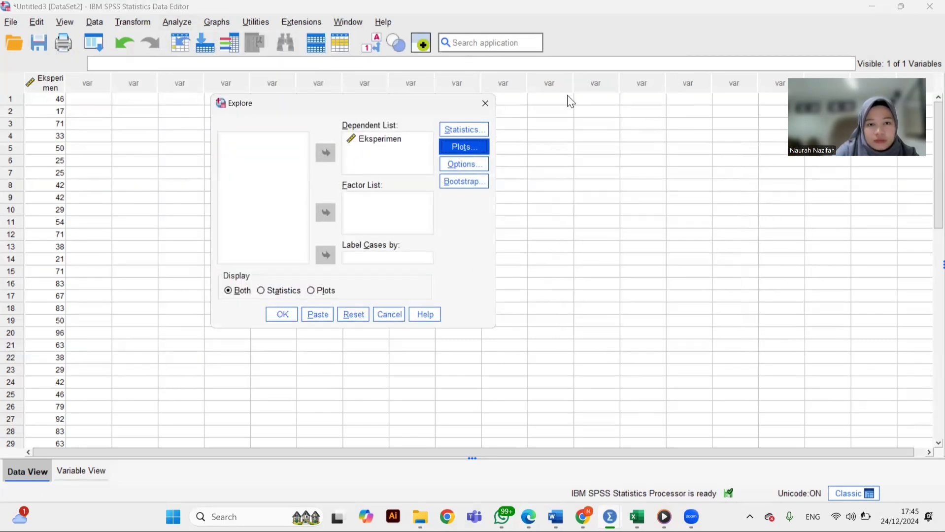
left_click(485, 103)
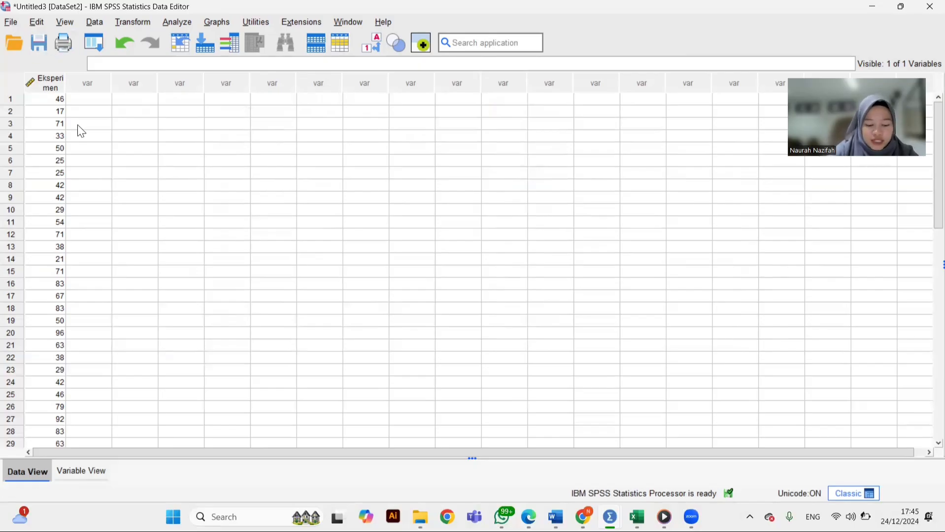
Step: Run an Explore analysis with Eksperimen in the dependent list and normality plots with tests included
left_click(180, 22)
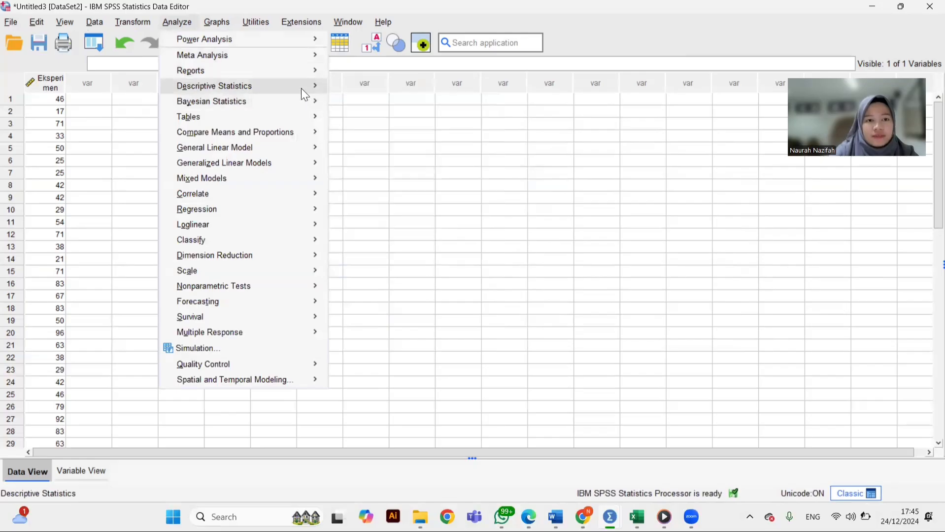
mouse_move(301, 88)
left_click(343, 155)
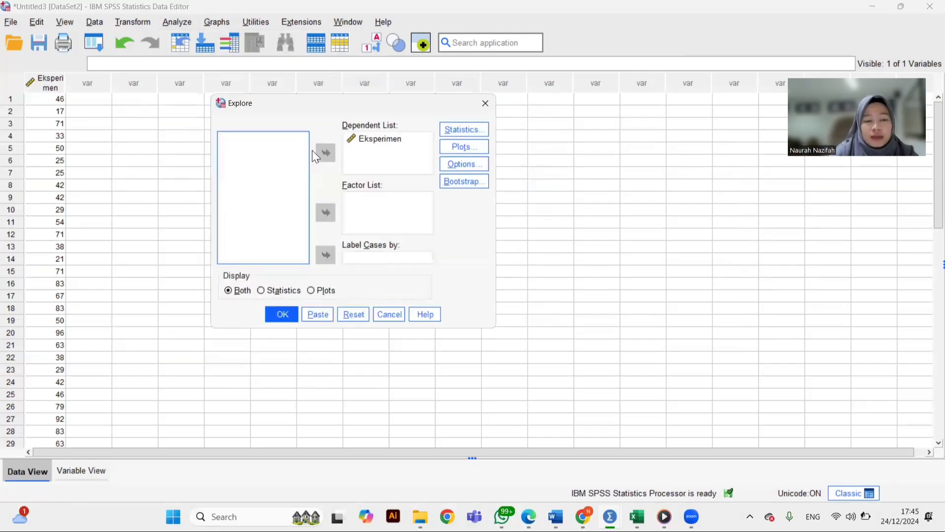
left_click(373, 141)
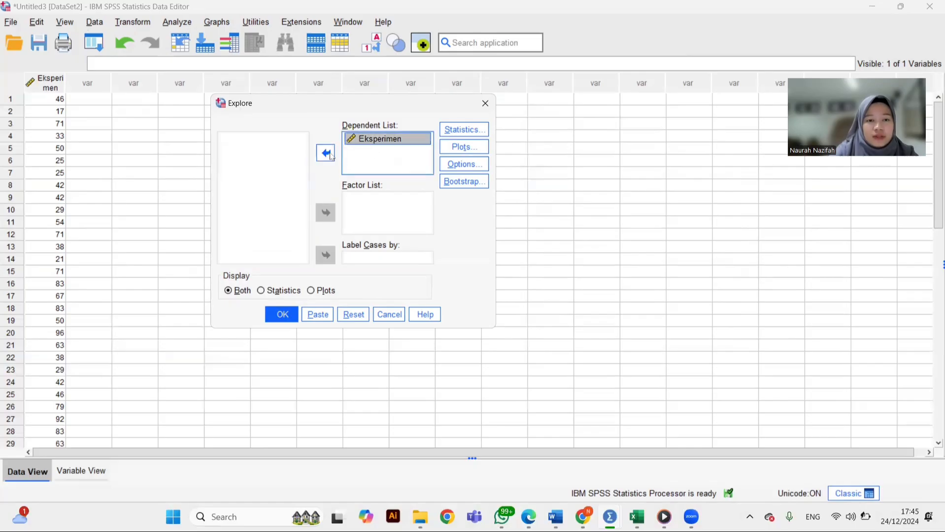
left_click(327, 154)
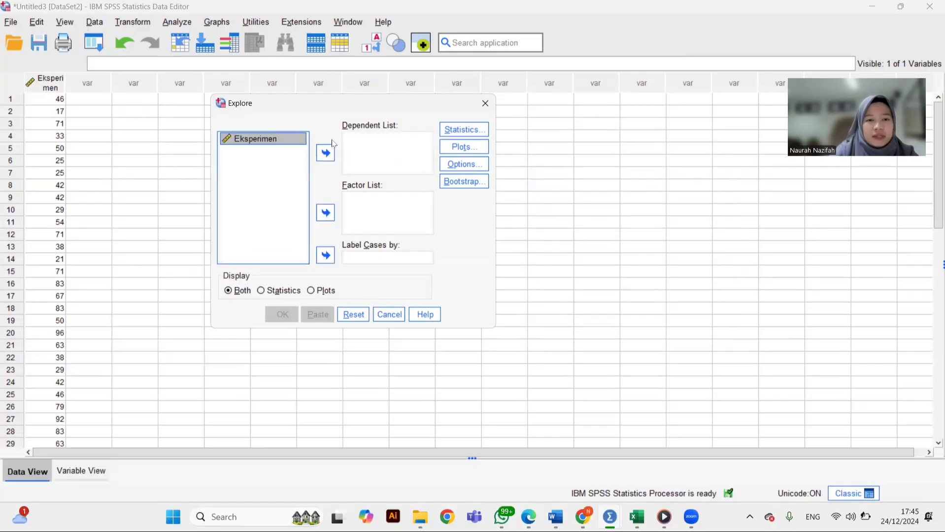
left_click(325, 153)
left_click(449, 147)
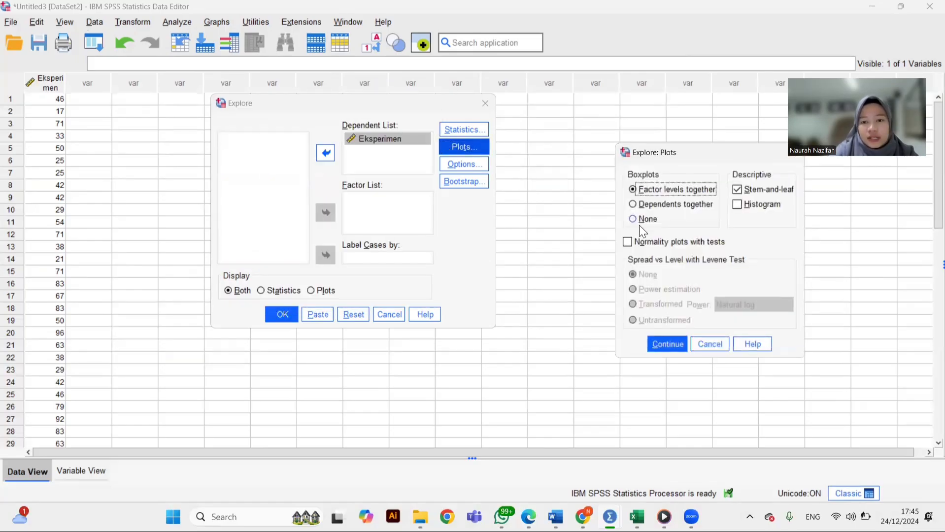
left_click(628, 243)
left_click(655, 336)
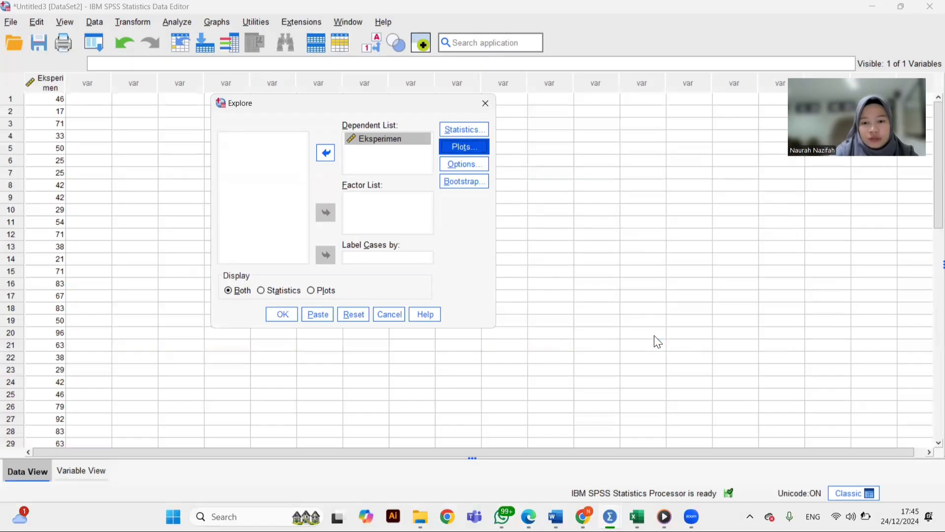
left_click(281, 314)
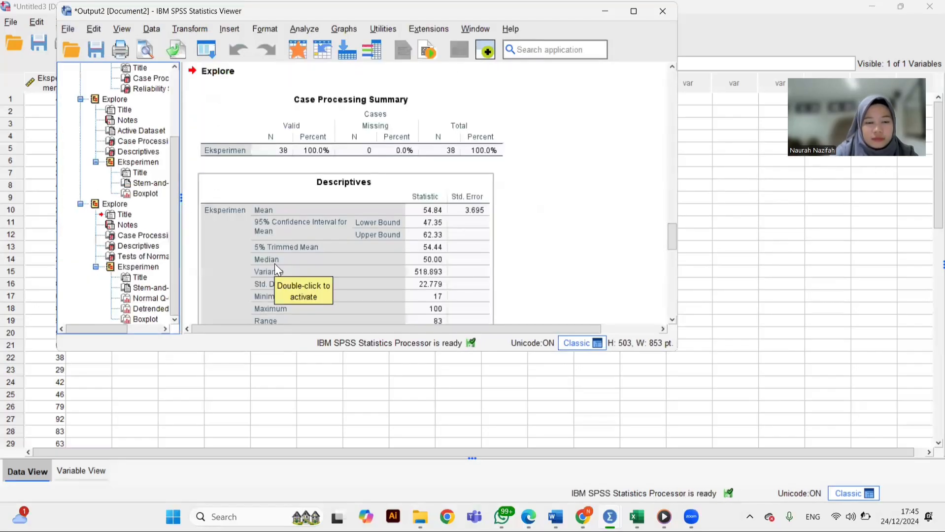
Step: Examine the Tests of Normality table for Eksperimen, including the Kolmogorov-Smirnov and Shapiro-Wilk significance values
scroll(399, 222, "down", 5)
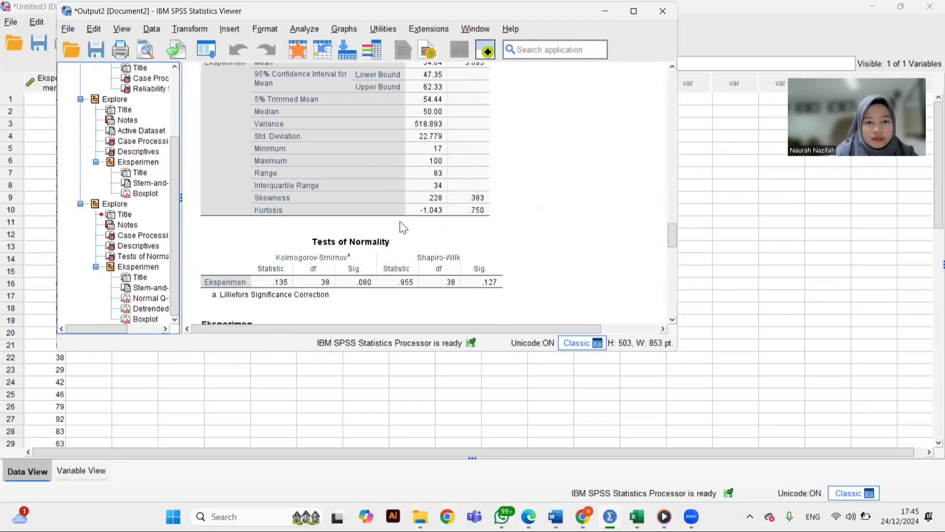
left_click(419, 229)
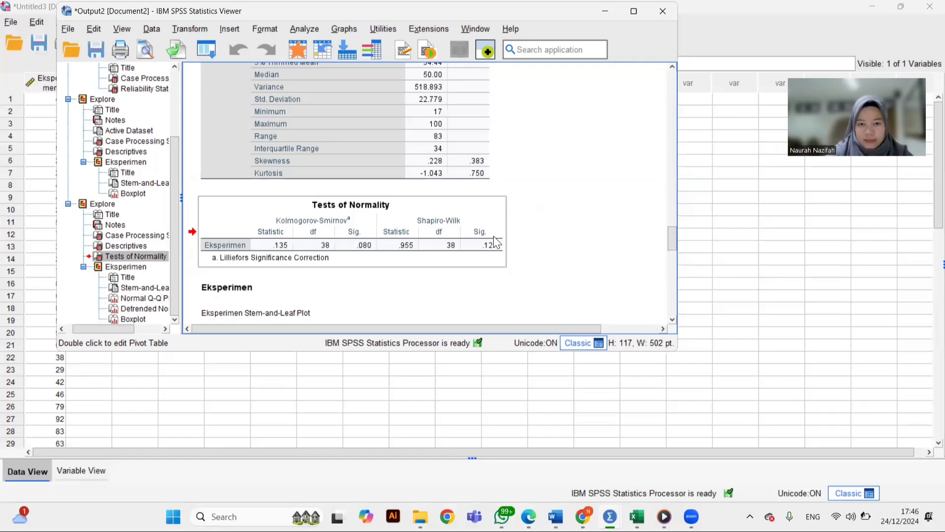
left_click(601, 10)
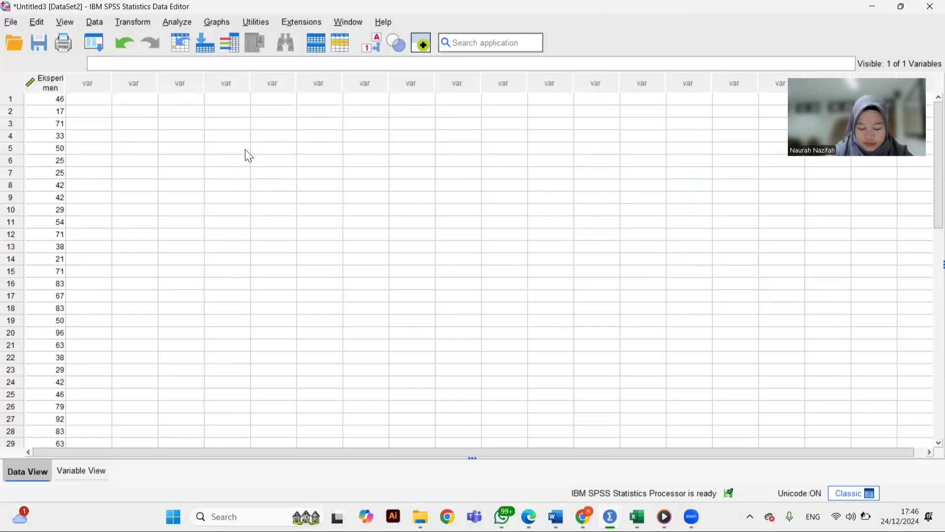
Step: Create a new dataset and define a numeric variable named Kontrol with 0 decimals and the Scale measurement level
left_click(11, 22)
mouse_move(43, 43)
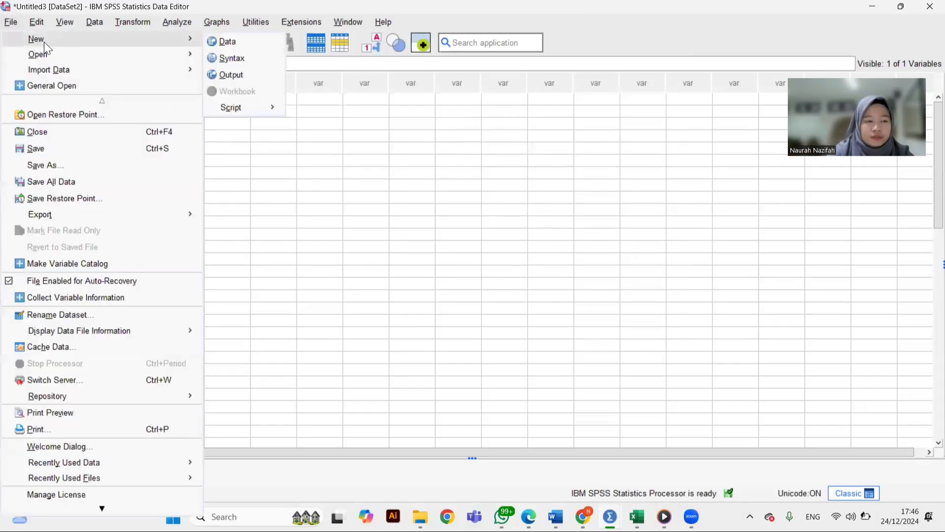
left_click(216, 40)
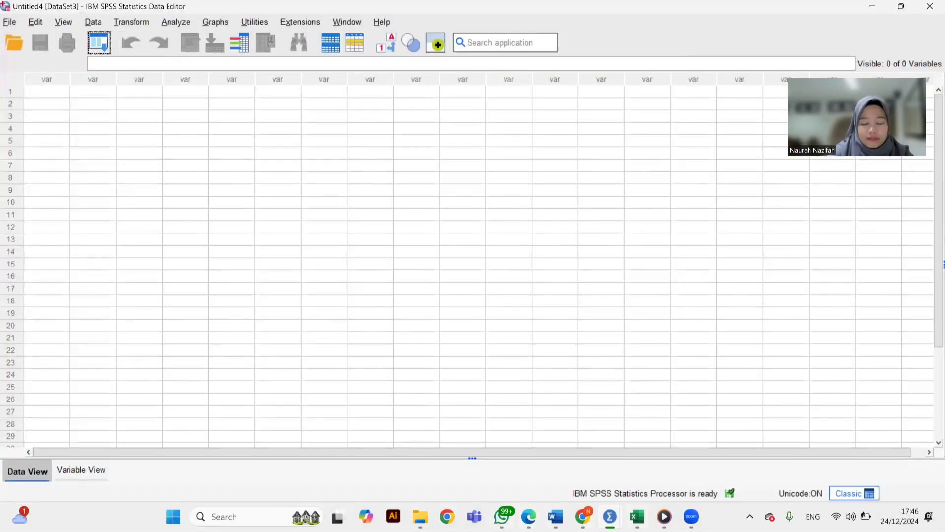
left_click(74, 471)
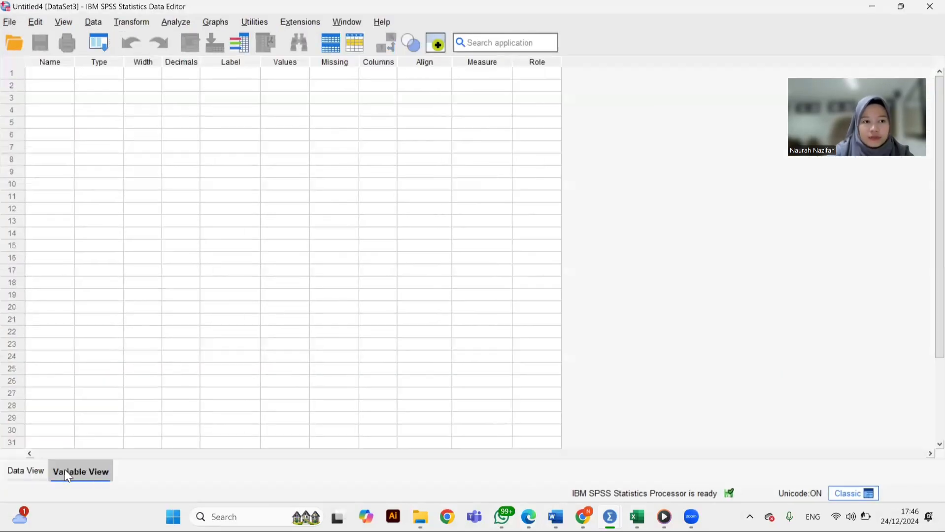
type("Kontrol")
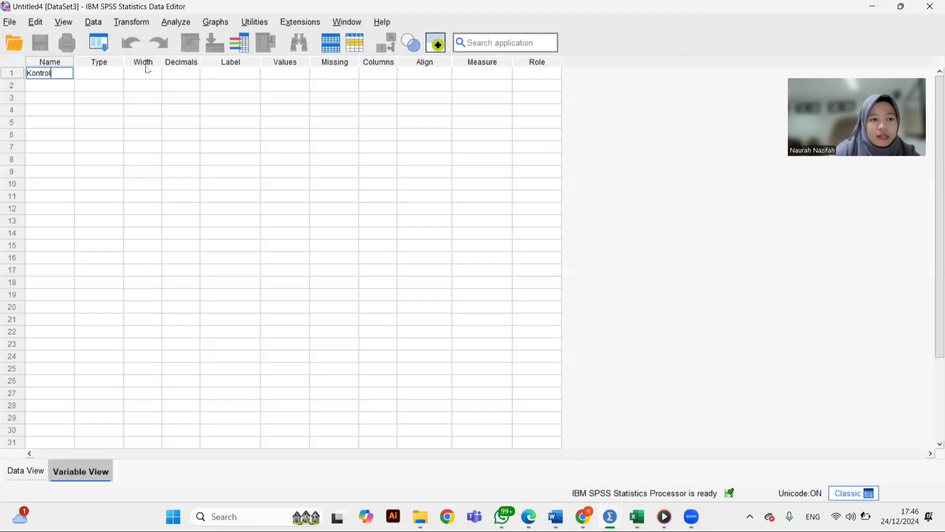
left_click(178, 73)
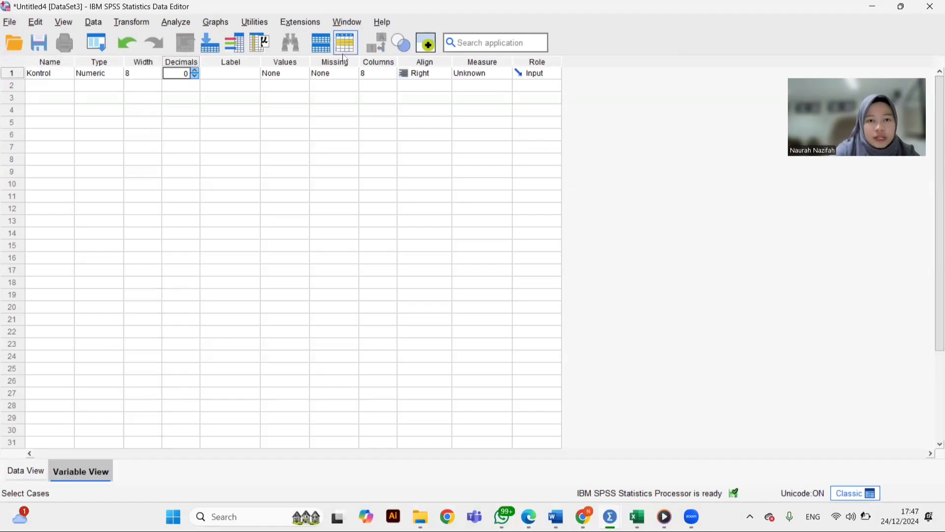
left_click(467, 72)
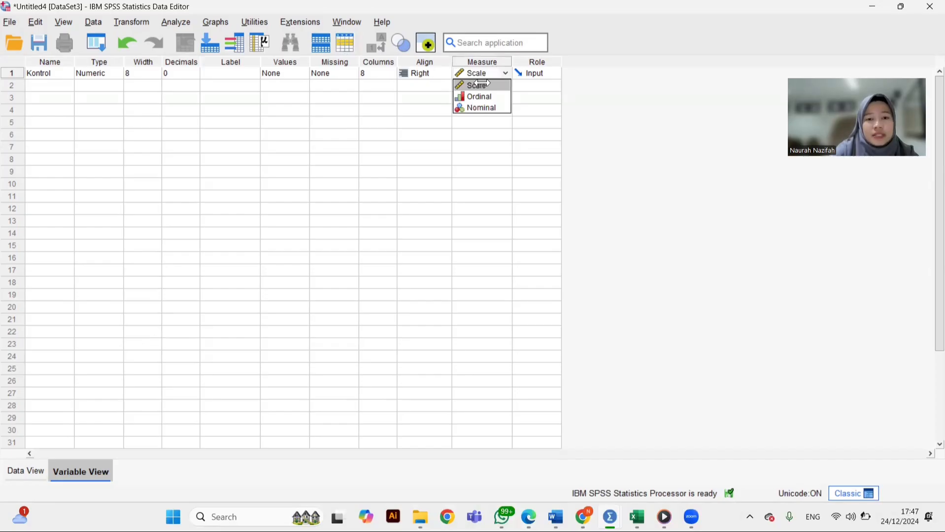
left_click(481, 85)
Step: Switch to the AMK workbook in Excel and copy the NILAI scores K4:K41 from the KELAS KONTROL sheet
left_click(23, 478)
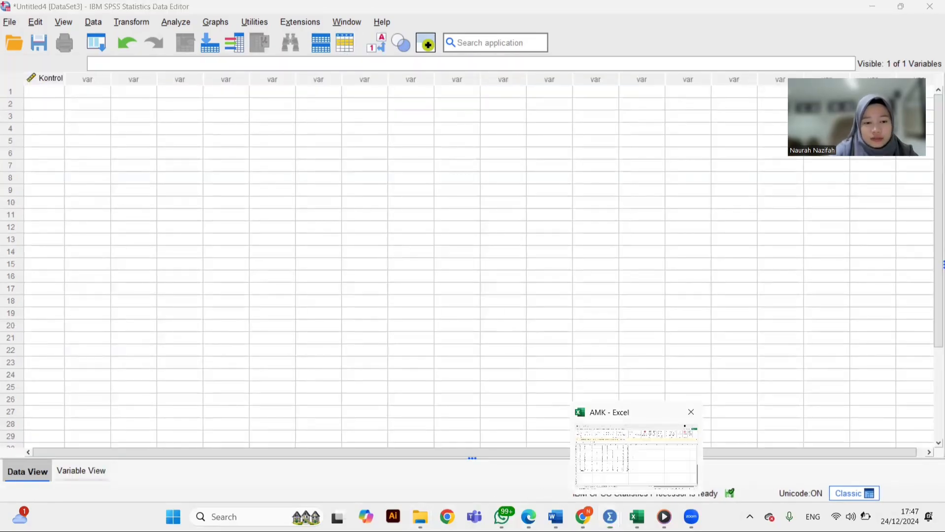
left_click(637, 517)
left_click(293, 479)
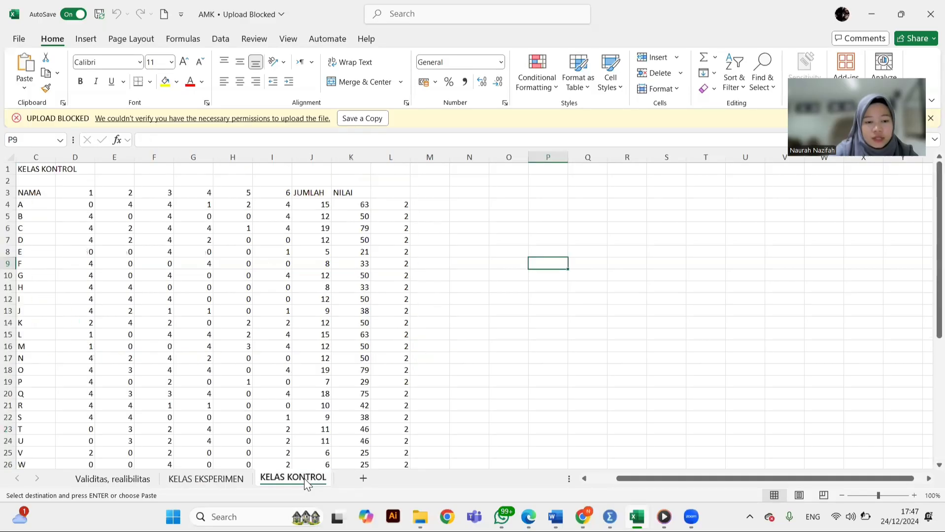
mouse_move(361, 204)
left_mouse_down()
mouse_move(362, 466)
mouse_move(362, 204)
left_mouse_up()
scroll(364, 246, "left", 2)
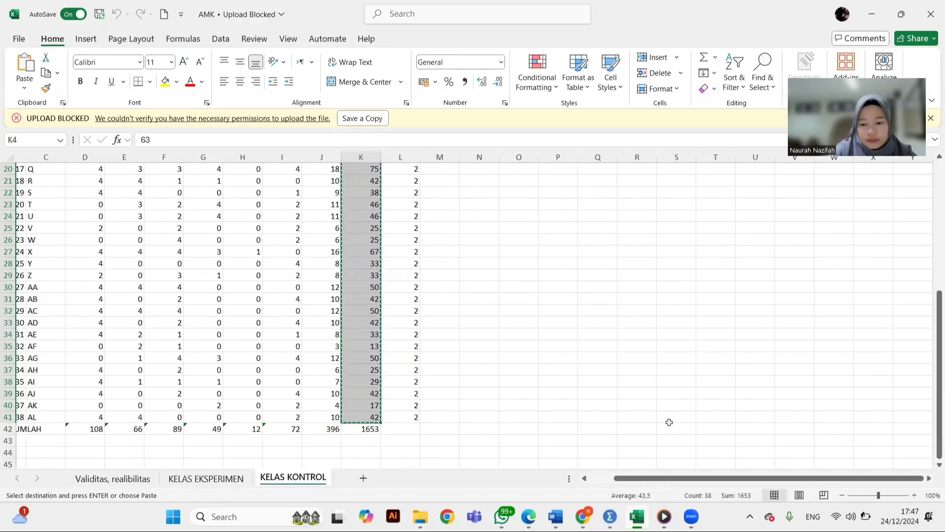
Step: Switch back to the new SPSS dataset and paste the copied control-class scores into the Kontrol column, starting at row 1
mouse_move(610, 517)
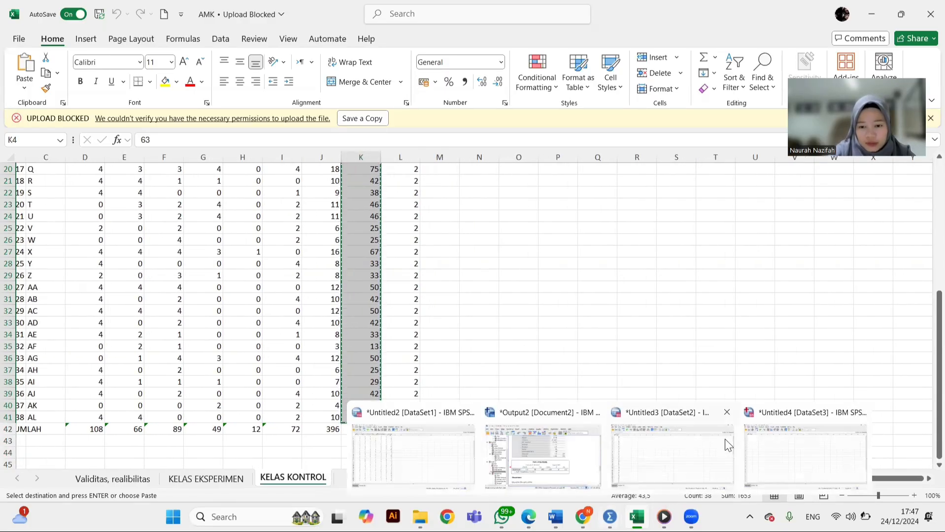
left_click(699, 438)
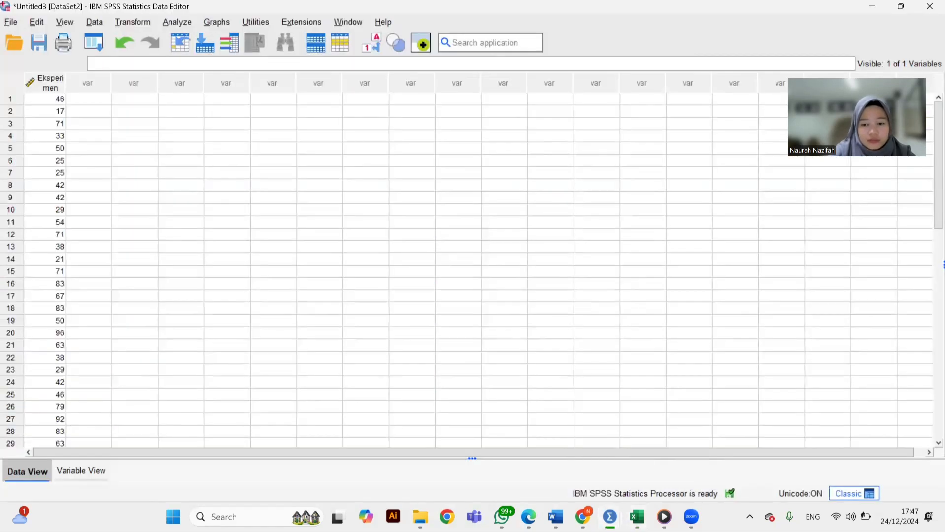
mouse_move(610, 517)
left_click(789, 452)
left_click(47, 92)
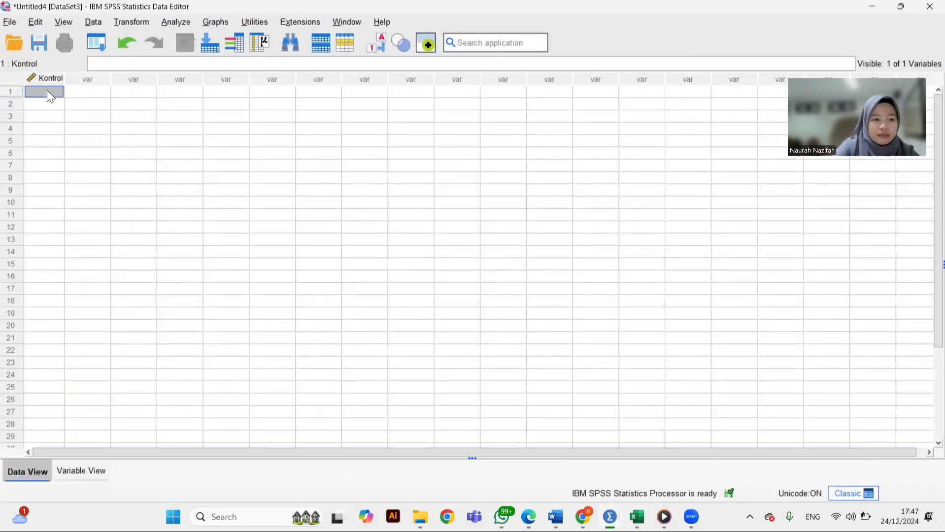
key("ctrl+v")
Step: Run Explore with Kontrol as the dependent variable and normality plots with tests enabled
left_click(178, 23)
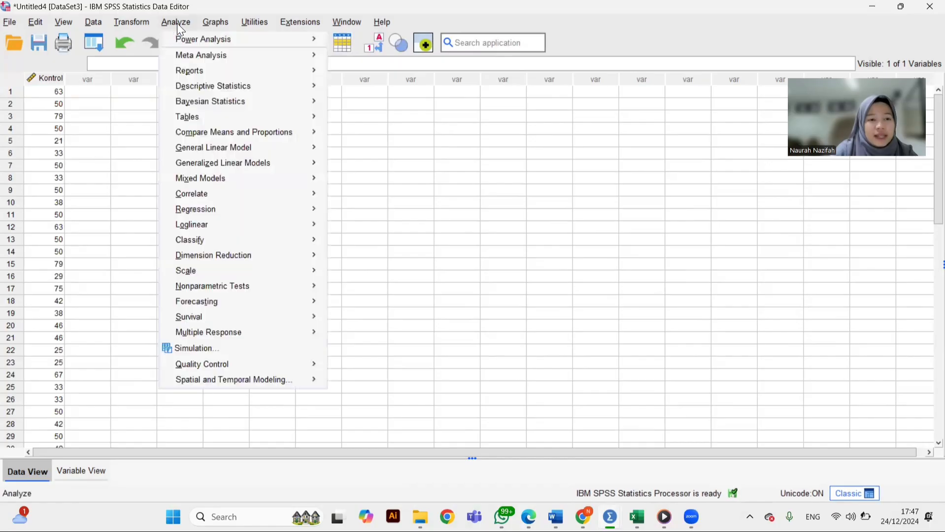
mouse_move(239, 87)
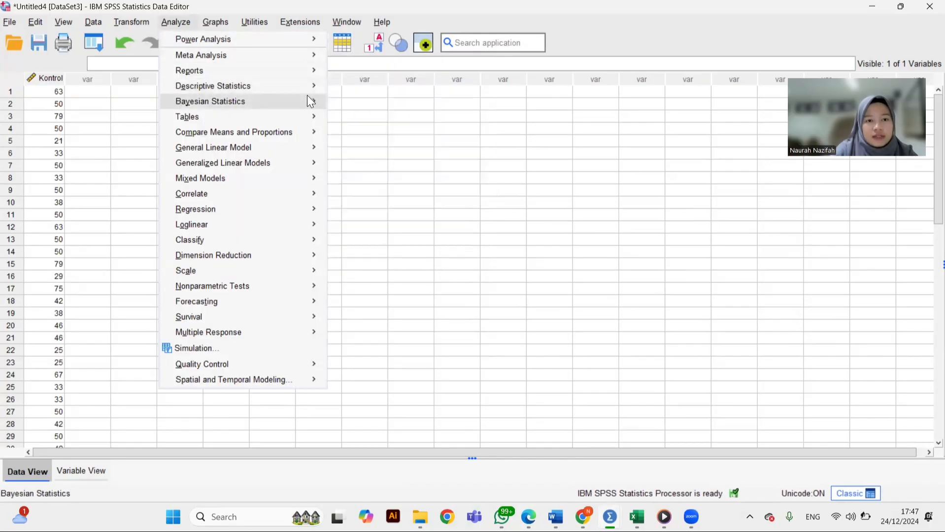
left_click(351, 155)
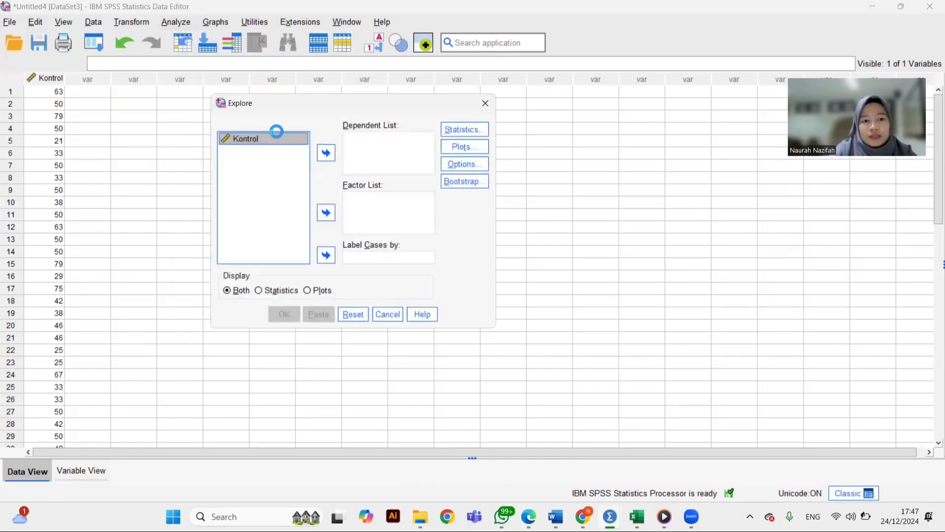
left_click(324, 153)
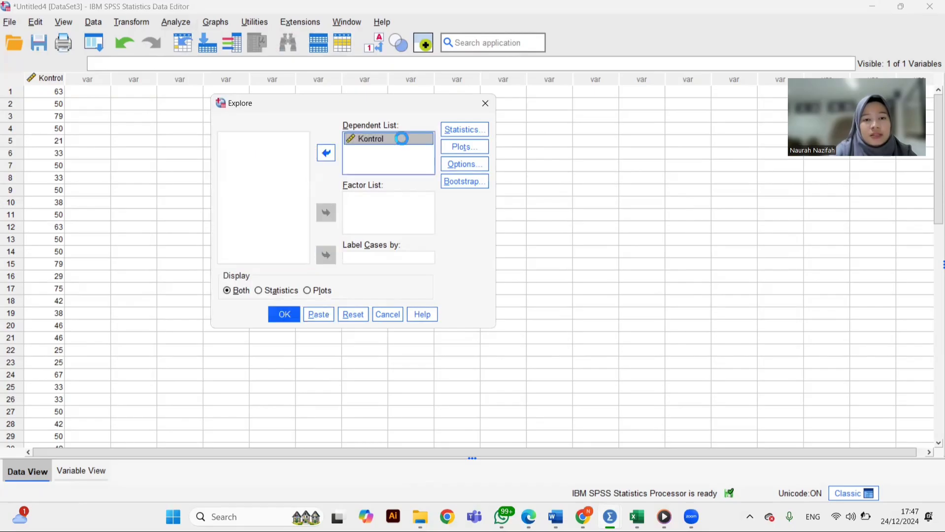
left_click(463, 147)
left_click(628, 240)
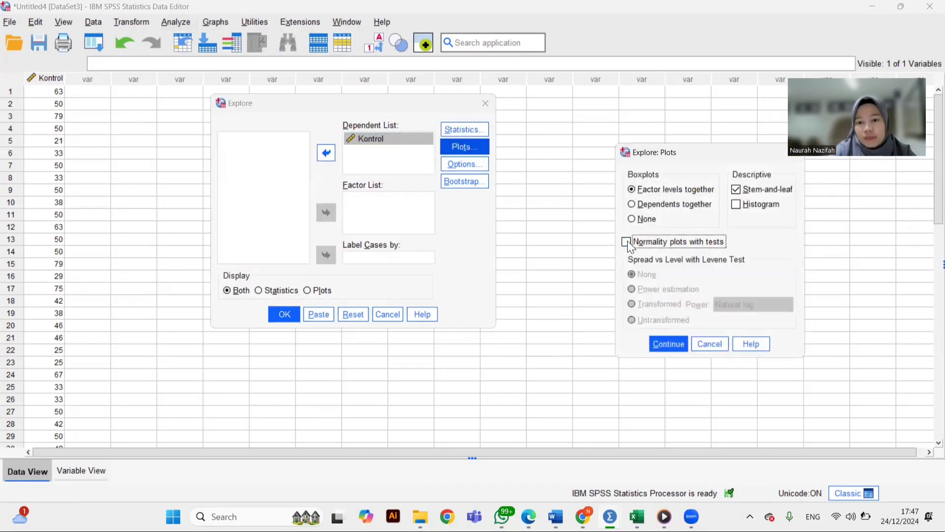
left_click(670, 343)
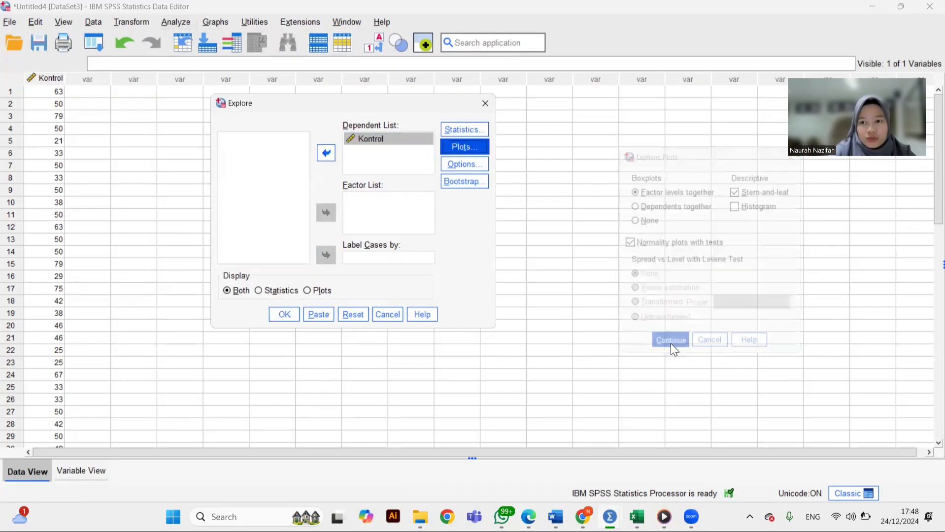
left_click(285, 315)
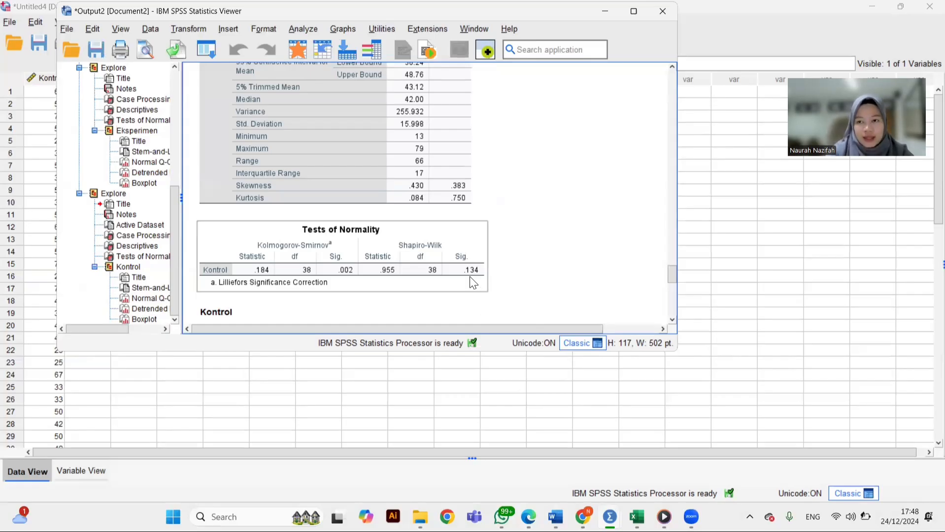
Step: Examine the Tests of Normality table for Kontrol, including its significance values, and minimize the output window to return to the dataset
scroll(470, 278, "down", 3)
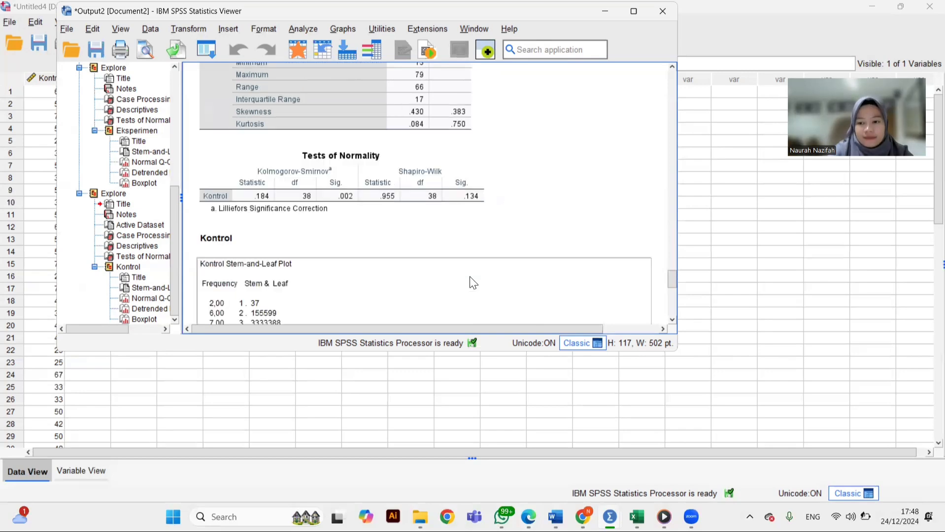
scroll(470, 283, "up", 3)
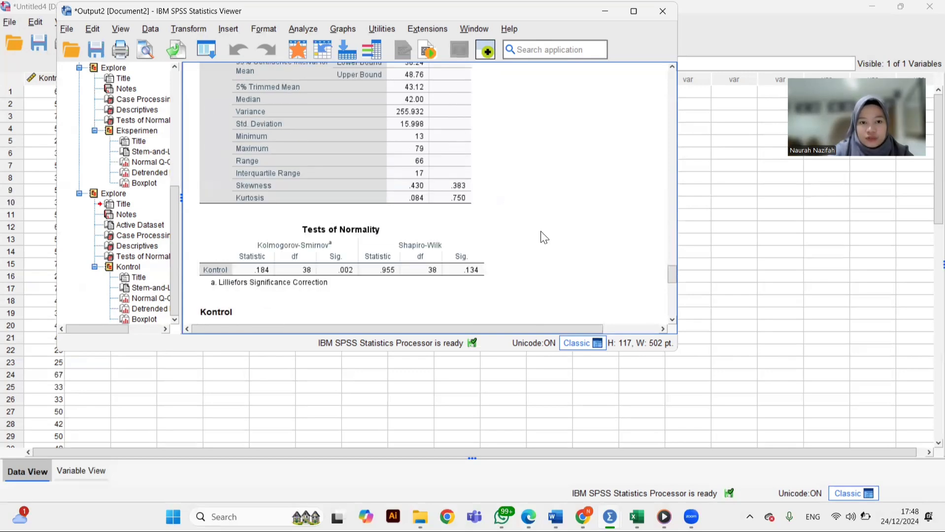
left_click(606, 10)
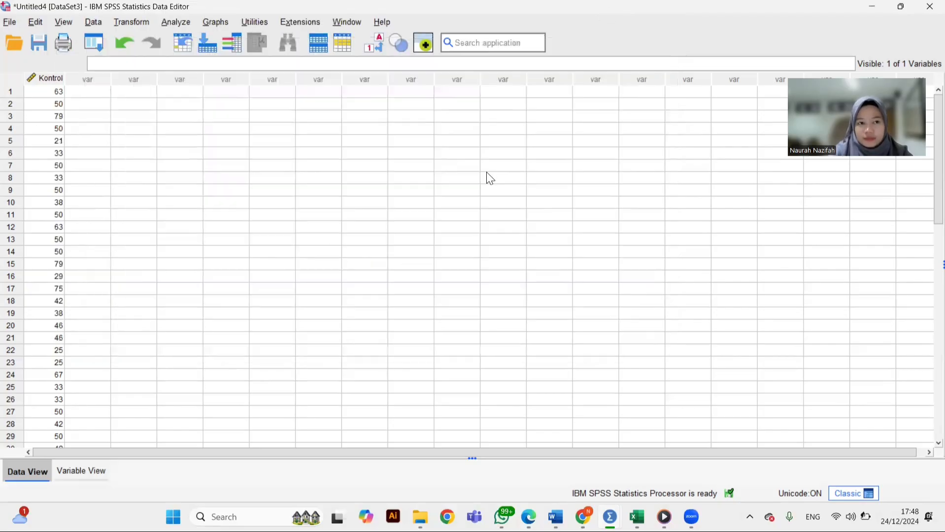
scroll(486, 172, "down", 1)
scroll(490, 179, "up", 1)
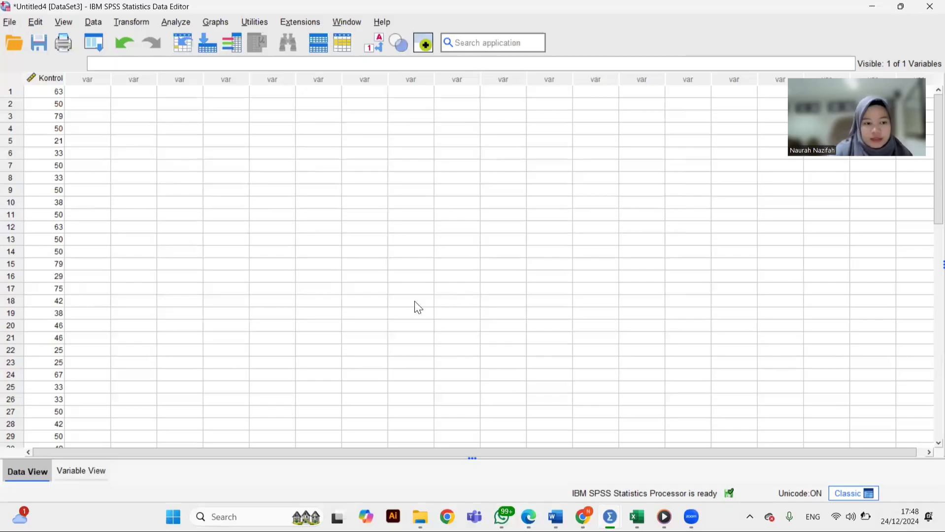
Step: Create a new dataset and define two numeric variables named Hasil and Kelas
left_click(10, 23)
mouse_move(41, 39)
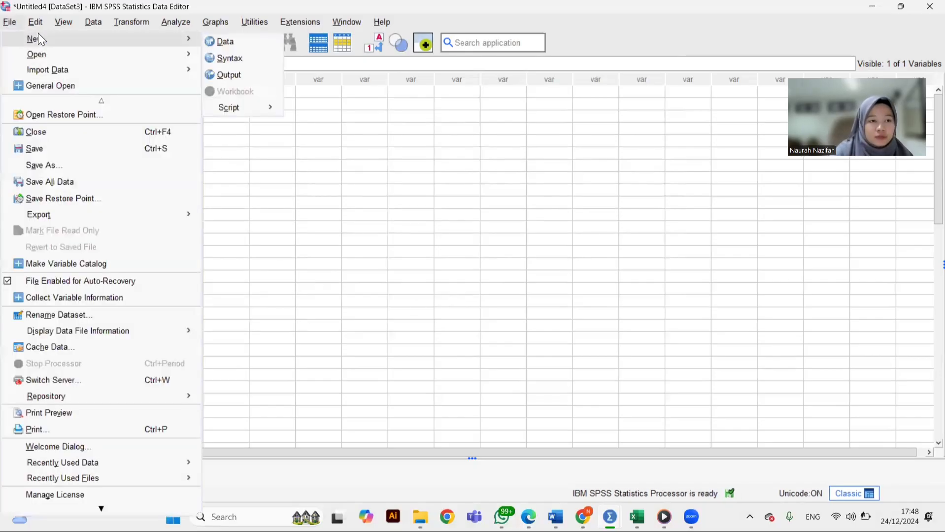
left_click(219, 42)
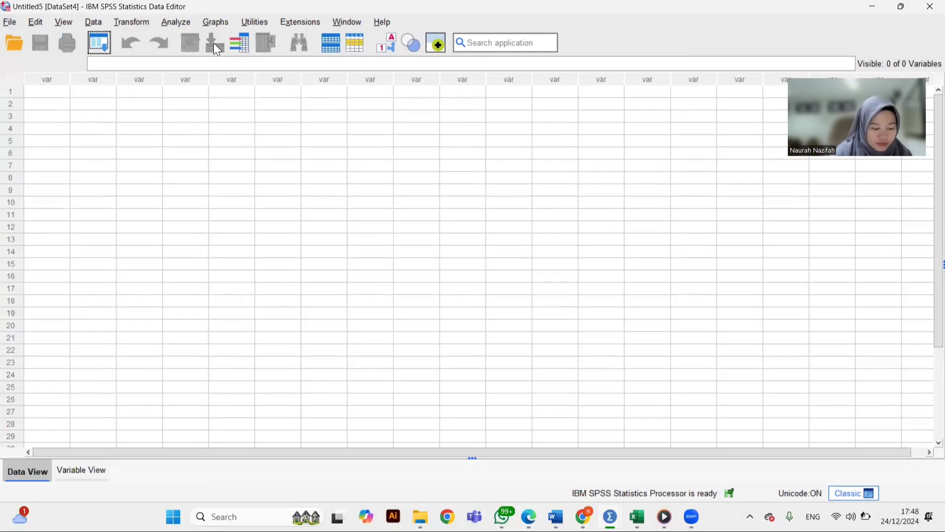
left_click(88, 474)
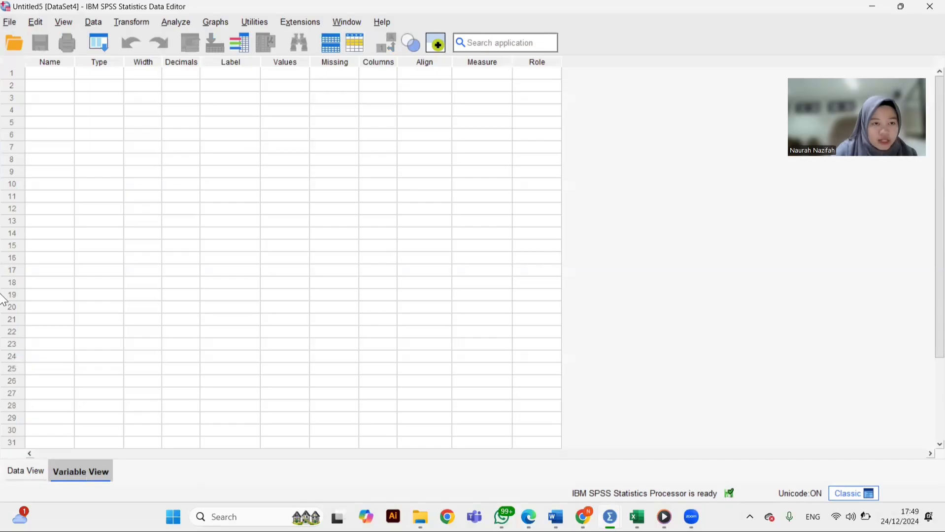
left_click(44, 75)
type("Hasil")
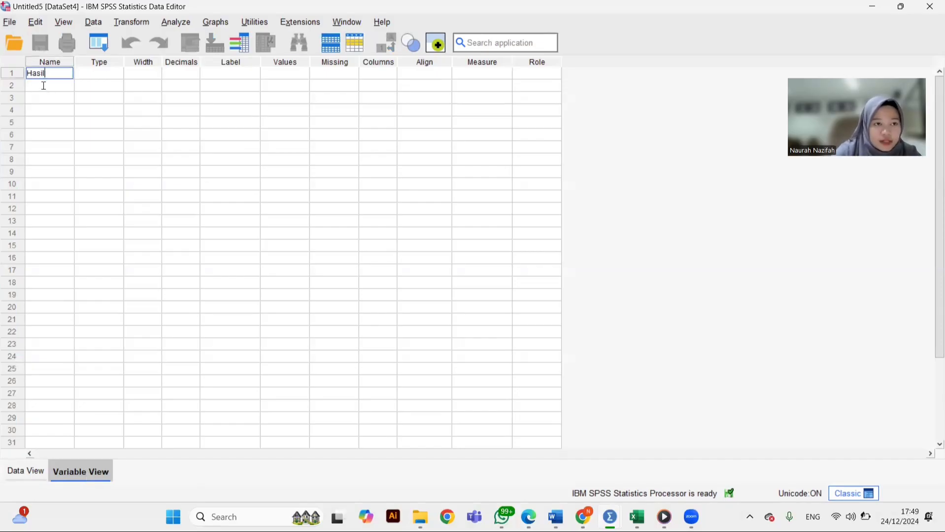
left_click(44, 86)
type("Kelas")
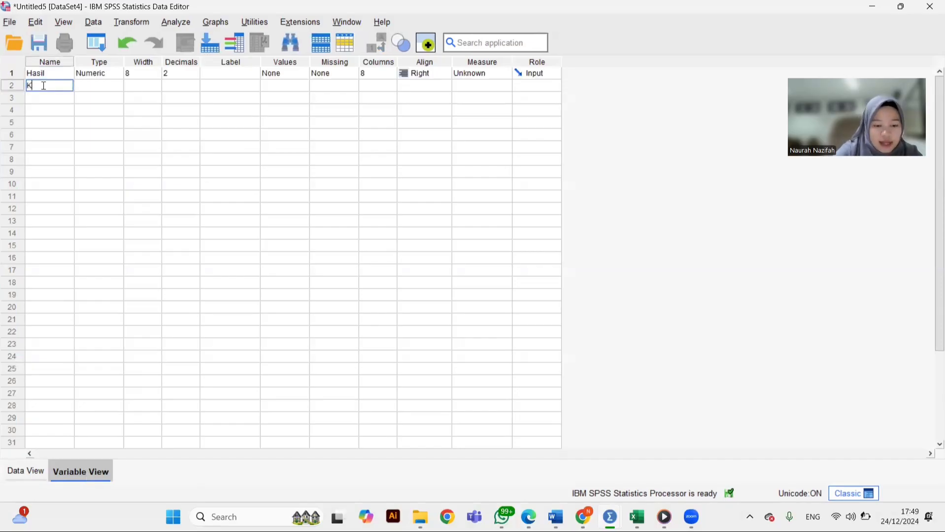
Step: Set both variables to 0 decimals and give them the labels Hasil and Kelas
left_click(187, 76)
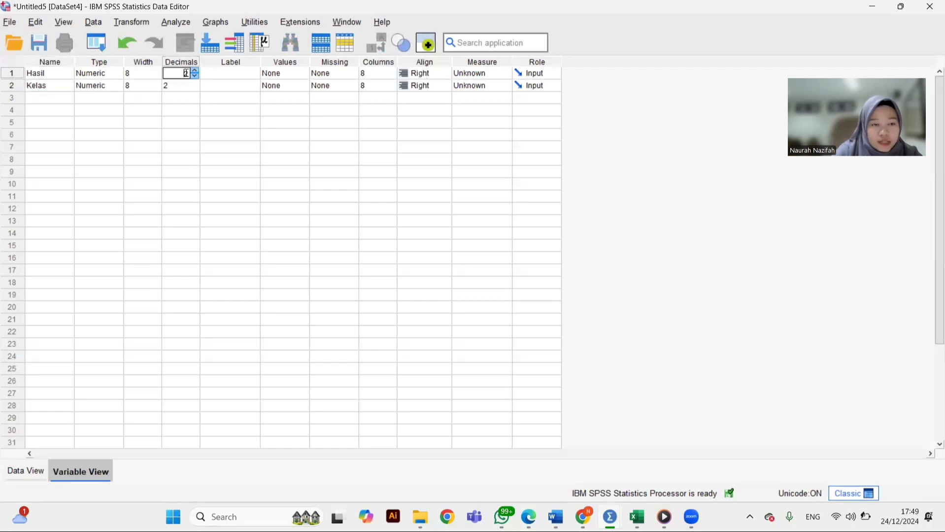
type("0")
left_click(183, 86)
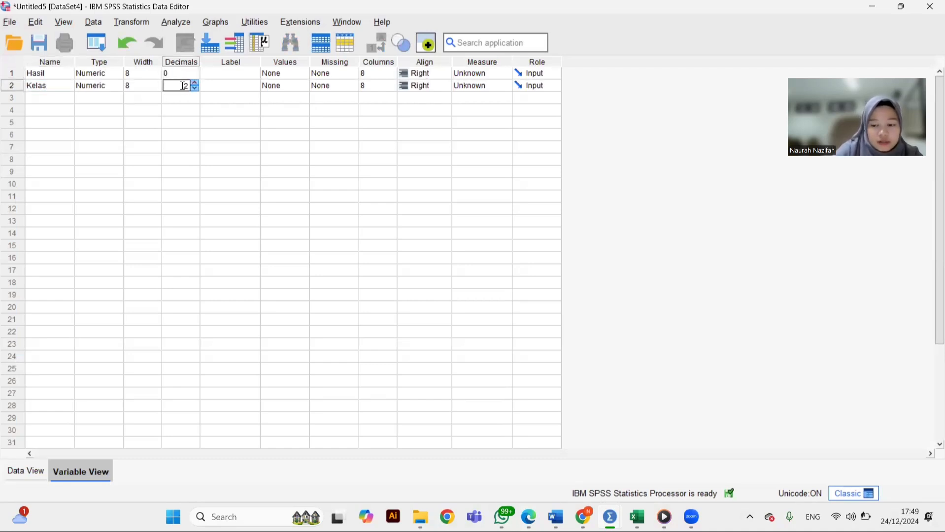
type("0")
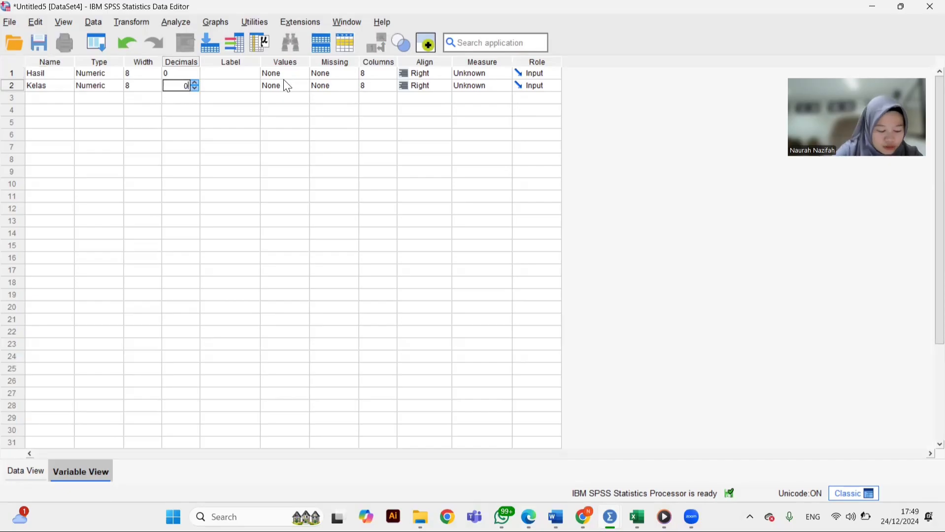
left_click(245, 72)
type("Hasil")
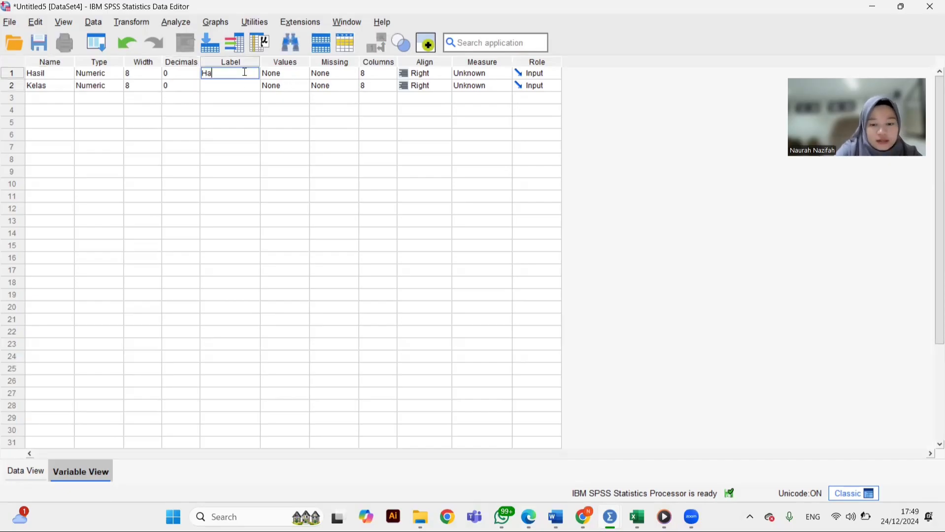
left_click(234, 86)
type("Kelas")
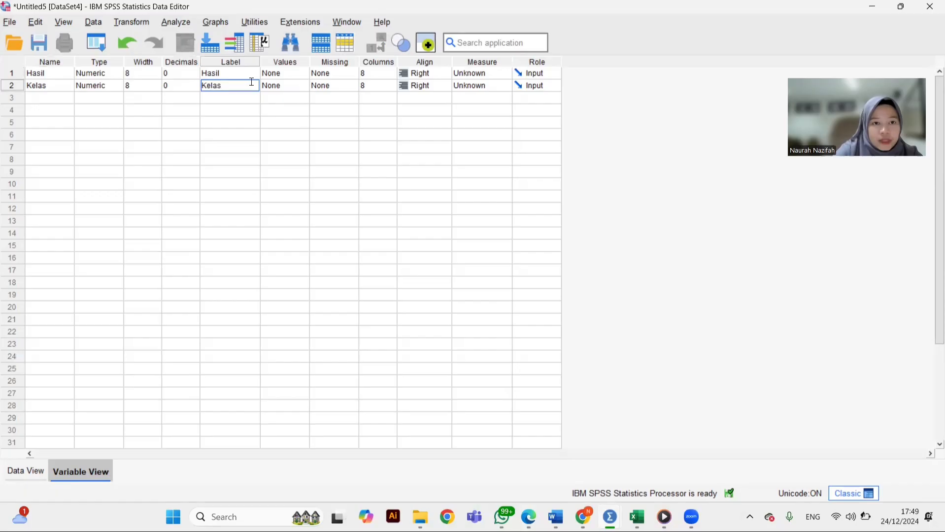
Step: Define the value labels of Kelas as 1 = Eksperimen and 2 = Kontrol
left_click(275, 89)
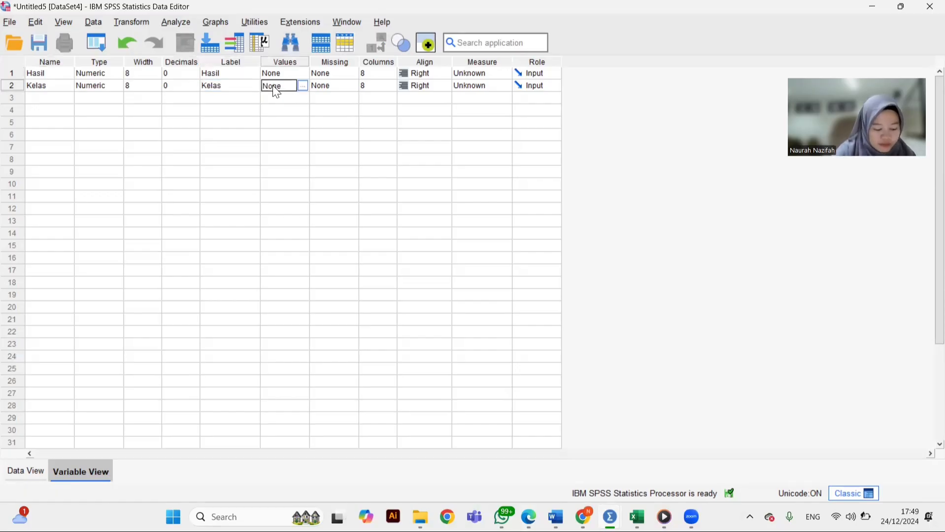
left_click(306, 86)
left_click(596, 217)
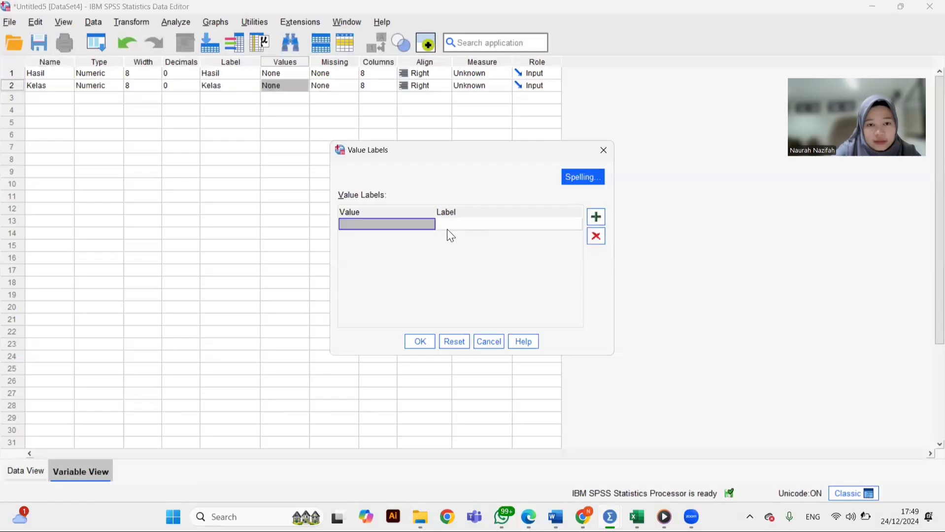
type("1")
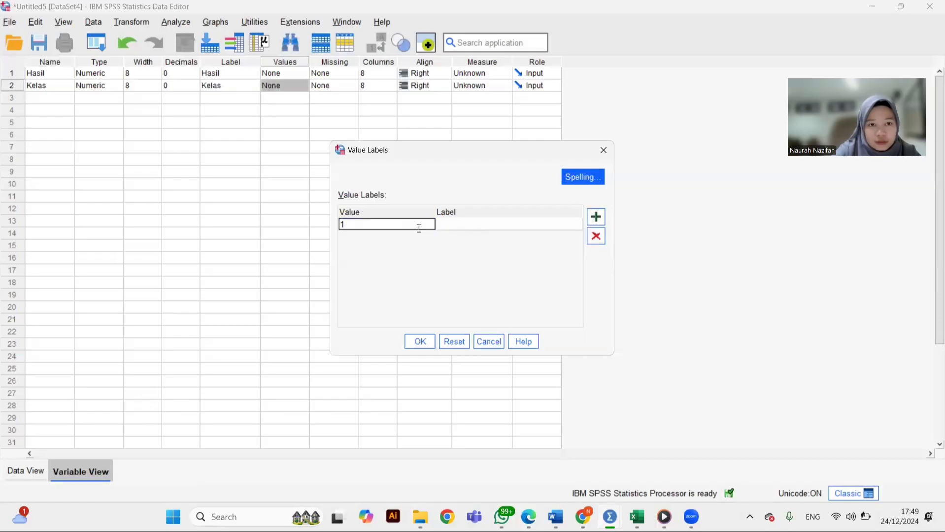
left_click(473, 223)
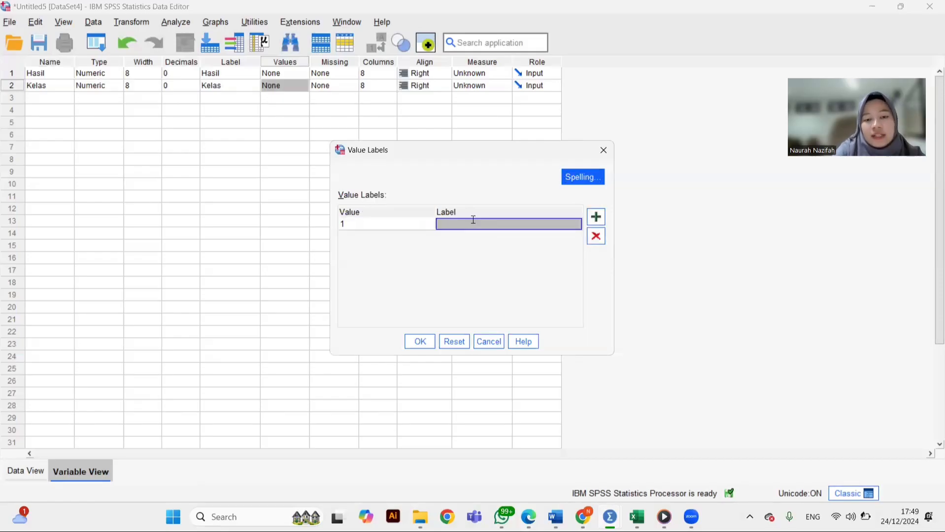
type("Eksperimen")
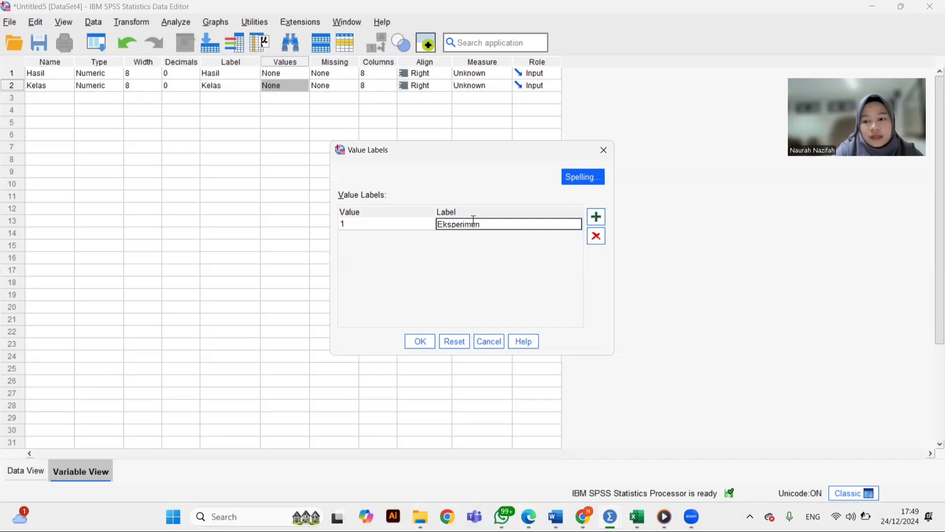
left_click(593, 218)
type("2")
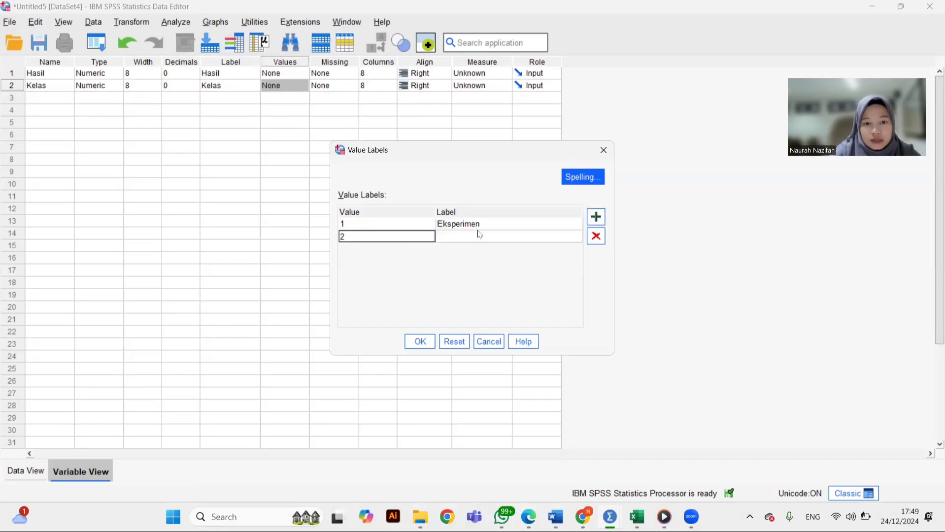
left_click(474, 238)
type("Kontr")
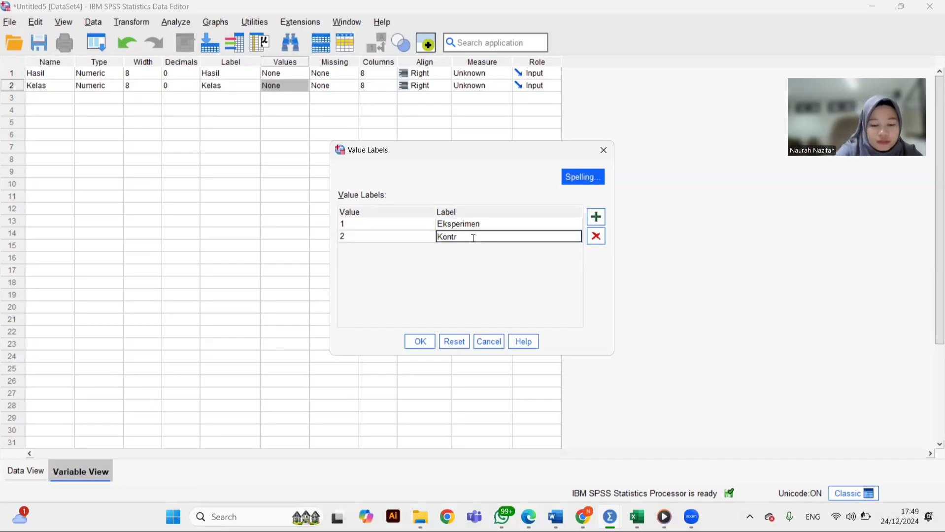
type("ol")
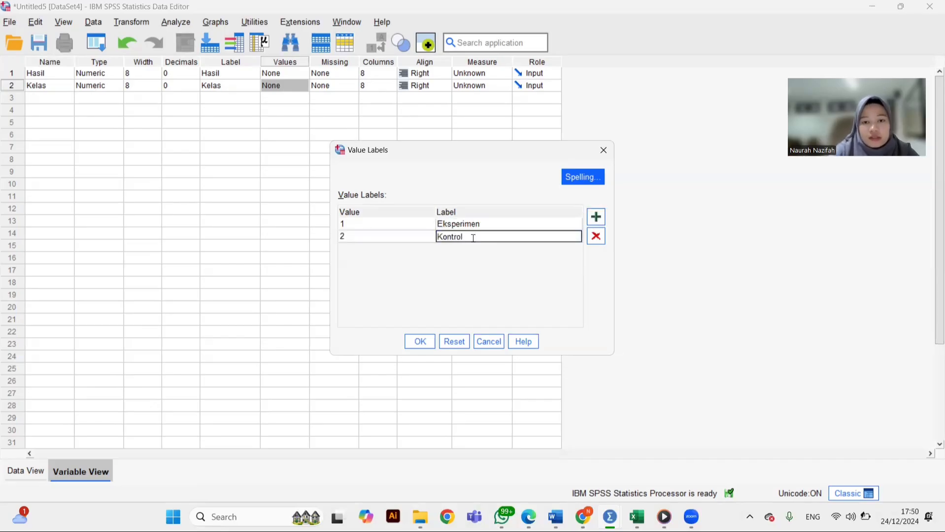
left_click(423, 341)
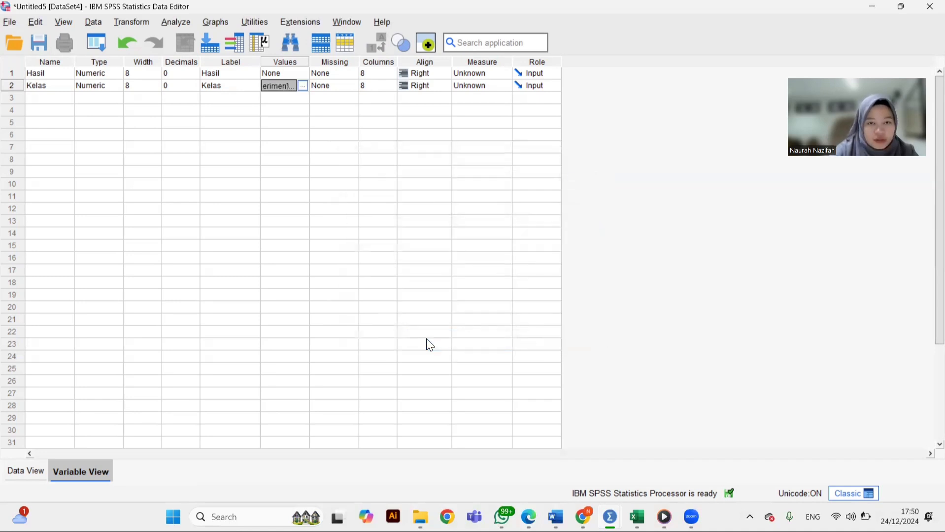
Step: Set the measurement level of Hasil and Kelas to Scale and return to the data grid
left_click(498, 73)
left_click(484, 87)
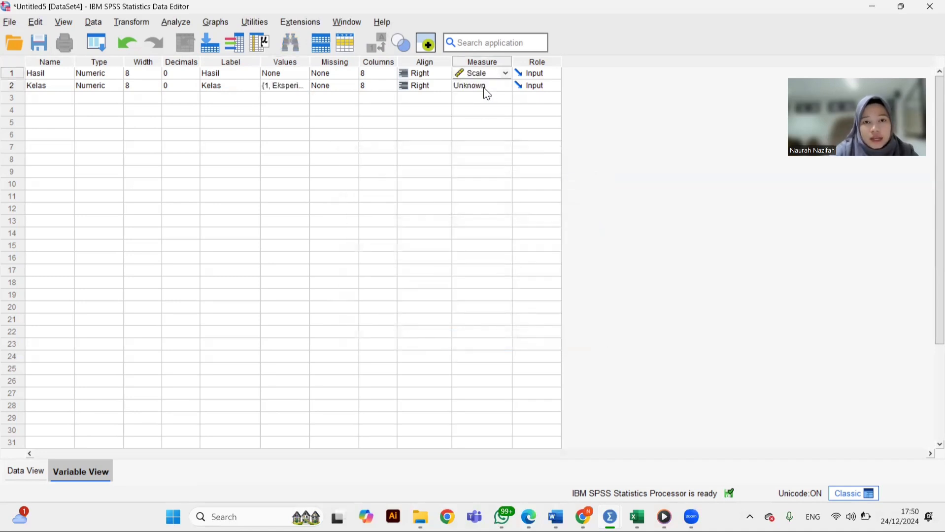
left_click(483, 88)
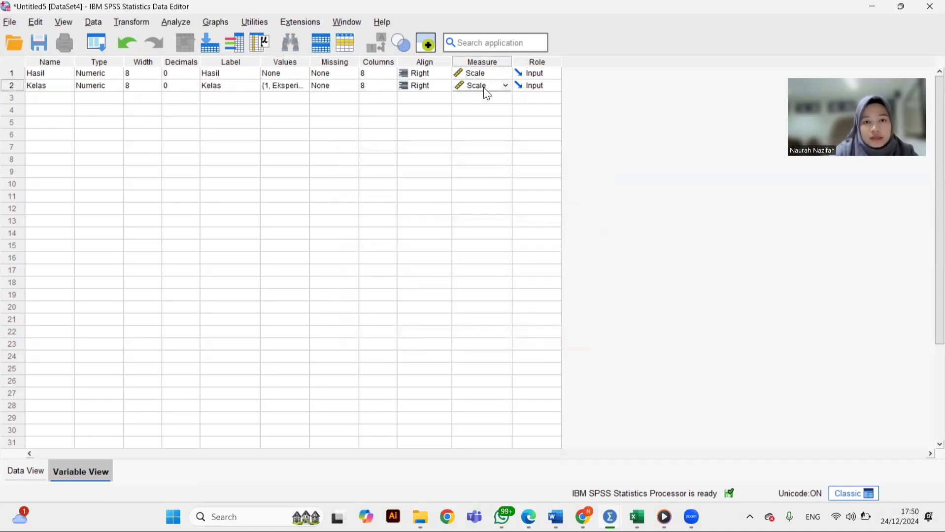
left_click(20, 475)
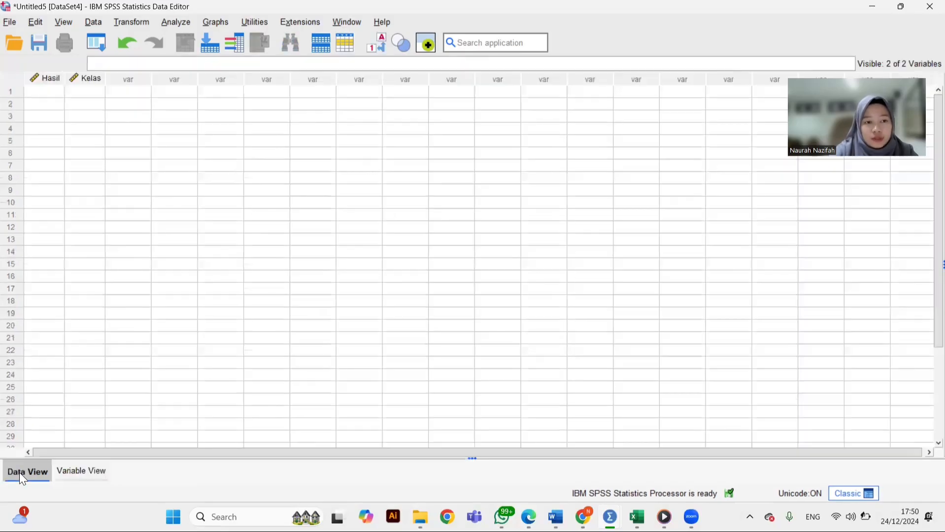
Step: Switch to the AMK workbook in Excel and copy the NILAI scores with their class codes, K4:L41, from the KELAS EKSPERIMEN sheet
left_click(643, 499)
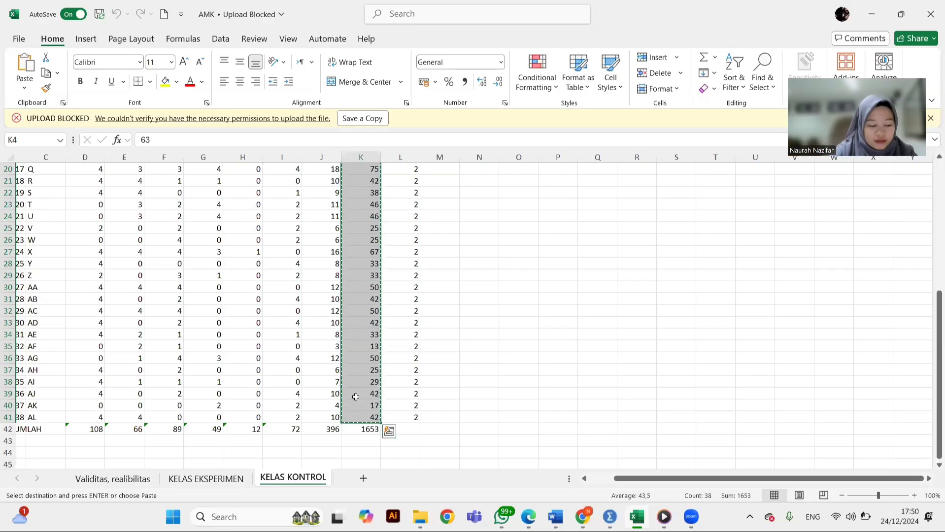
scroll(385, 338, "up", 3)
scroll(385, 338, "up", 3)
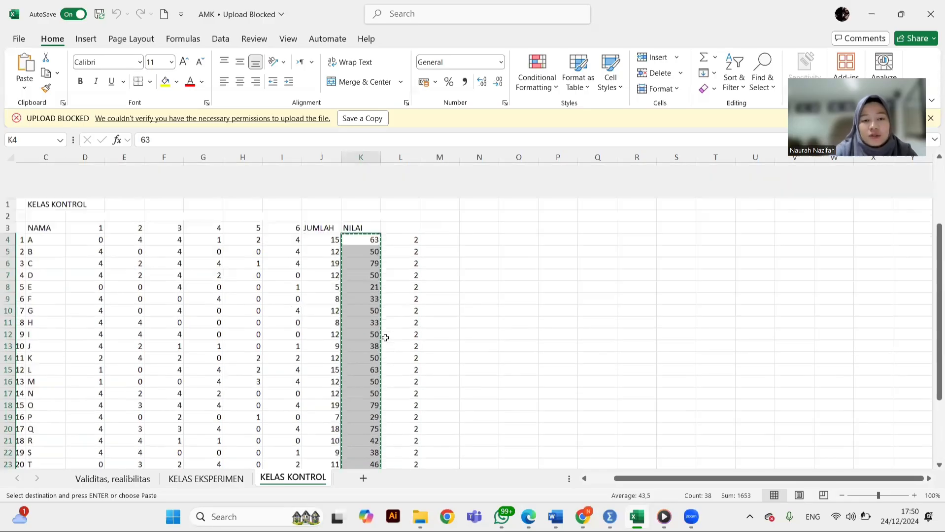
left_click(220, 479)
scroll(383, 276, "up", 7)
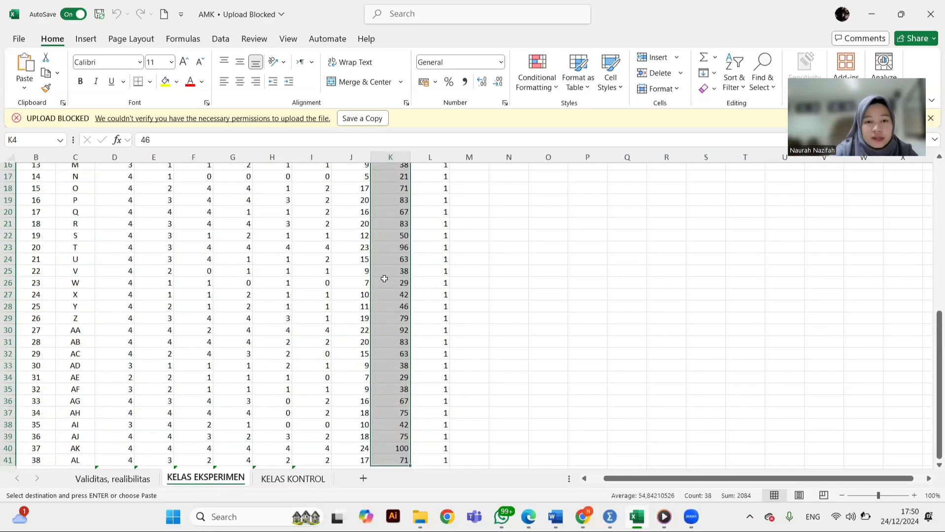
left_click(466, 202)
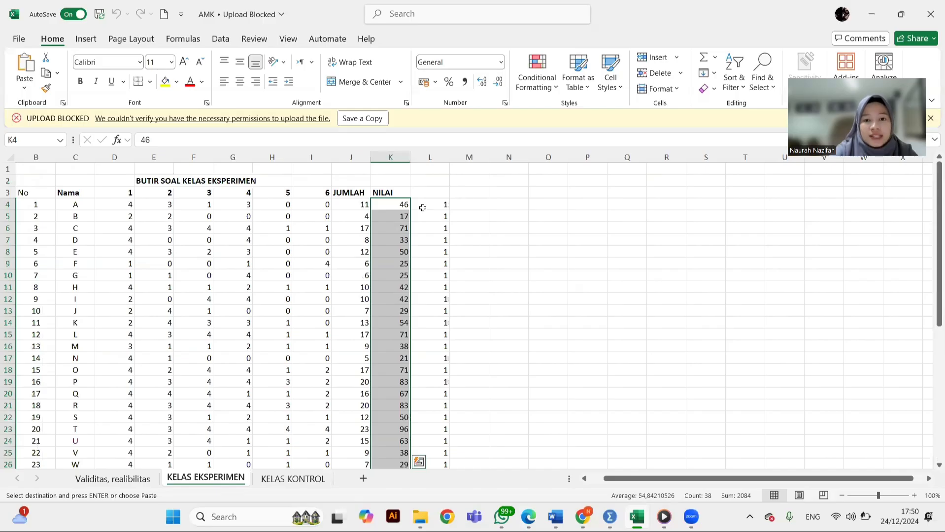
left_click_drag(408, 207, 439, 217)
key("shift+Down")
key("shift+Down")
key("shift+Down")
key("shift+Down")
key("shift+Down")
key("shift+Down")
key("shift+Down")
key("shift+Down")
key("shift+Down")
key("shift+Down")
key("shift+Down")
key("shift+Down")
key("shift+Down")
key("shift+Down")
key("shift+Down")
key("shift+Down")
key("shift+Down")
key("shift+Down")
key("shift+Down")
key("shift+Down")
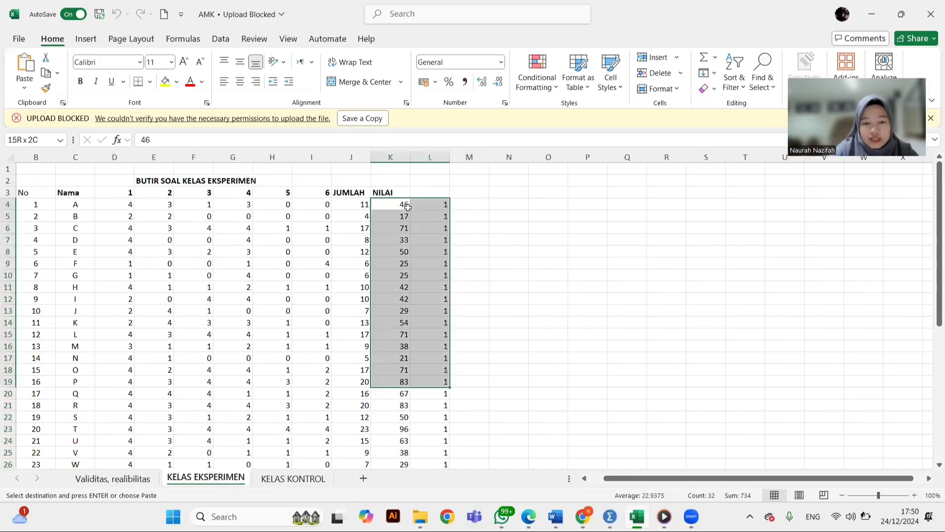
key("shift+Down")
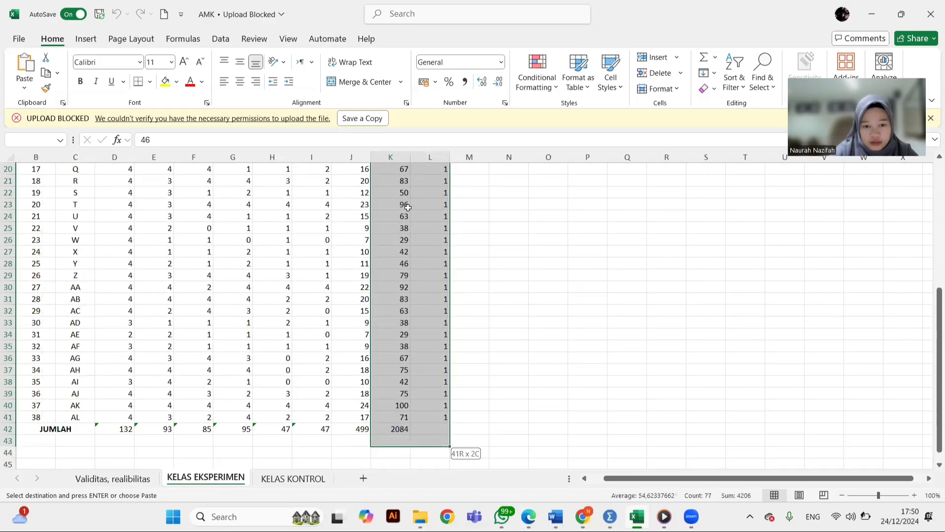
key("ctrl+c")
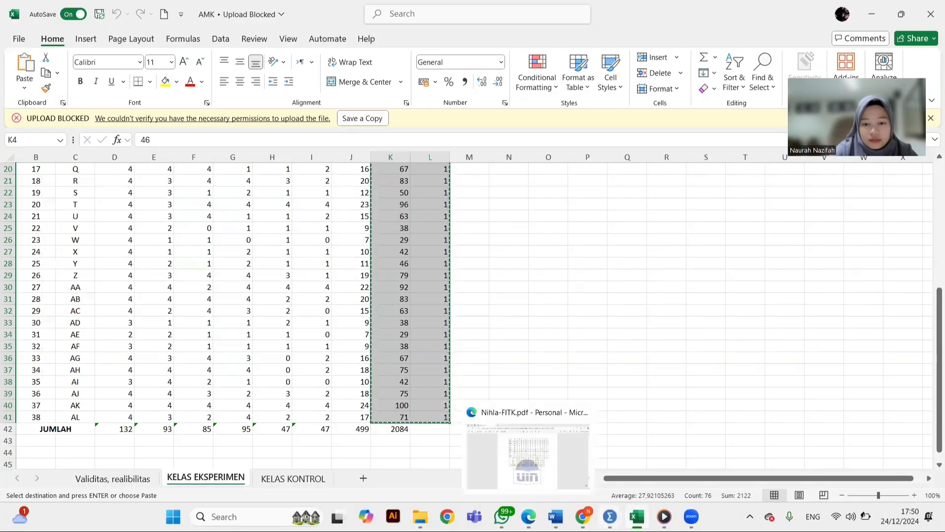
Step: Switch to the Untitled5 dataset in SPSS and paste the experimental class data into Hasil and Kelas from row 1
mouse_move(610, 517)
left_click(840, 434)
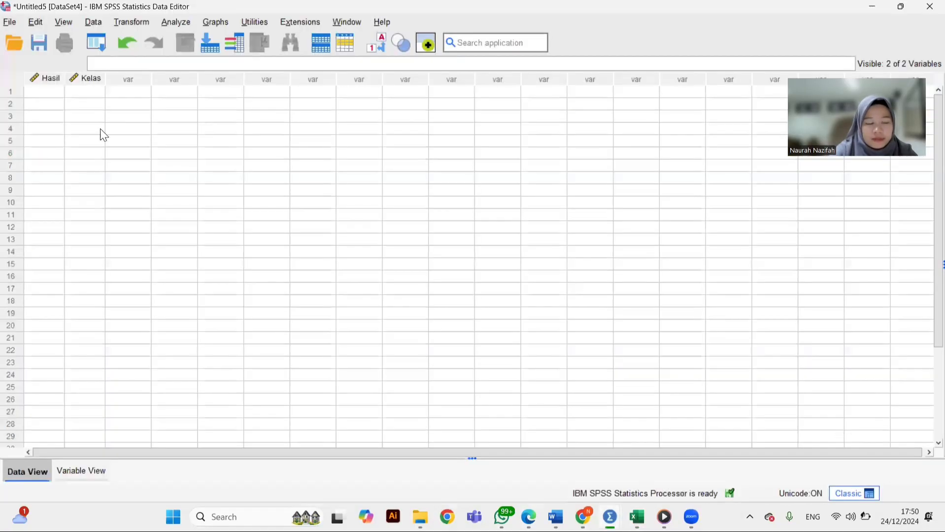
key("ctrl+v")
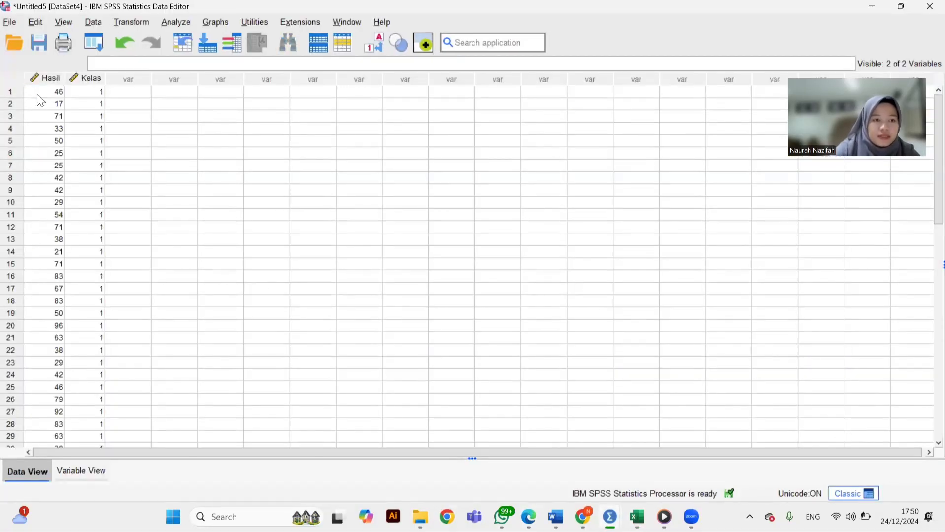
scroll(90, 179, "down", 7)
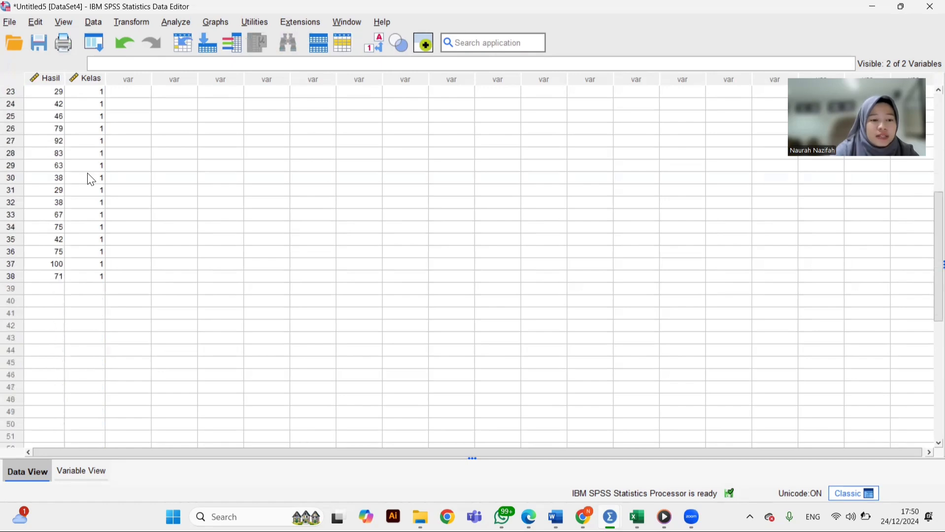
Step: Return to the Excel workbook and copy the NILAI scores with their class codes, K4:L41, from the KELAS KONTROL sheet
mouse_move(636, 515)
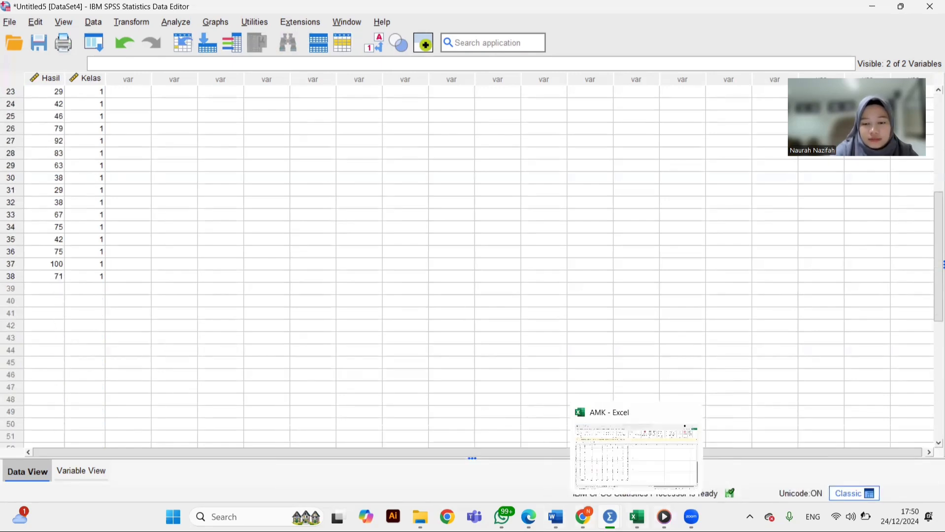
left_click(632, 499)
left_click(306, 485)
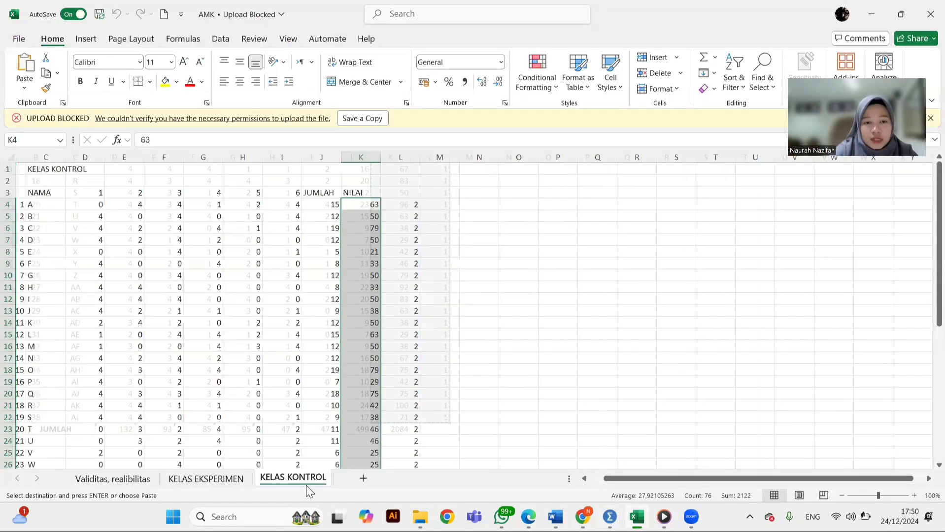
left_click(481, 250)
left_click(367, 205)
key("shift+Right")
key("shift+Down")
key("shift+Down")
key("shift+Down")
key("shift+Down")
key("shift+Down")
key("shift+Down")
key("shift+Down")
key("shift+Down")
key("shift+Down")
key("shift+Down")
key("shift+Down")
key("shift+Down")
key("shift+Down")
key("shift+Down")
key("shift+Down")
key("shift+Down")
key("shift+Down")
key("shift+Down")
key("shift+Down")
key("shift+Down")
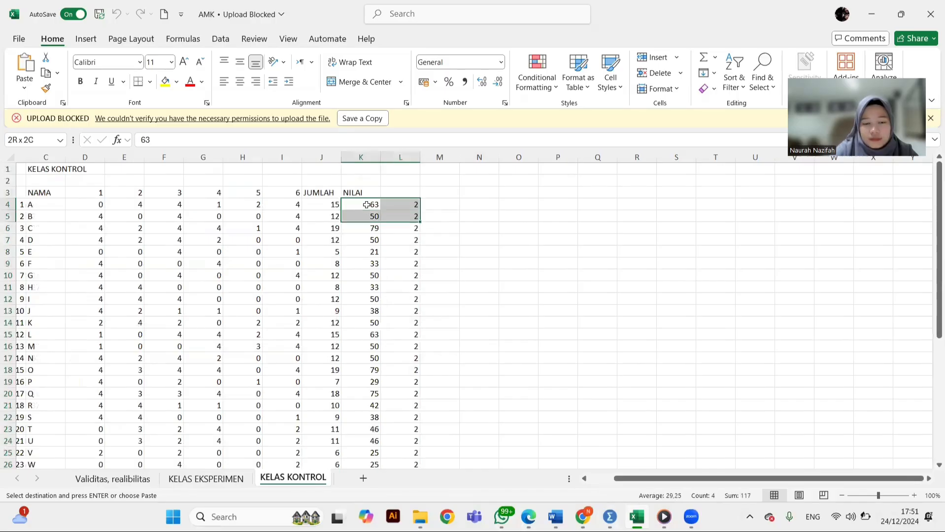
key("shift+Down")
key("shift+Down")
key("shift+Down")
key("shift+Down")
key("shift+Down")
key("shift+Down")
key("shift+Down")
key("shift+Down")
key("shift+Down")
key("shift+Down")
key("shift+Down")
key("shift+Down")
key("shift+Down")
key("shift+Down")
key("shift+Down")
key("shift+Down")
key("shift+Down")
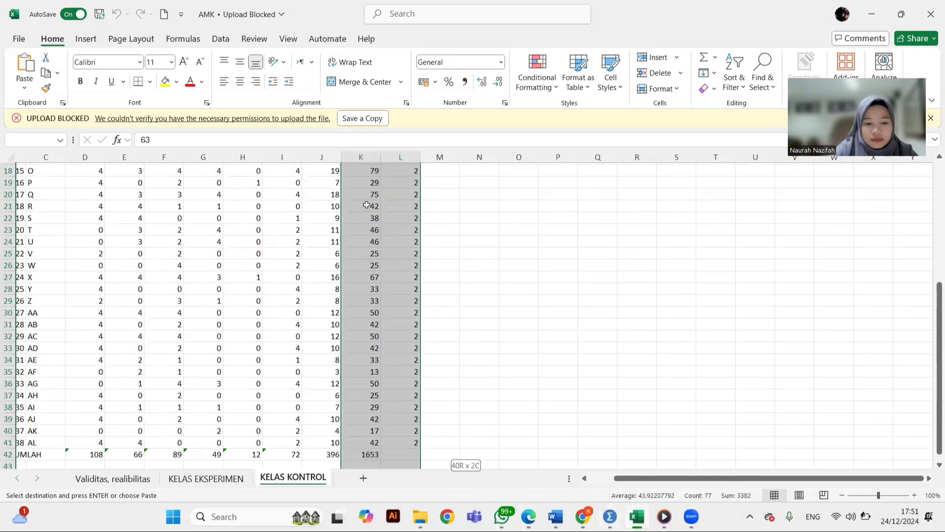
key("shift+Up")
key("ctrl+c")
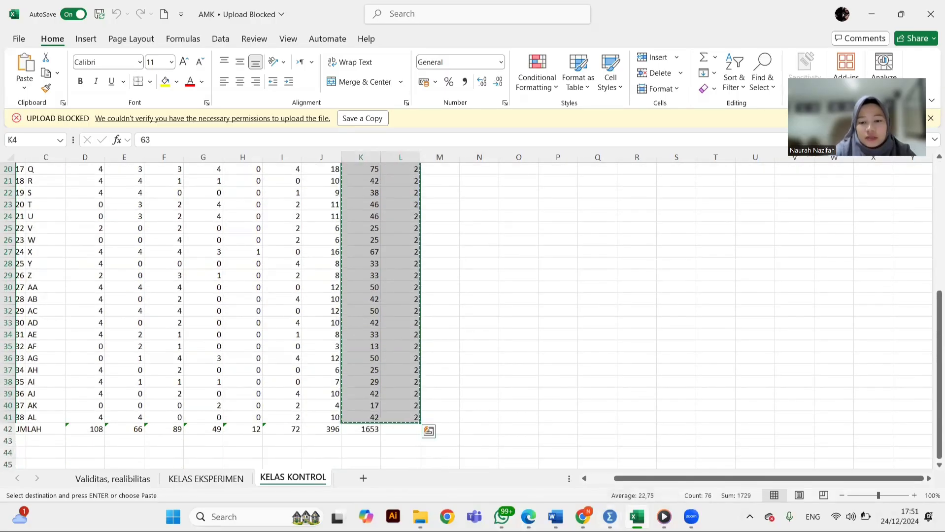
Step: Switch to the Untitled5 dataset in SPSS and paste the control class data below the experimental rows, starting at row 39 of Hasil
left_click(610, 517)
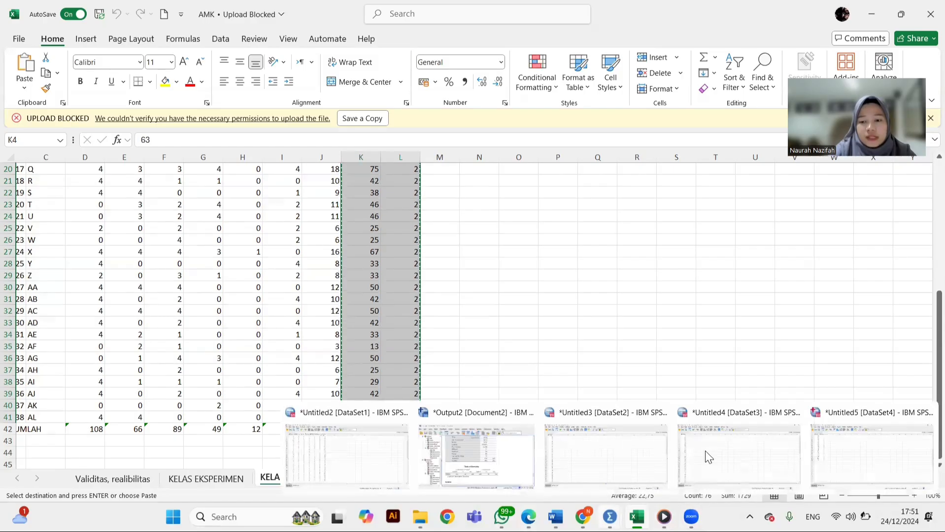
left_click(861, 442)
left_click(45, 289)
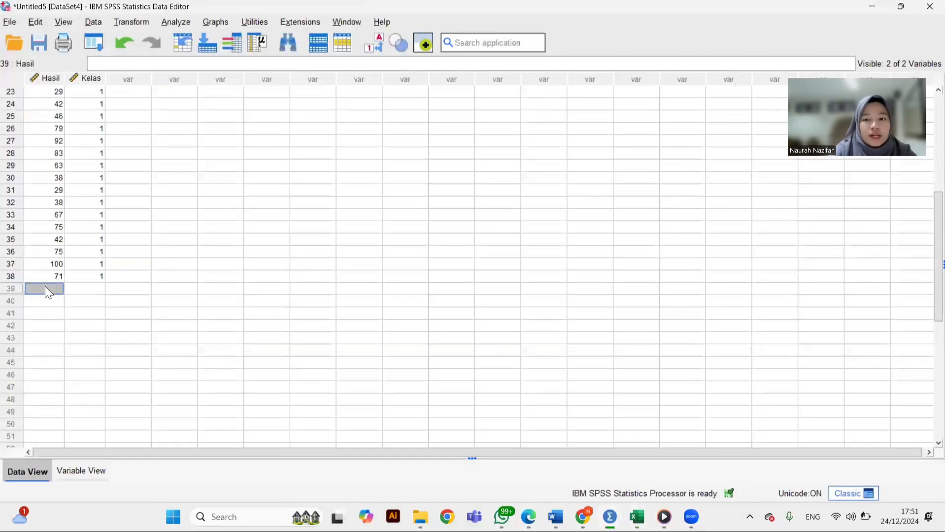
key("ctrl+v")
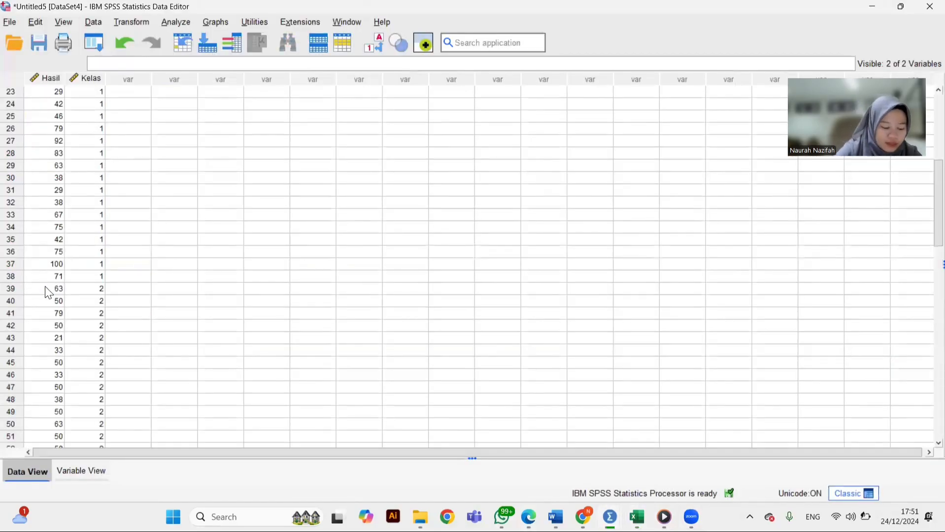
scroll(45, 287, "up", 7)
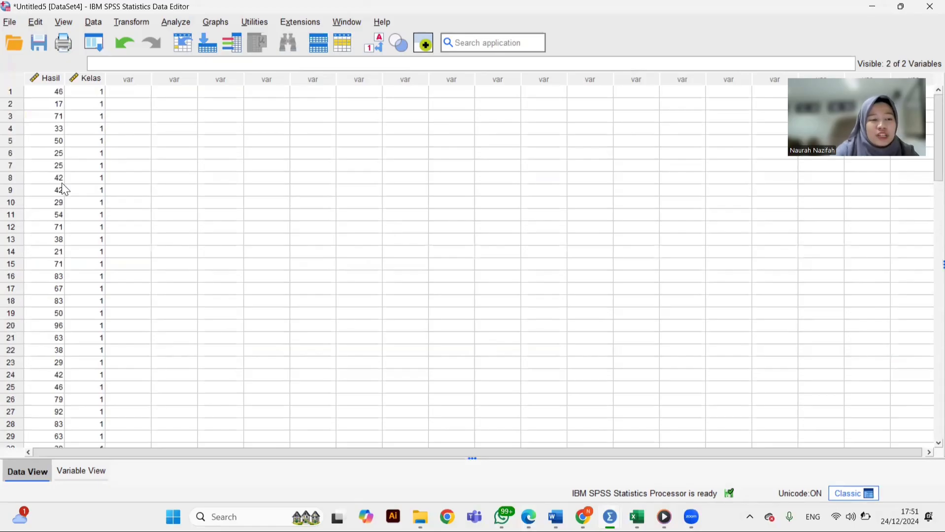
scroll(104, 369, "down", 6)
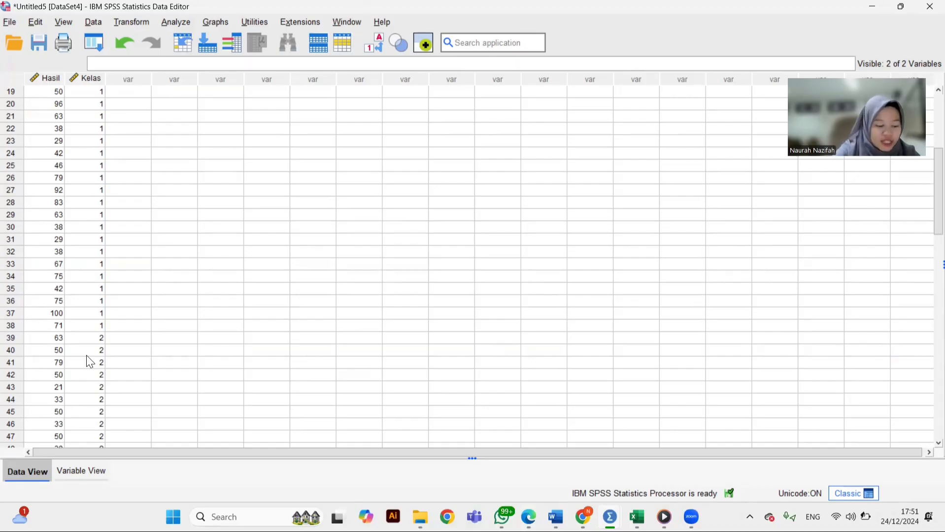
Step: Set up a One-Way ANOVA with Hasil as the dependent variable and Kelas as the factor
left_click(175, 22)
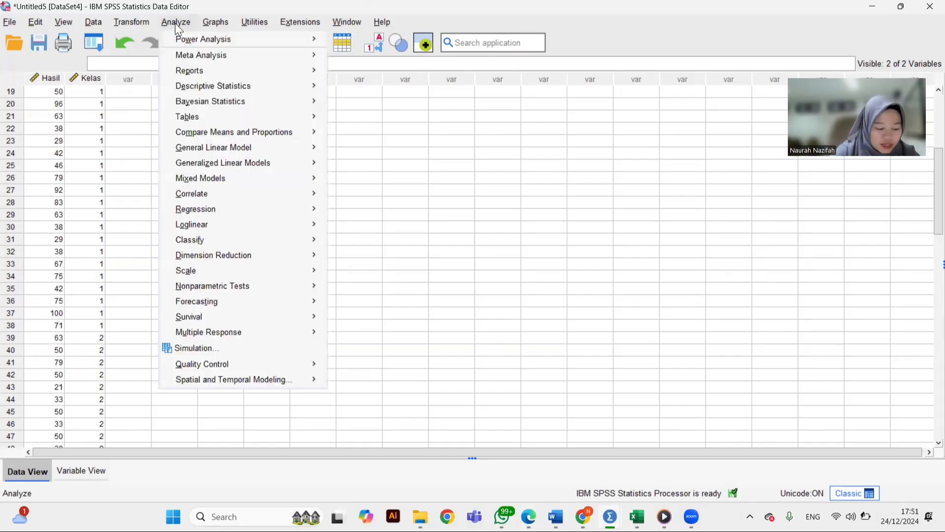
mouse_move(279, 134)
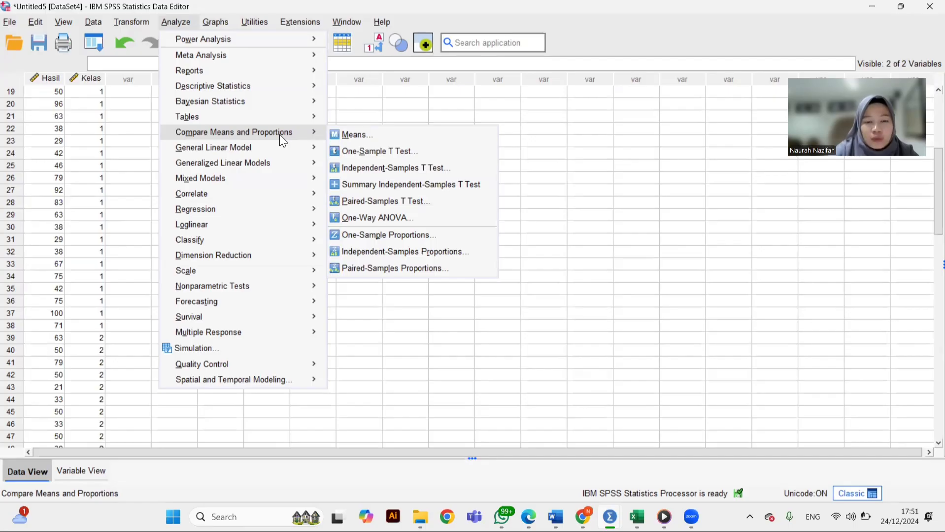
left_click(356, 216)
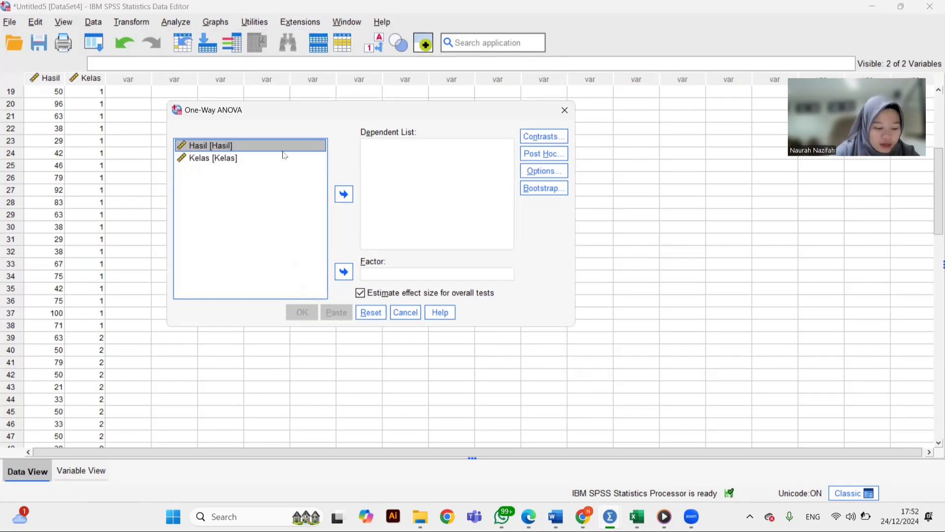
left_click(345, 195)
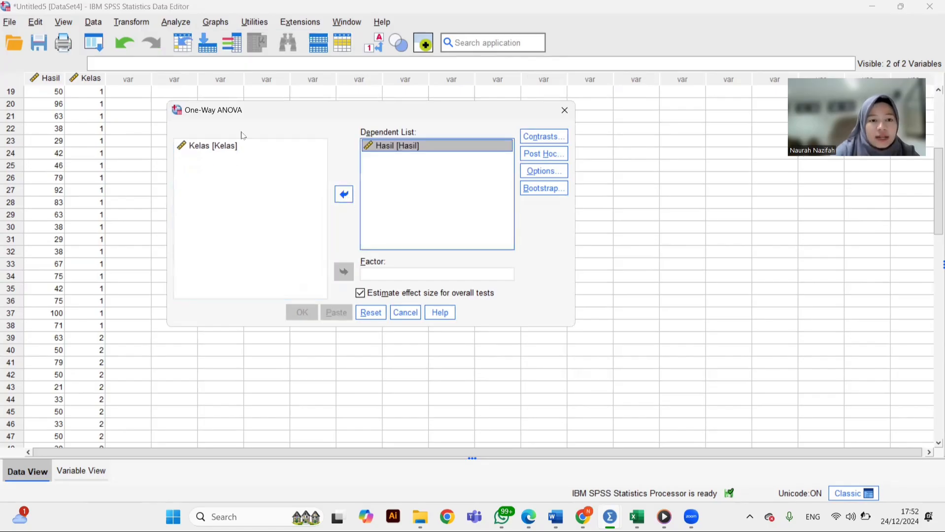
left_click(242, 147)
left_click(345, 273)
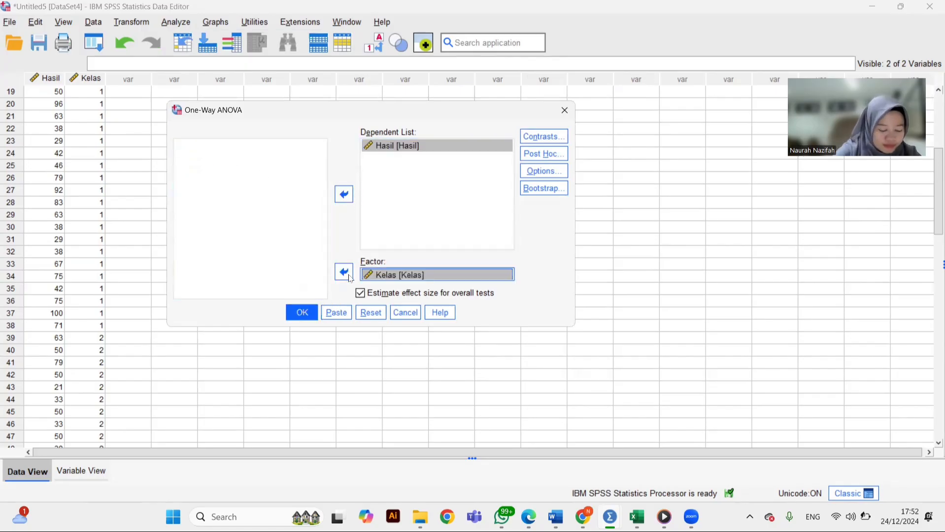
Step: Include the homogeneity of variance test in the One-Way ANOVA and run the analysis
left_click(535, 173)
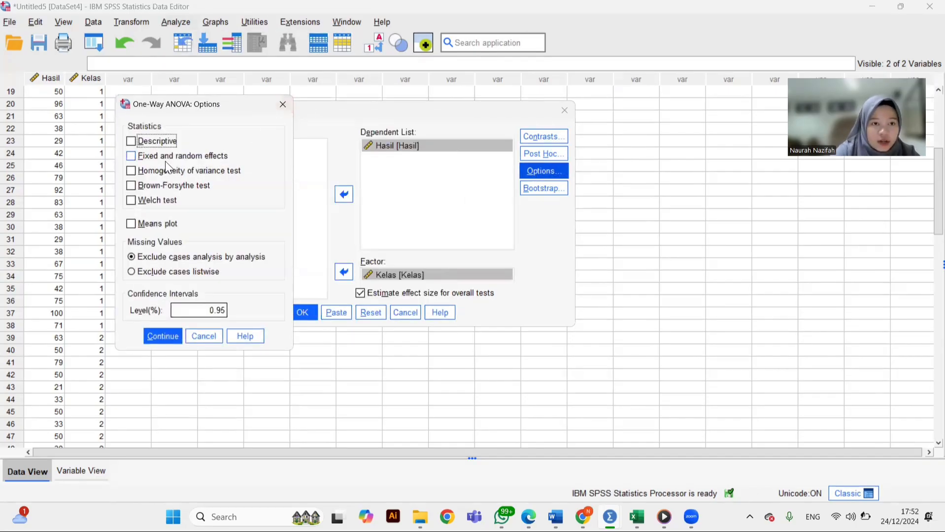
left_click(134, 171)
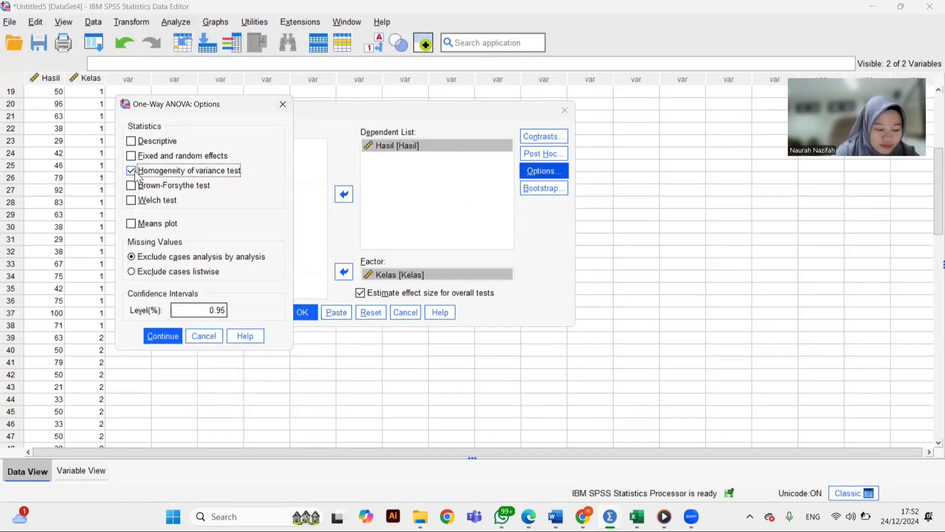
left_click(162, 337)
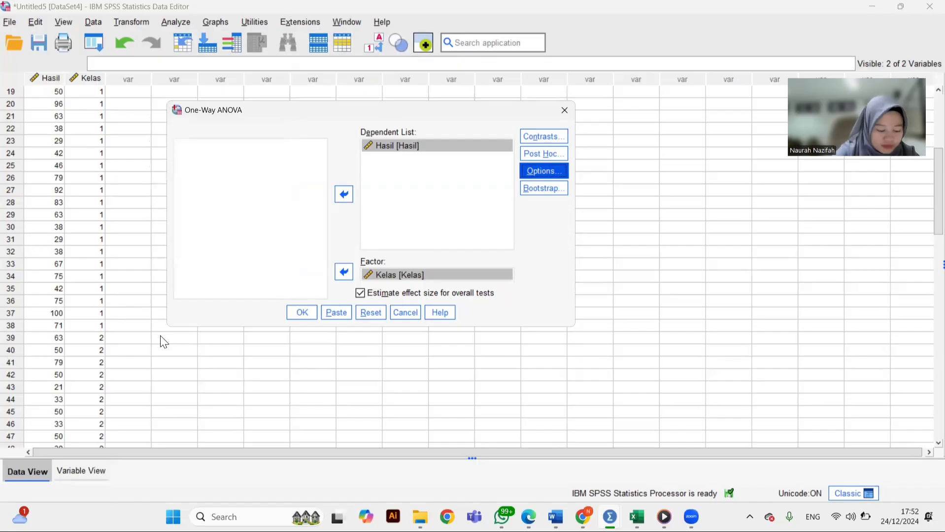
left_click(297, 318)
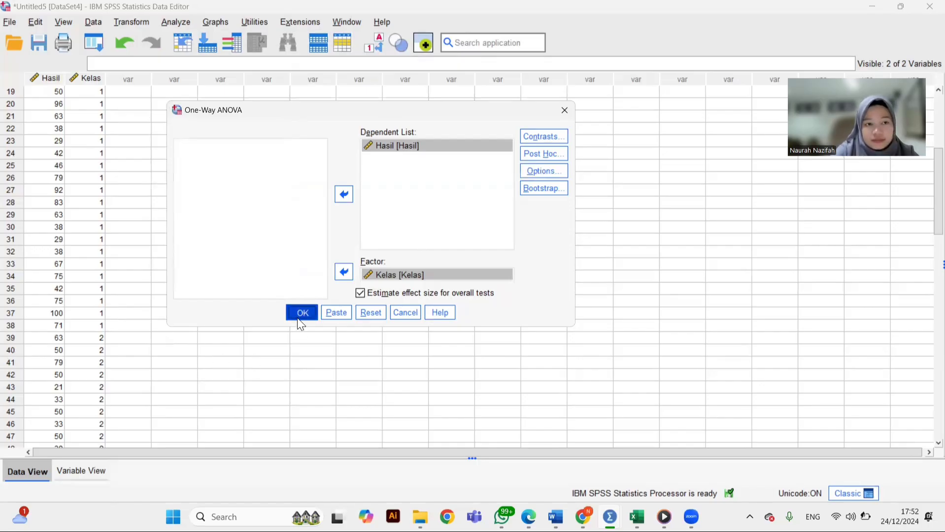
Step: Examine the Tests of Homogeneity of Variances and ANOVA tables for Hasil in the output
left_click(309, 304)
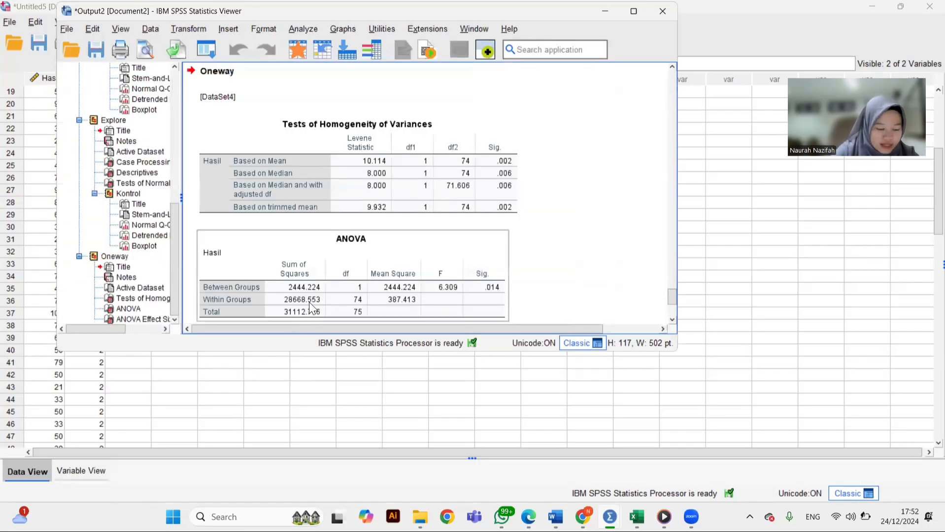
double_click(377, 260)
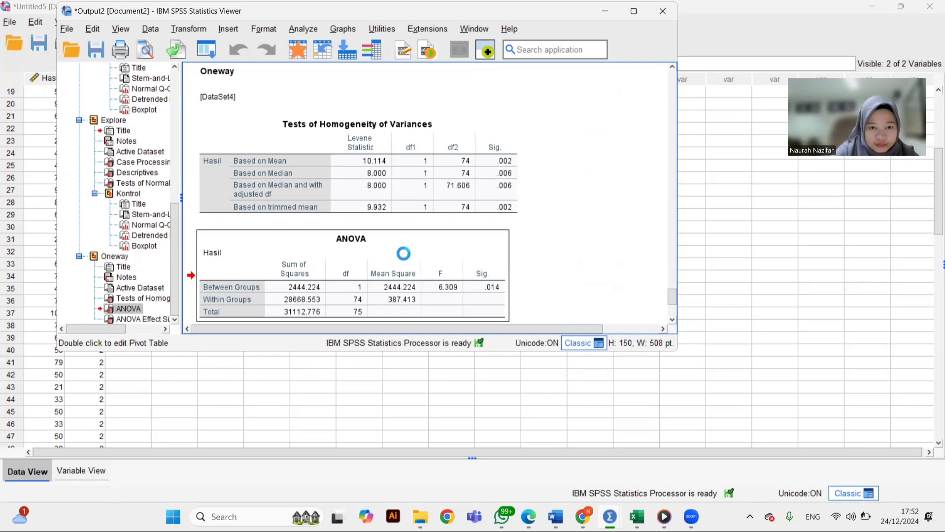
left_click(760, 106)
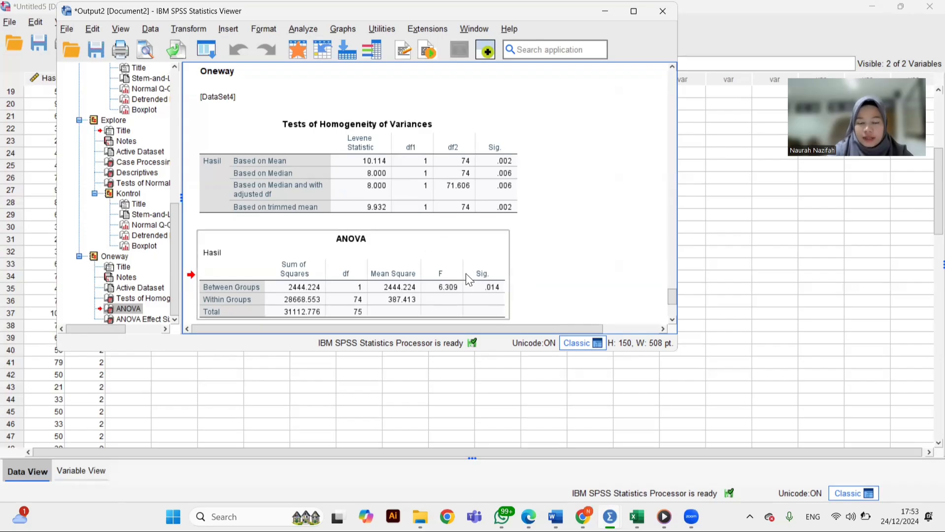
left_click(503, 310)
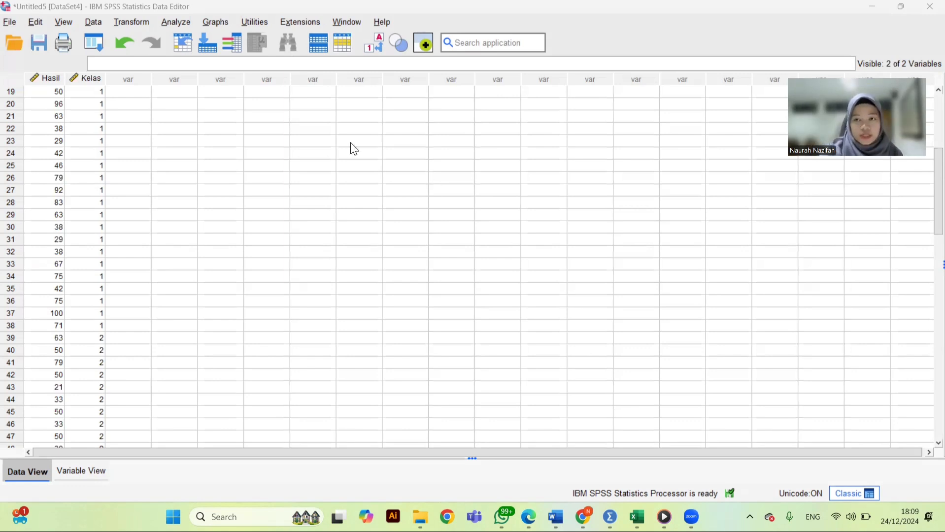
Step: Set up an Independent-Samples T Test with Hasil as the test variable and Kelas as the grouping variable
left_click(185, 21)
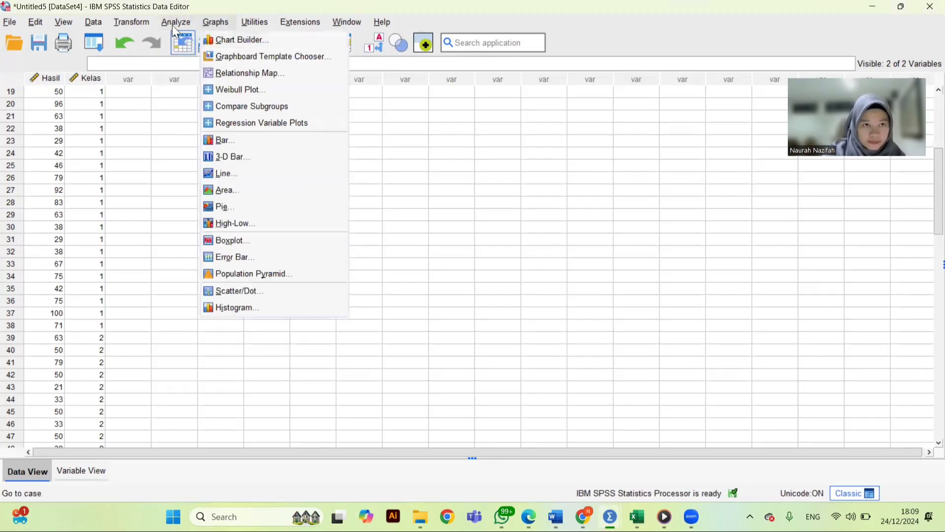
mouse_move(227, 132)
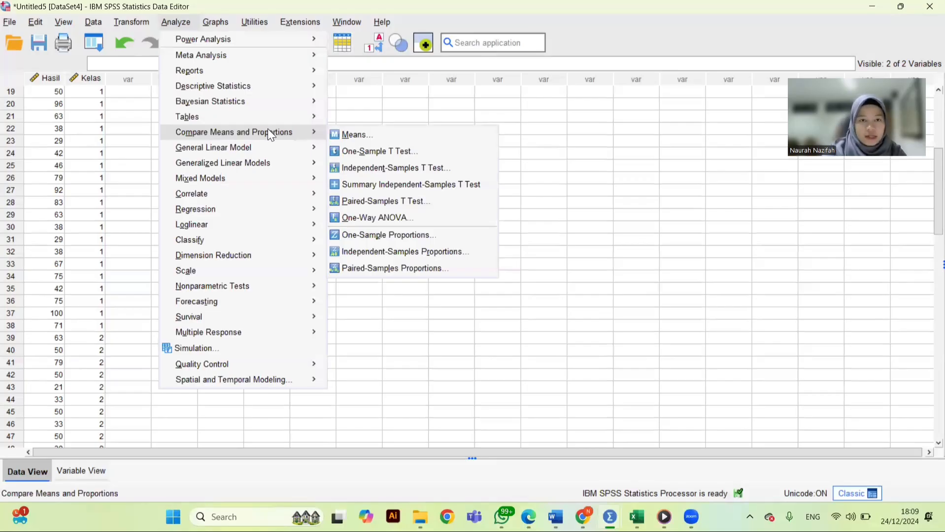
left_click(368, 168)
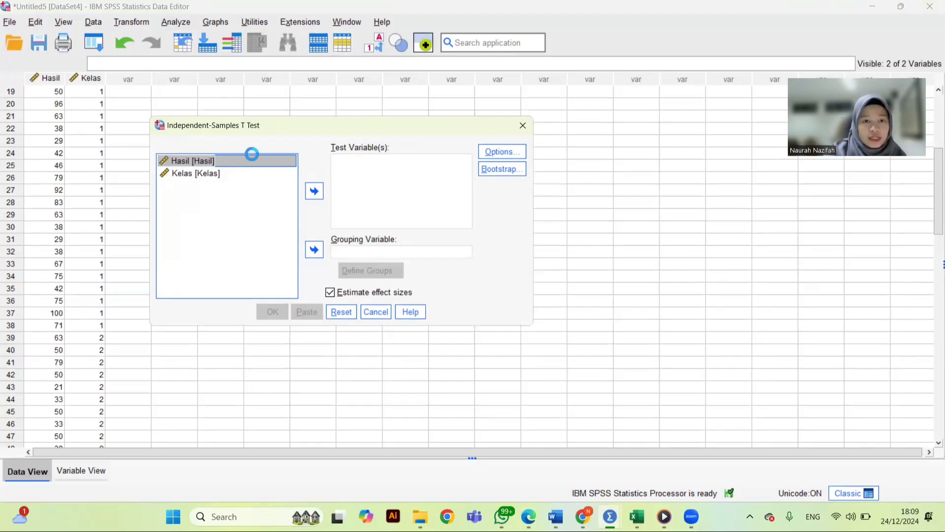
left_click(314, 191)
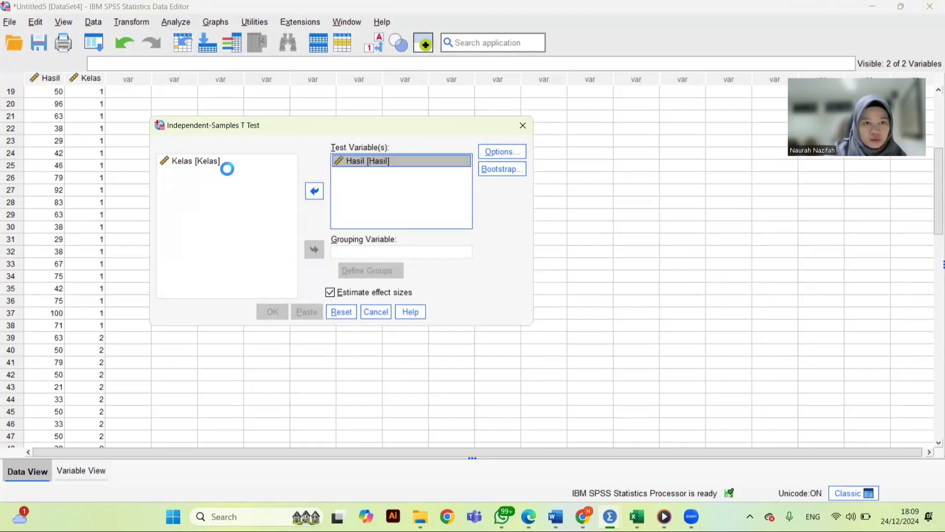
left_click(224, 163)
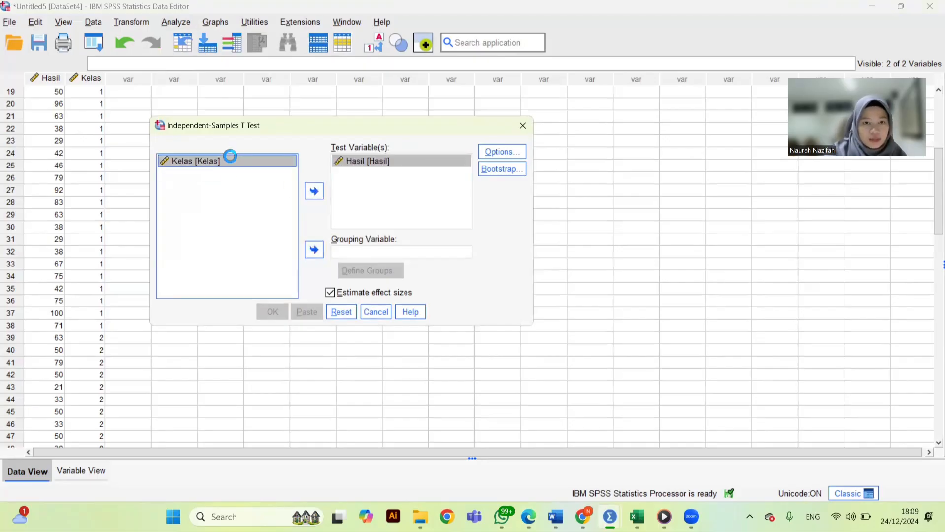
left_click(313, 247)
Step: Define the Kelas groups as 1 and 2 and run the t test with effect sizes estimated
left_click(365, 268)
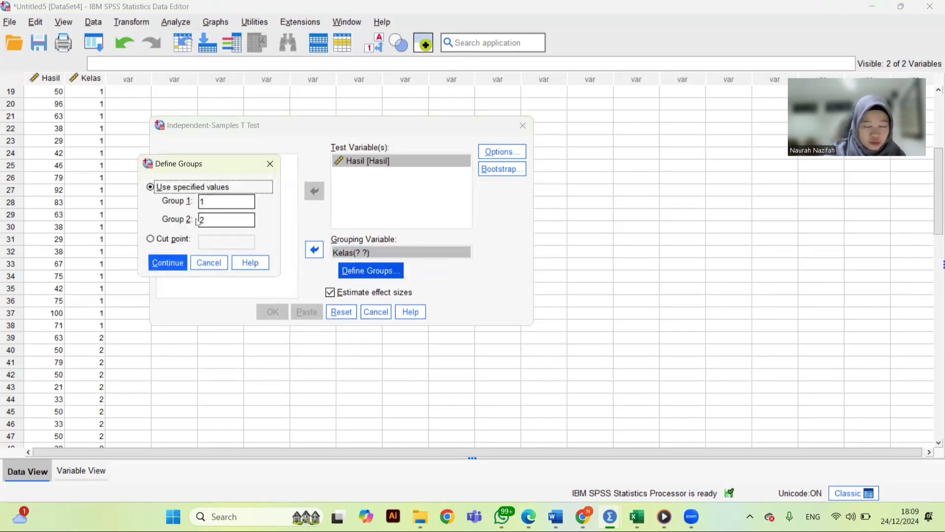
left_click(170, 258)
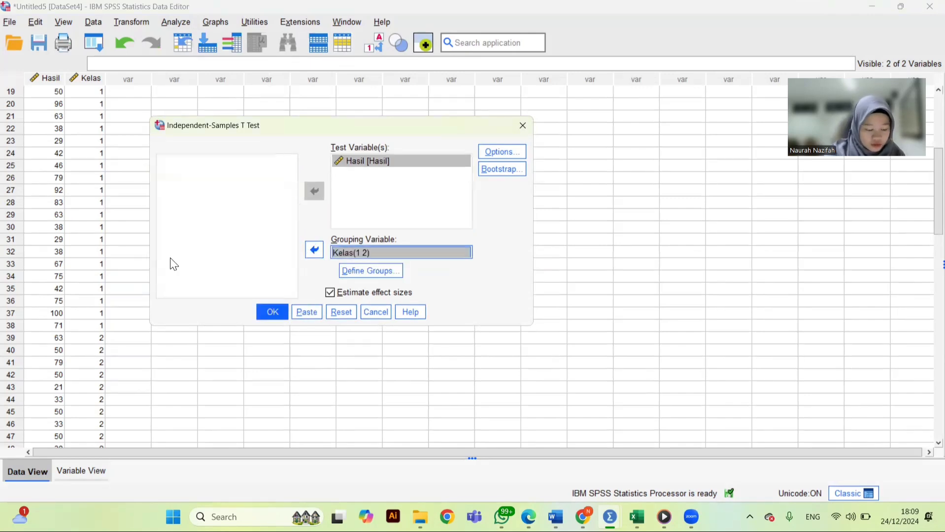
left_click(259, 315)
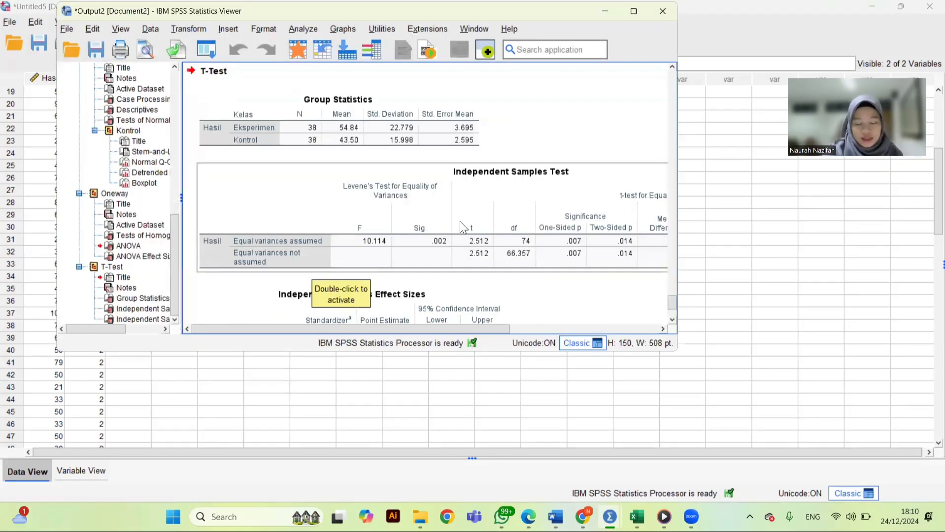
Step: Examine the Independent Samples Test table for Hasil, including the equality of means significance, and minimize the output window
scroll(461, 221, "right", 5)
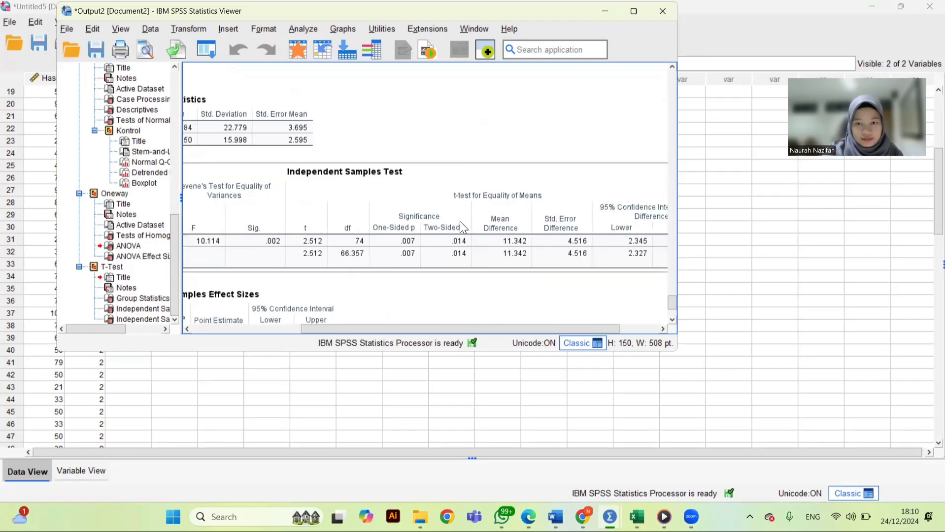
scroll(460, 222, "left", 2)
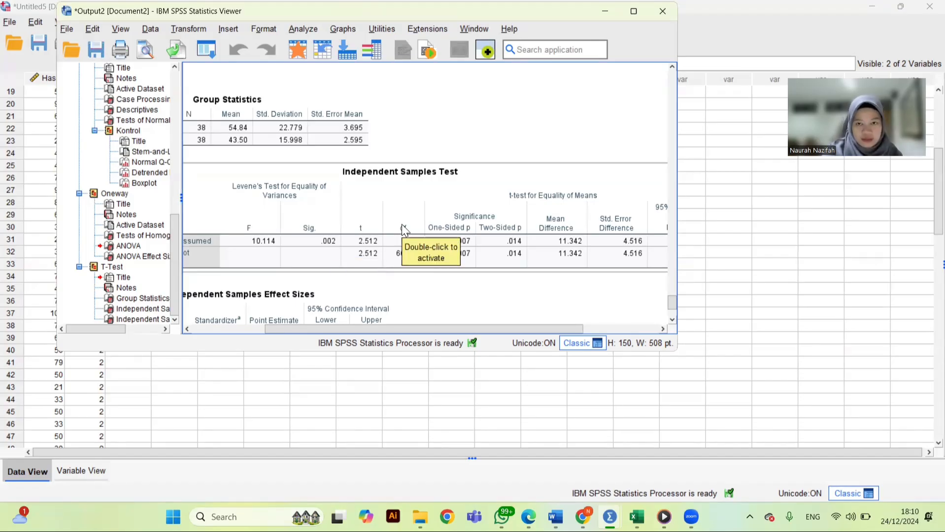
left_click(604, 14)
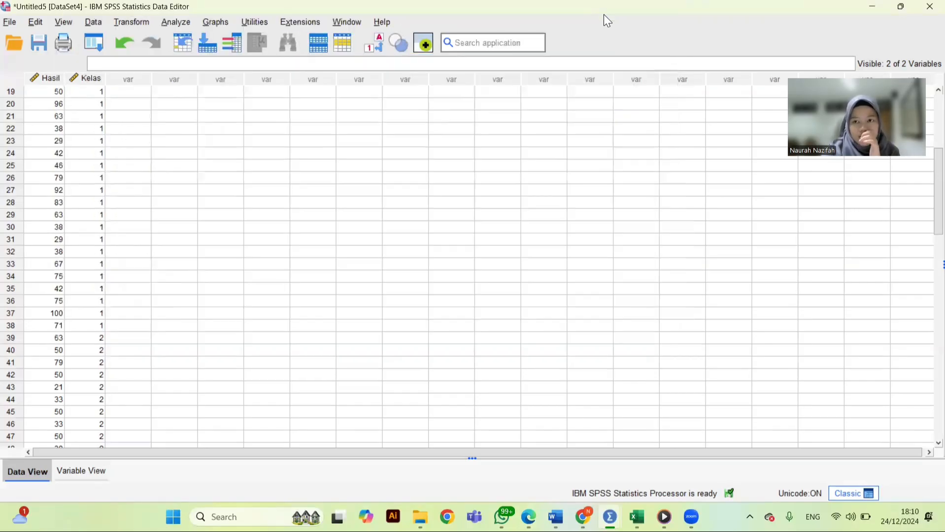